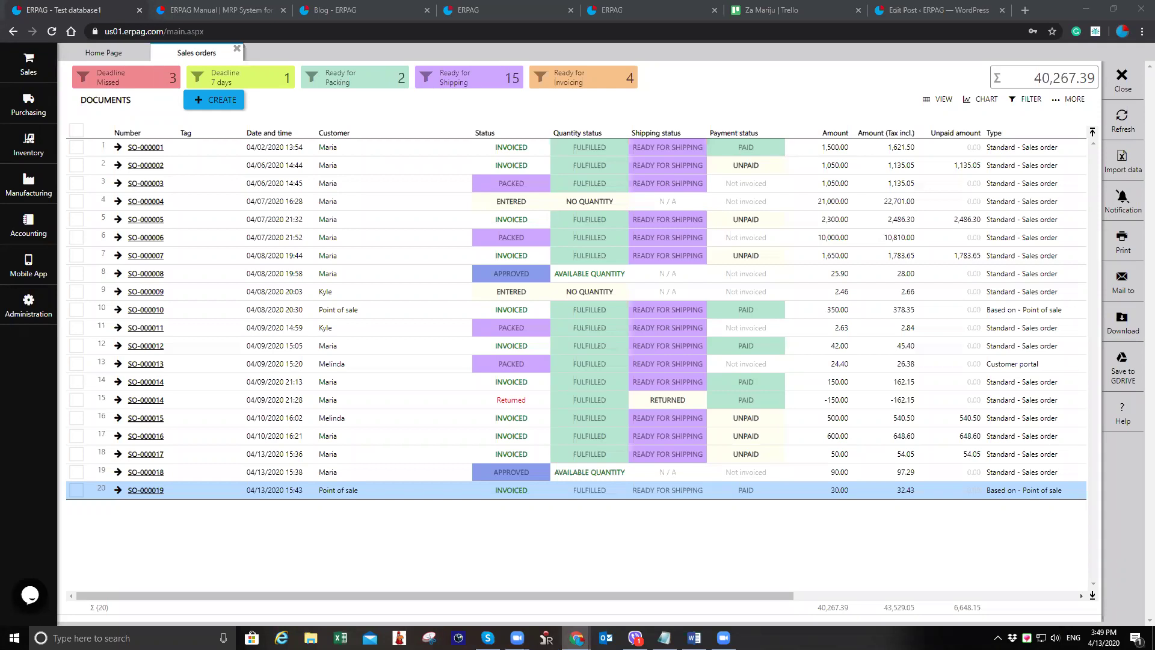
# - Open the users administration list and start a new user with the Operator role
pyautogui.click(28, 303)
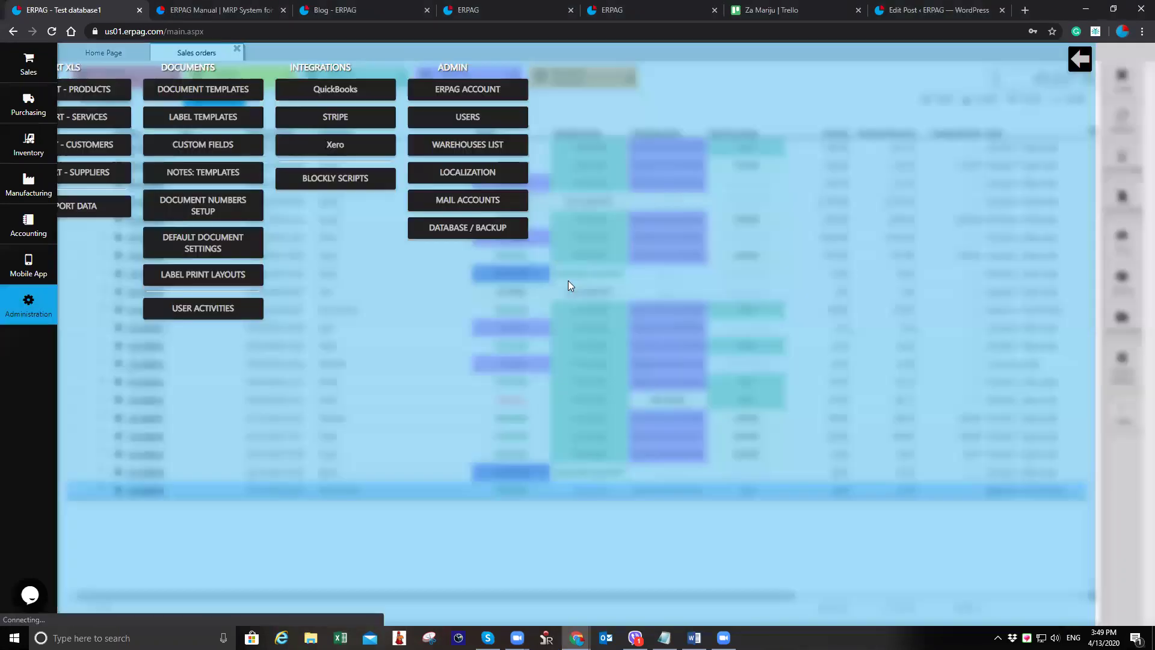
pyautogui.click(467, 116)
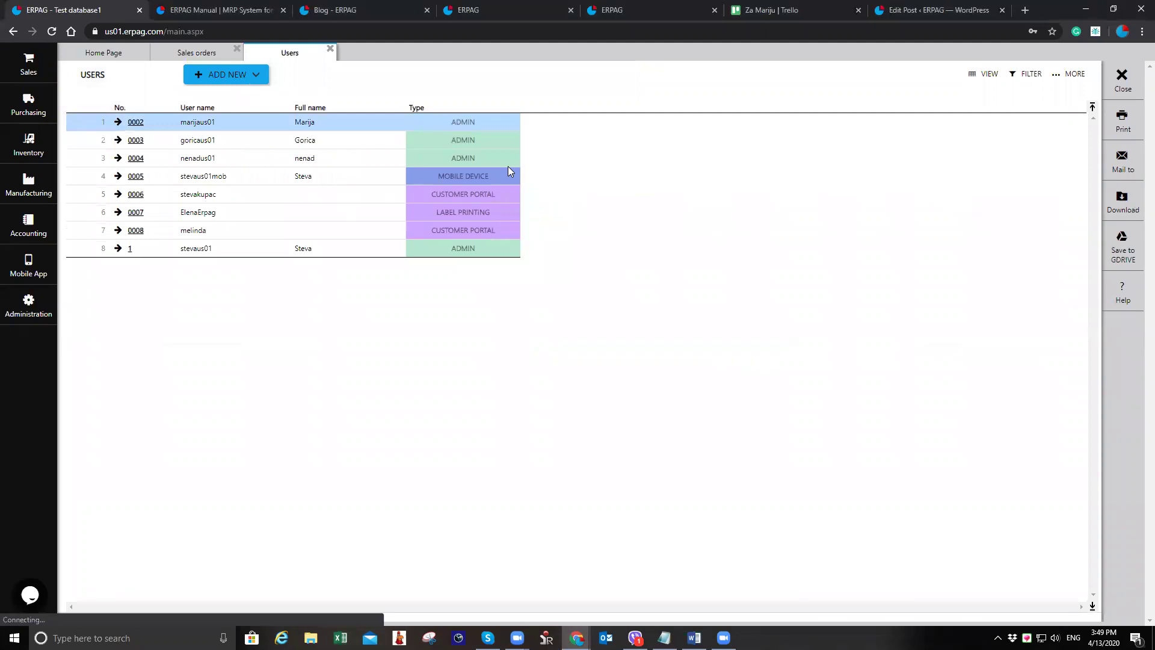
pyautogui.click(225, 76)
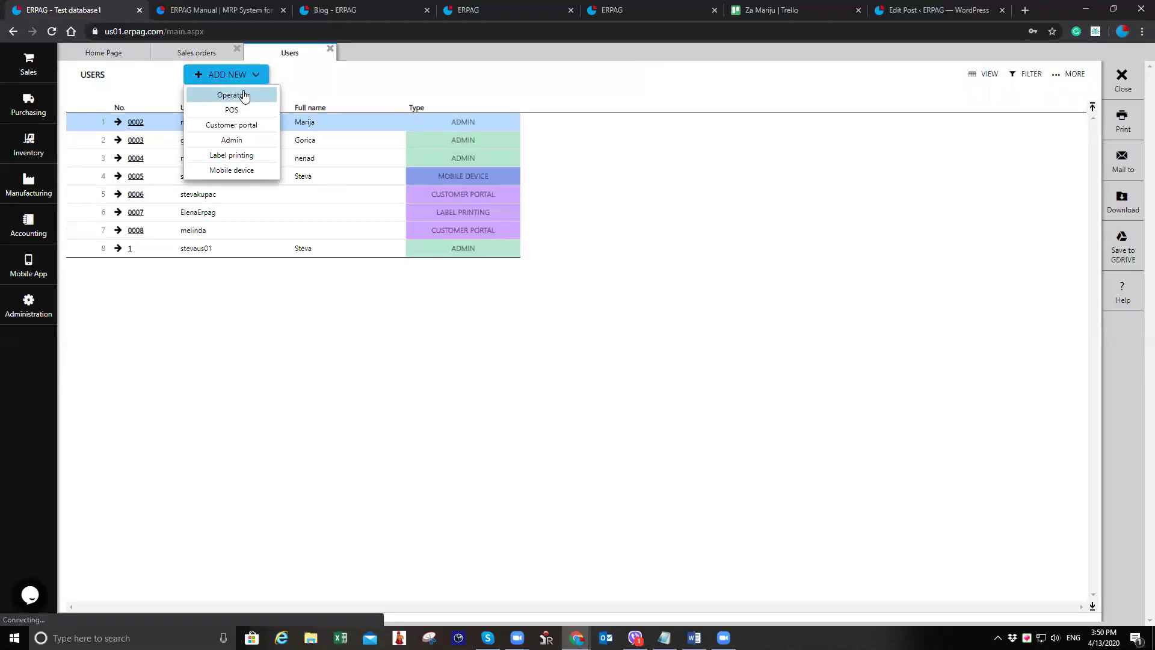
pyautogui.click(240, 94)
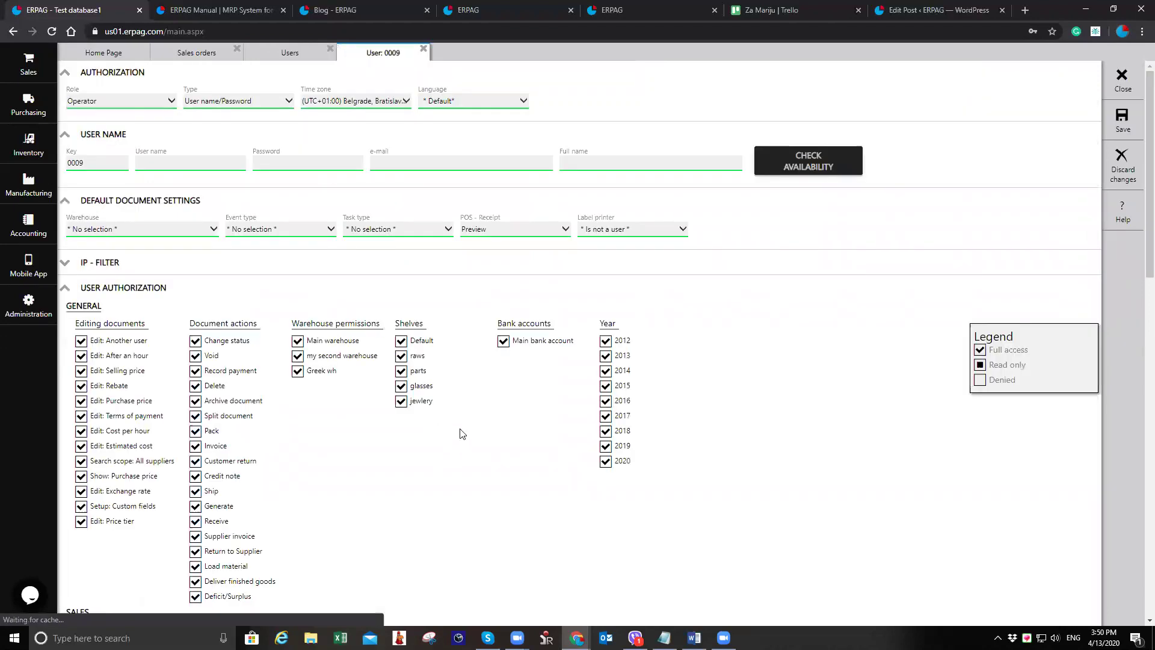
# - Review the new operator's authorization options for general, sales, purchasing, inventory, manufacturing and accounting, including the access legend
pyautogui.scroll(-1, 463, 416)
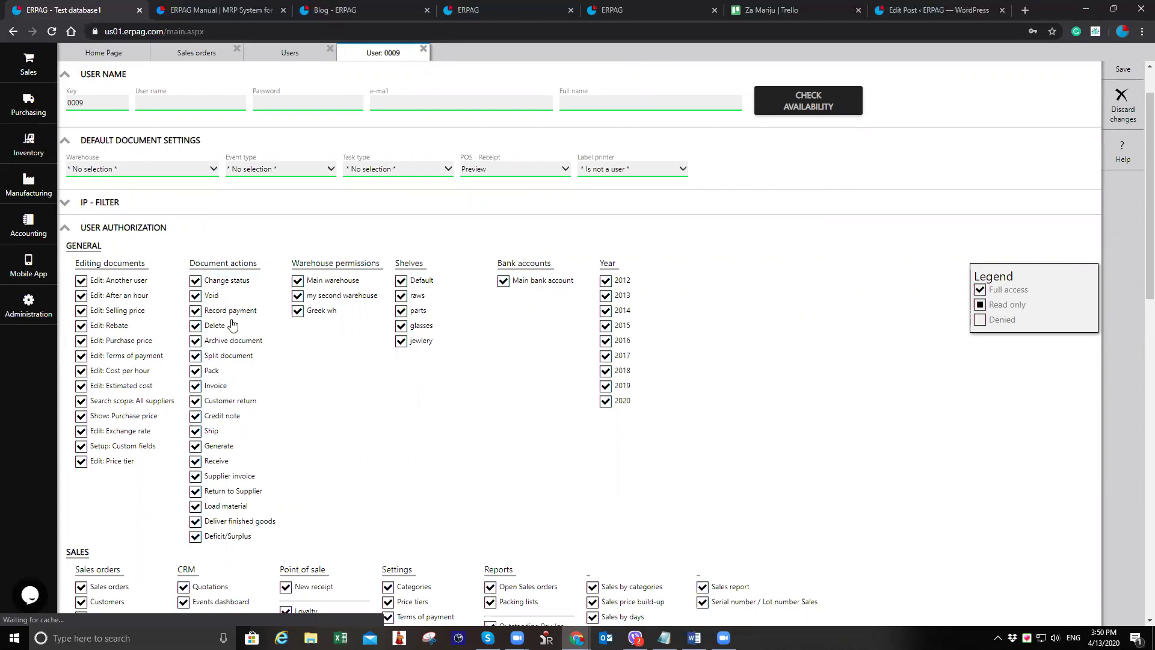
pyautogui.scroll(-6, 175, 358)
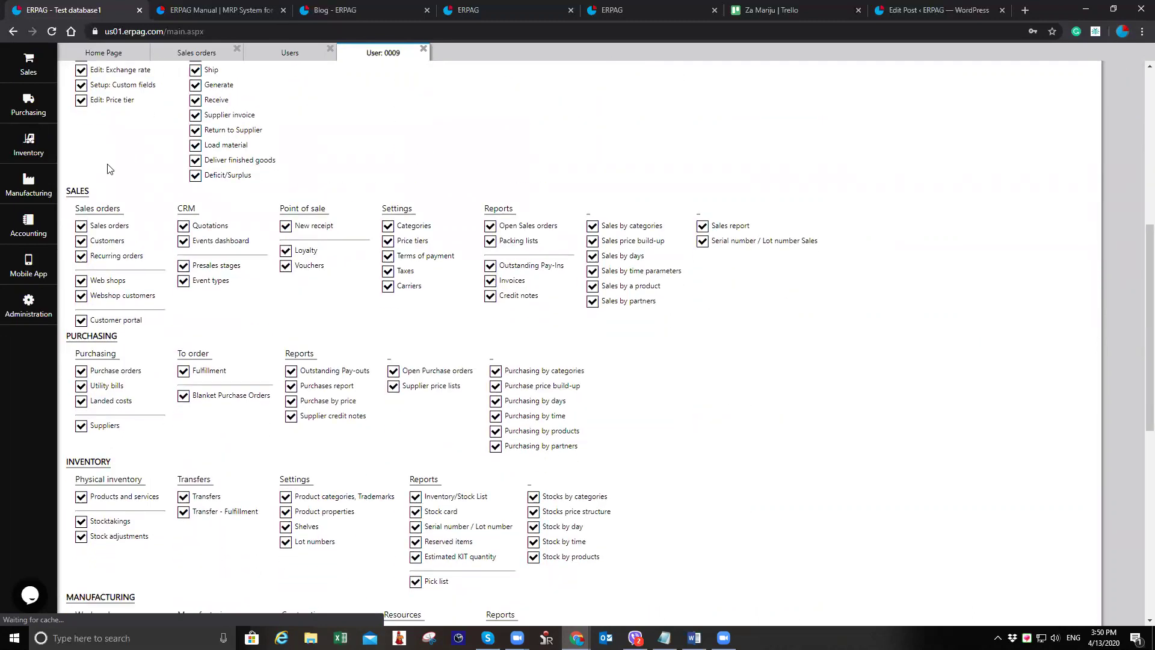
pyautogui.scroll(-4, 821, 317)
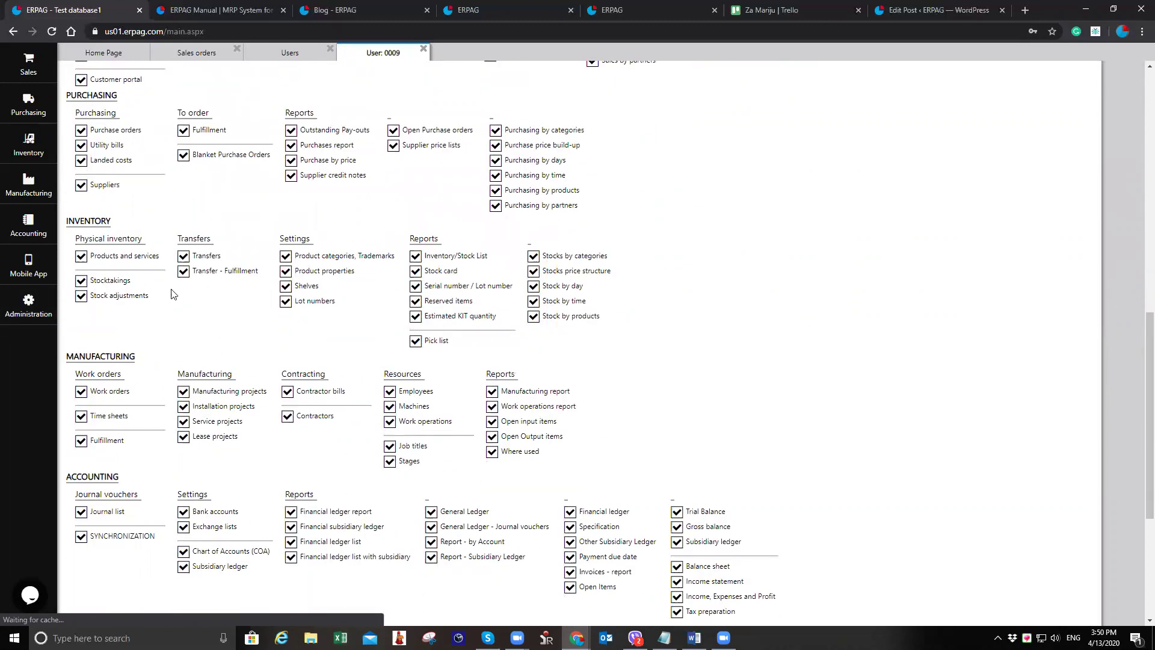
pyautogui.scroll(2, 345, 266)
pyautogui.scroll(-3, 359, 270)
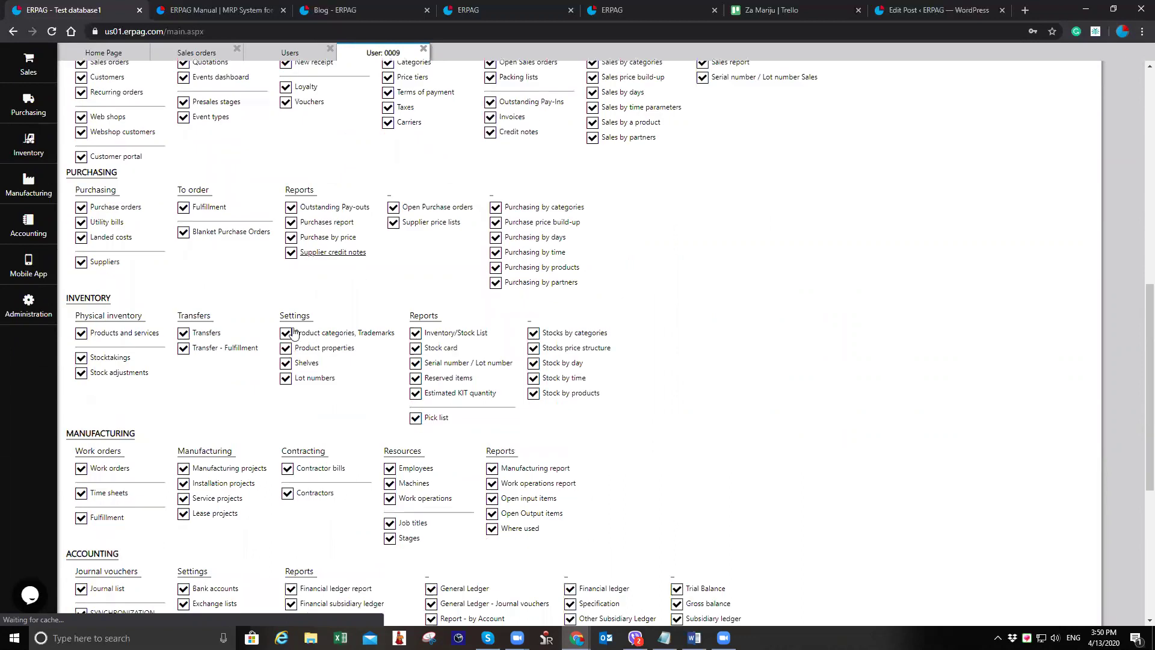
pyautogui.scroll(5, 385, 409)
pyautogui.scroll(7, 406, 409)
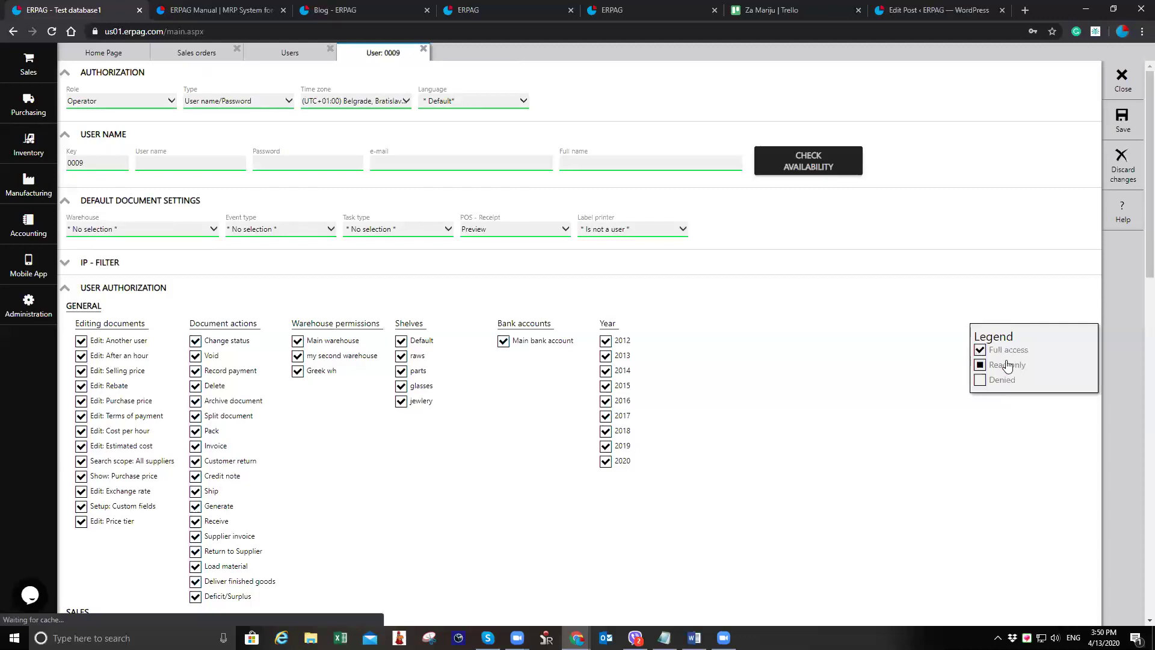
# - View the first sales order in the list and compare its available actions with the new operator's document permissions
pyautogui.click(203, 54)
pyautogui.click(140, 149)
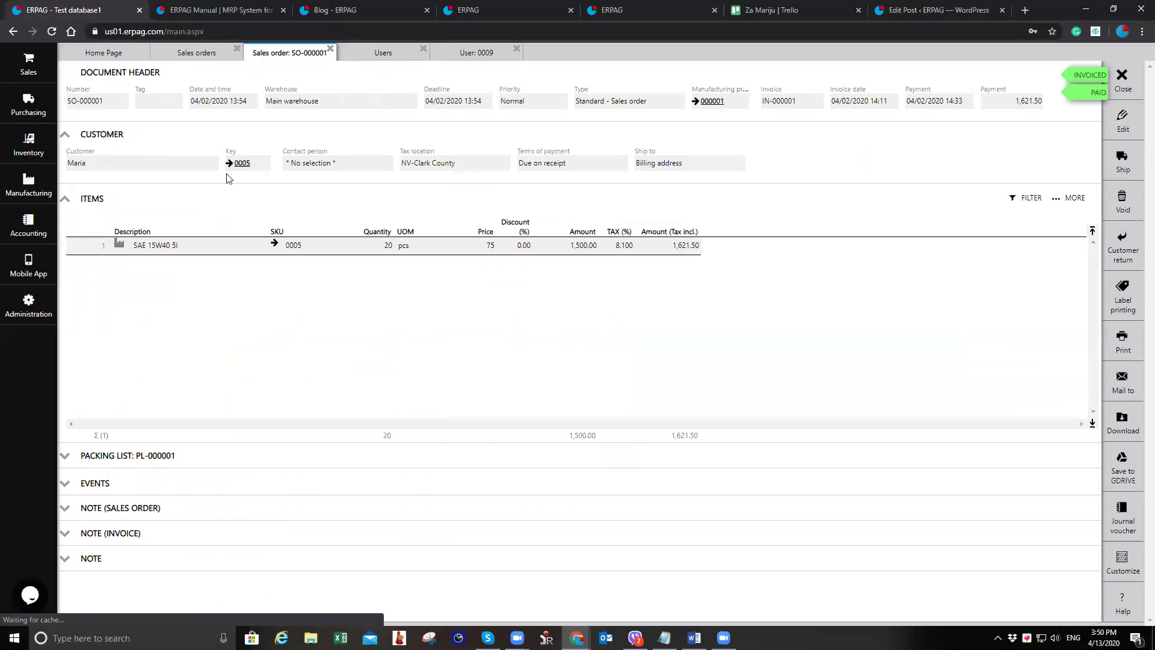
pyautogui.click(485, 54)
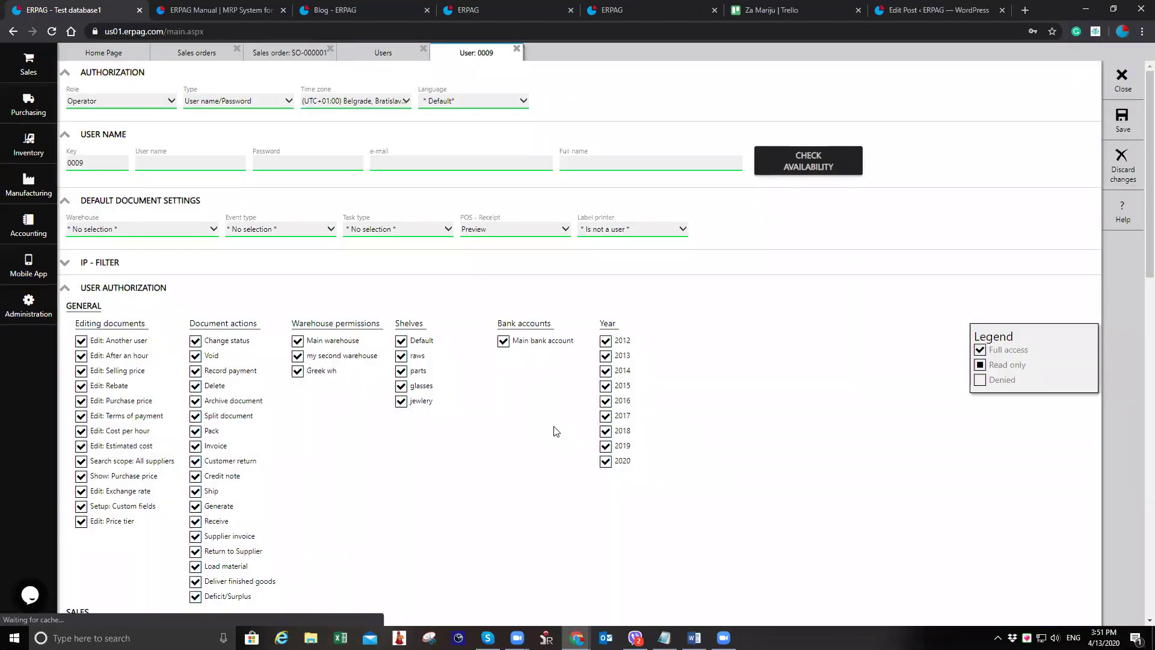
pyautogui.scroll(-1, 570, 432)
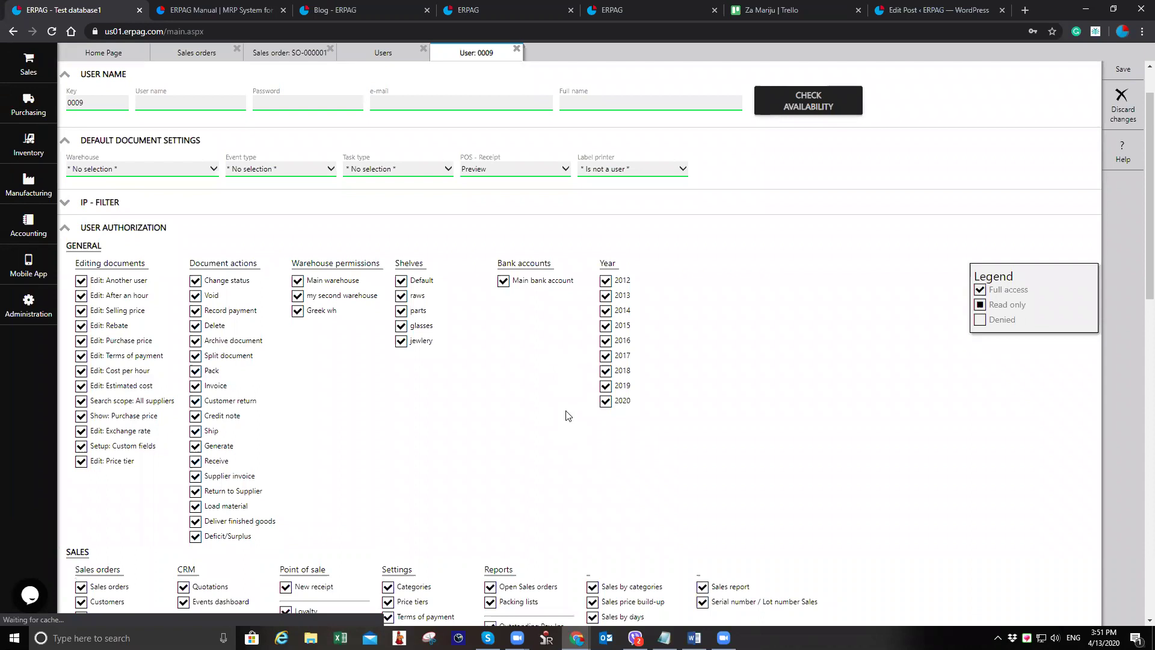
pyautogui.scroll(1, 567, 418)
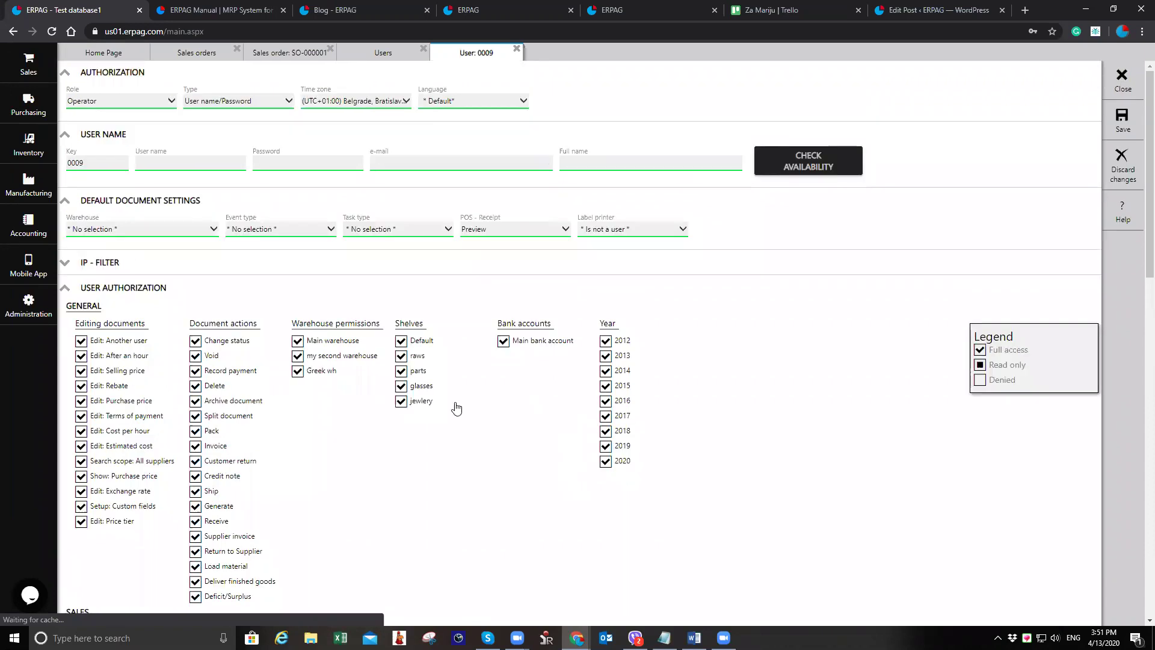
pyautogui.scroll(-4, 456, 408)
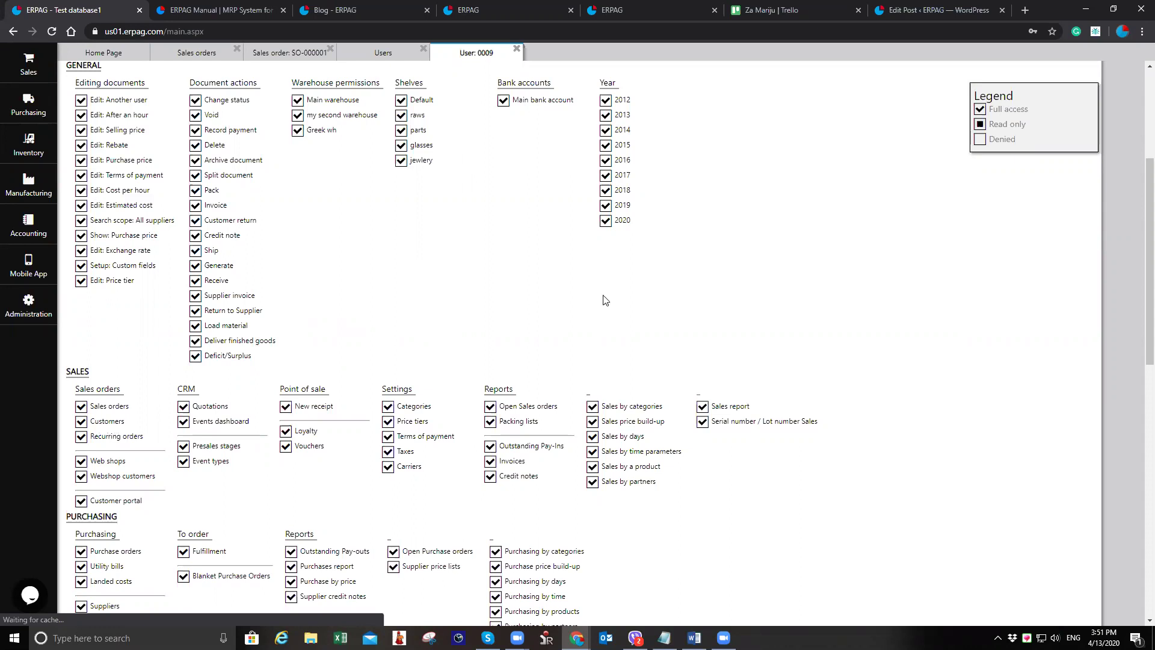
pyautogui.scroll(4, 1141, 82)
# - Discard the new operator user and close the users list and the open sales order
pyautogui.click(1139, 84)
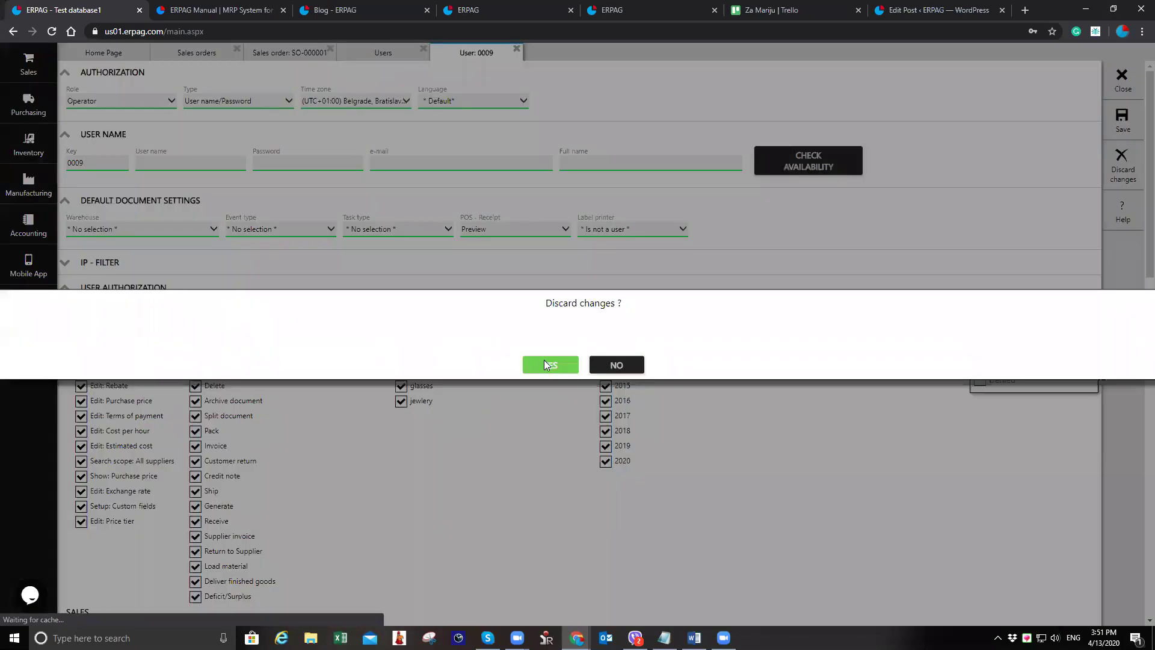
pyautogui.click(549, 365)
pyautogui.click(423, 49)
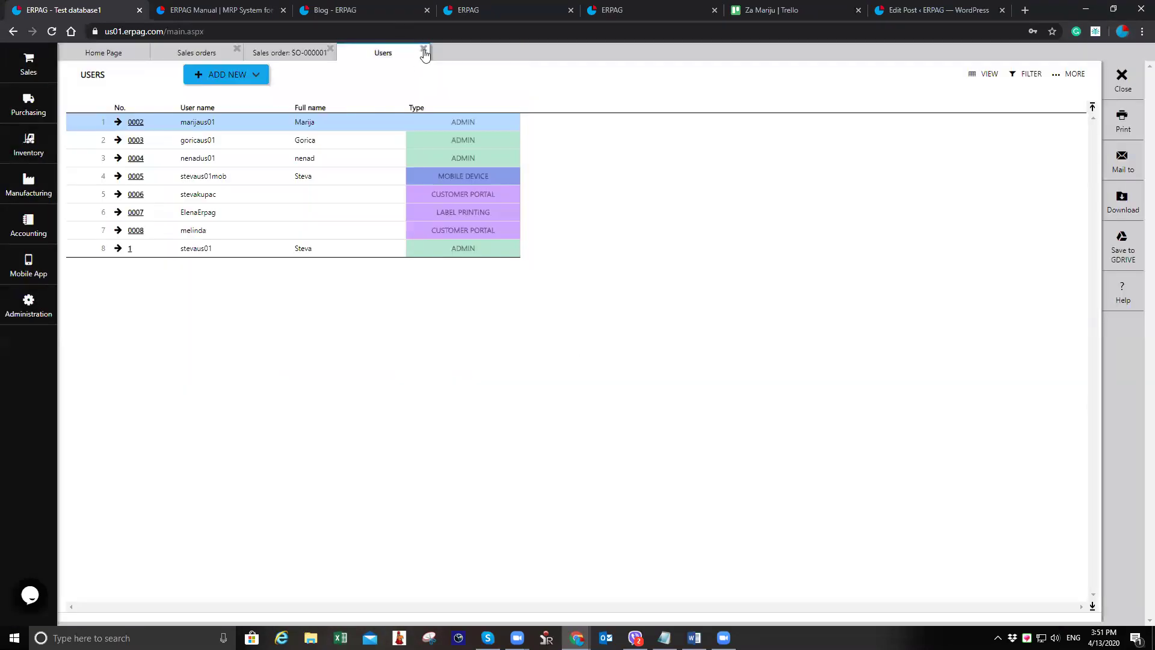
pyautogui.click(329, 50)
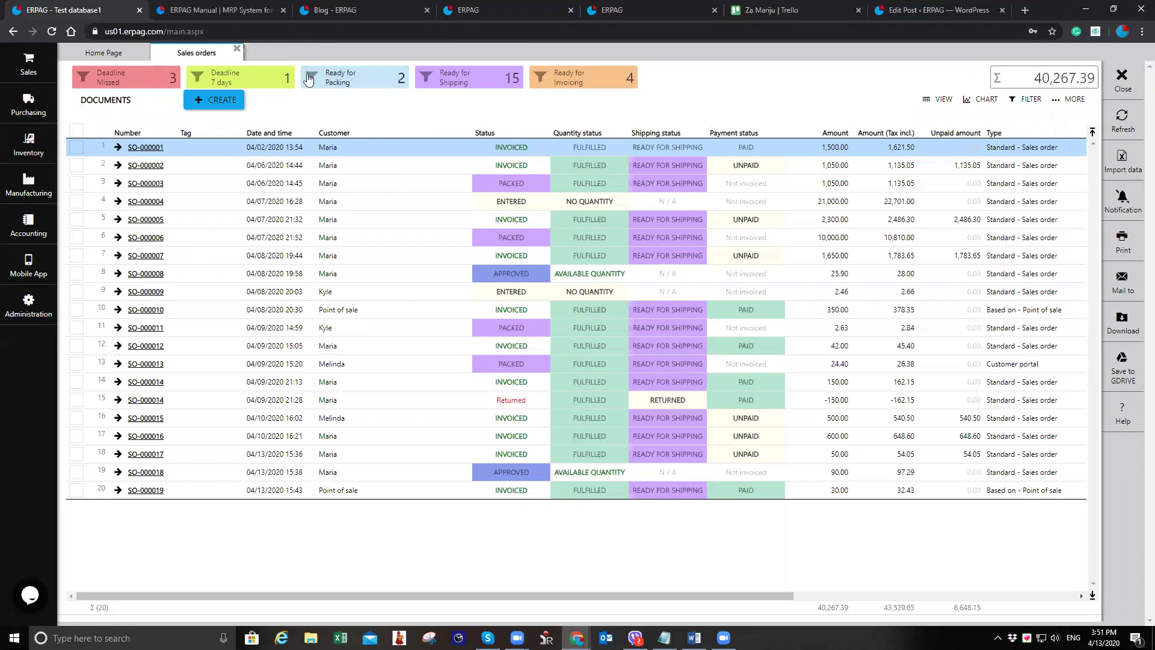
pyautogui.click(311, 82)
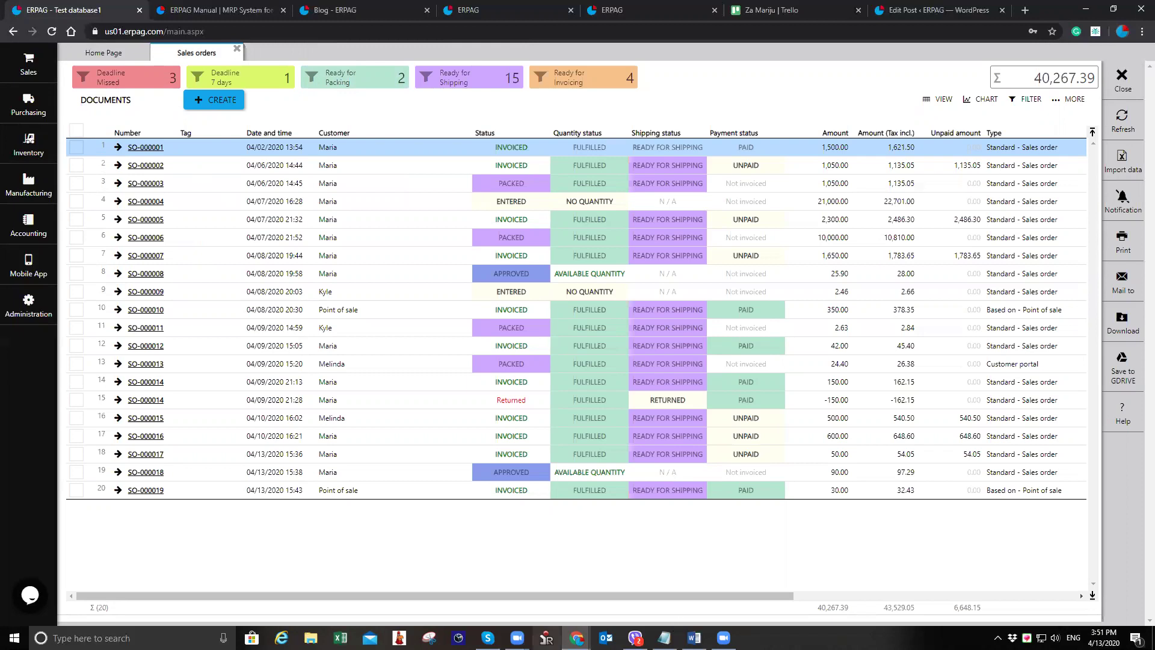
# - In the sales orders column settings, move Date and time below e-mail, widen the Tag column and save
pyautogui.click(1072, 101)
pyautogui.click(1050, 115)
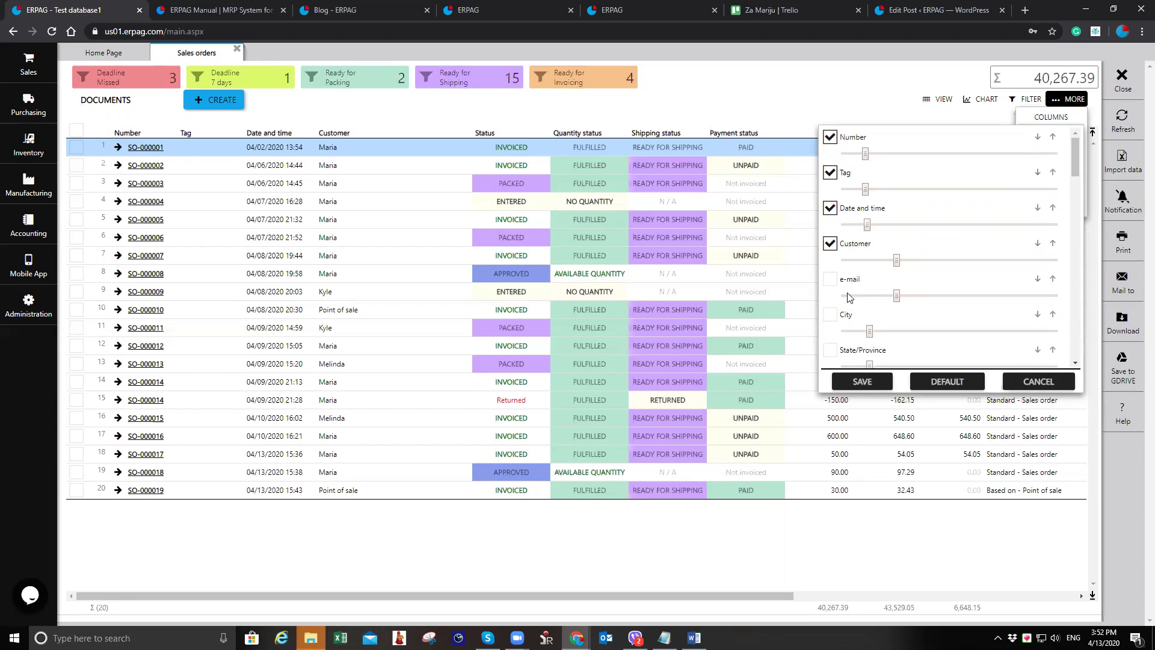
pyautogui.moveTo(867, 305); pyautogui.dragTo(860, 327)
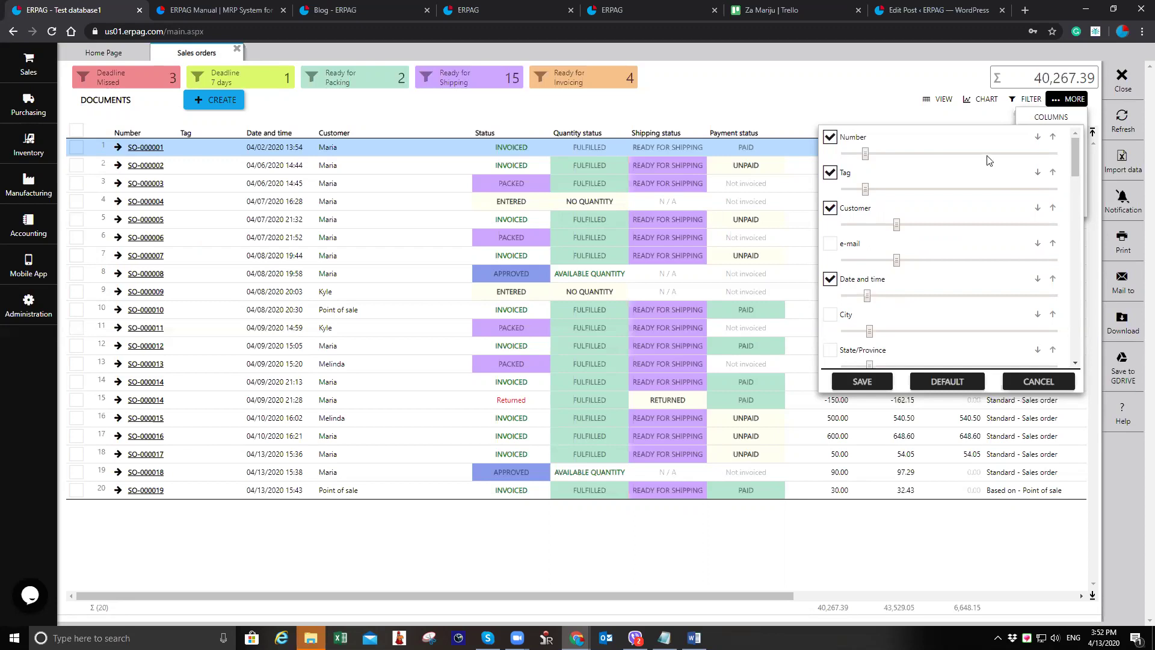
pyautogui.moveTo(865, 151)
pyautogui.mouseDown()
pyautogui.moveTo(889, 154)
pyautogui.moveTo(867, 161)
pyautogui.mouseUp()
pyautogui.moveTo(866, 188); pyautogui.dragTo(907, 189)
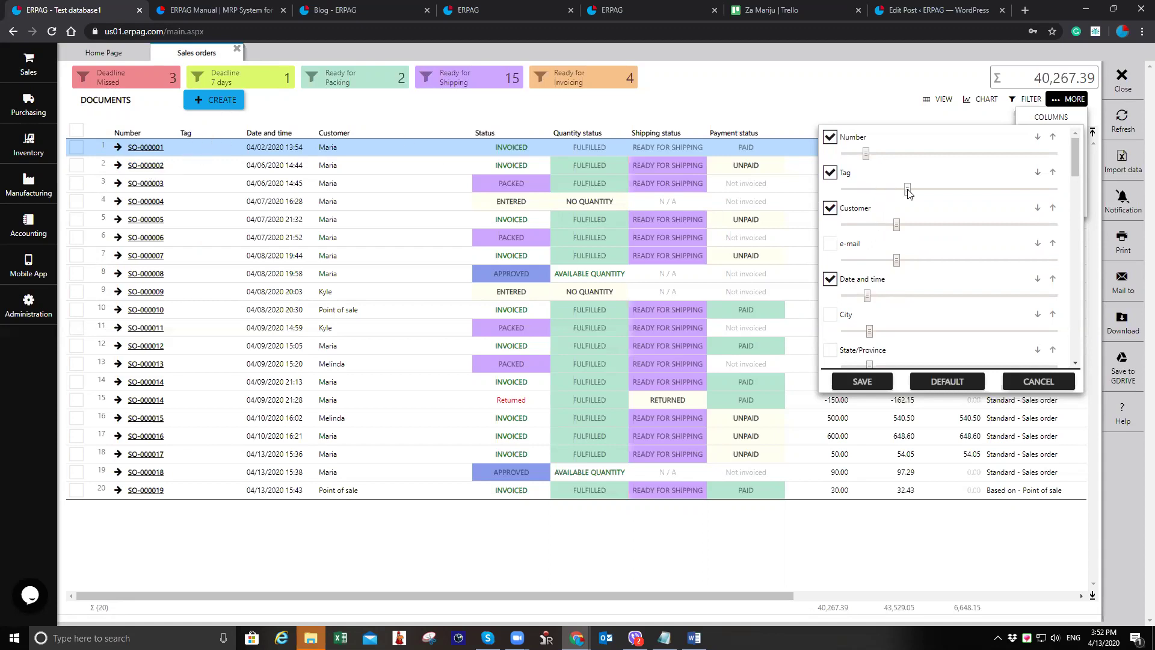
pyautogui.click(873, 380)
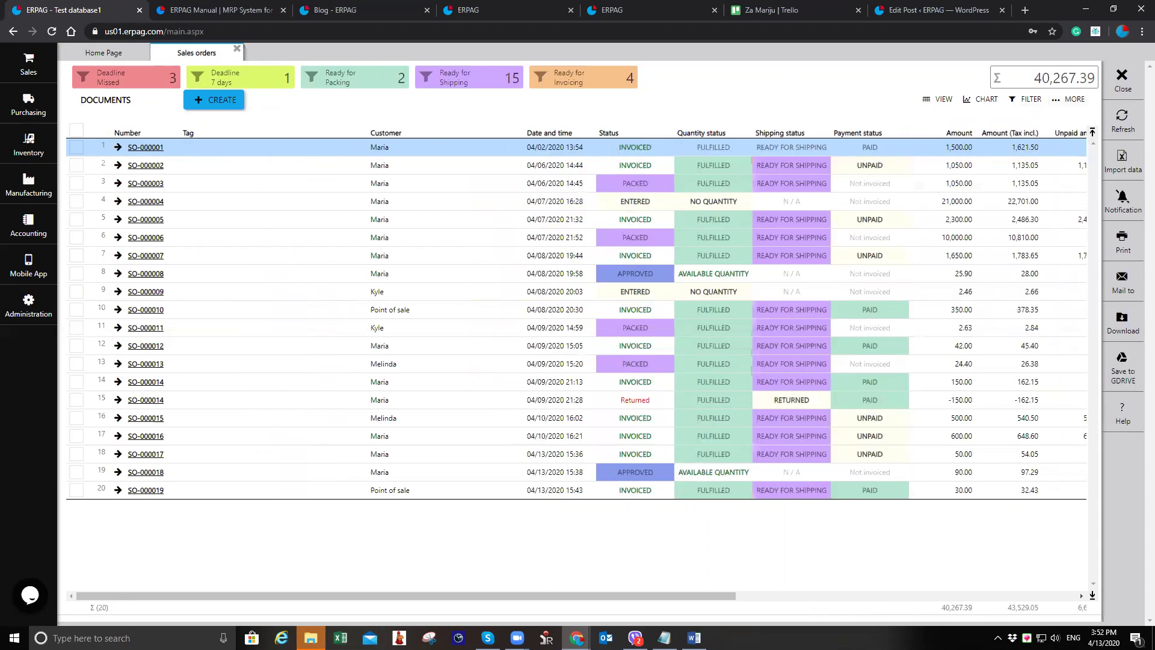
# - Try to narrow the Tag column in the sales orders list and save the column settings
pyautogui.click(1073, 100)
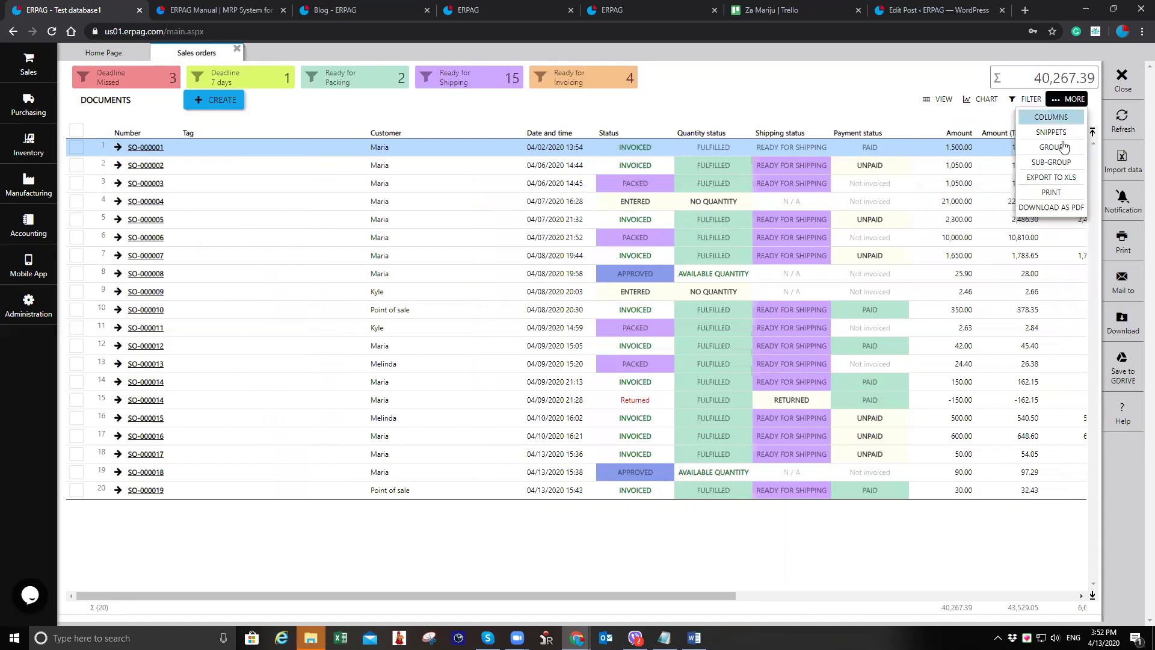
pyautogui.click(1072, 117)
pyautogui.moveTo(909, 192); pyautogui.dragTo(868, 192)
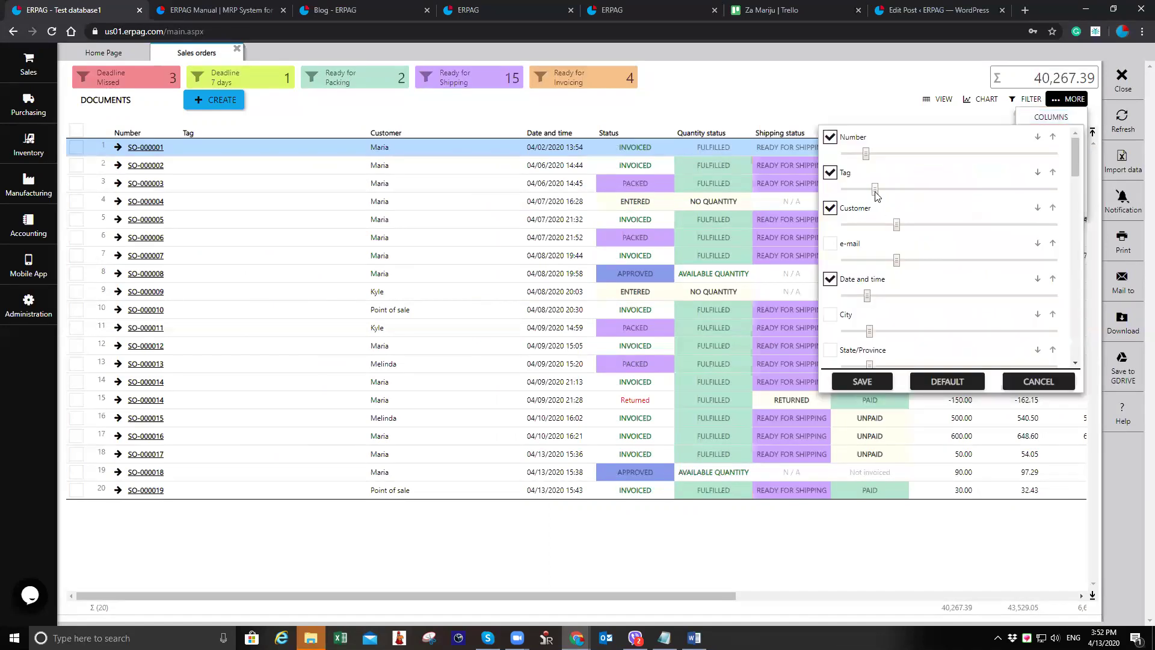
pyautogui.click(874, 382)
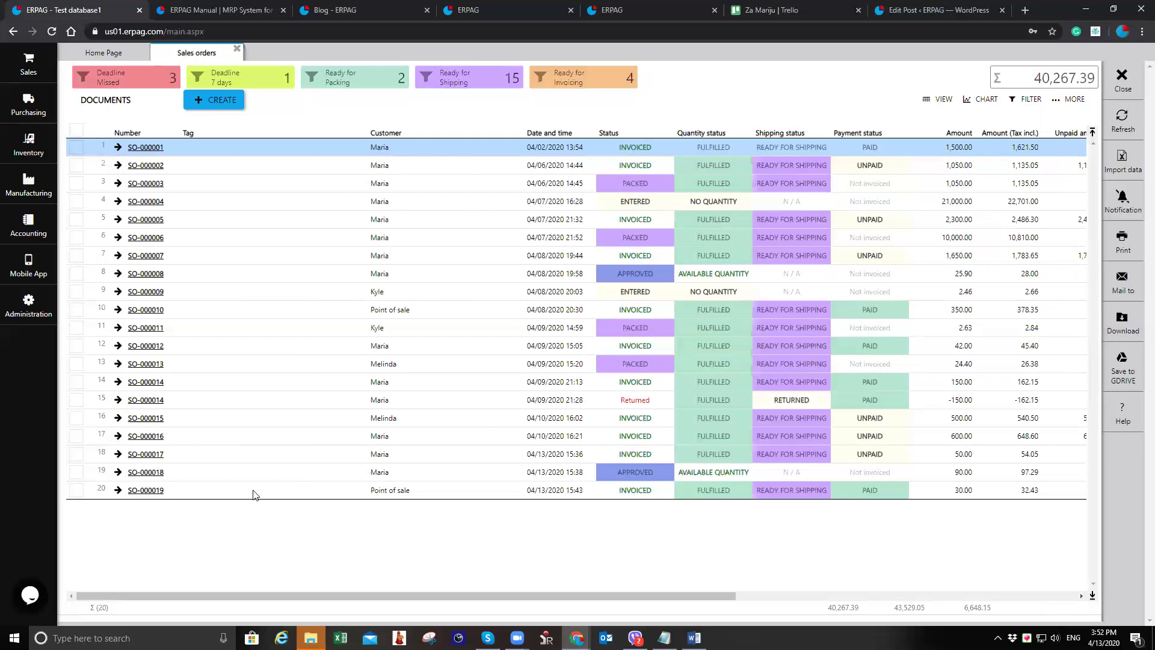
# - Open the Sales order template from the document templates list and review its layout
pyautogui.click(27, 313)
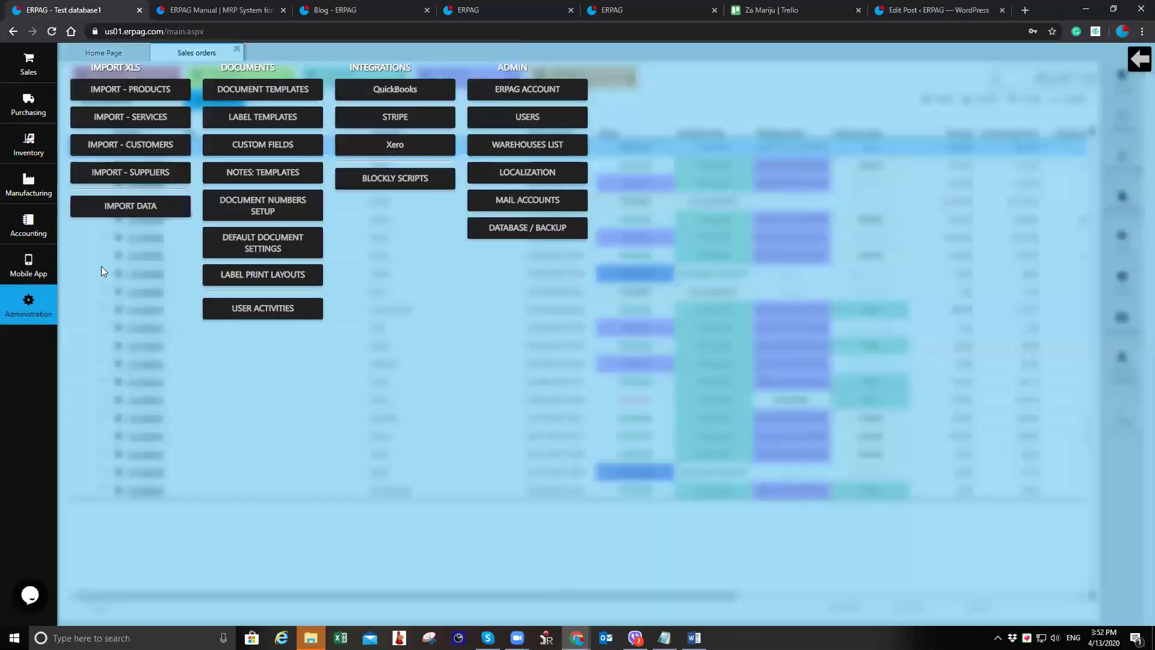
pyautogui.click(304, 91)
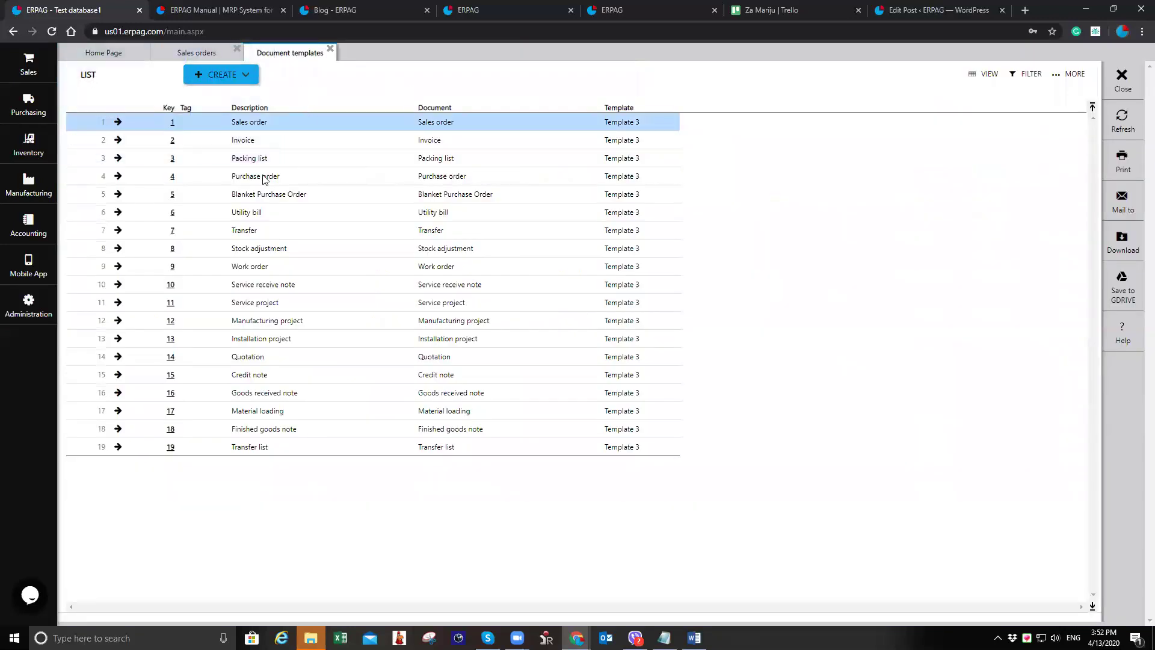
pyautogui.click(172, 122)
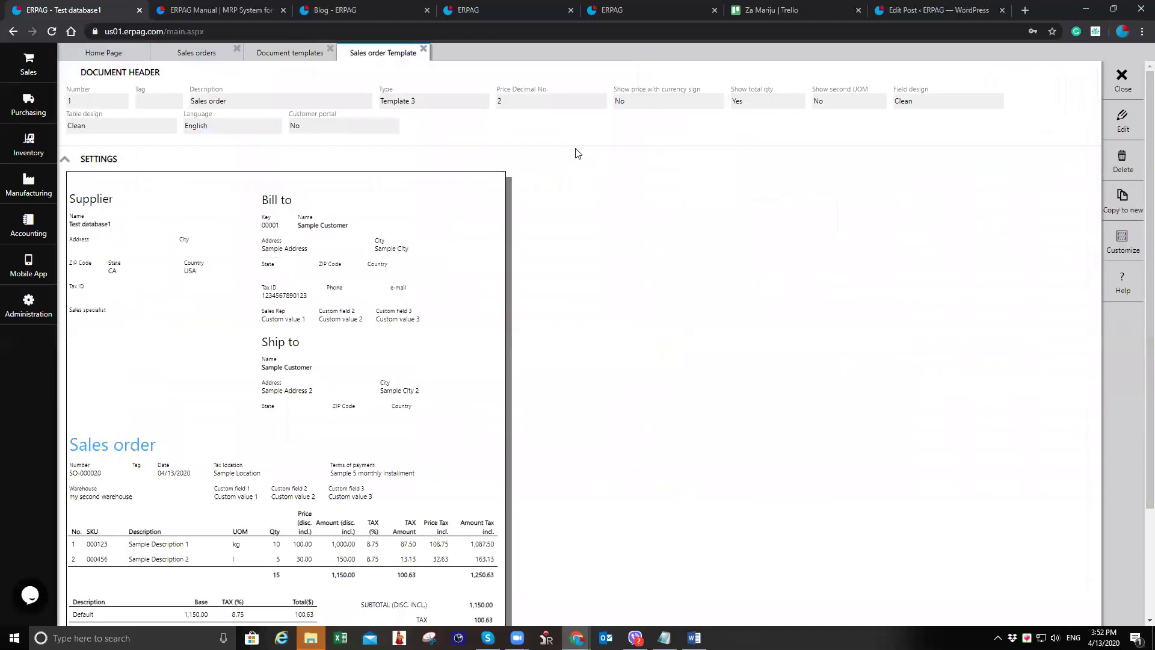
pyautogui.scroll(-2, 222, 152)
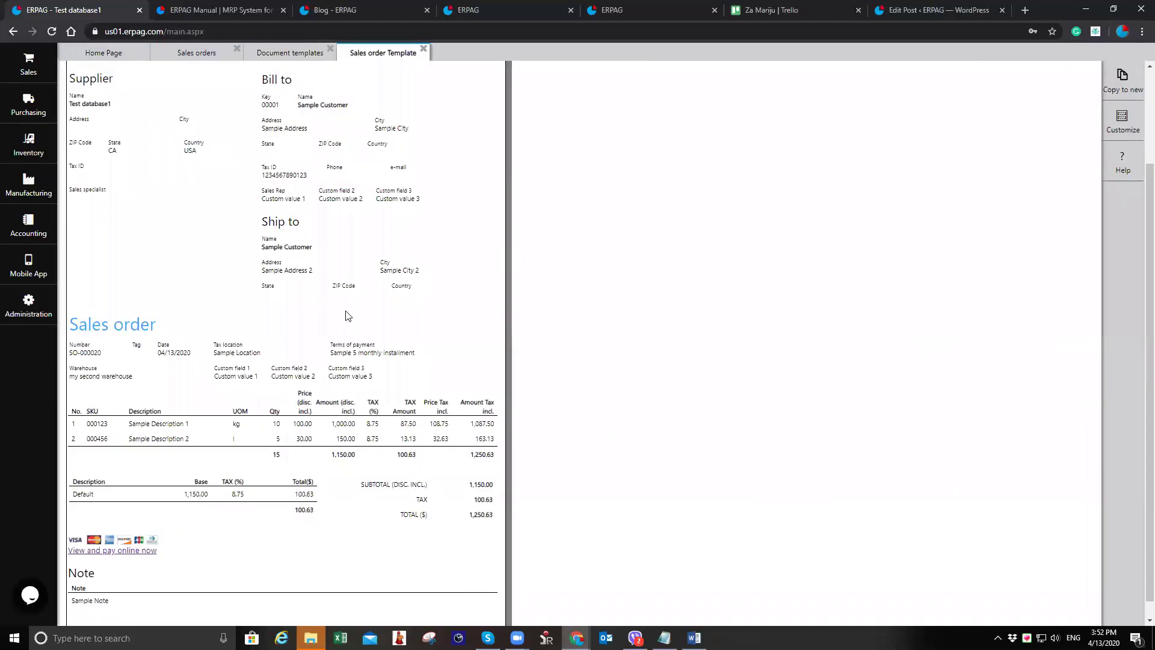
pyautogui.scroll(2, 991, 201)
# - Put the Sales order template in edit mode and open the column setup of its items table
pyautogui.click(1123, 121)
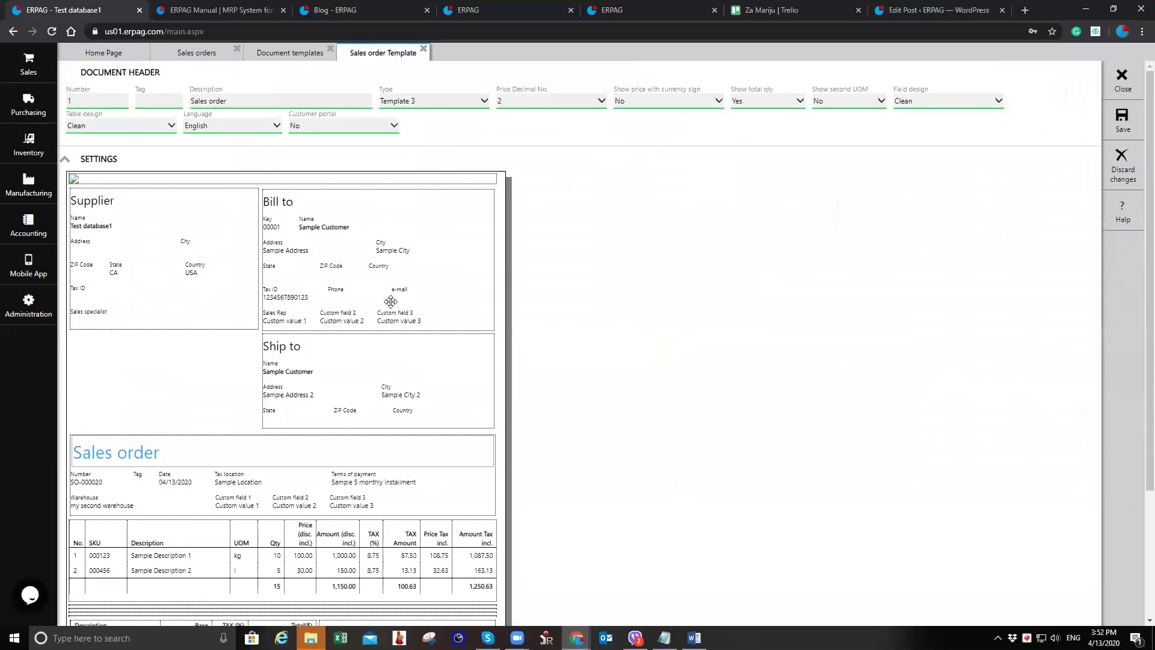
pyautogui.scroll(-3, 433, 421)
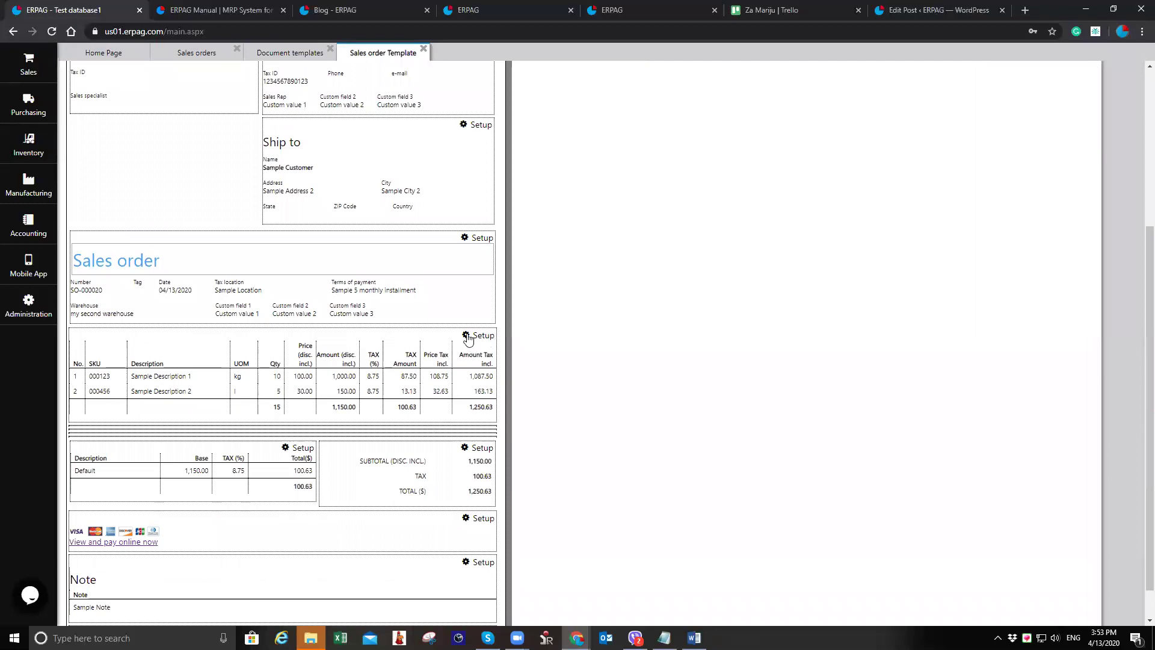
pyautogui.click(467, 336)
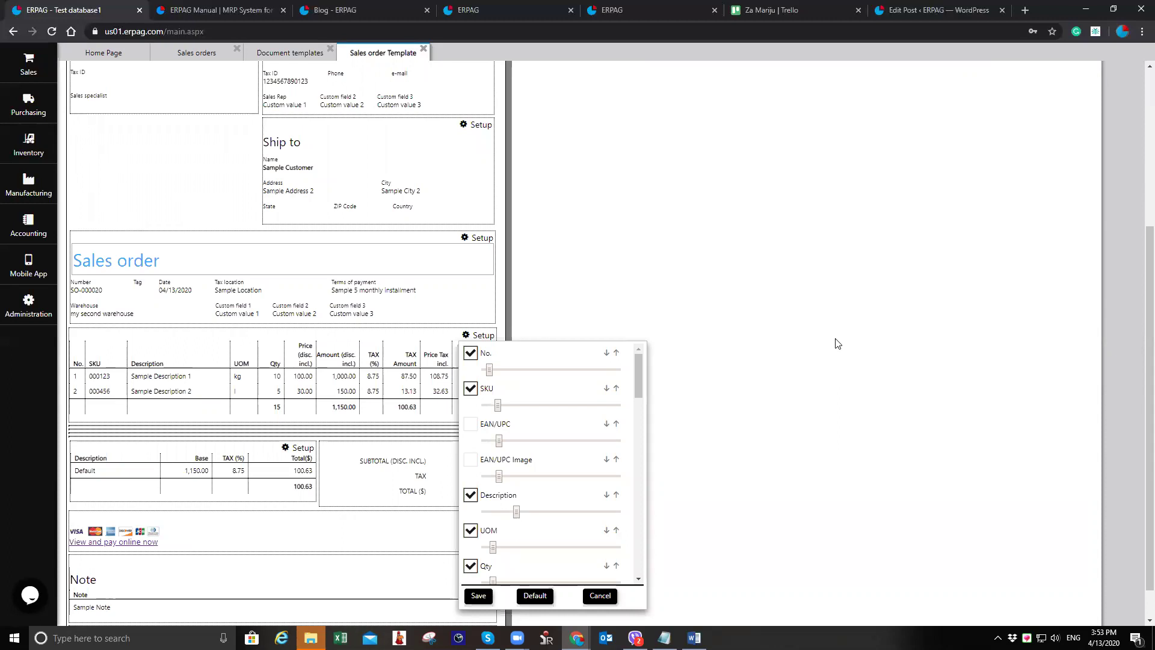
# - Leave the Sales order template without saving and close the document templates list
pyautogui.scroll(4, 892, 364)
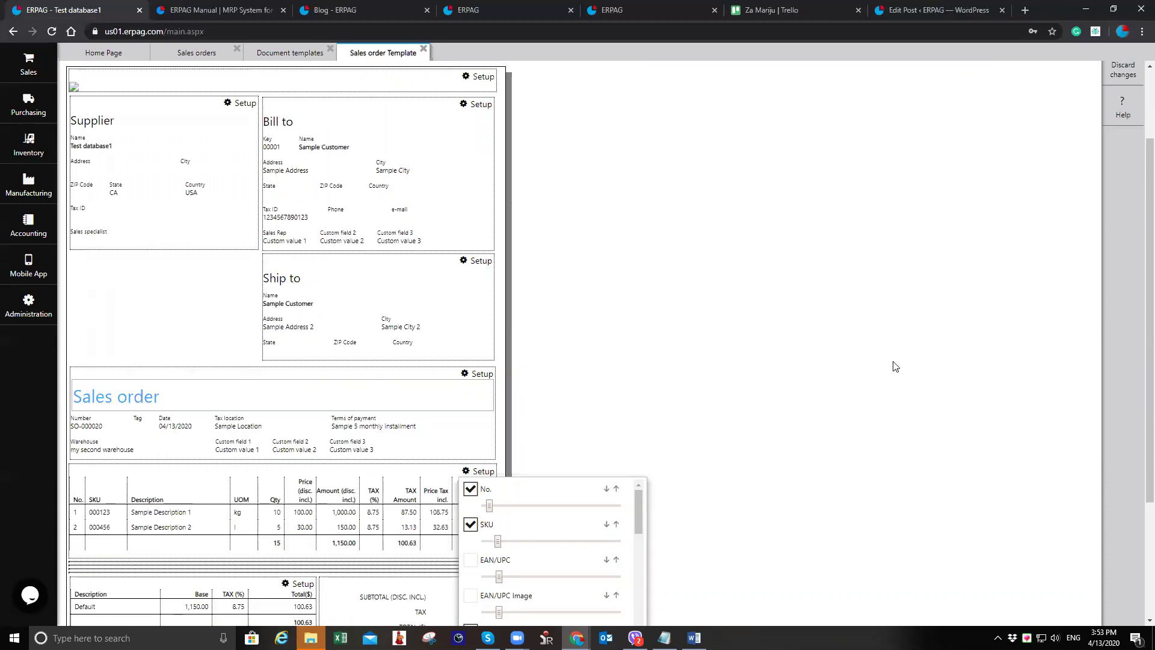
pyautogui.click(1123, 84)
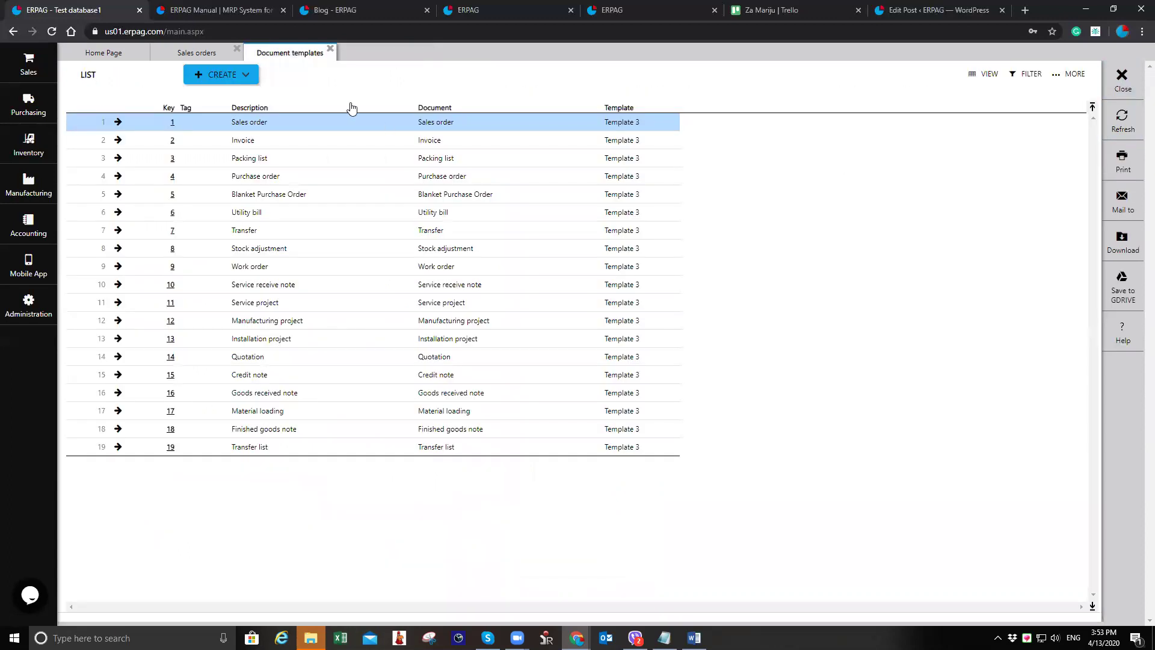
pyautogui.click(330, 49)
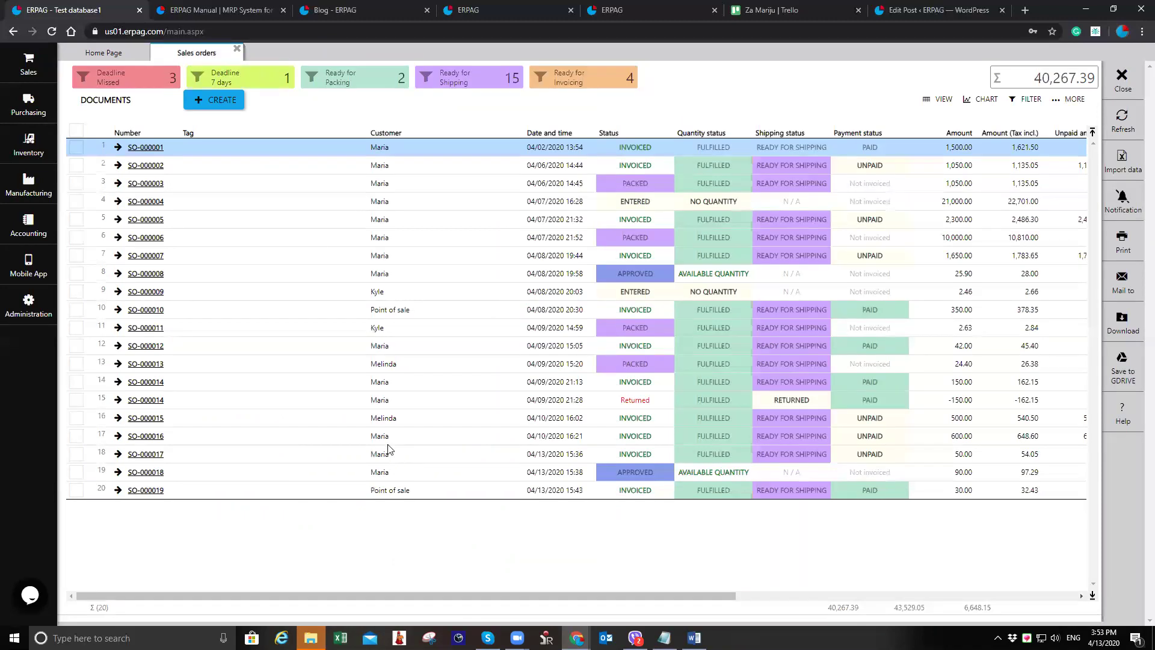
pyautogui.click(210, 112)
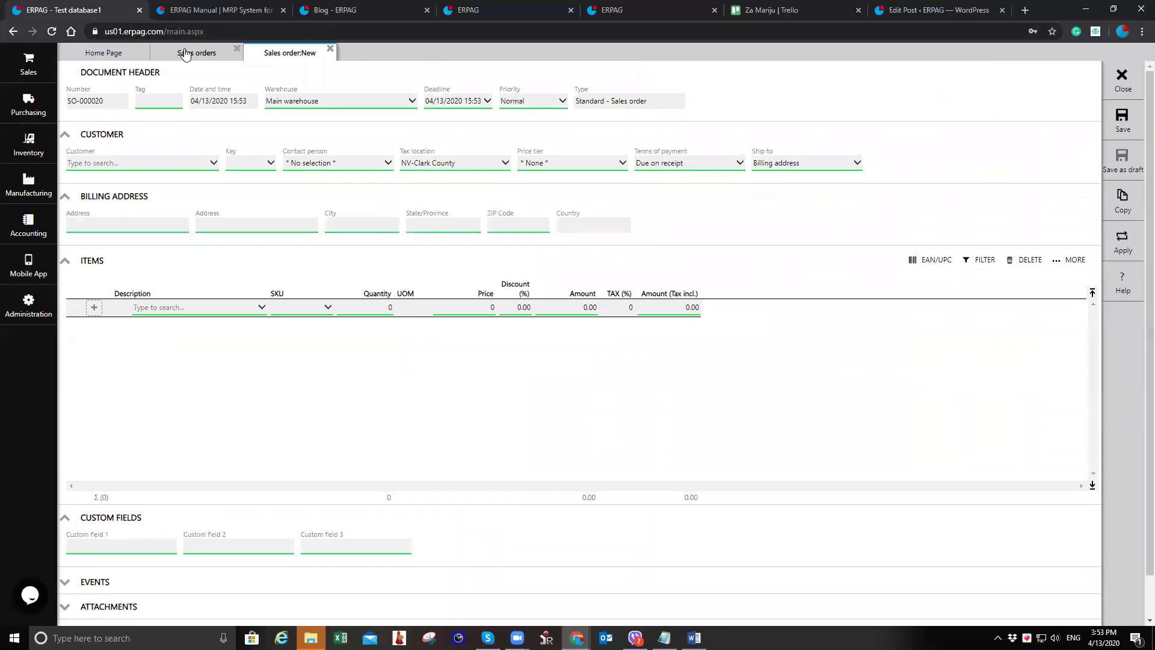
pyautogui.click(135, 167)
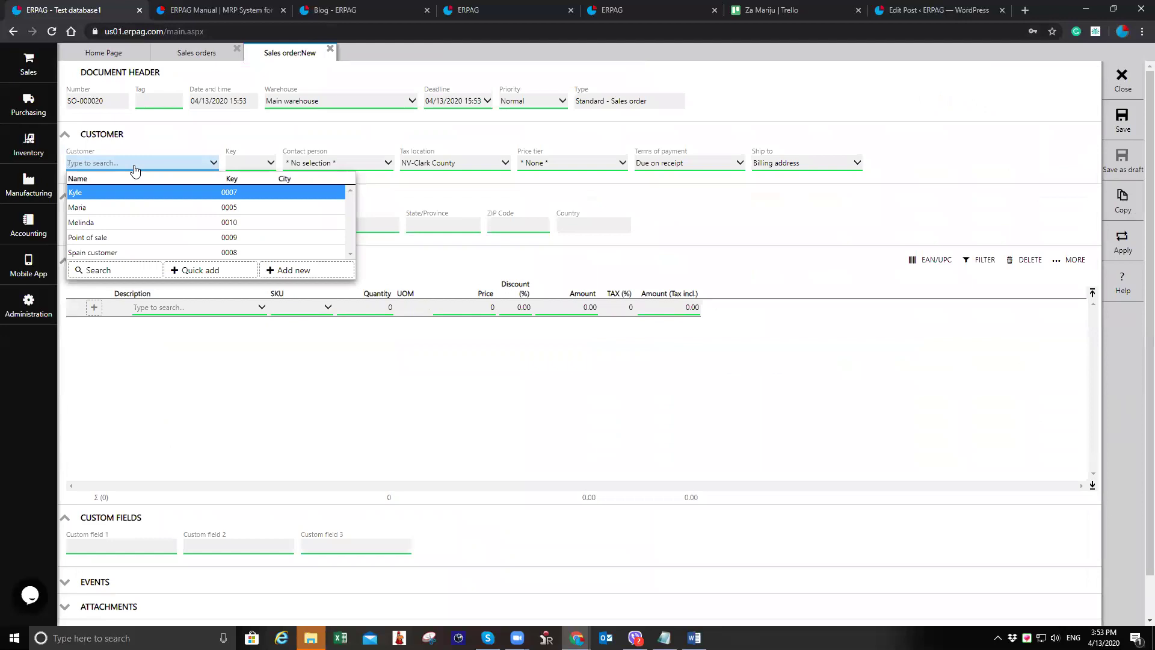
pyautogui.click(28, 63)
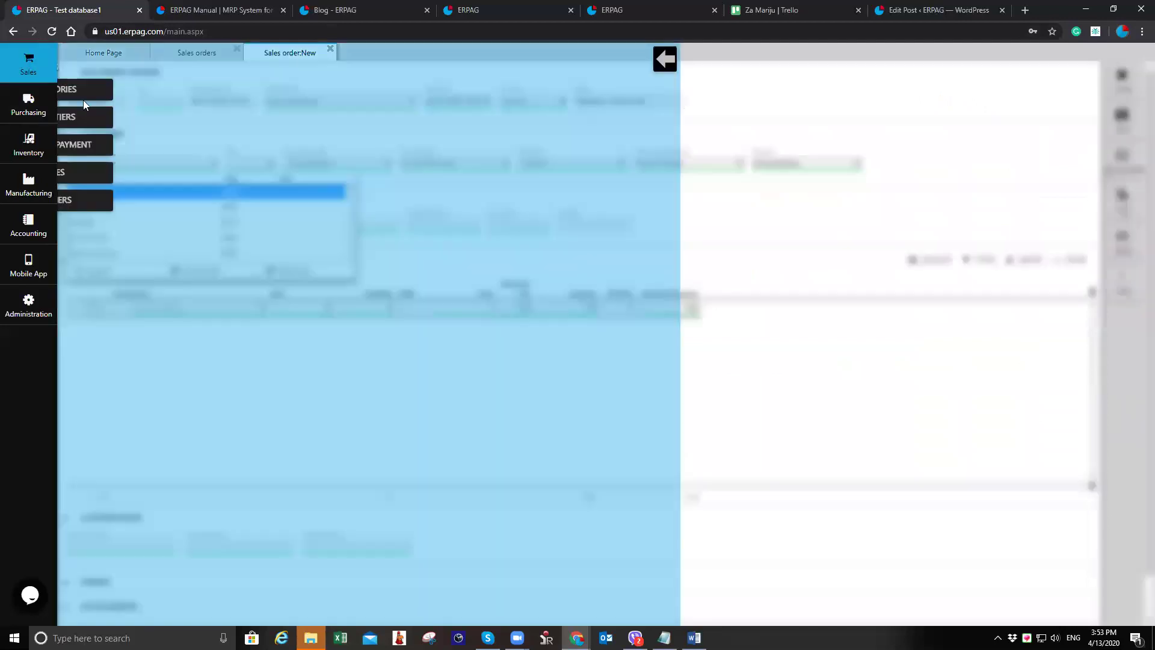
pyautogui.click(407, 89)
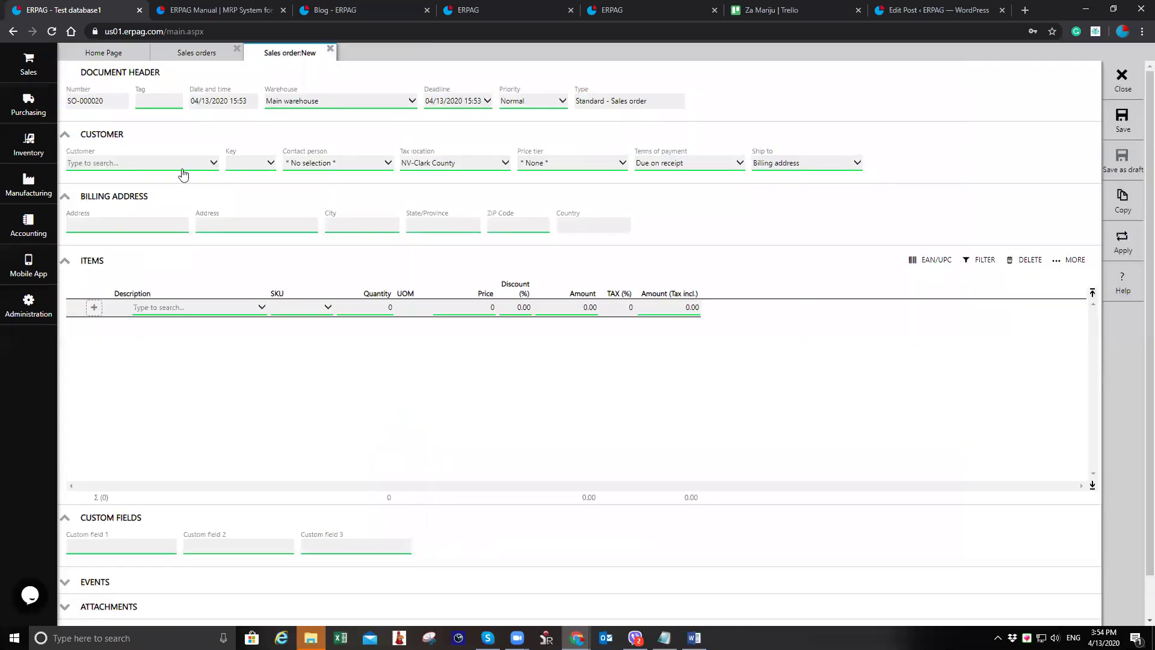
pyautogui.click(184, 168)
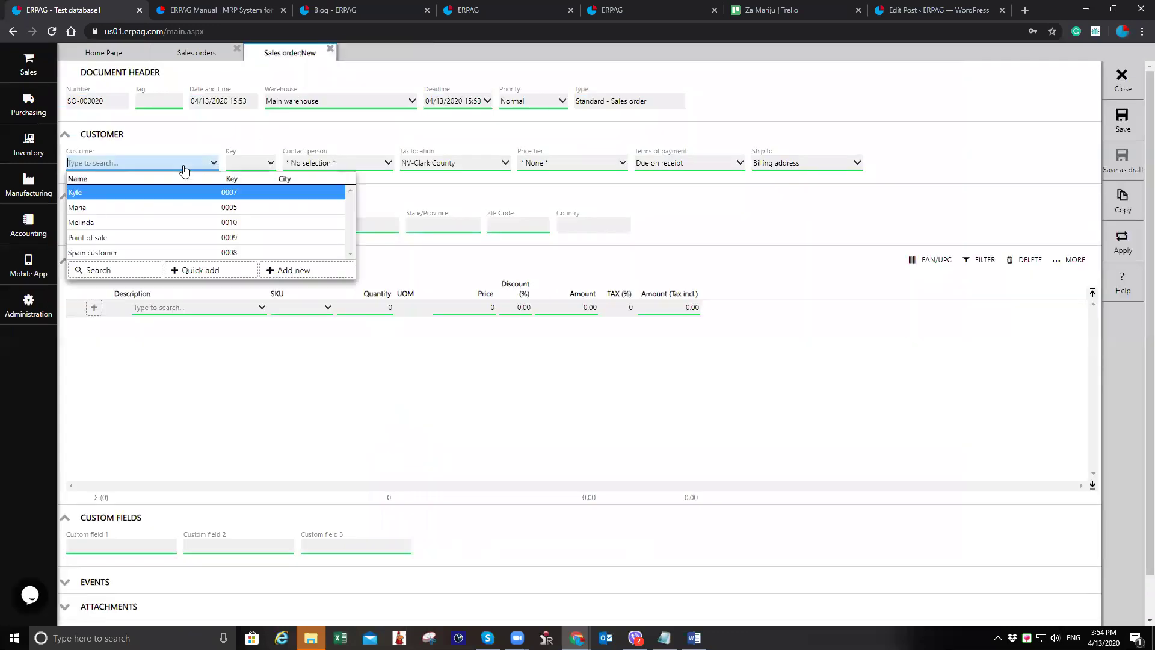
pyautogui.click(150, 239)
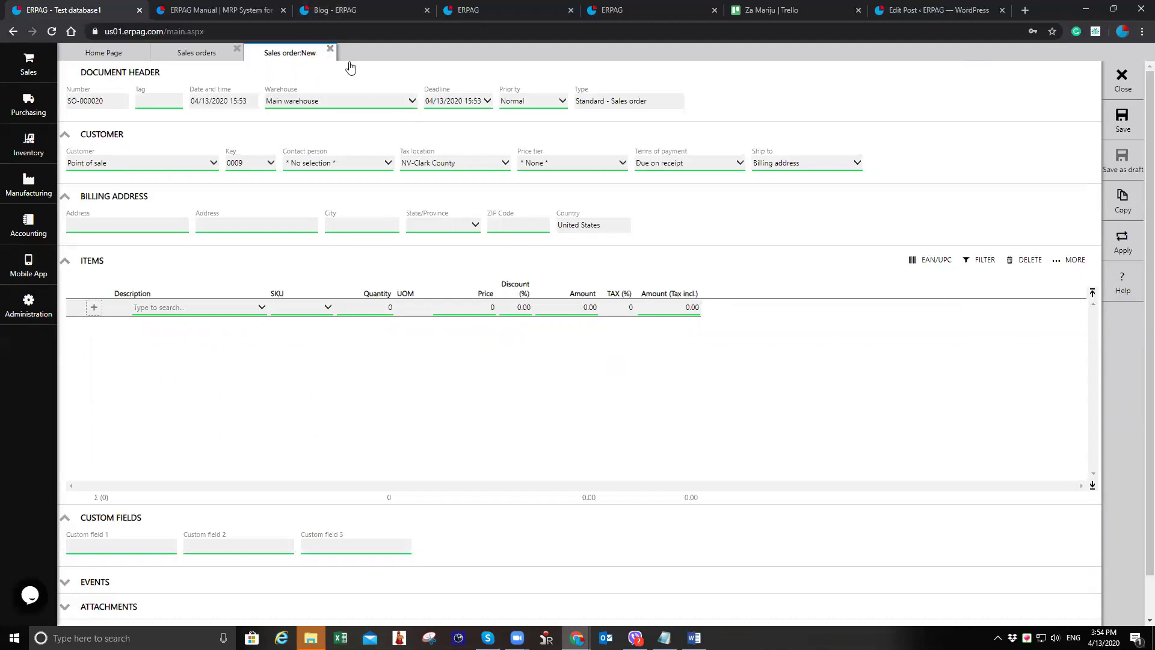
pyautogui.click(330, 52)
pyautogui.click(495, 364)
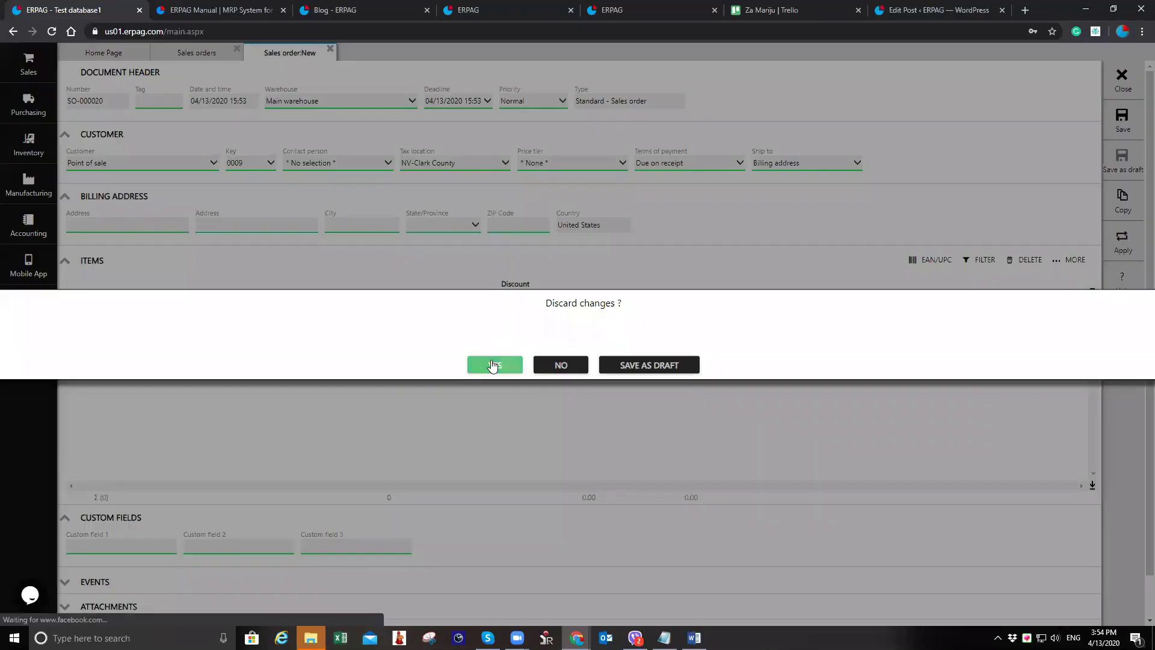
# - Create a new sales order and select the second customer in the customer list
pyautogui.click(219, 100)
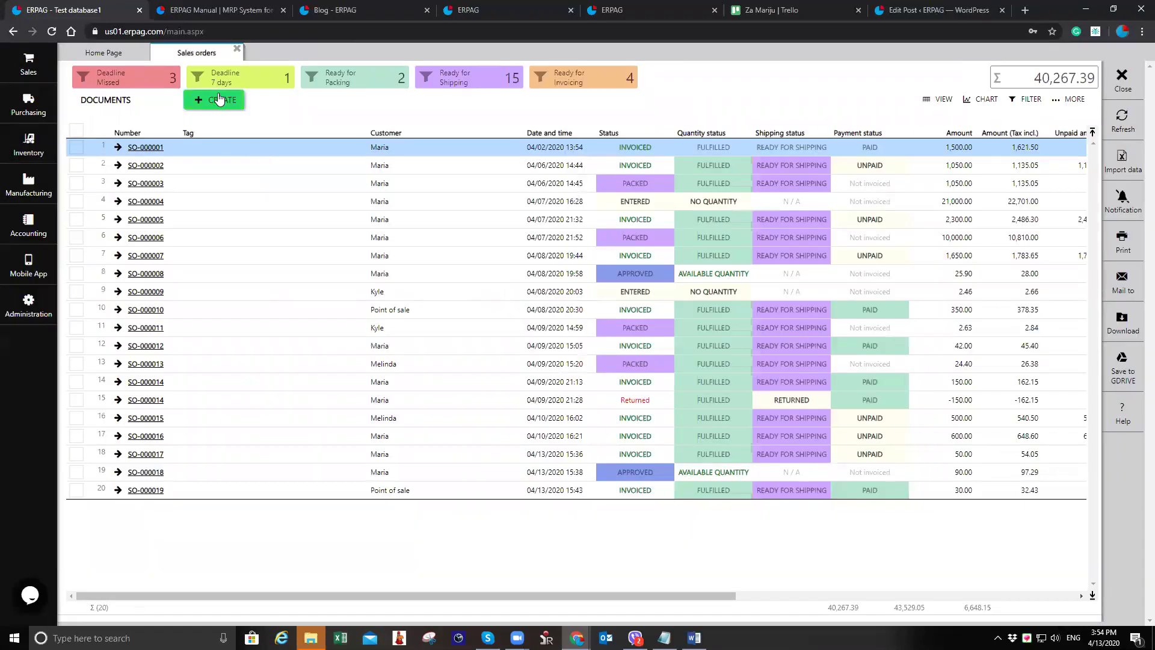
pyautogui.click(183, 170)
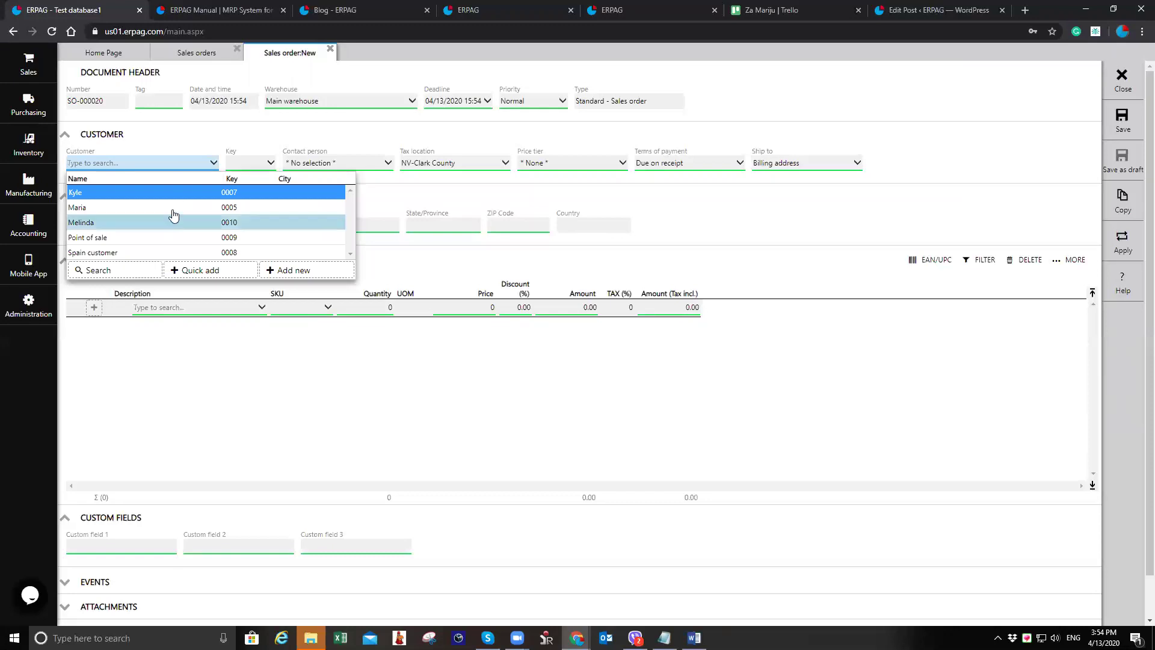
pyautogui.click(227, 293)
# - Add the Bracelet item to the sales order with a quantity of 2
pyautogui.click(238, 308)
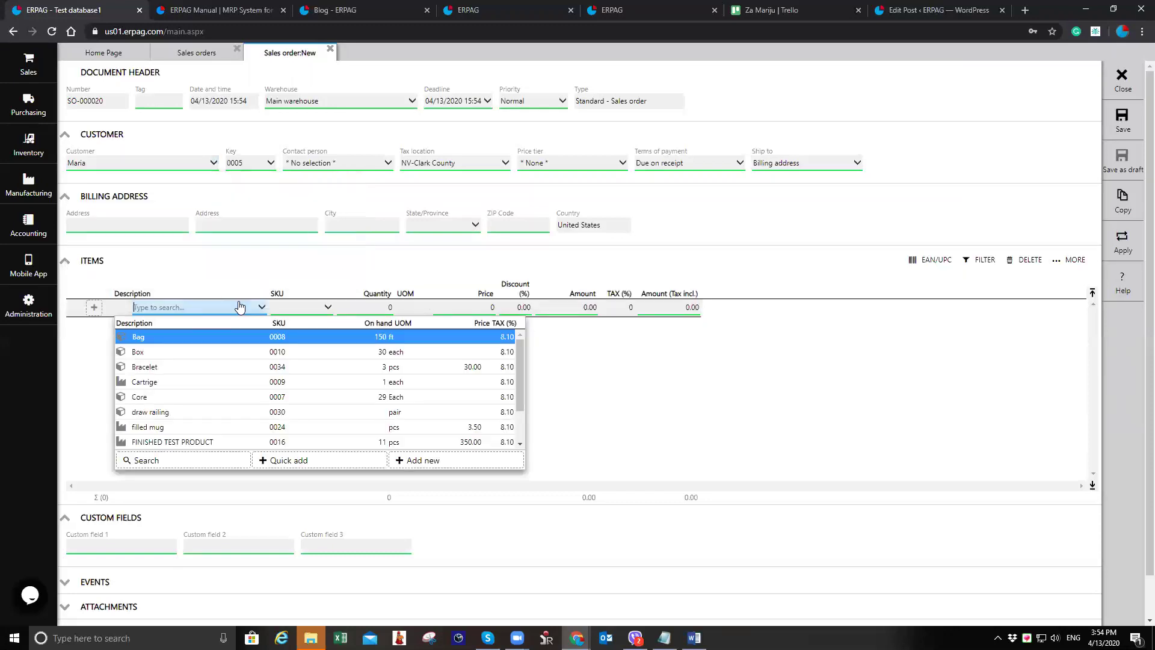
pyautogui.write('br')
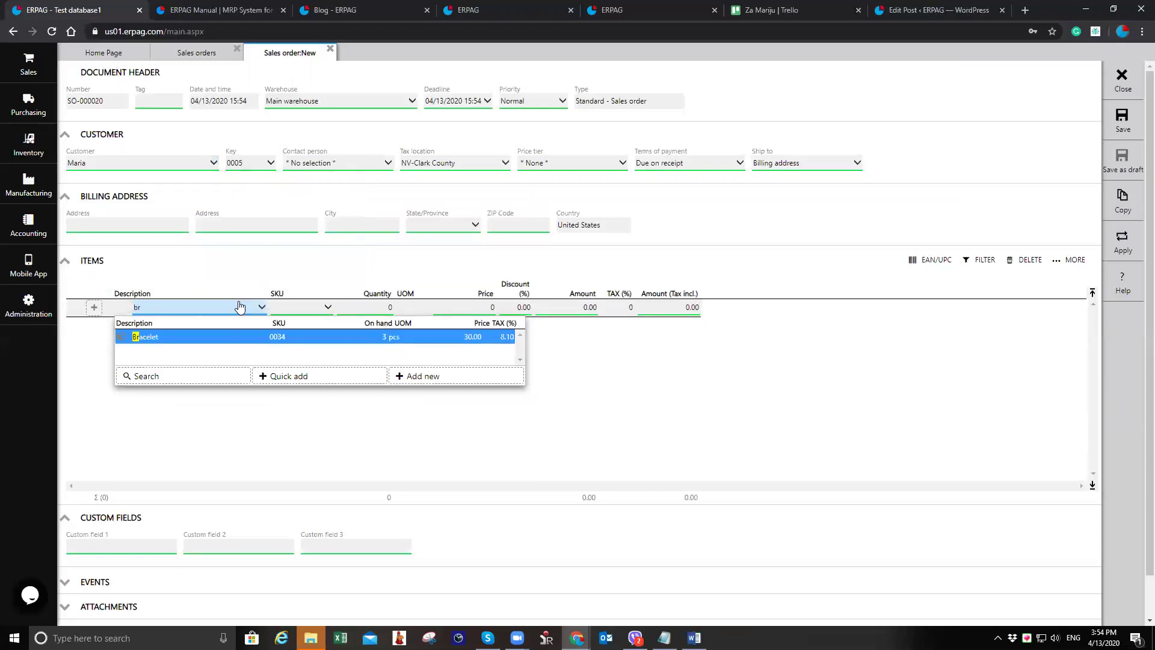
pyautogui.press('Return')
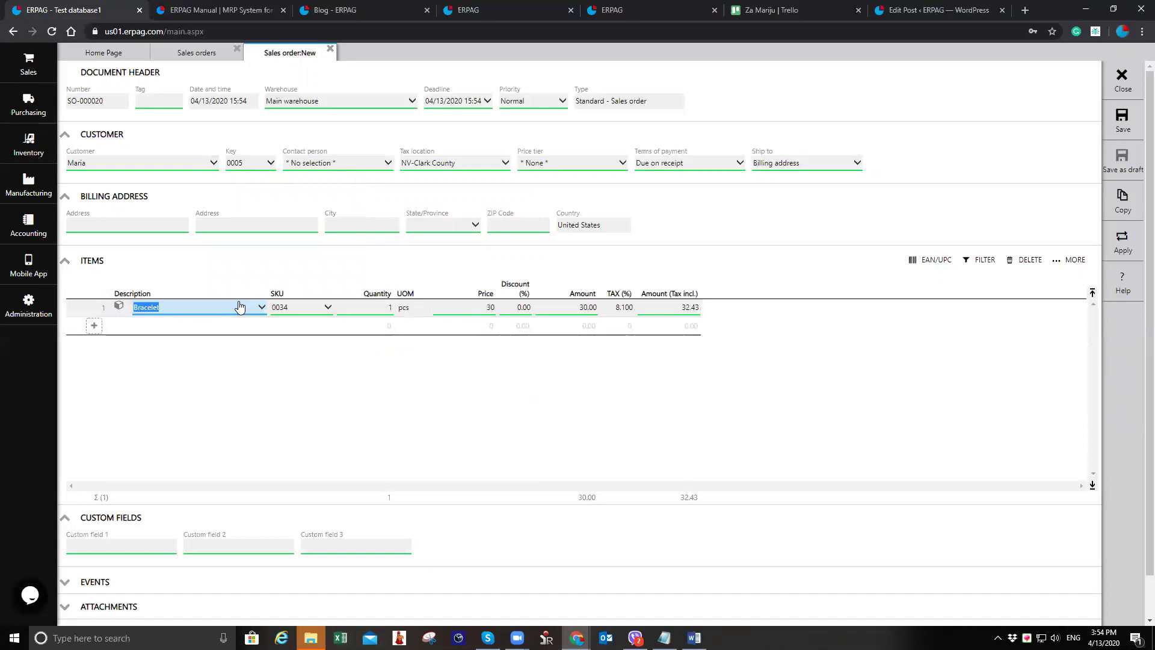
pyautogui.click(374, 310)
pyautogui.write('2')
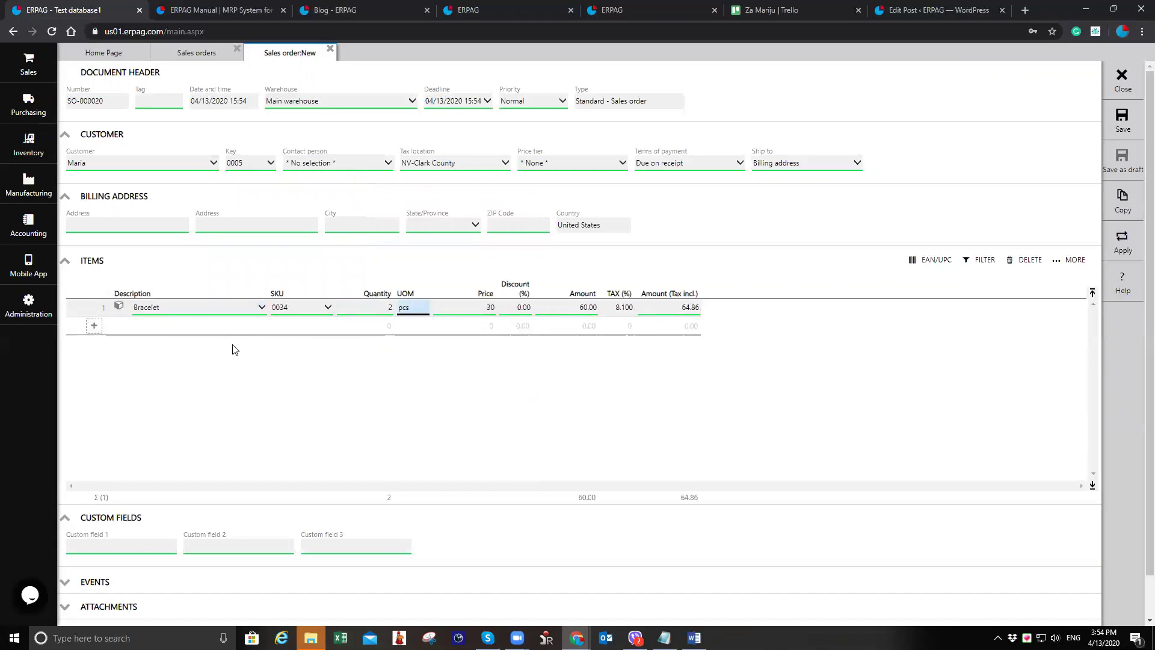
# - Add the Box item to the sales order at a price of 10
pyautogui.click(228, 326)
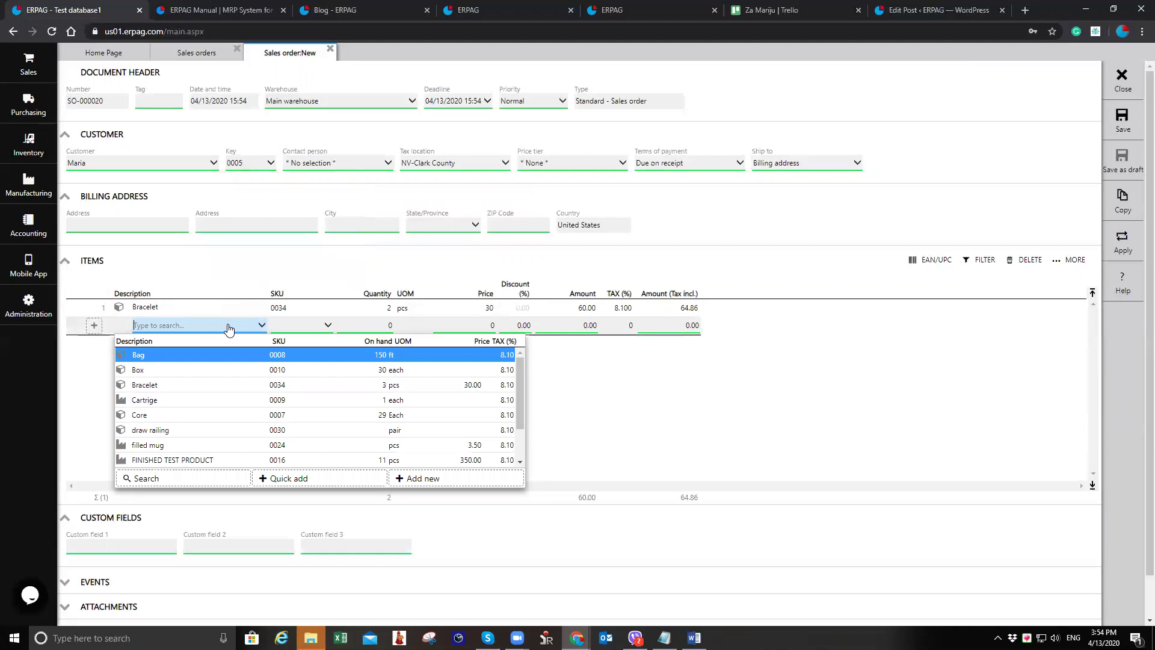
pyautogui.click(336, 372)
pyautogui.click(452, 326)
pyautogui.write('10')
pyautogui.press('Tab')
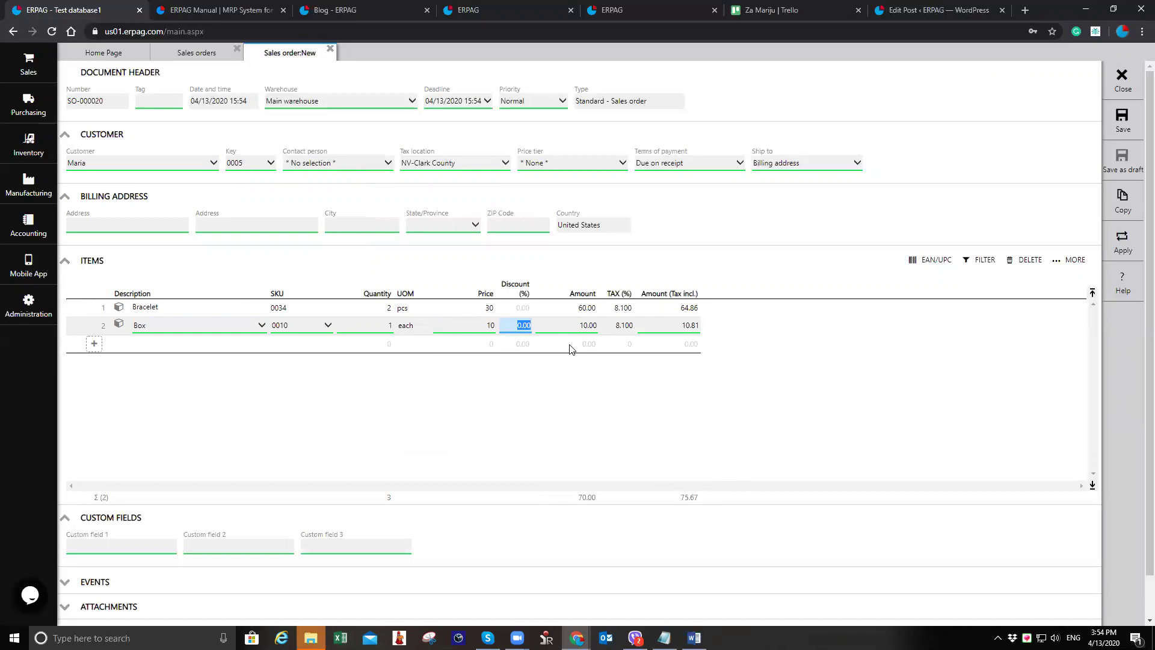
# - Apply a total discount amount of 20 across both items of the sales order
pyautogui.click(522, 309)
pyautogui.click(523, 328)
pyautogui.click(523, 310)
pyautogui.click(524, 326)
pyautogui.click(521, 328)
pyautogui.click(1122, 241)
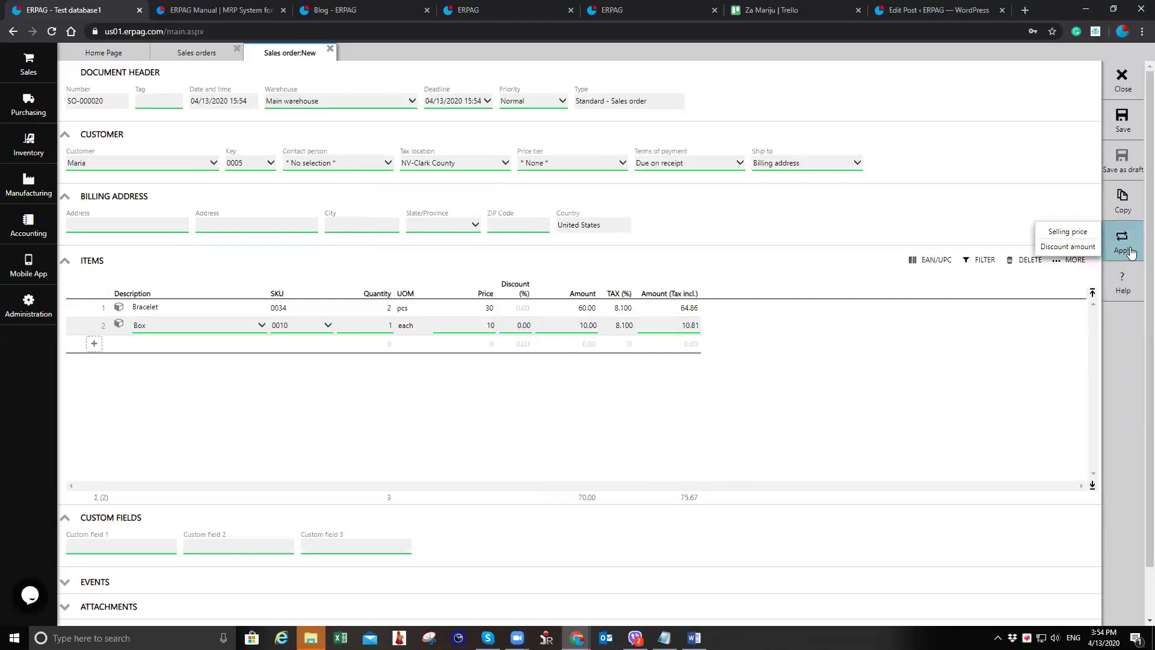
pyautogui.click(1077, 247)
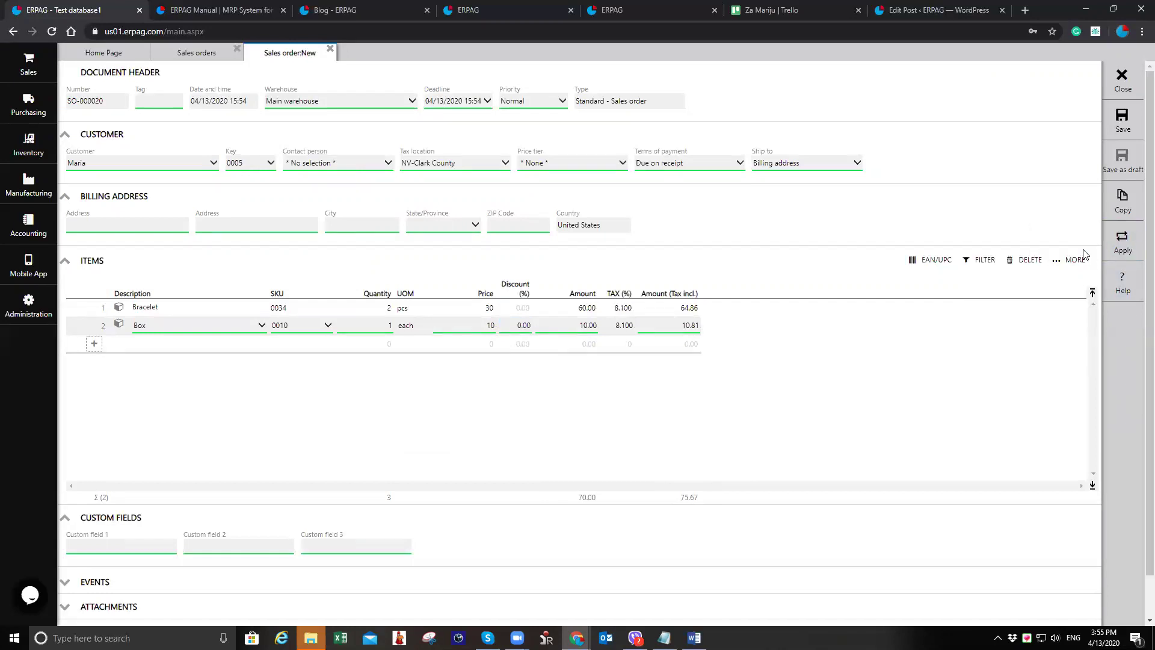
pyautogui.click(600, 318)
pyautogui.write('20')
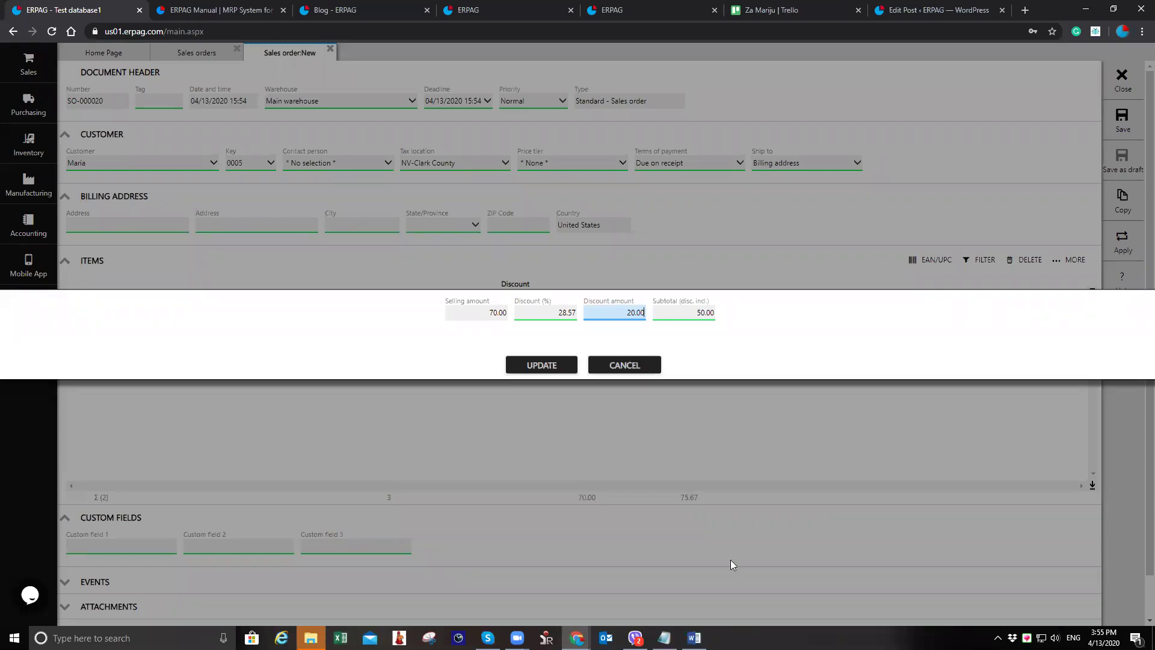
pyautogui.click(549, 367)
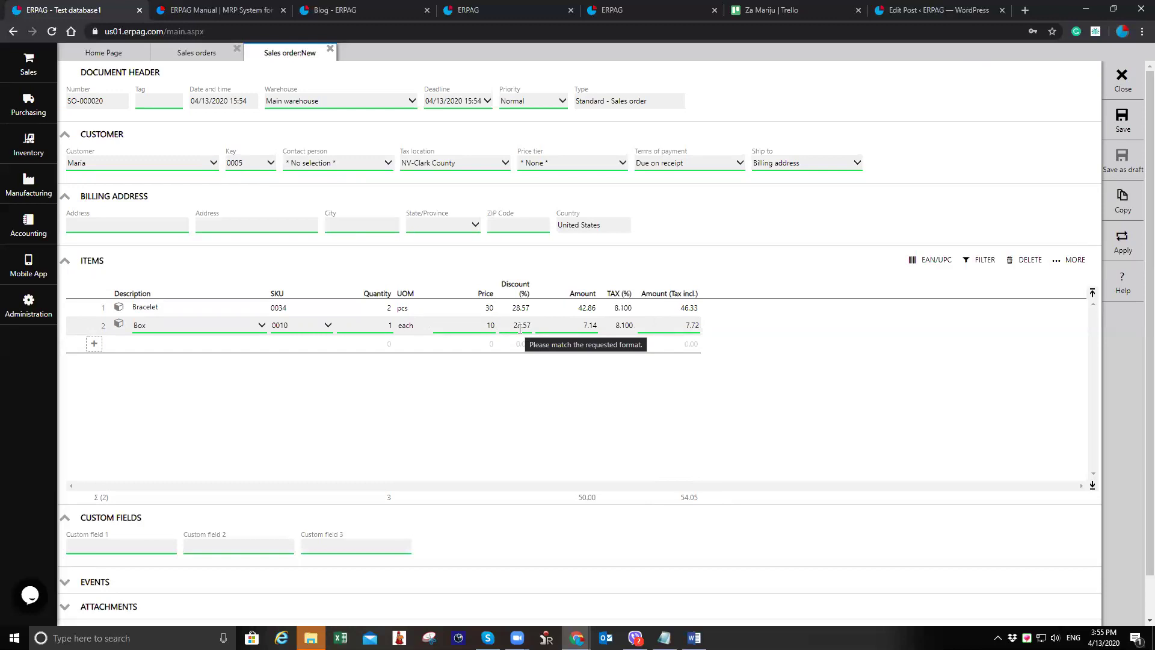
# - Check the discount percentages of the Bracelet and Box lines and save the sales order
pyautogui.click(553, 310)
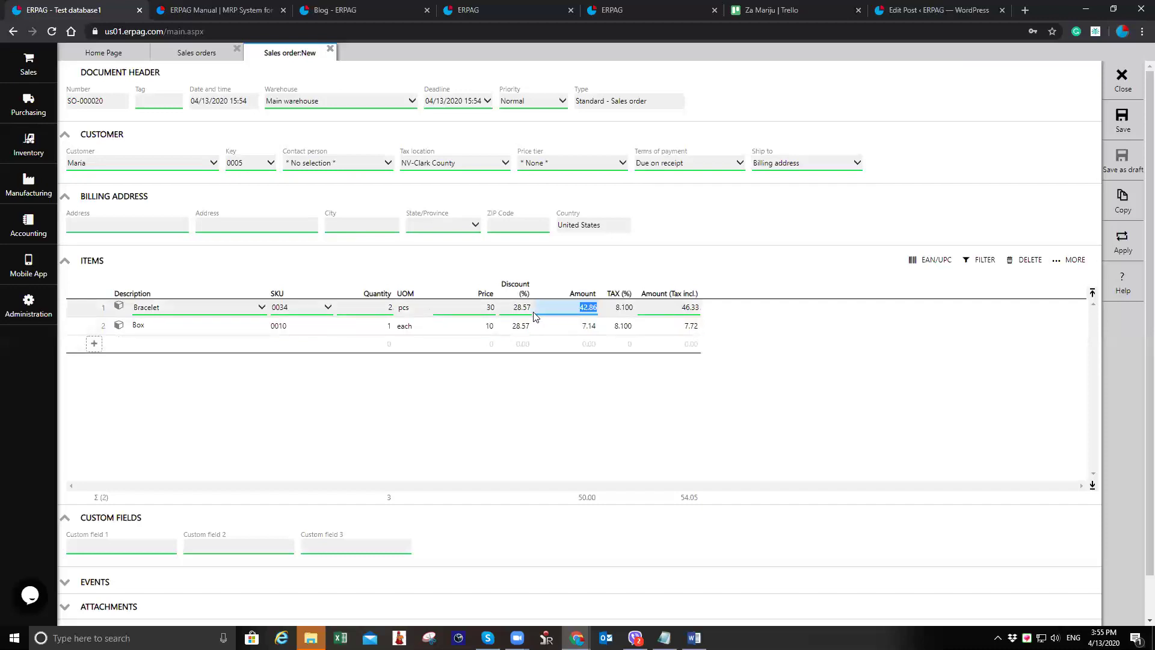
pyautogui.click(526, 314)
pyautogui.click(527, 327)
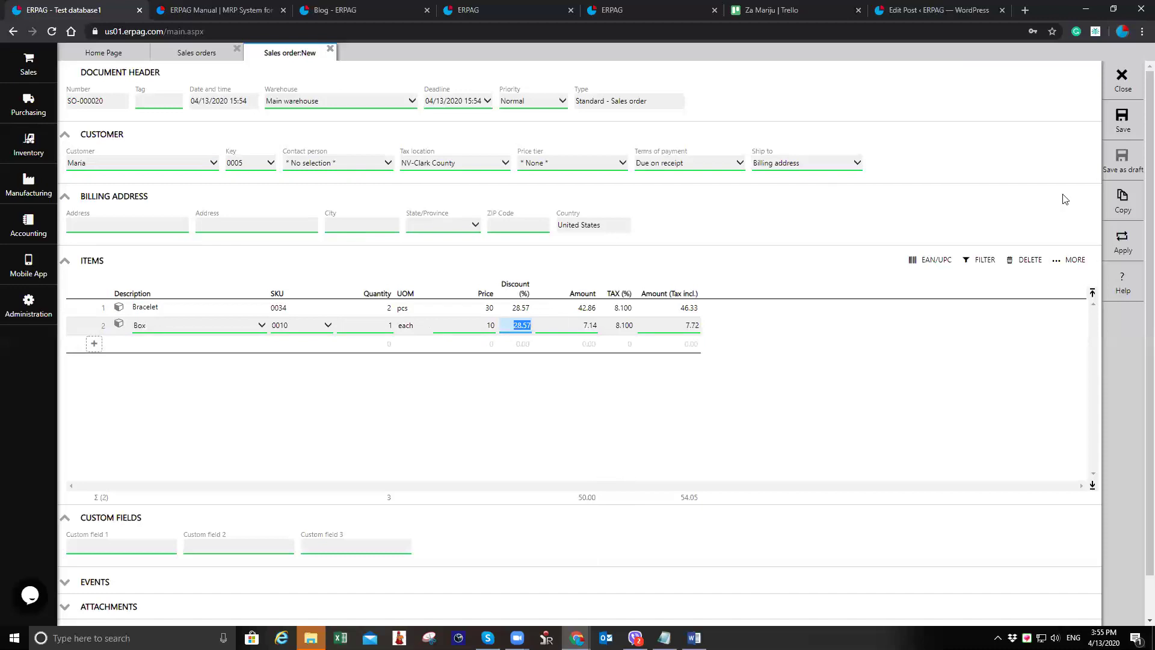
pyautogui.click(1125, 122)
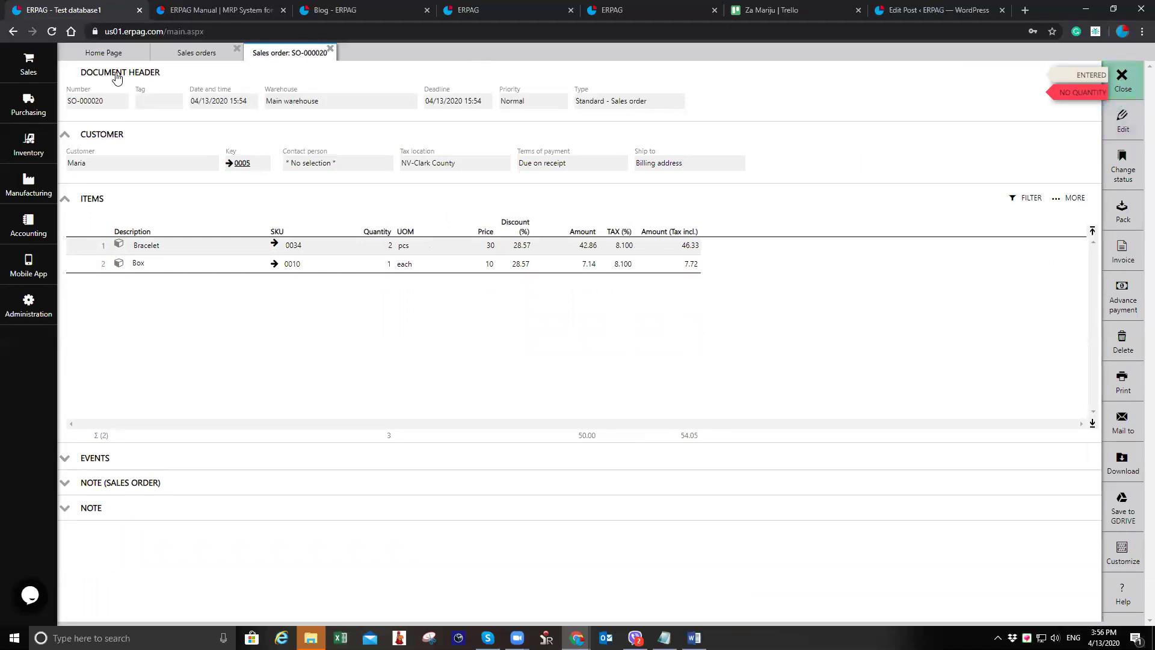
# - Close the sales orders list and open the price tiers list
pyautogui.click(195, 55)
pyautogui.click(237, 48)
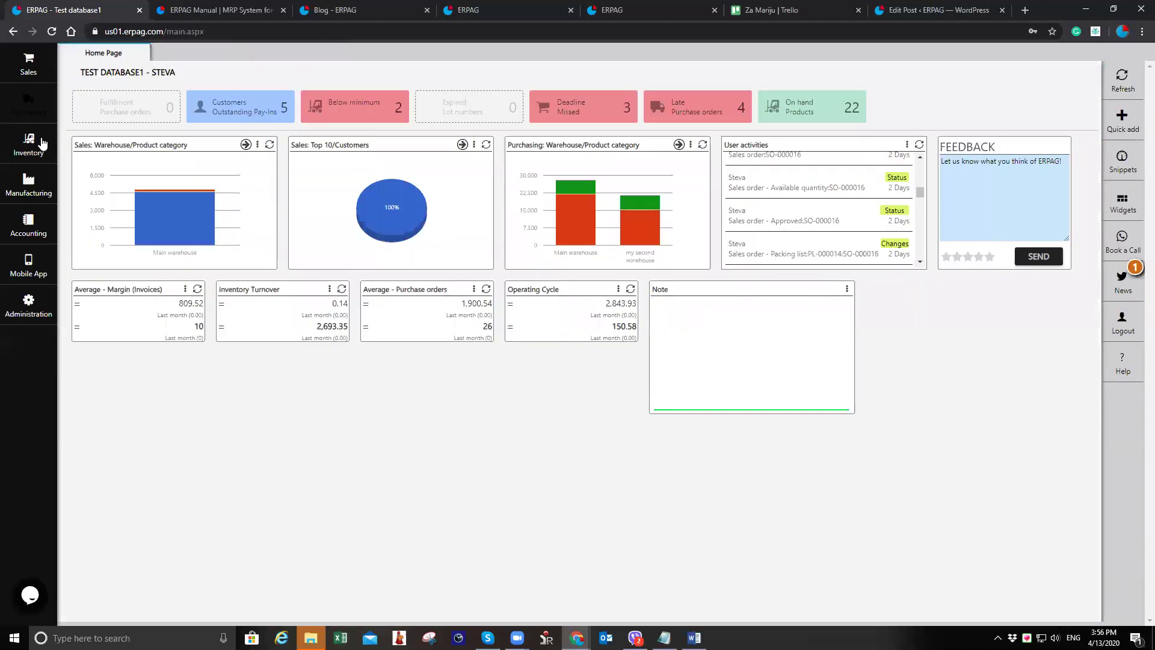
pyautogui.click(28, 63)
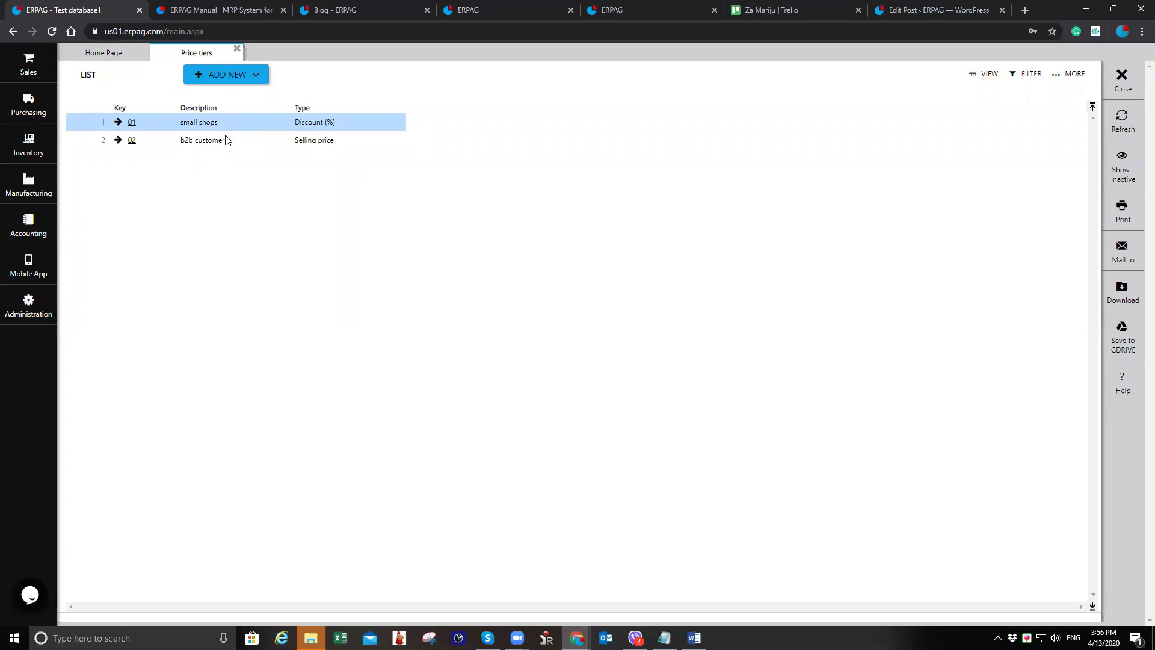
# - Open the small shops price tier and add the Bracelet item with a 7% discount
pyautogui.click(223, 76)
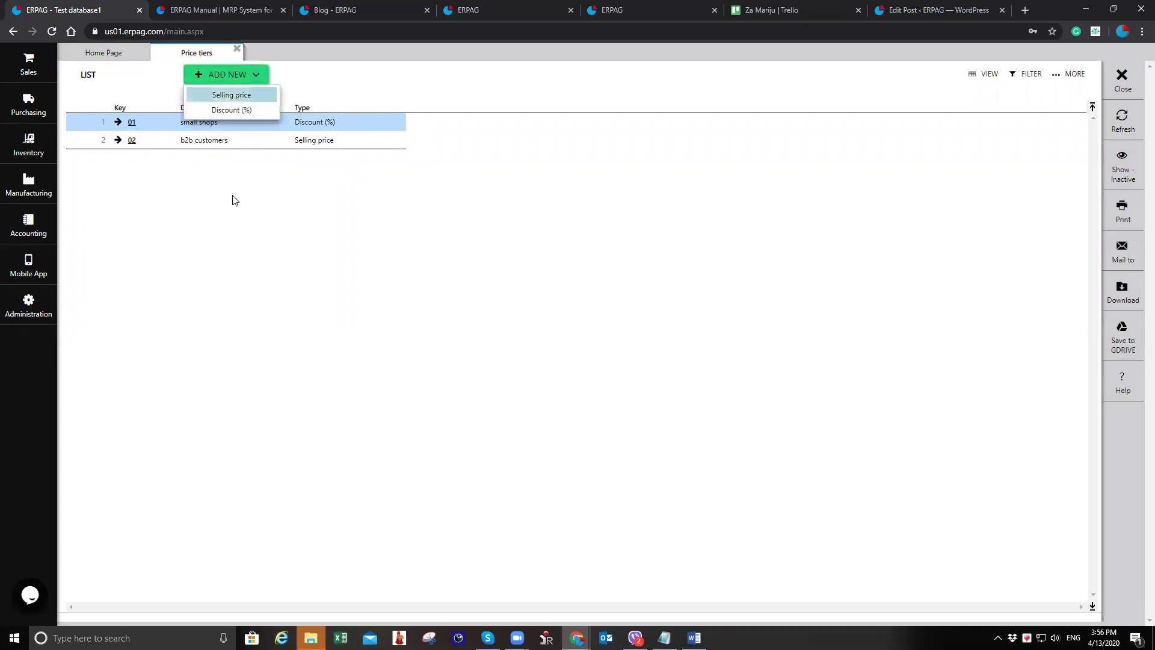
pyautogui.click(133, 122)
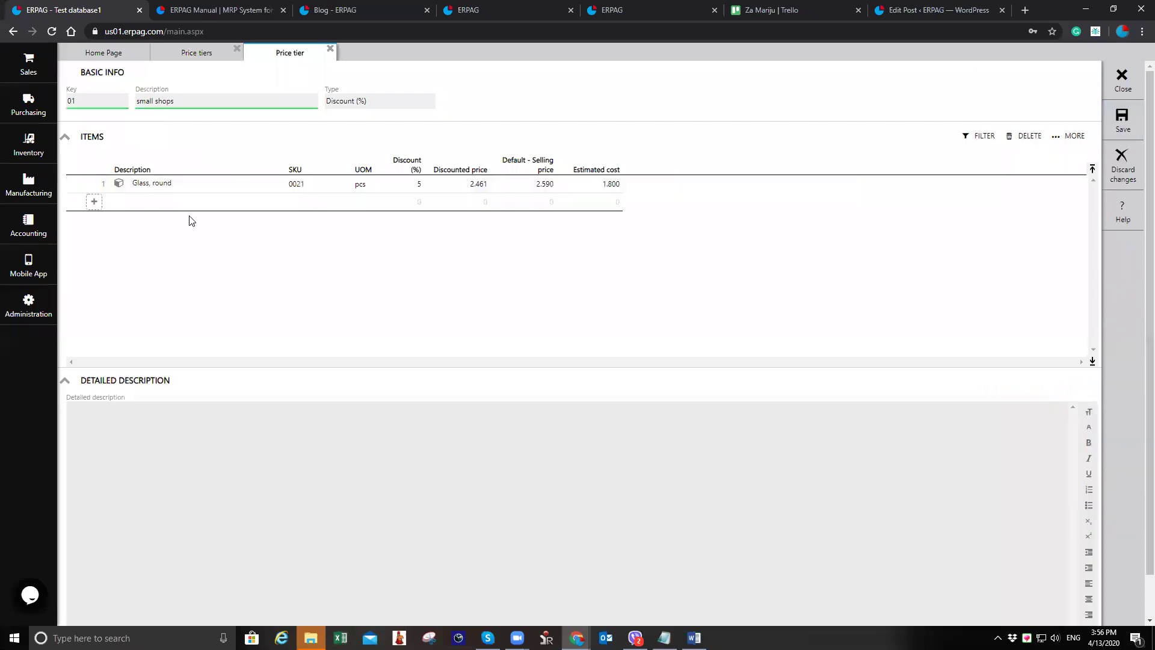
pyautogui.click(188, 209)
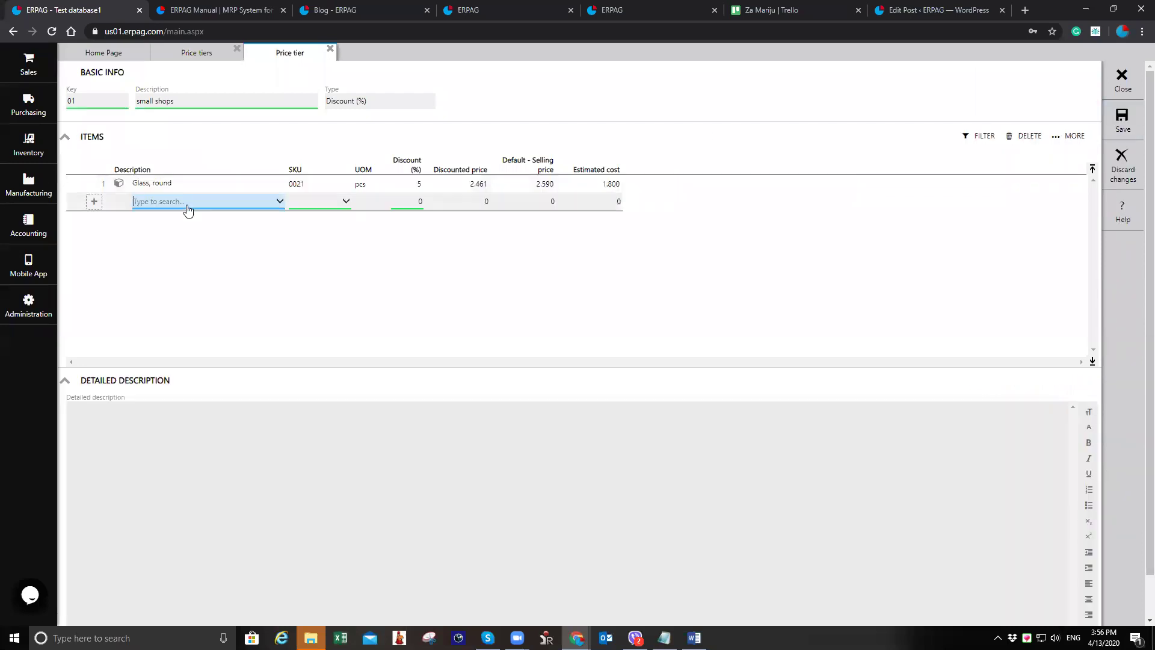
pyautogui.write('bra')
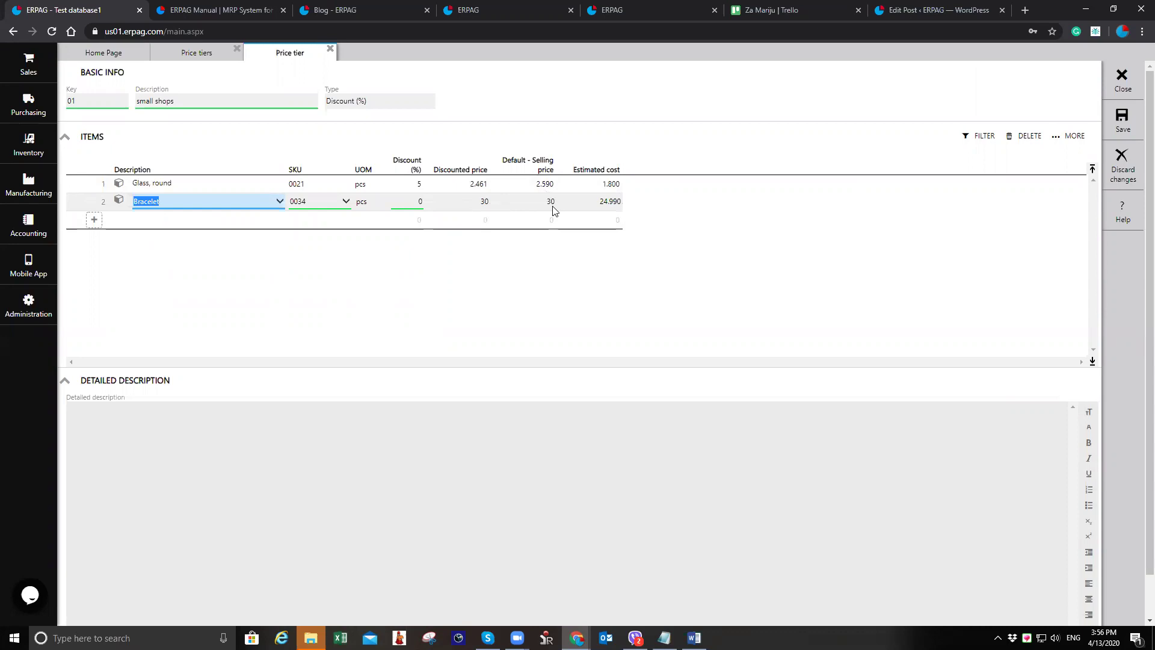
pyautogui.click(414, 202)
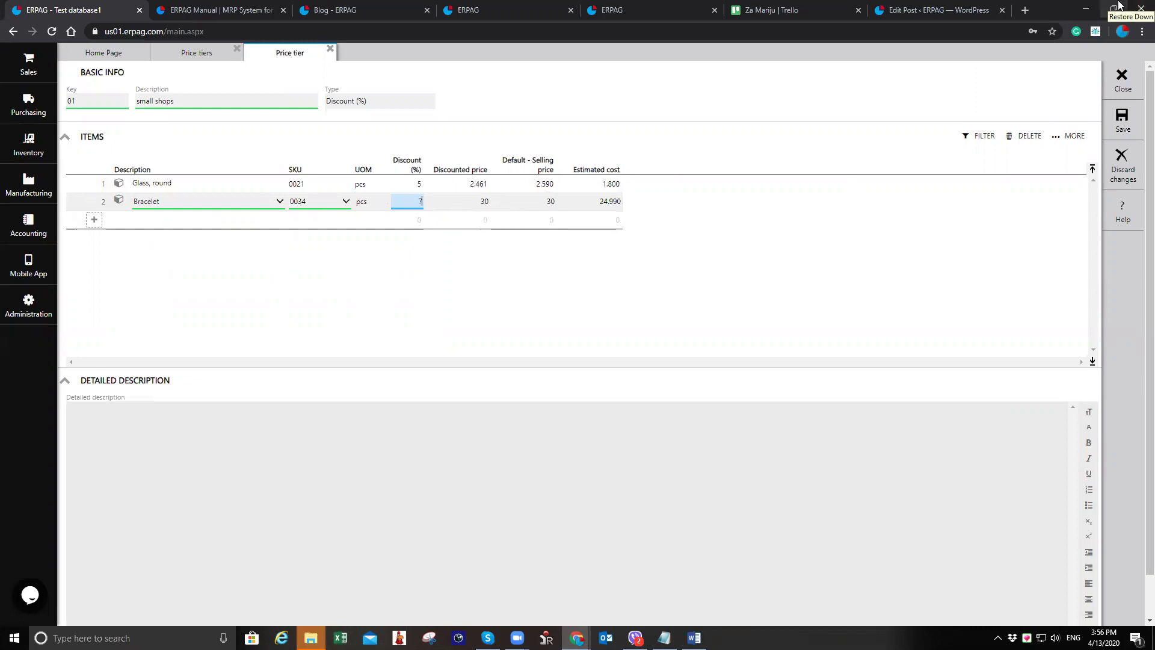
pyautogui.write('7')
pyautogui.press('Tab')
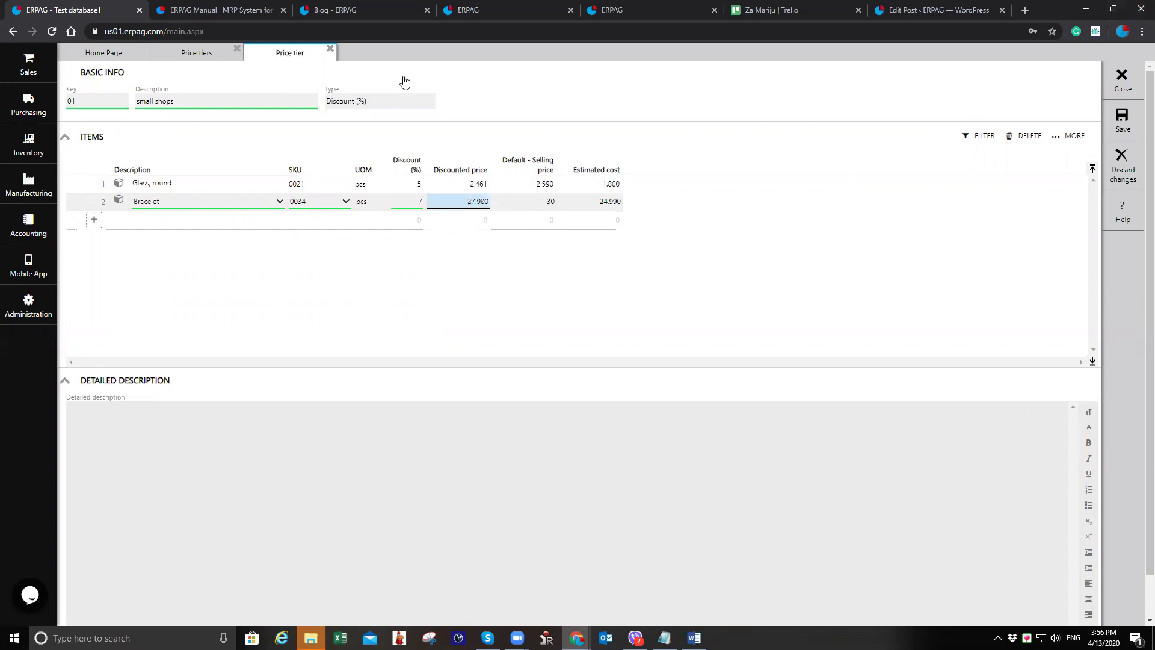
# - Look at the types available for a new price tier and return to the small shops tier
pyautogui.click(211, 52)
pyautogui.moveTo(232, 79)
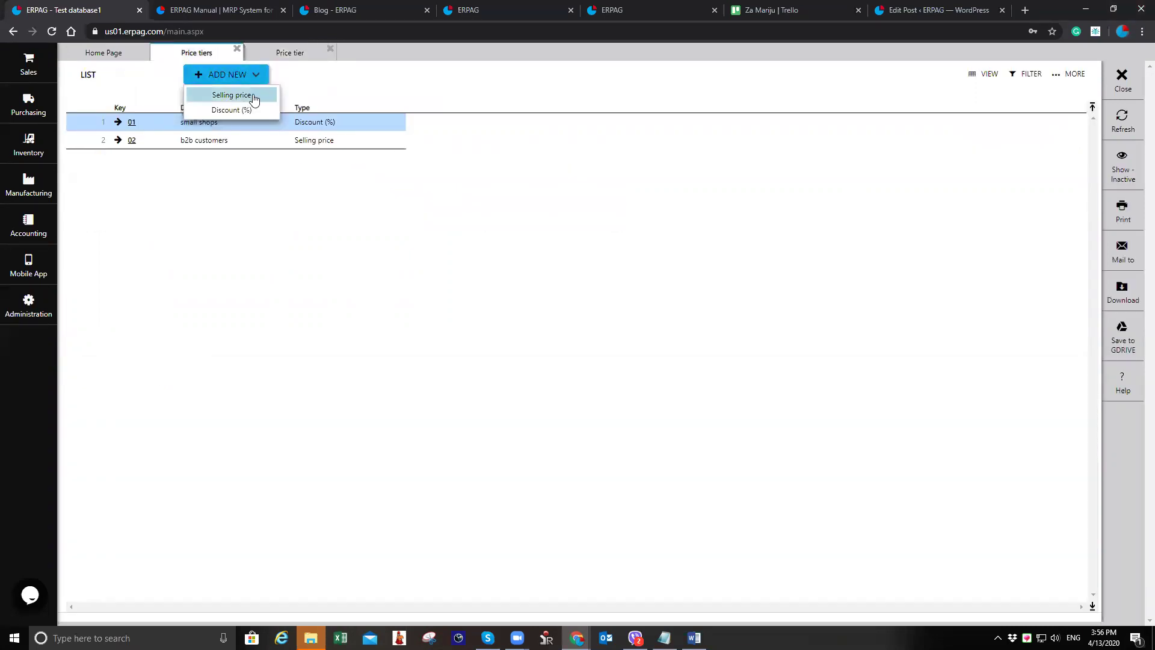
pyautogui.click(280, 58)
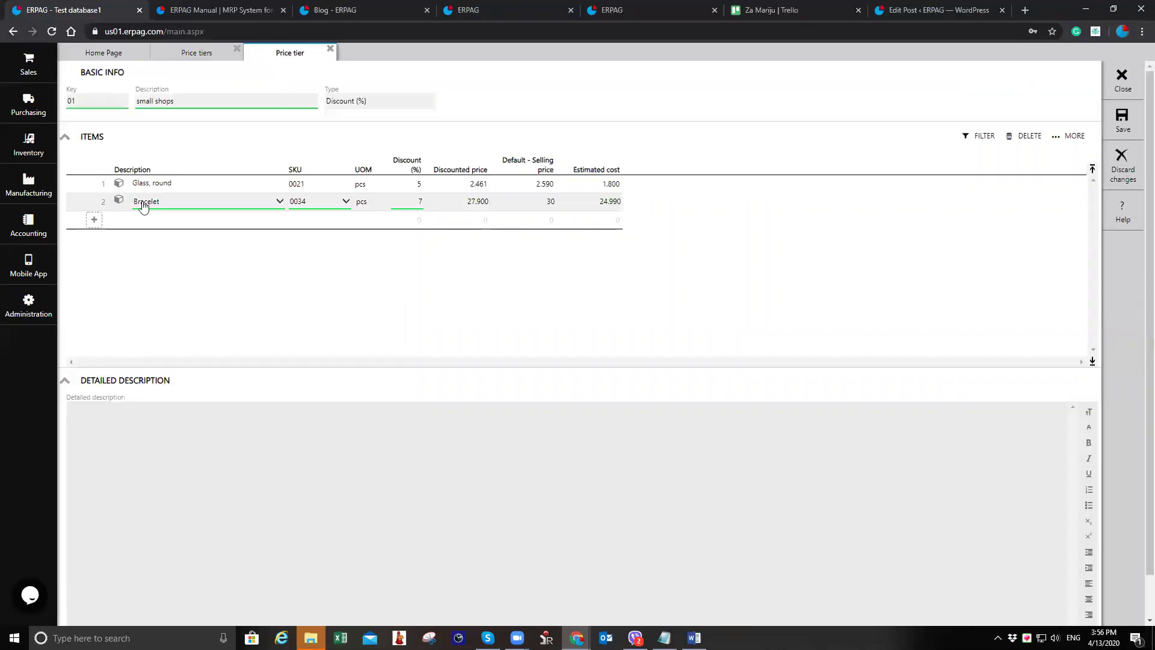
# - Add the ring A item with a 3% discount to the small shops price tier and save the tier
pyautogui.click(164, 219)
pyautogui.write('rin')
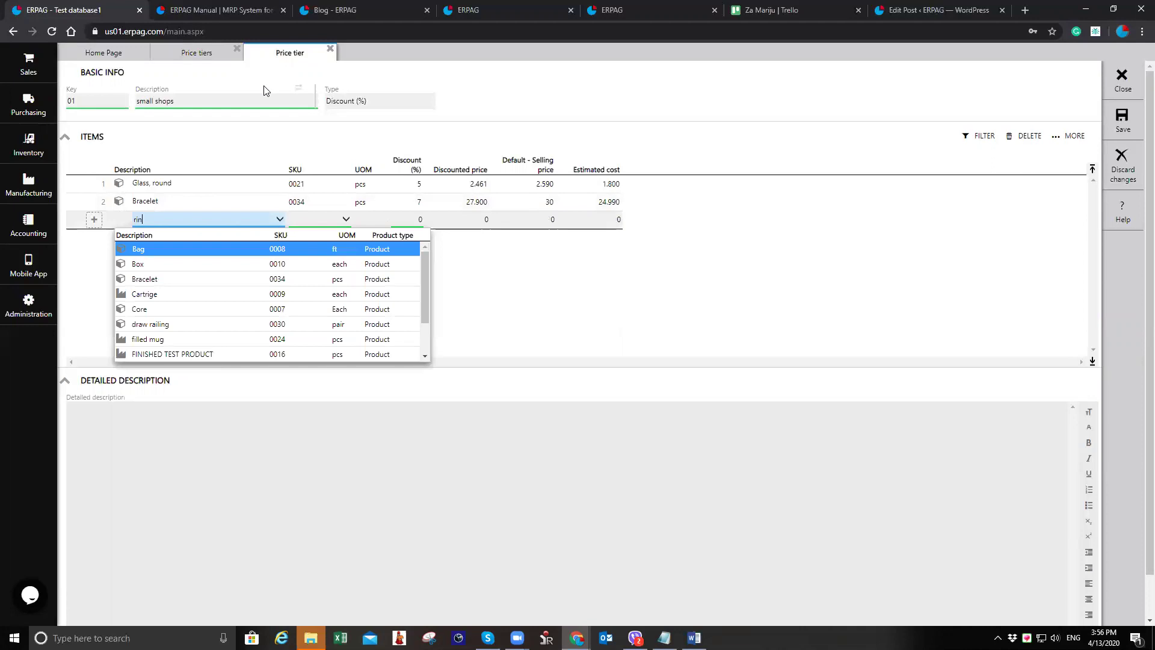
pyautogui.press('Return')
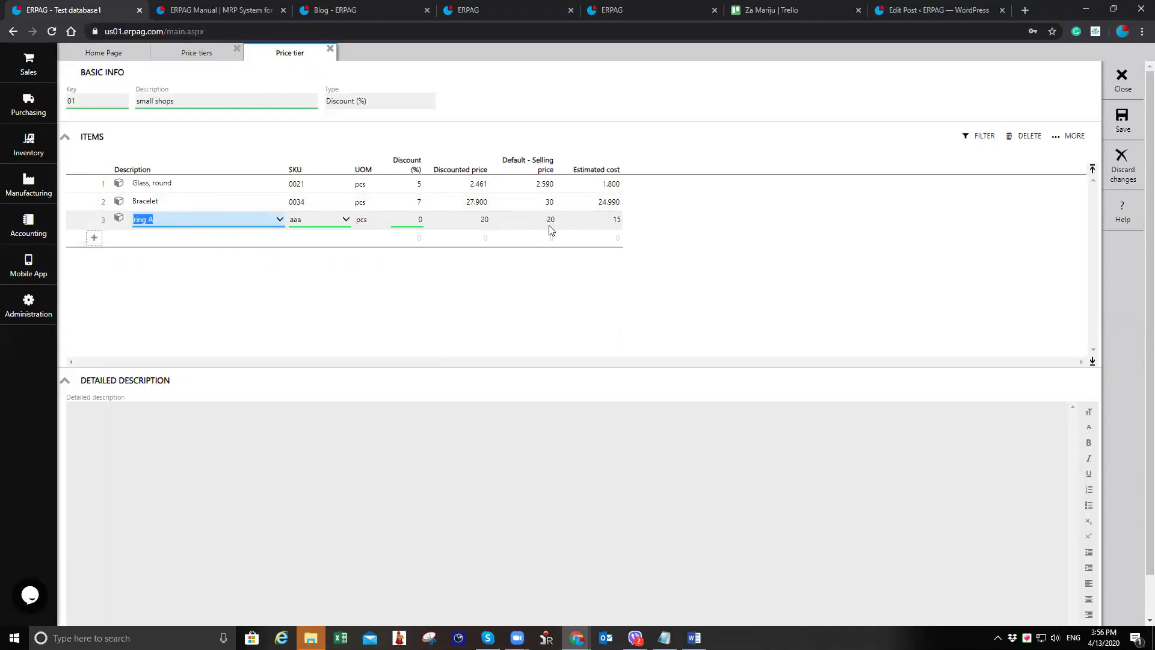
pyautogui.click(415, 218)
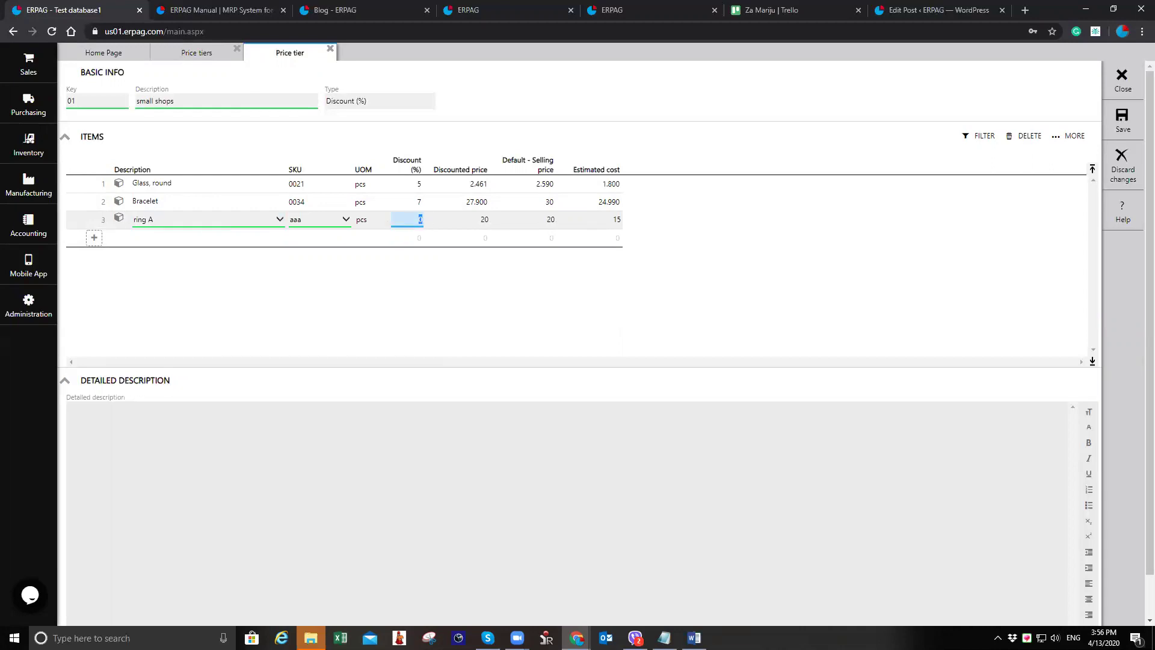
pyautogui.press('Tab')
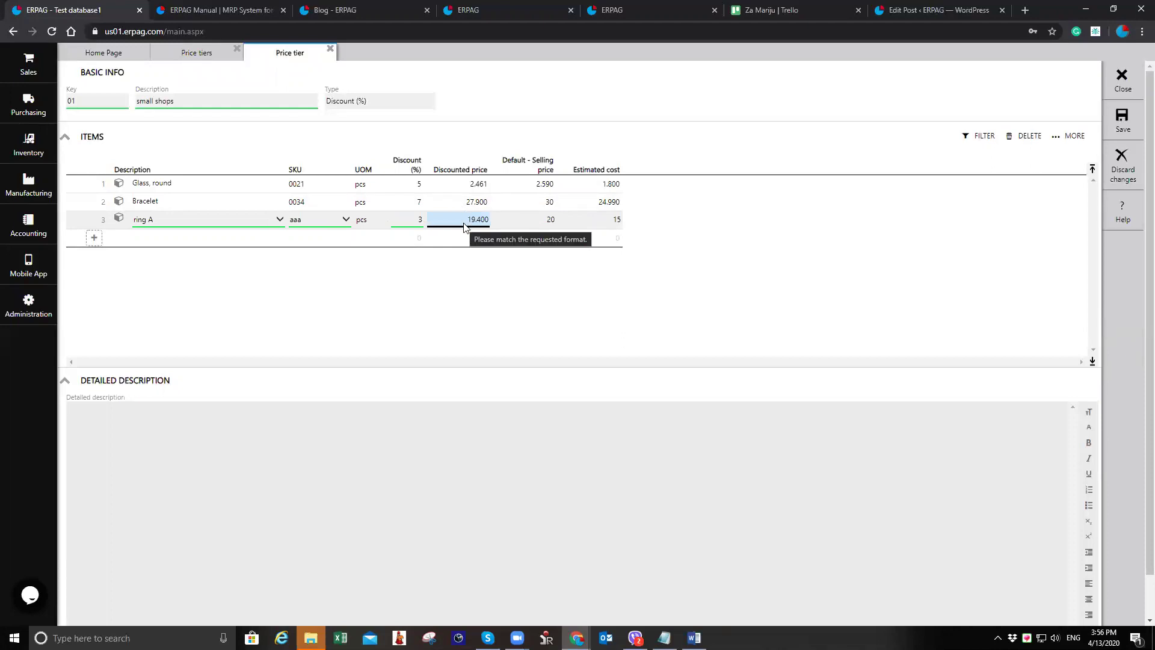
pyautogui.click(1122, 120)
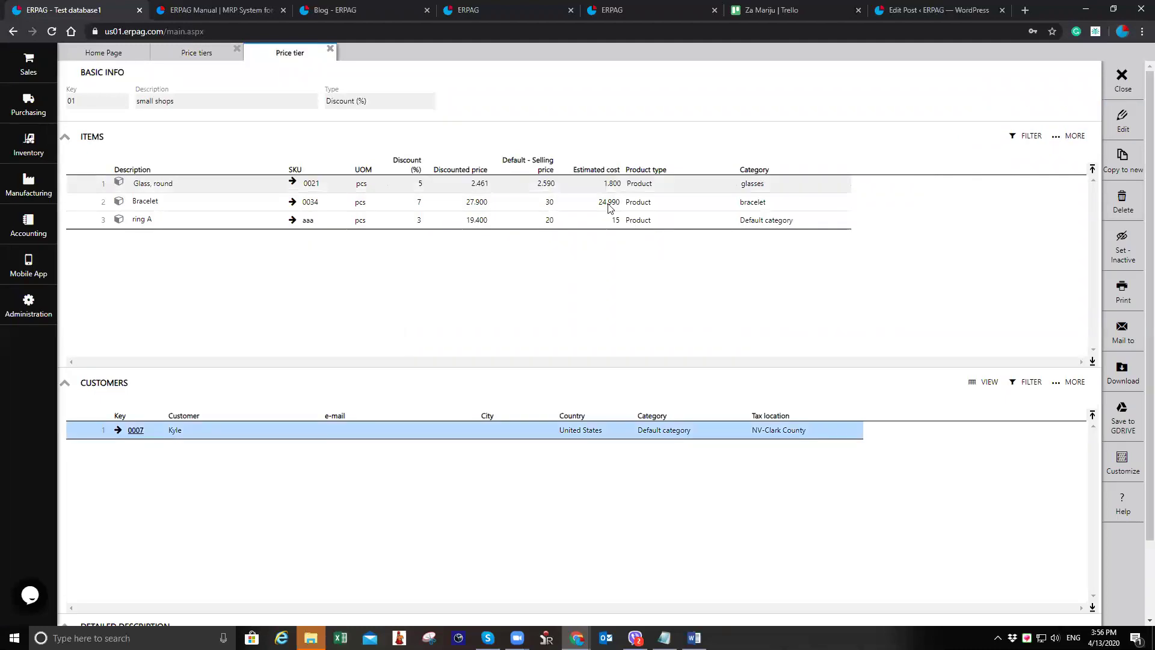
# - Compare the estimated costs of the Bracelet and ring A items in the small shops price tier
pyautogui.click(610, 207)
pyautogui.press('Down')
pyautogui.click(614, 205)
pyautogui.click(614, 223)
pyautogui.click(619, 204)
pyautogui.click(618, 218)
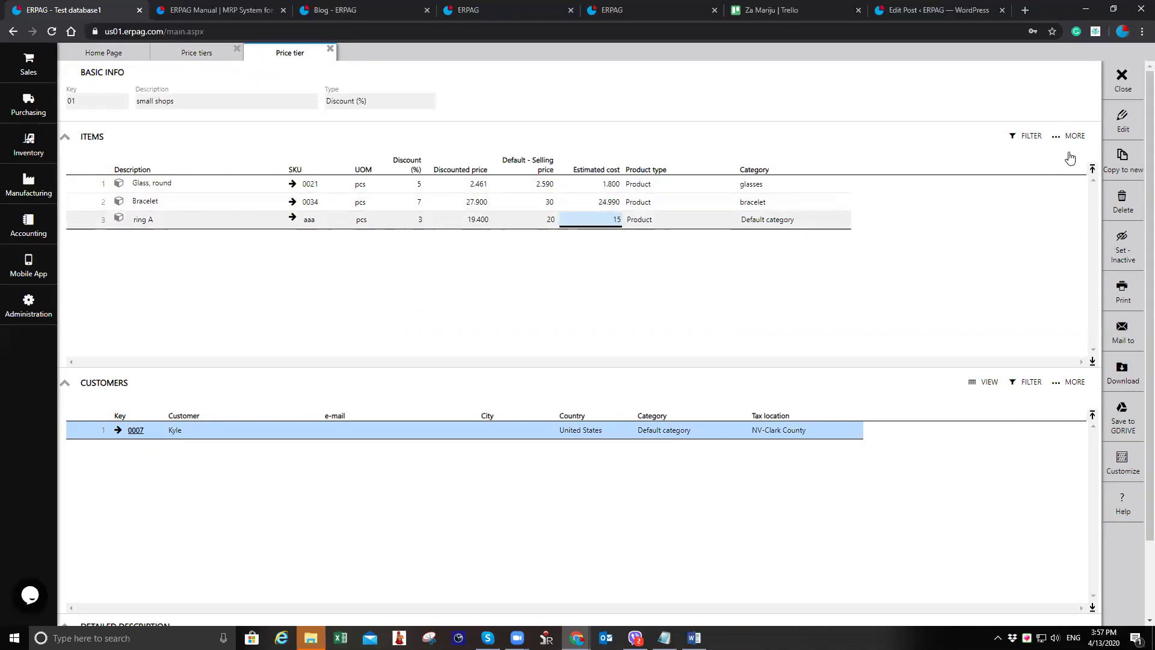
# - Close the small shops tier and the price tiers list, and open the customers list
pyautogui.click(1123, 79)
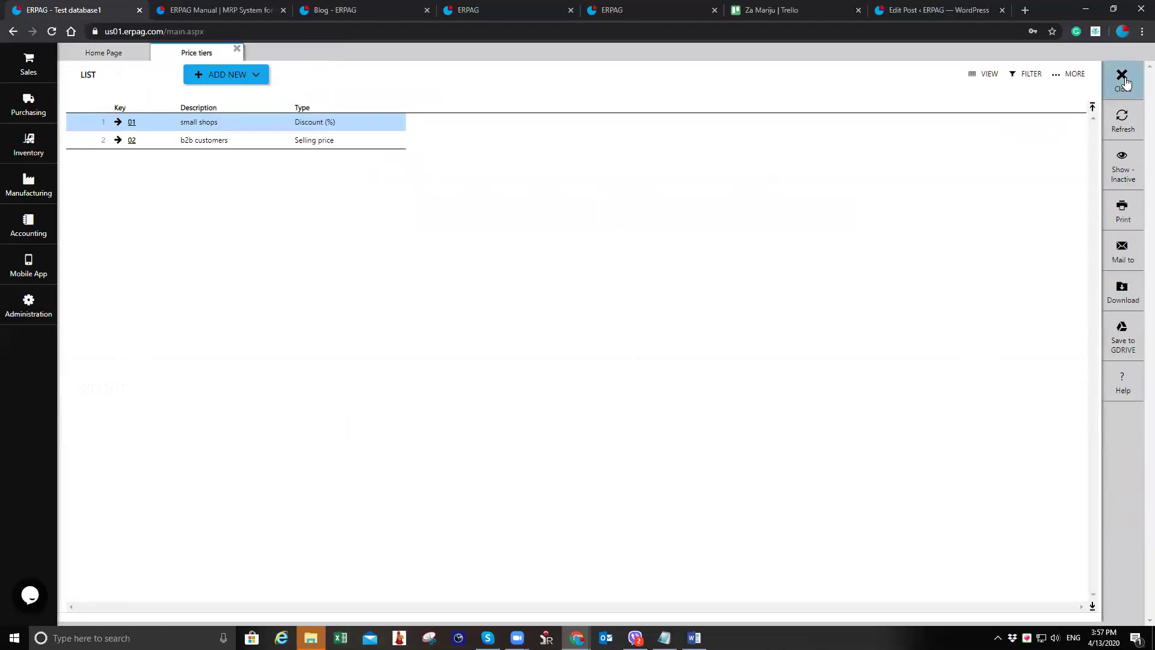
pyautogui.click(1123, 80)
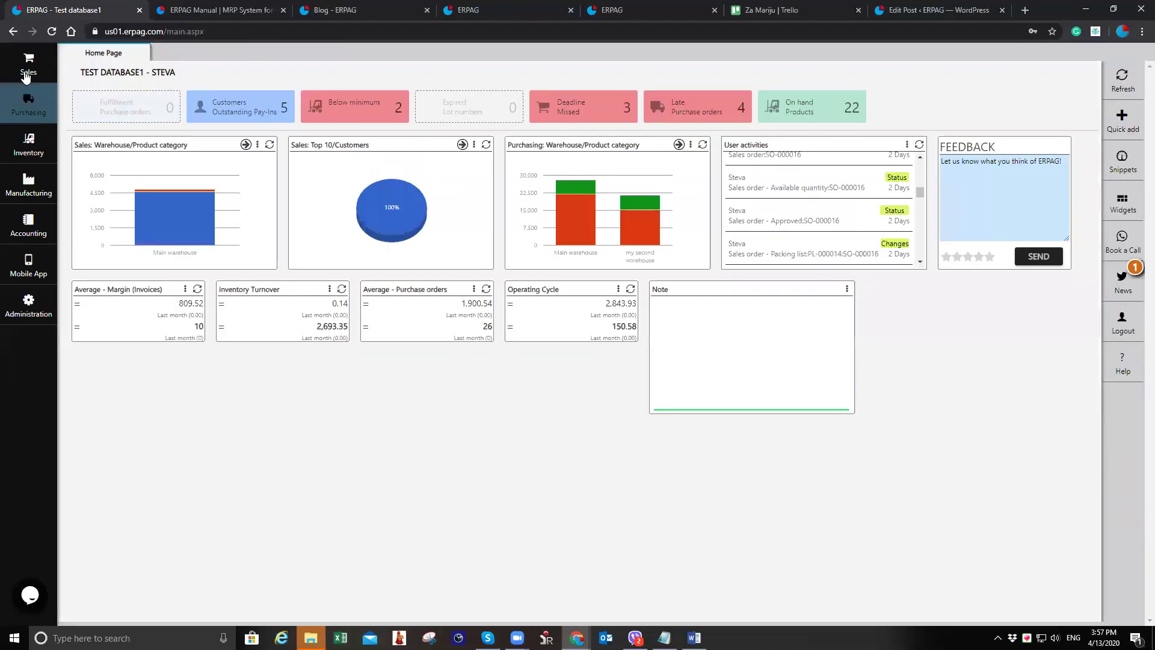
pyautogui.click(24, 71)
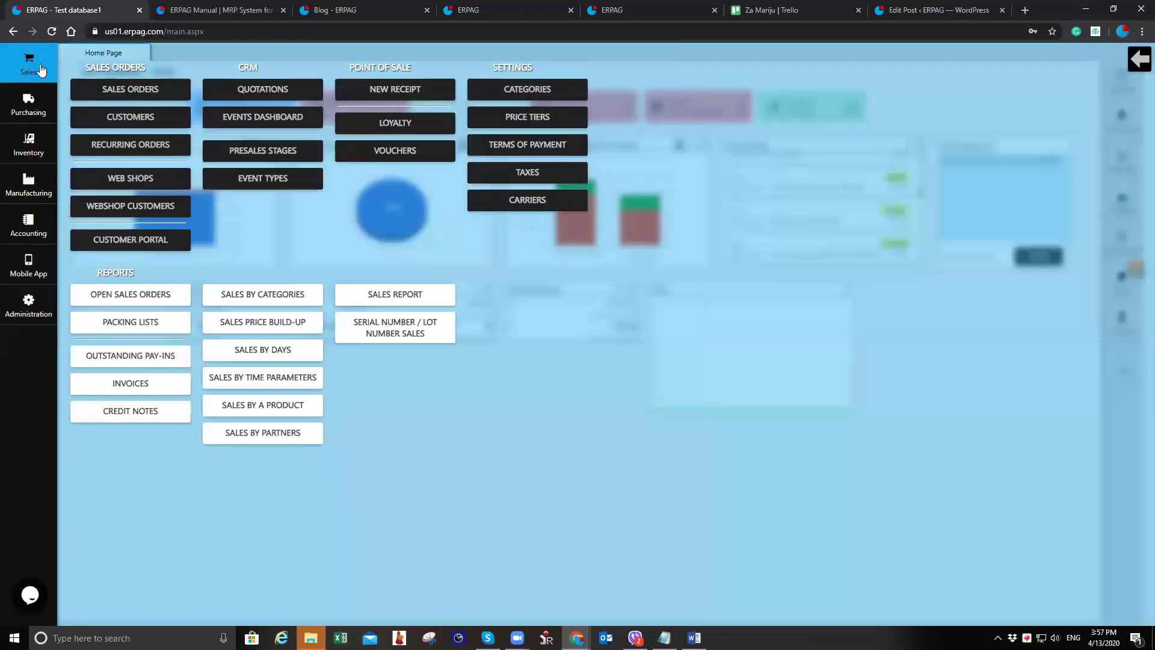
pyautogui.click(173, 116)
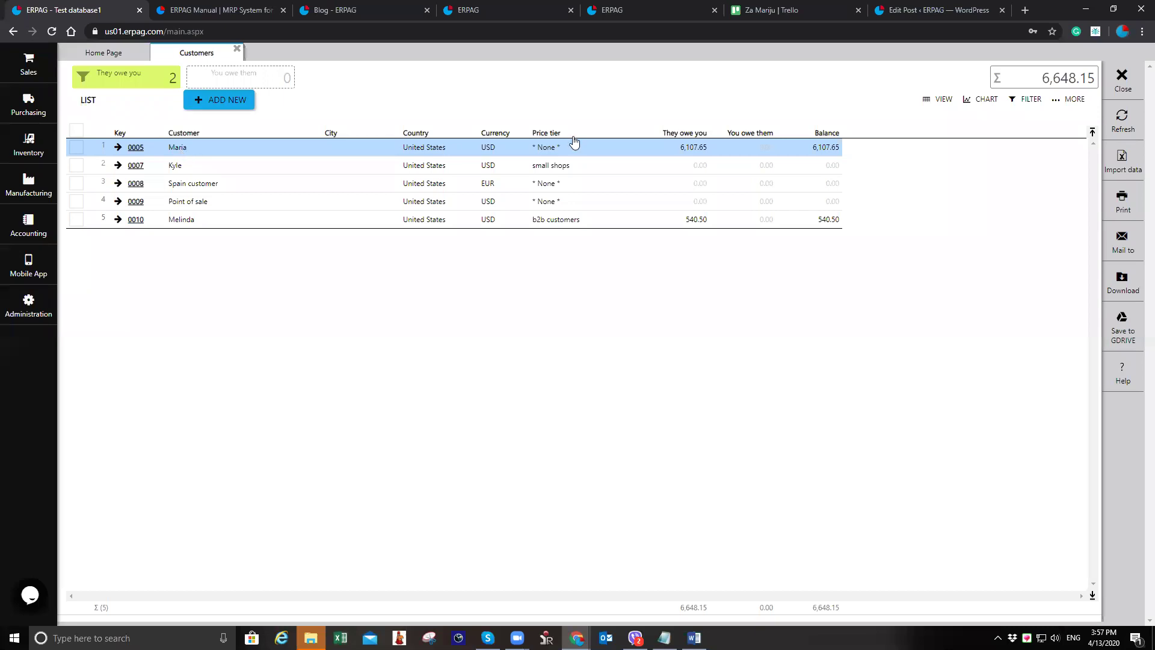
# - Assign the small shops price tier to the first customer in the list and save the customer record
pyautogui.click(136, 147)
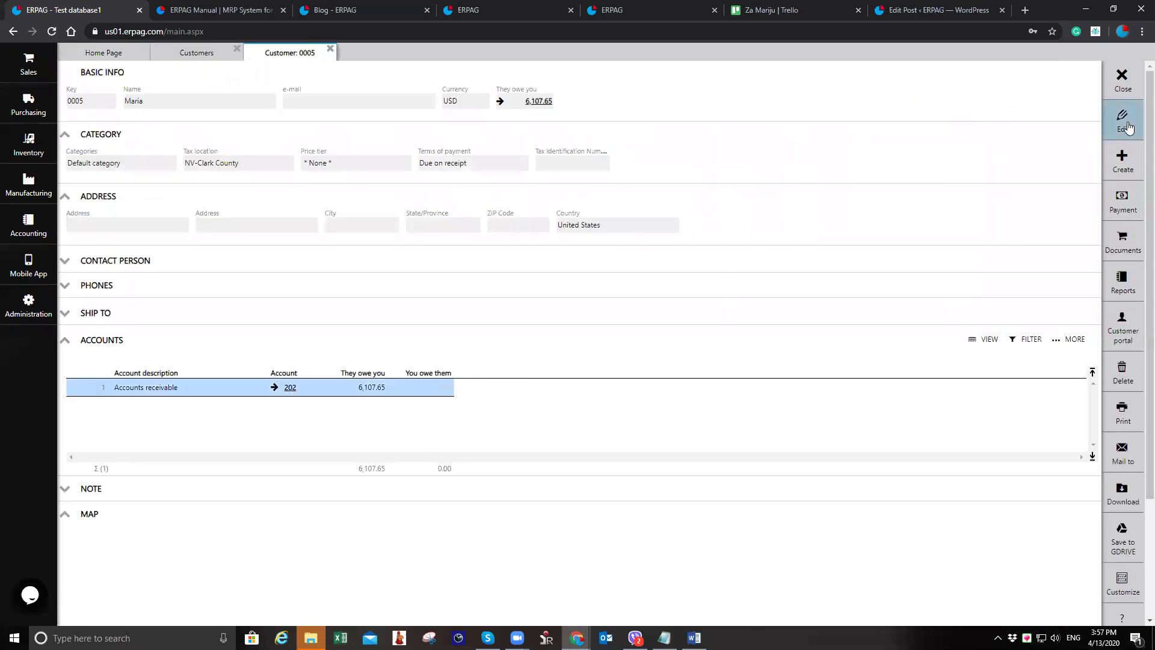
pyautogui.click(364, 173)
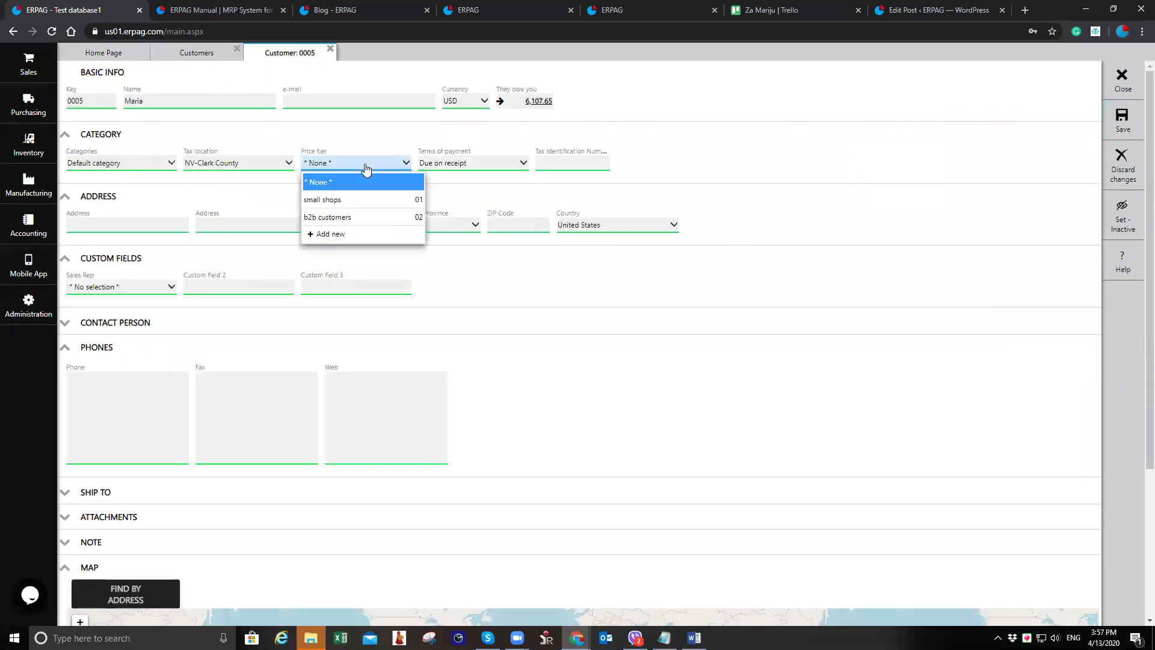
pyautogui.click(362, 201)
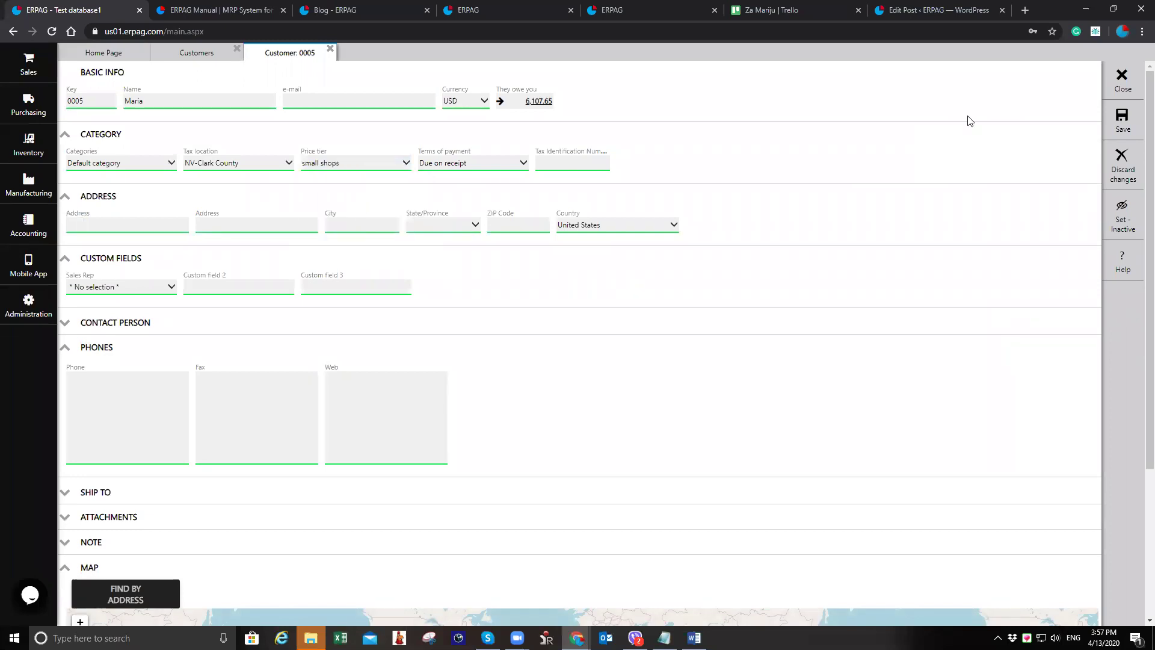
pyautogui.click(1122, 120)
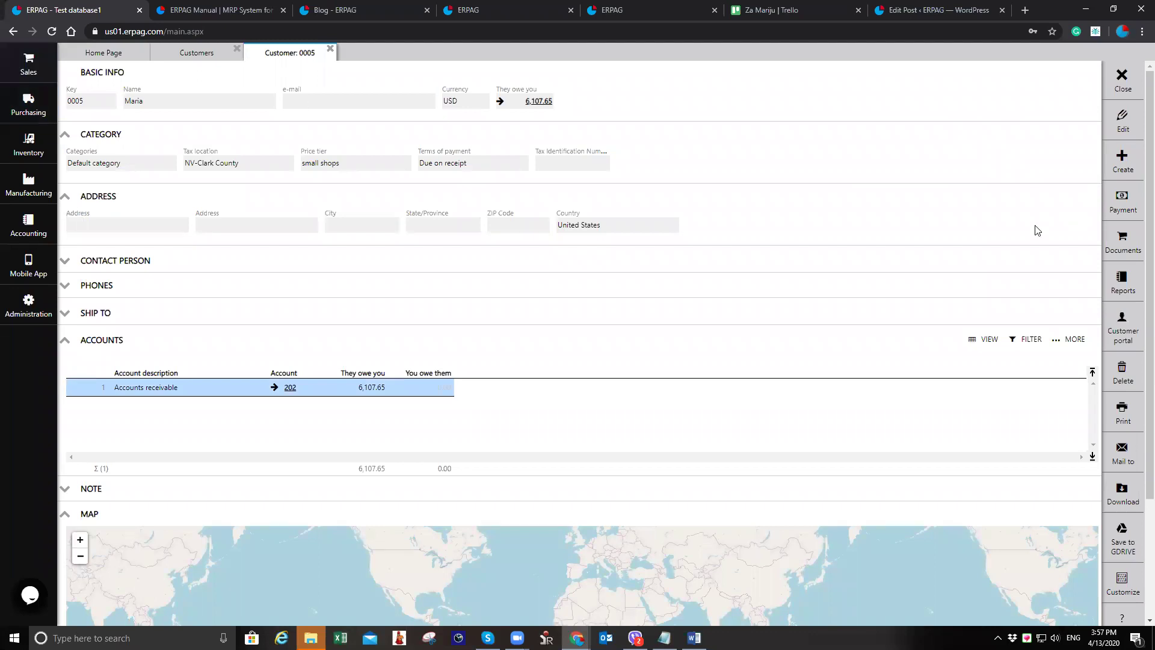
# - Create a new sales order for the customer just assigned to the small shops price tier
pyautogui.click(30, 67)
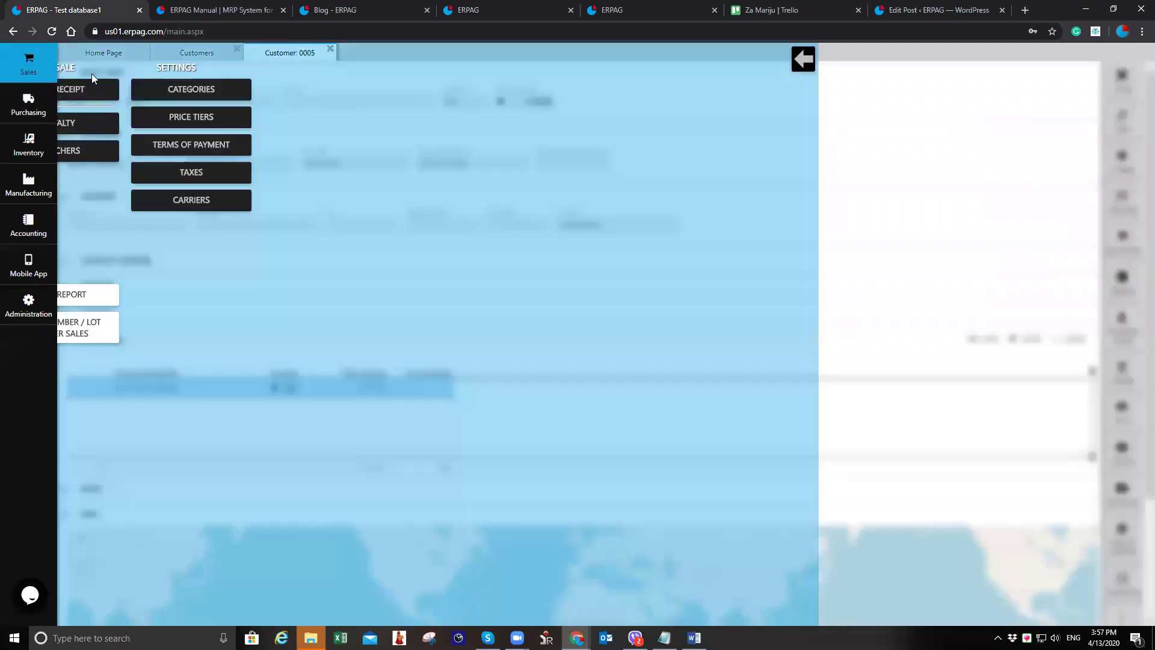
pyautogui.click(158, 88)
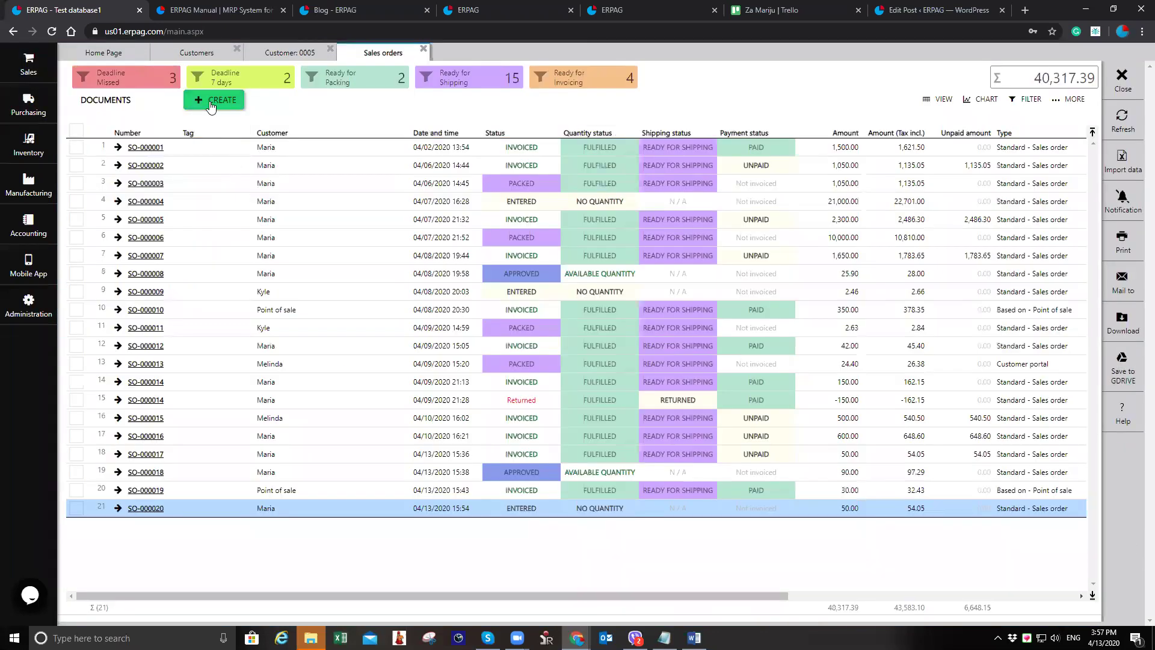
pyautogui.click(212, 101)
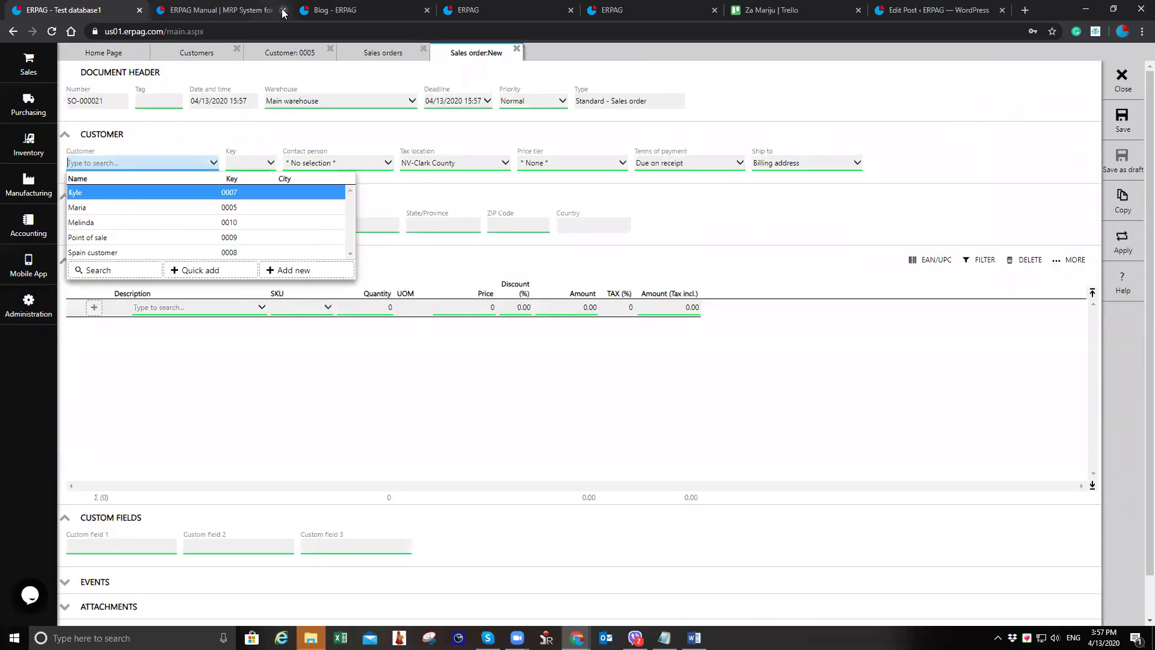
pyautogui.write('mari')
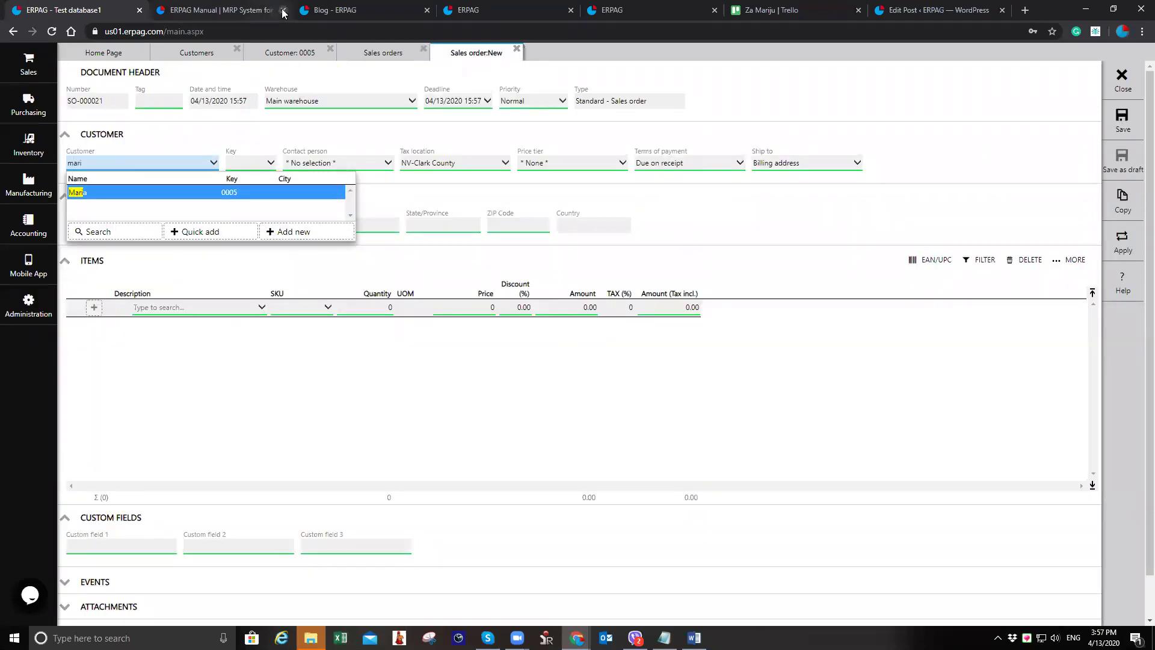
pyautogui.press('Return')
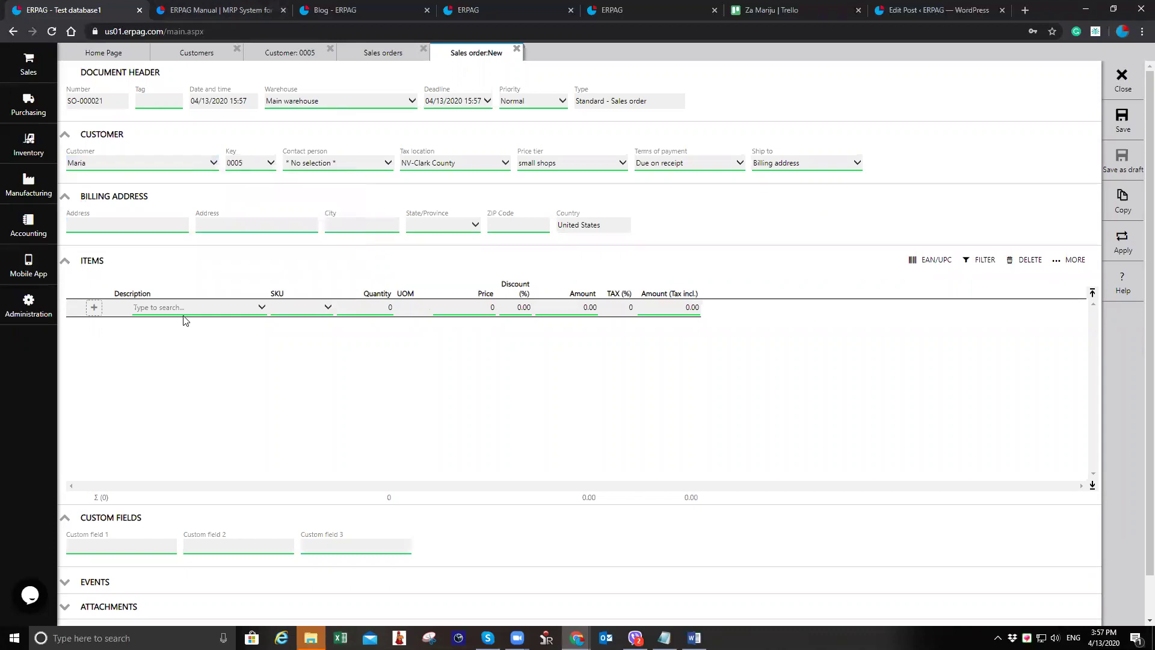
# - Add the Bracelet and ring A items to the new sales order and save it
pyautogui.click(195, 307)
pyautogui.write('bra')
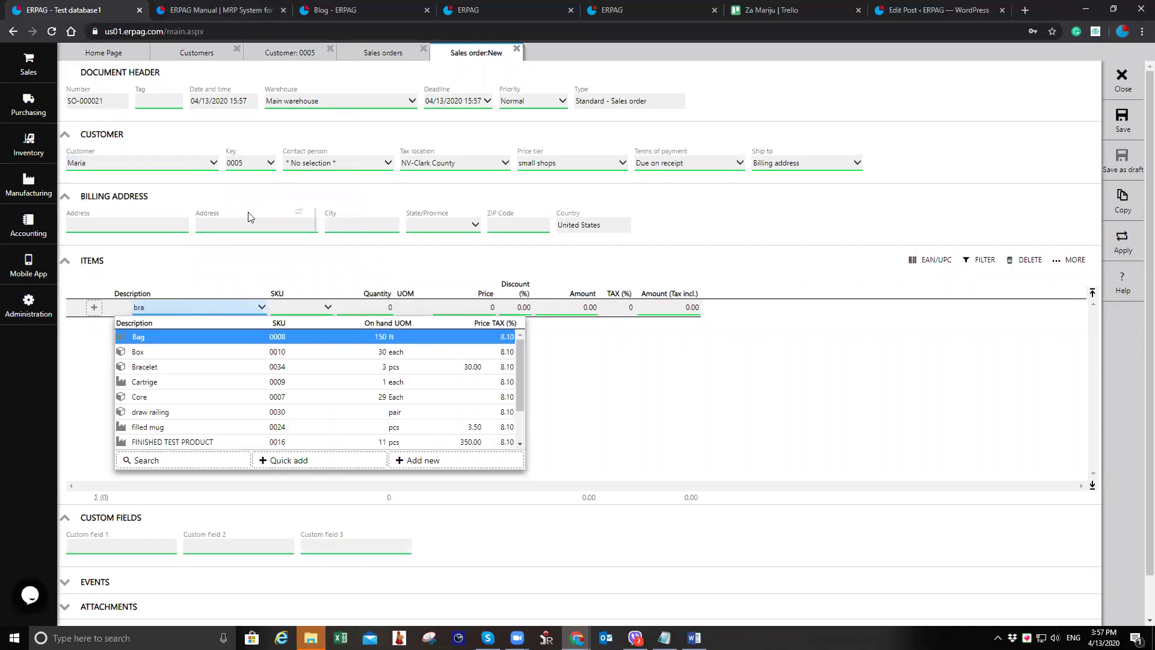
pyautogui.press('Return')
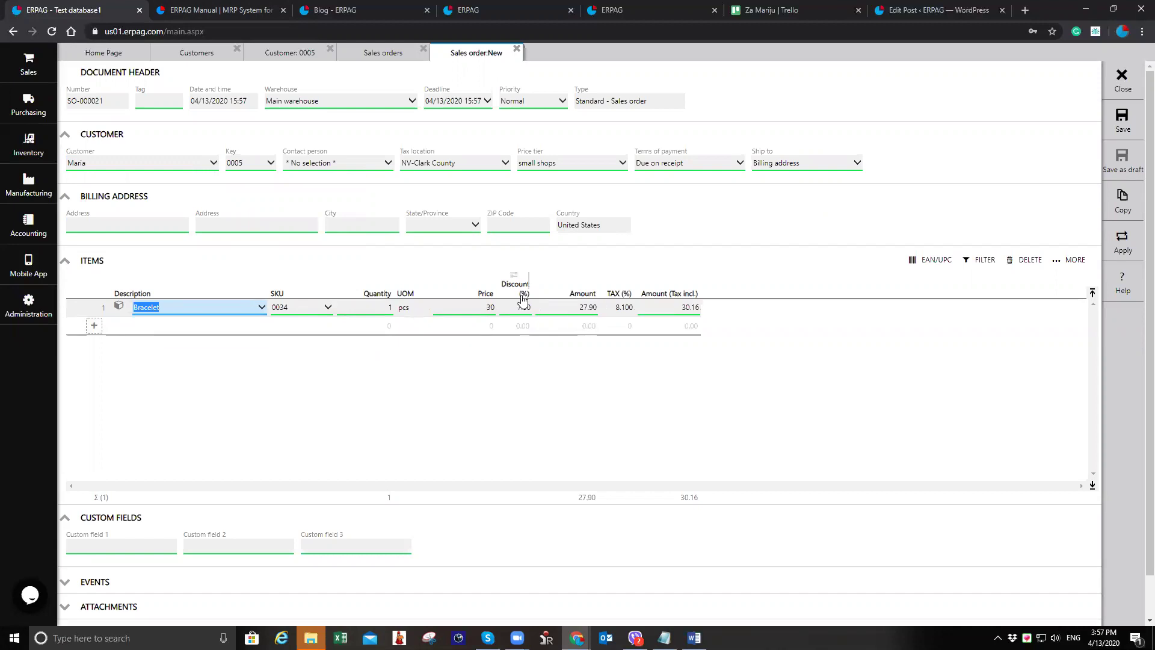
pyautogui.click(195, 334)
pyautogui.write('r')
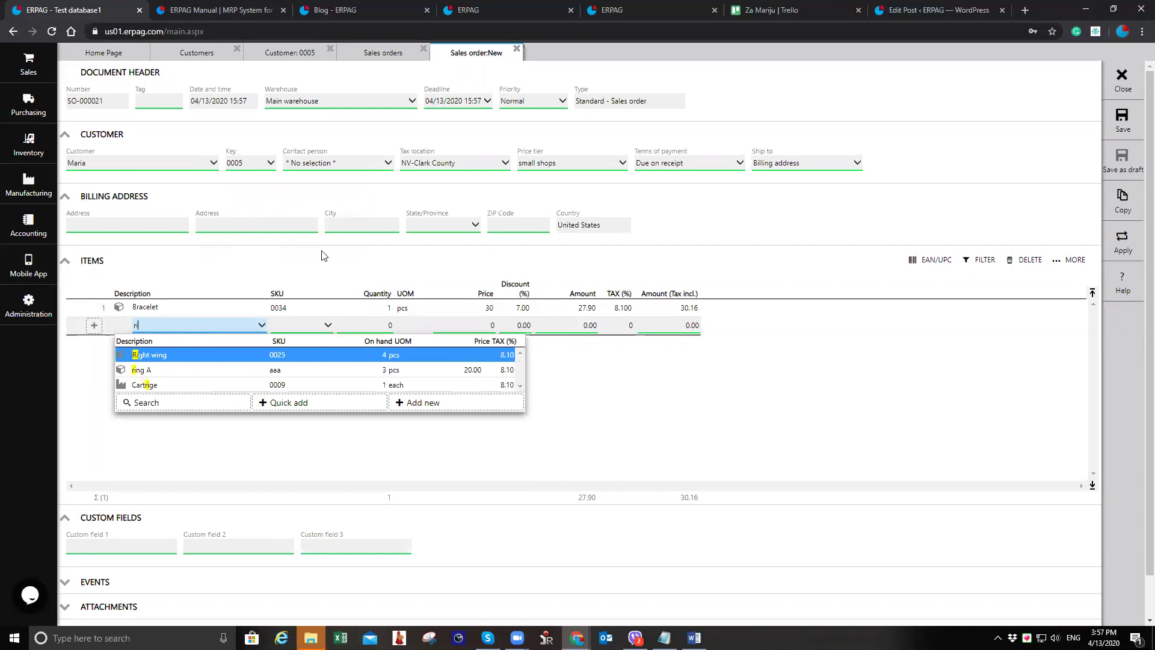
pyautogui.press('Down')
pyautogui.press('Return')
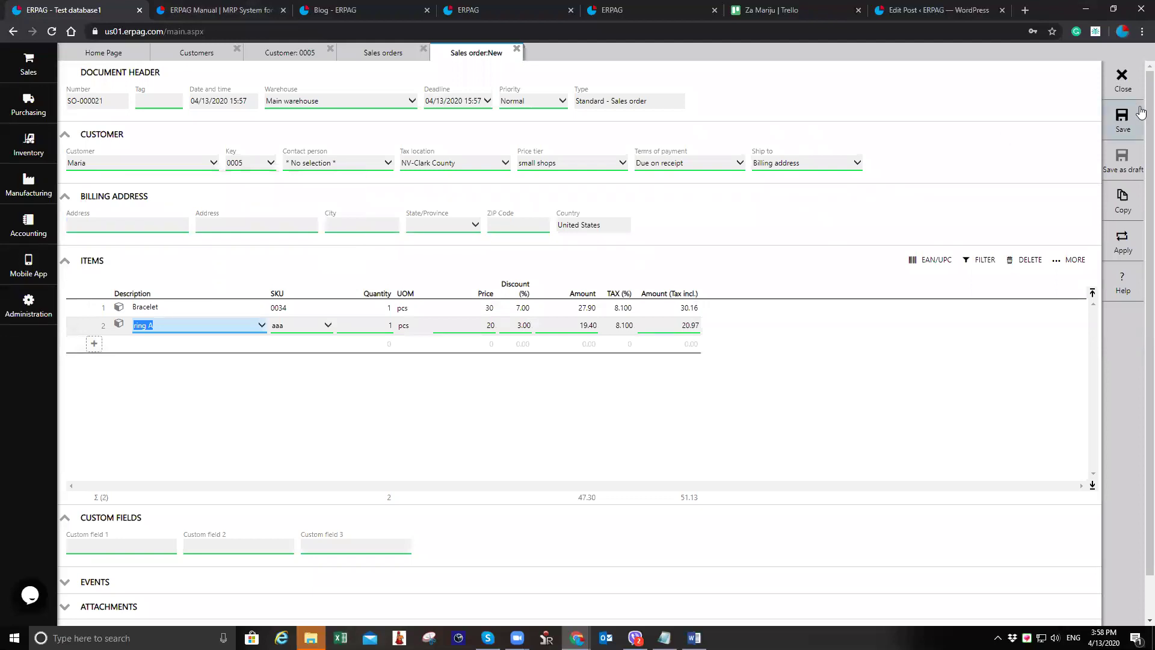
pyautogui.click(1122, 120)
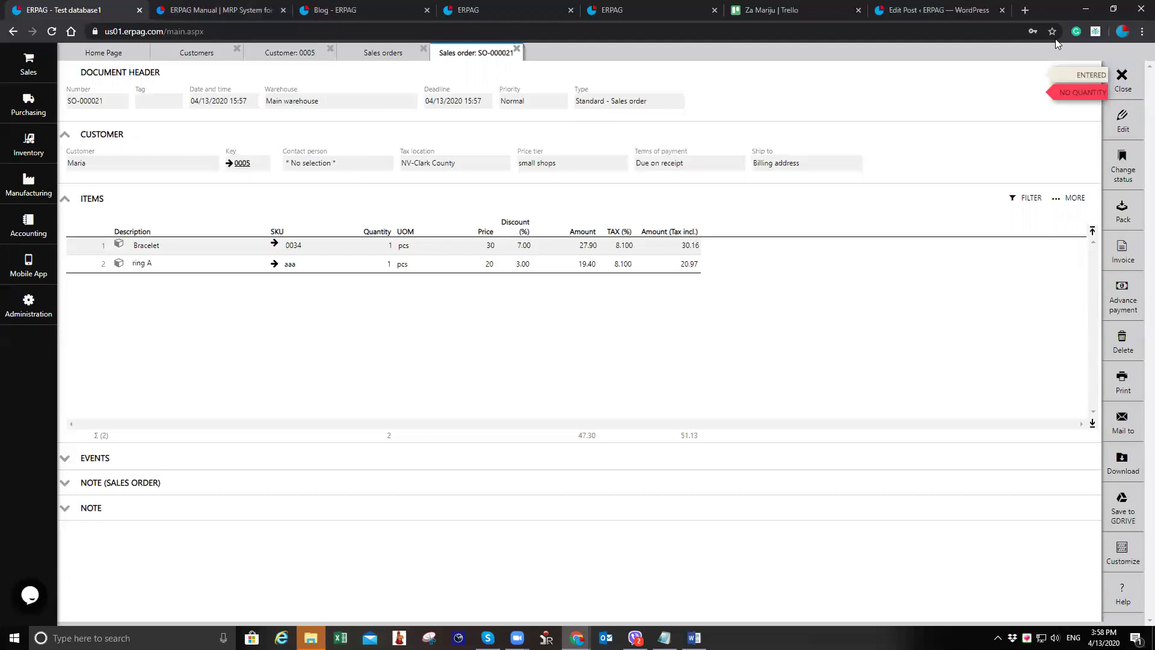
# - Close the sales order, the sales orders list, the customer record and the customers list
pyautogui.click(1123, 89)
pyautogui.click(1122, 89)
pyautogui.click(1122, 89)
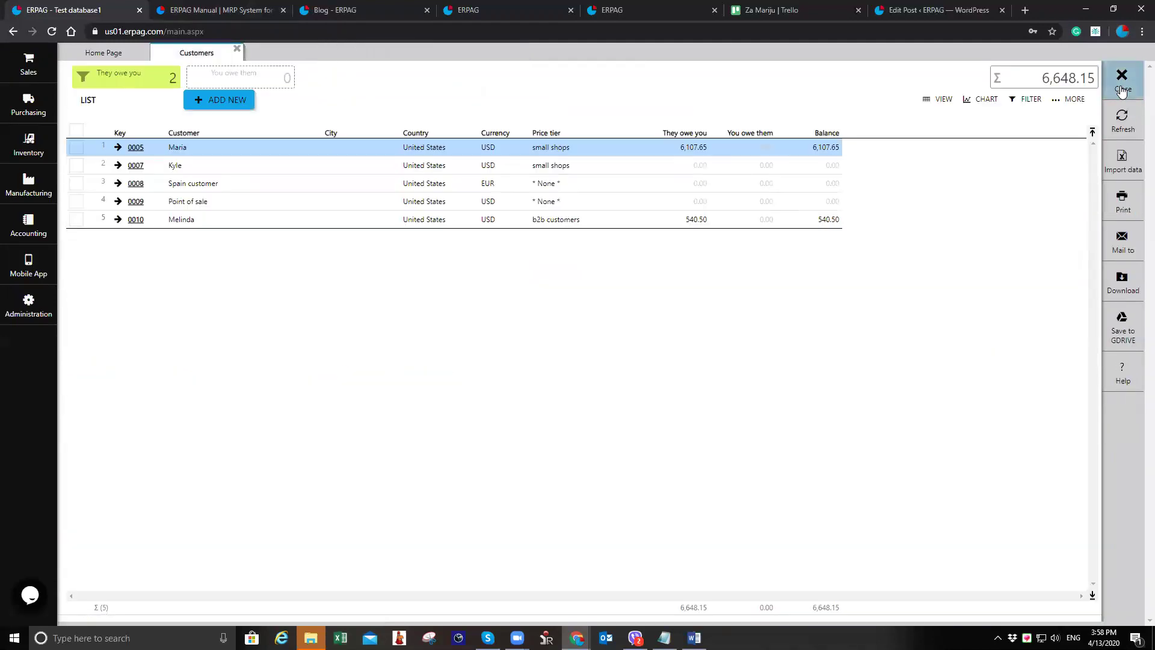
pyautogui.click(1123, 89)
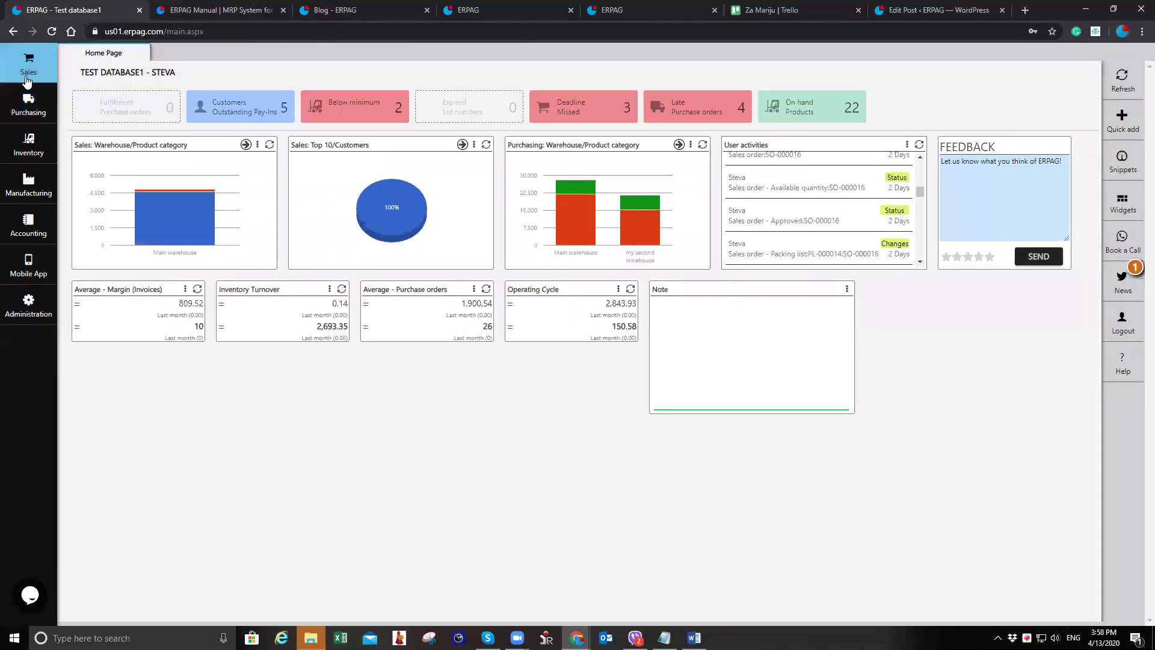
pyautogui.click(28, 143)
pyautogui.click(145, 95)
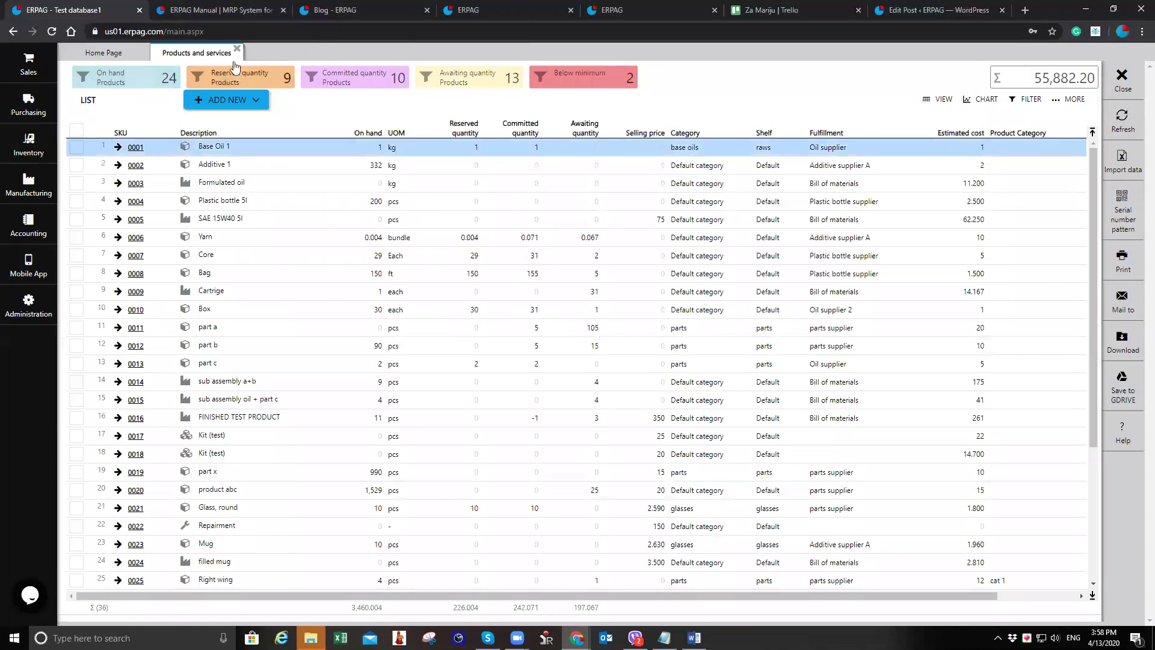
pyautogui.click(238, 49)
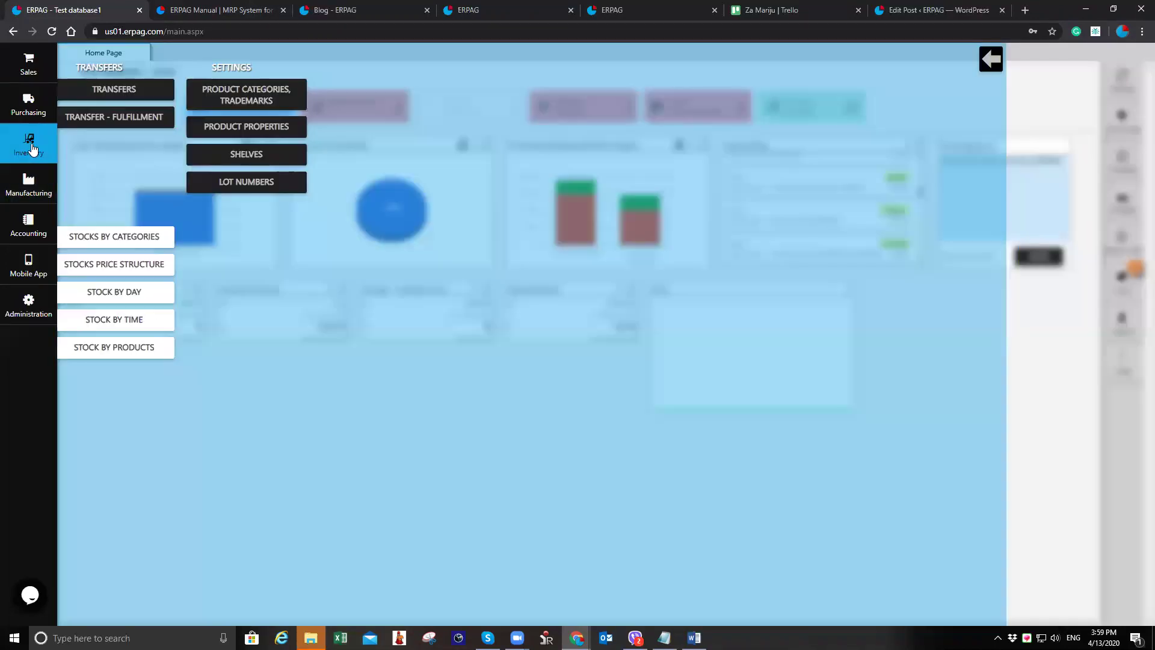
# - Open the purchasing fulfillment report to check for items to order
pyautogui.moveTo(28, 105)
pyautogui.click(280, 95)
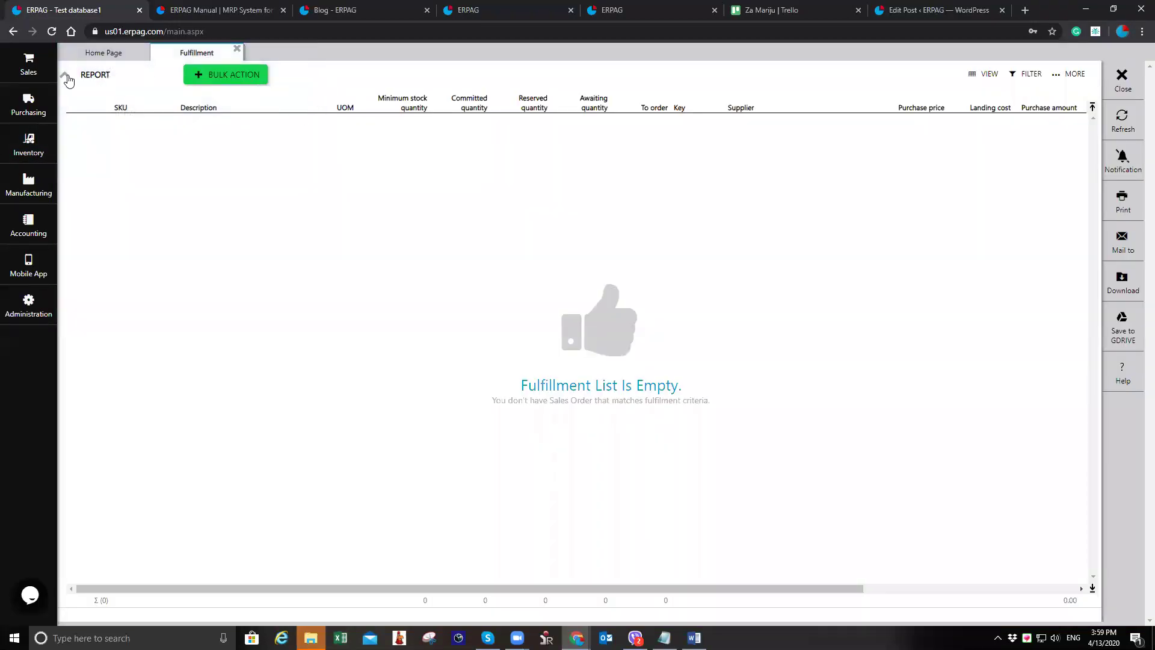
# - Change the status of the last two sales orders in the list to Approved with one bulk action
pyautogui.moveTo(56, 84)
pyautogui.click(140, 91)
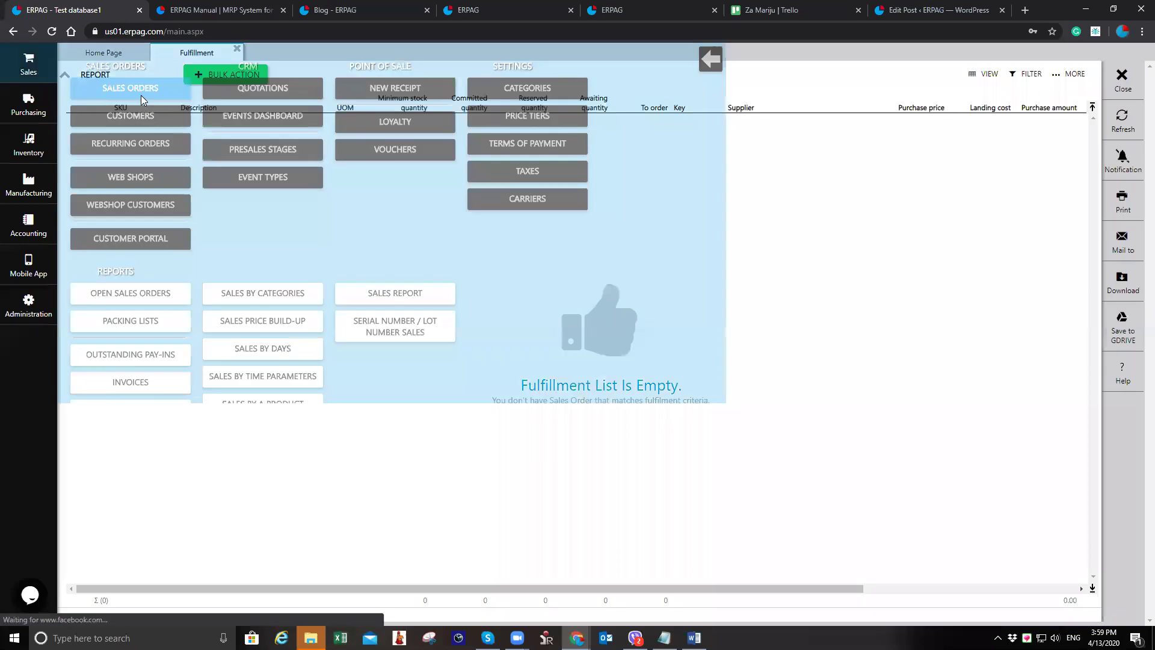
pyautogui.click(76, 526)
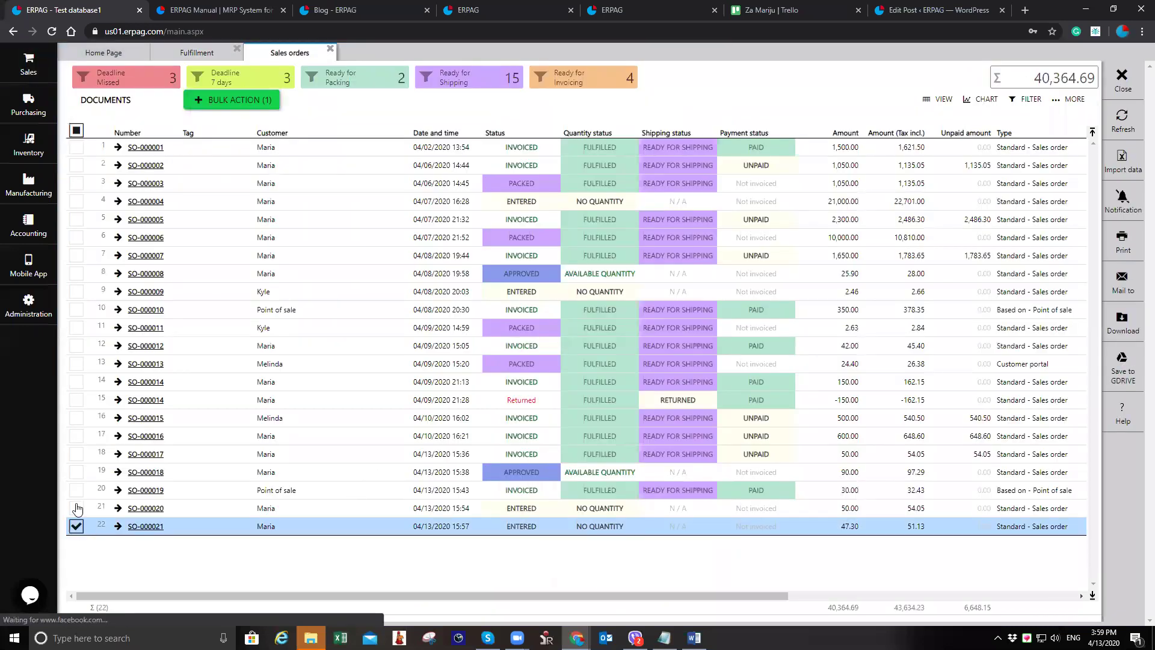
pyautogui.click(76, 508)
pyautogui.click(243, 101)
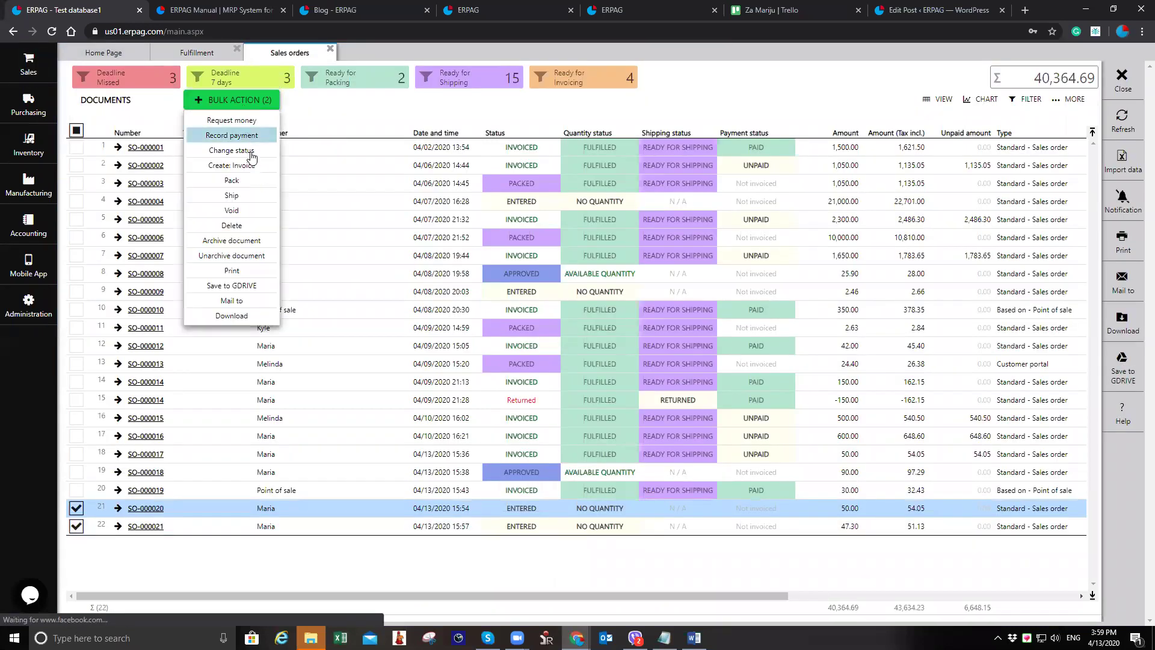
pyautogui.click(250, 152)
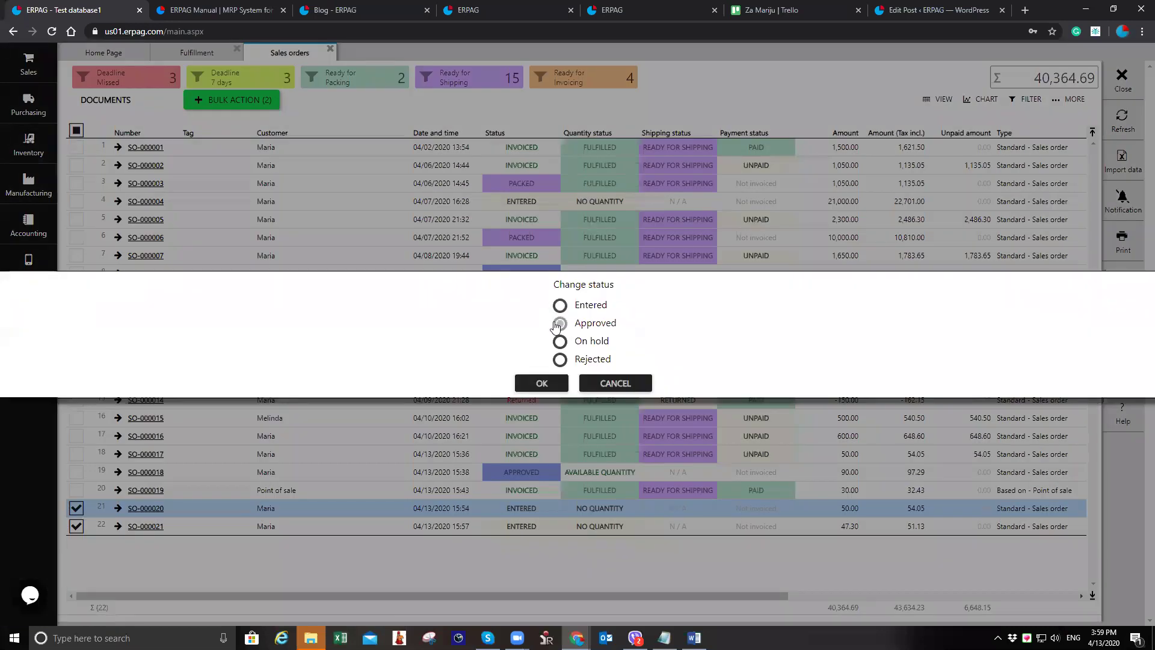
pyautogui.click(558, 324)
pyautogui.click(544, 388)
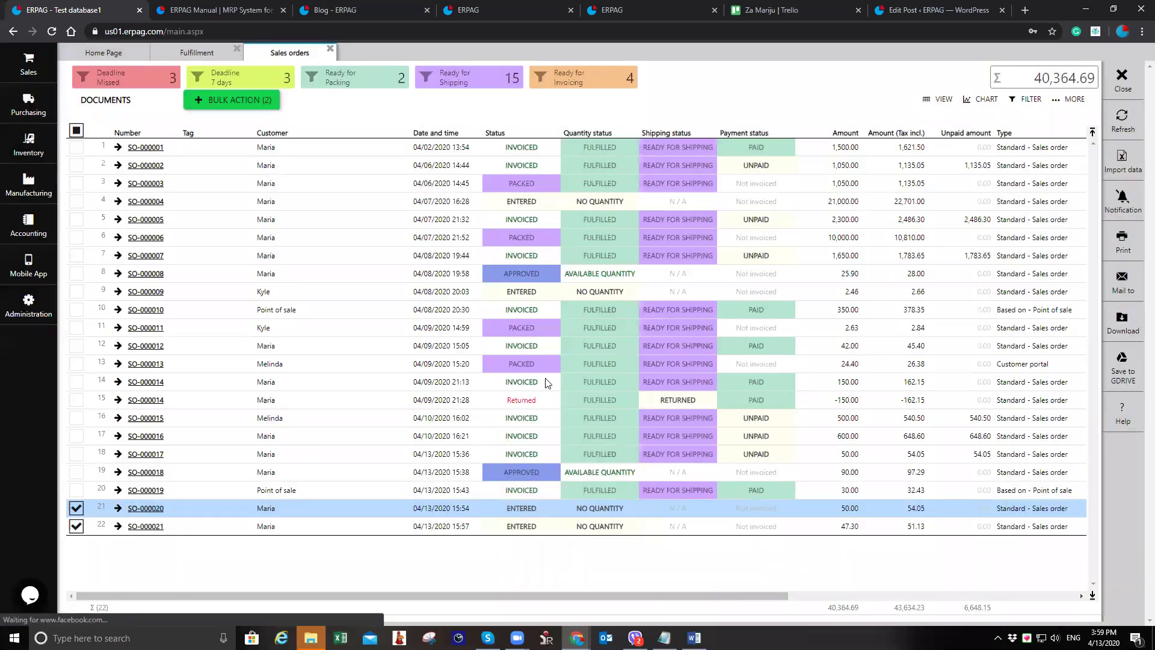
pyautogui.click(583, 365)
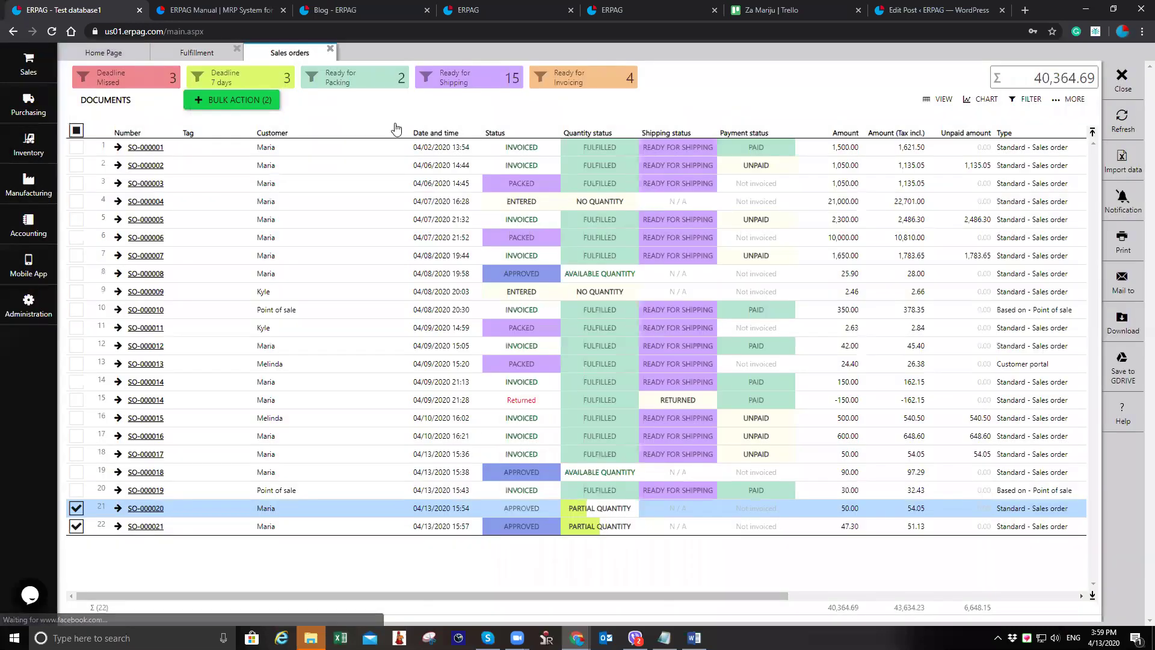
# - Close the sales orders list, refresh the fulfillment report and create purchase orders for all listed items with one bulk action
pyautogui.click(1123, 78)
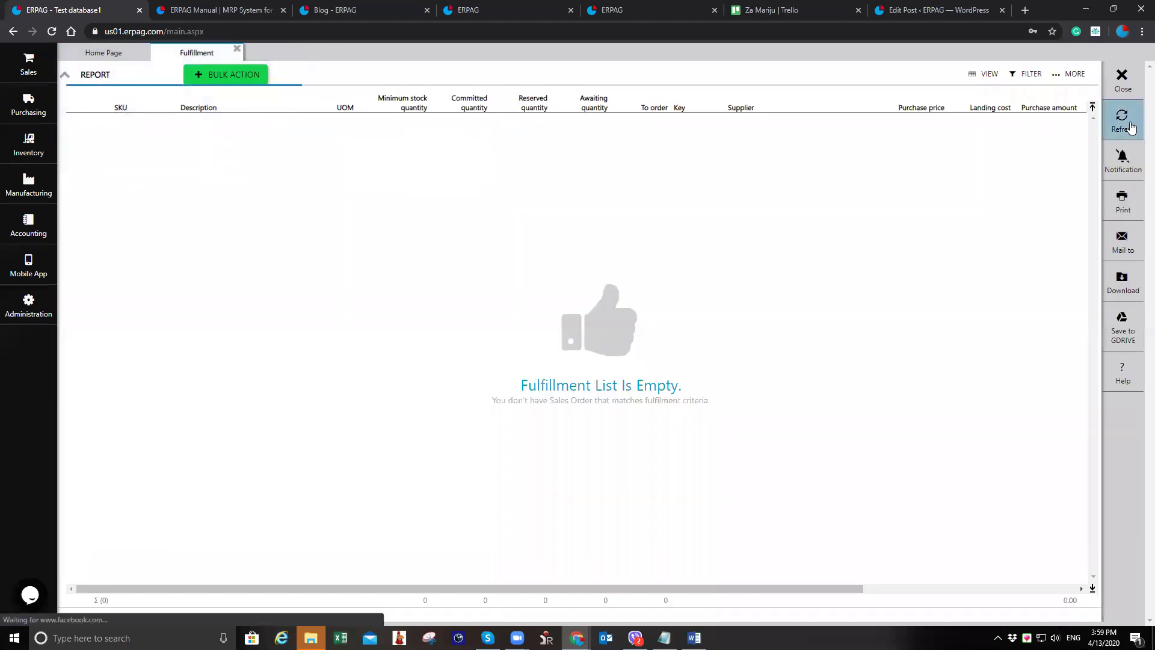
pyautogui.click(1123, 120)
pyautogui.click(76, 105)
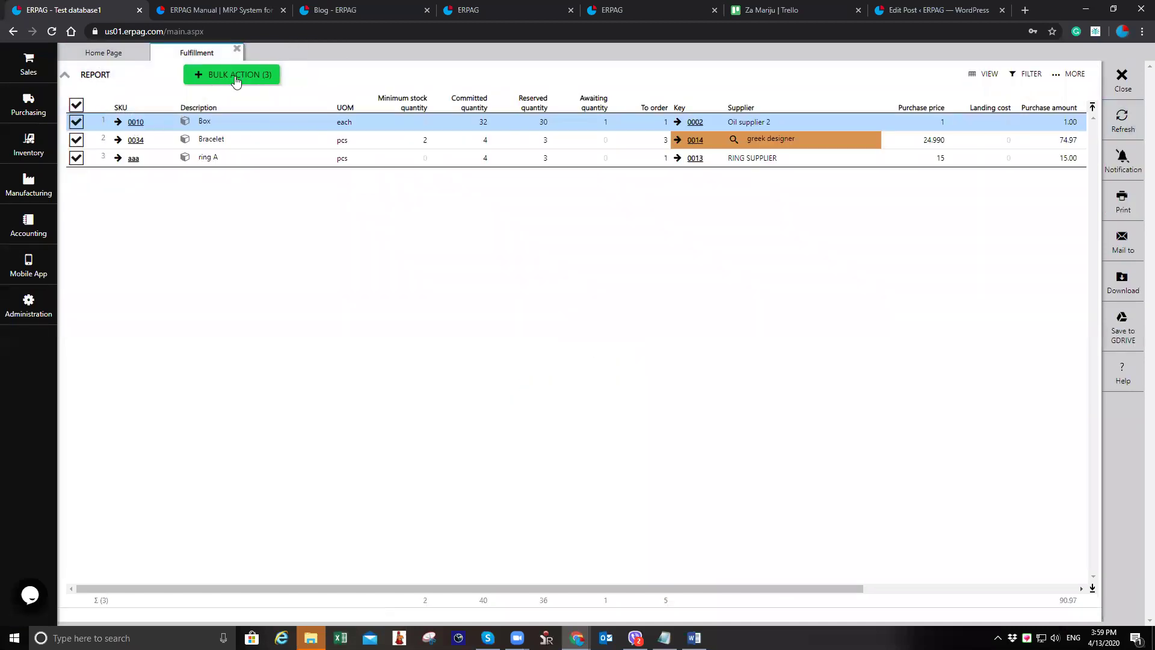
pyautogui.click(234, 76)
pyautogui.click(261, 95)
pyautogui.click(543, 364)
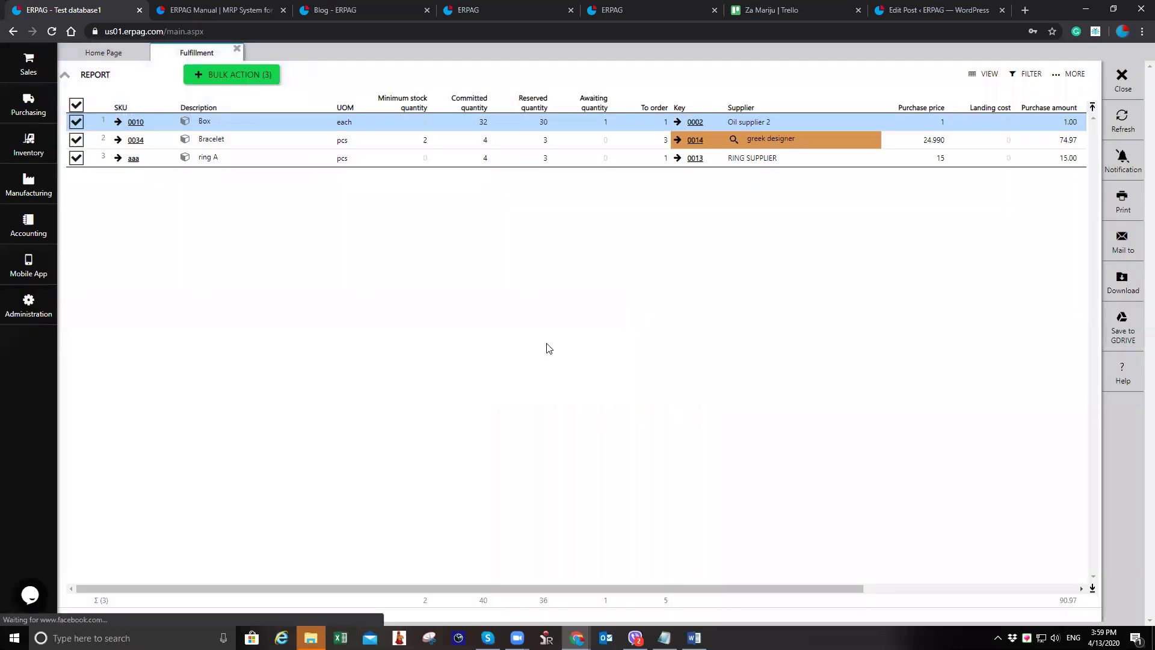
pyautogui.click(583, 364)
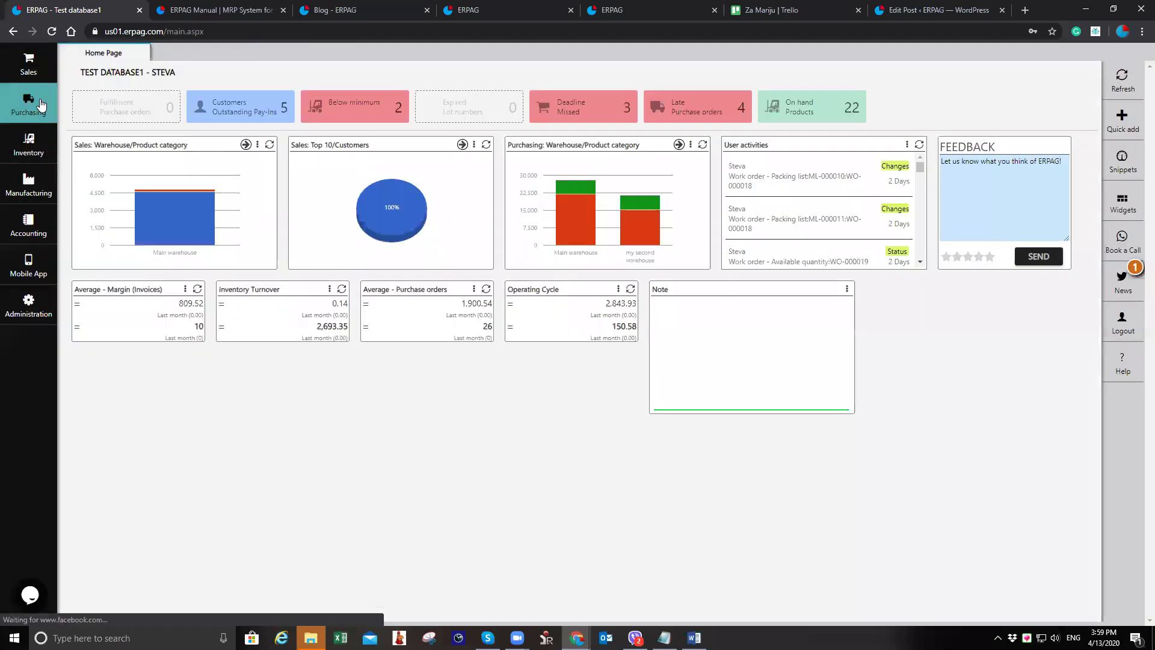
# - Change the status of the last three purchase orders in the purchase orders list to Approved with one bulk action
pyautogui.click(33, 104)
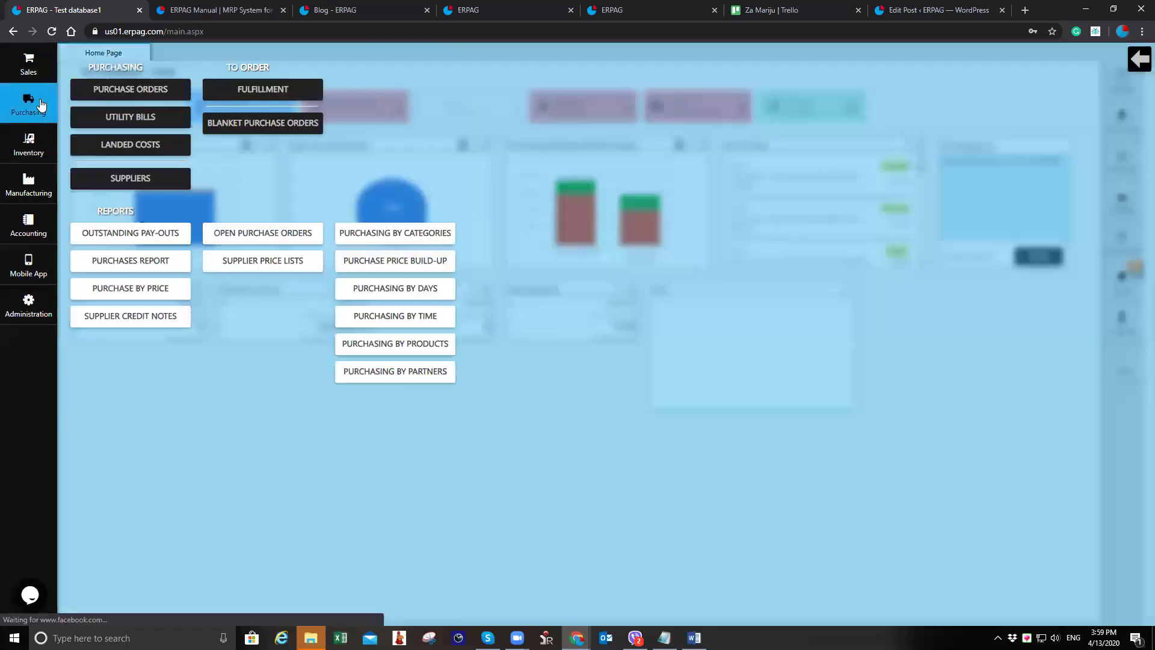
pyautogui.click(128, 95)
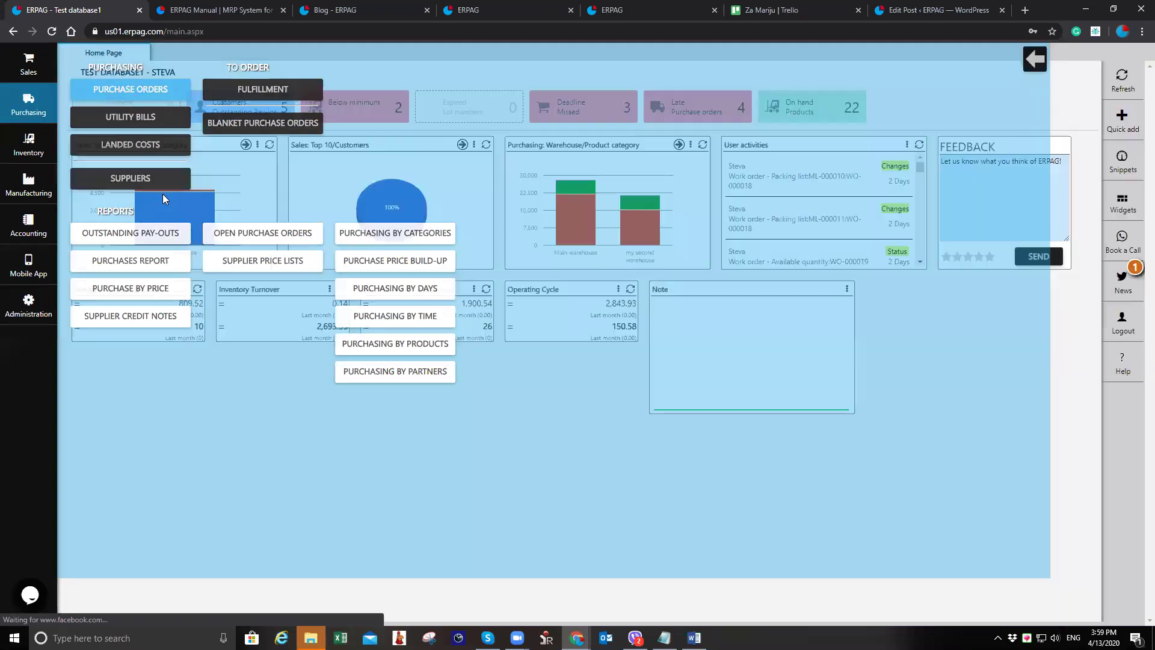
pyautogui.click(77, 544)
pyautogui.click(76, 562)
pyautogui.click(77, 580)
pyautogui.click(244, 101)
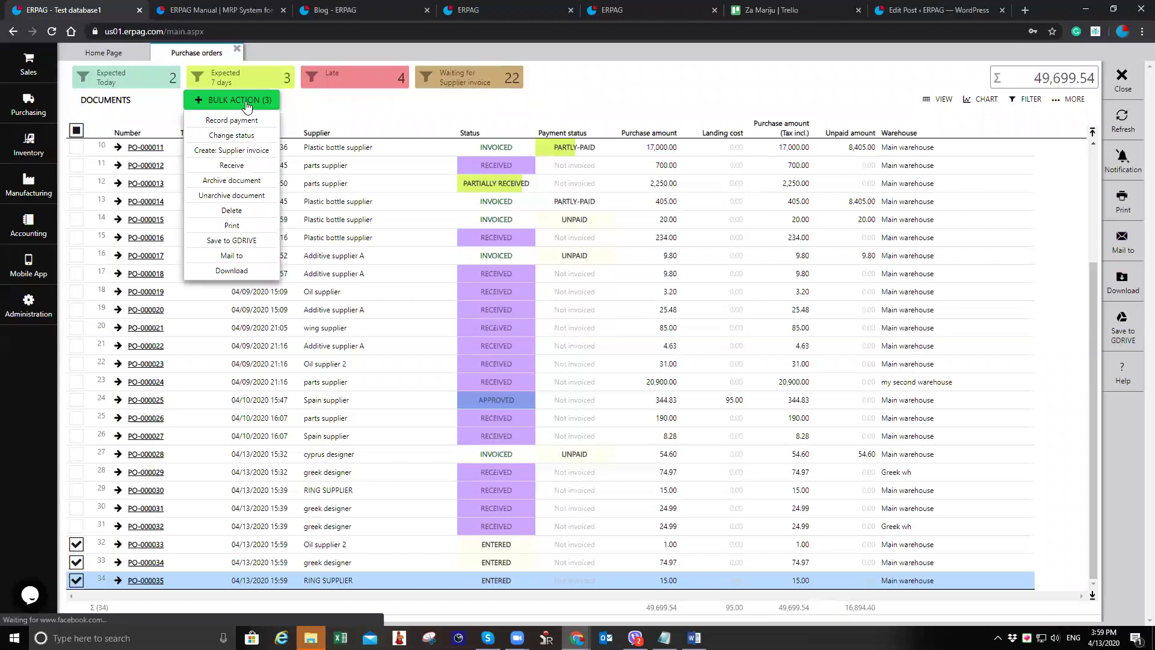
pyautogui.click(254, 134)
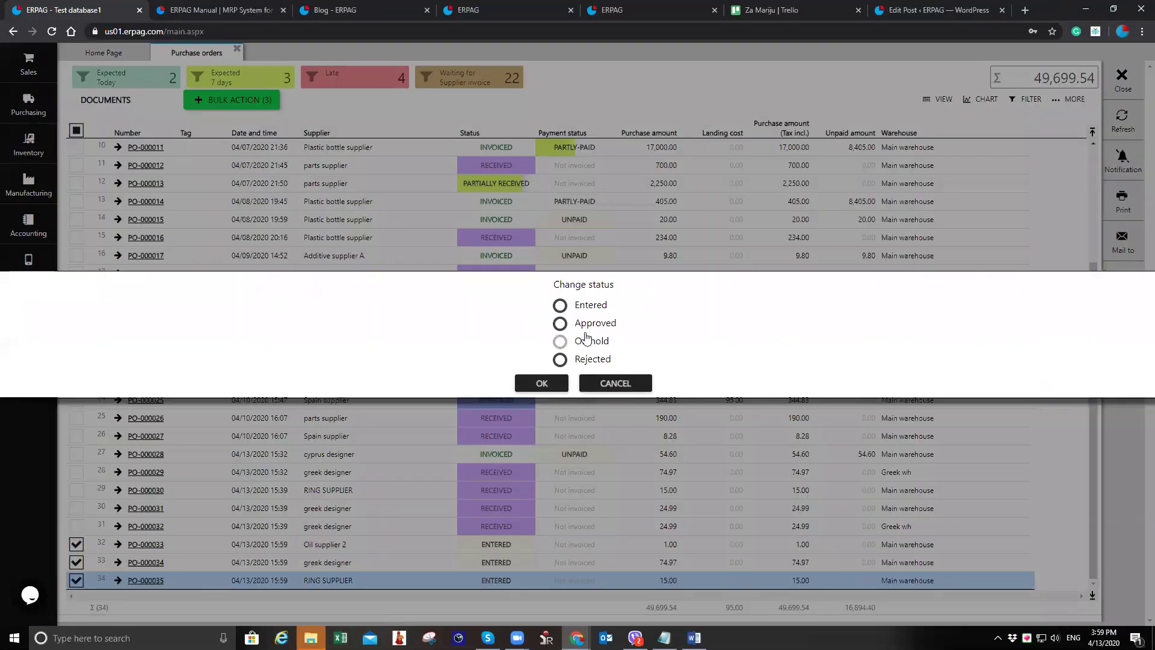
pyautogui.click(559, 323)
pyautogui.click(542, 387)
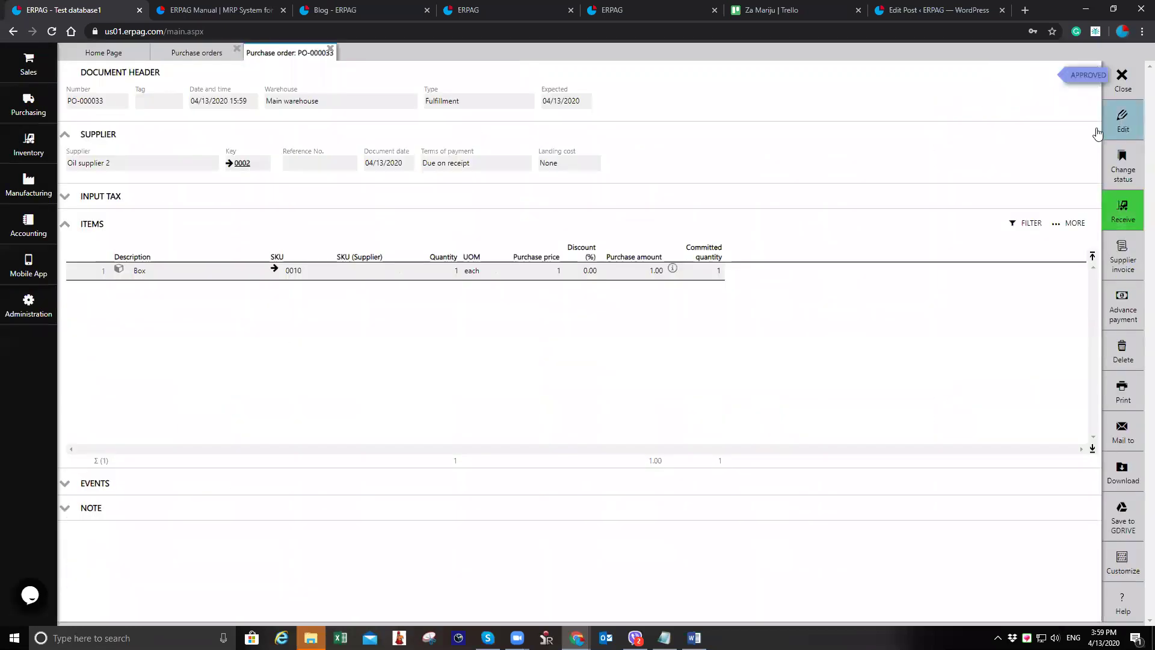
# - Set the Box quantity to 100 in the new Oil supplier 2 purchase order and save it
pyautogui.doubleClick(503, 302)
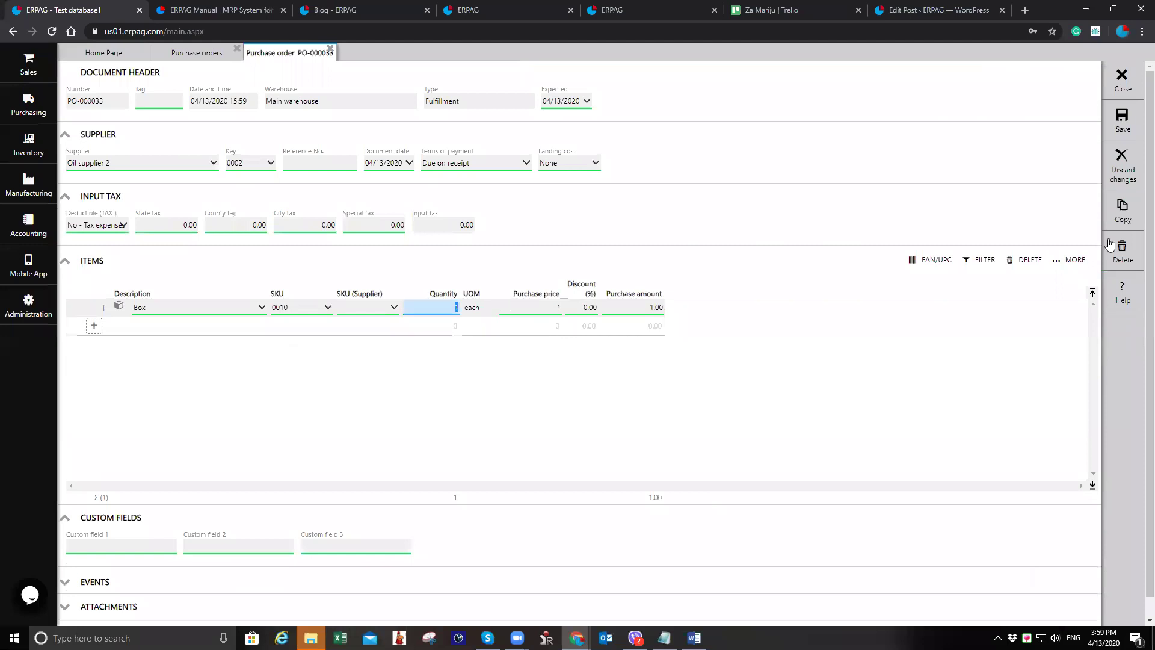
pyautogui.write('0')
pyautogui.press('Tab')
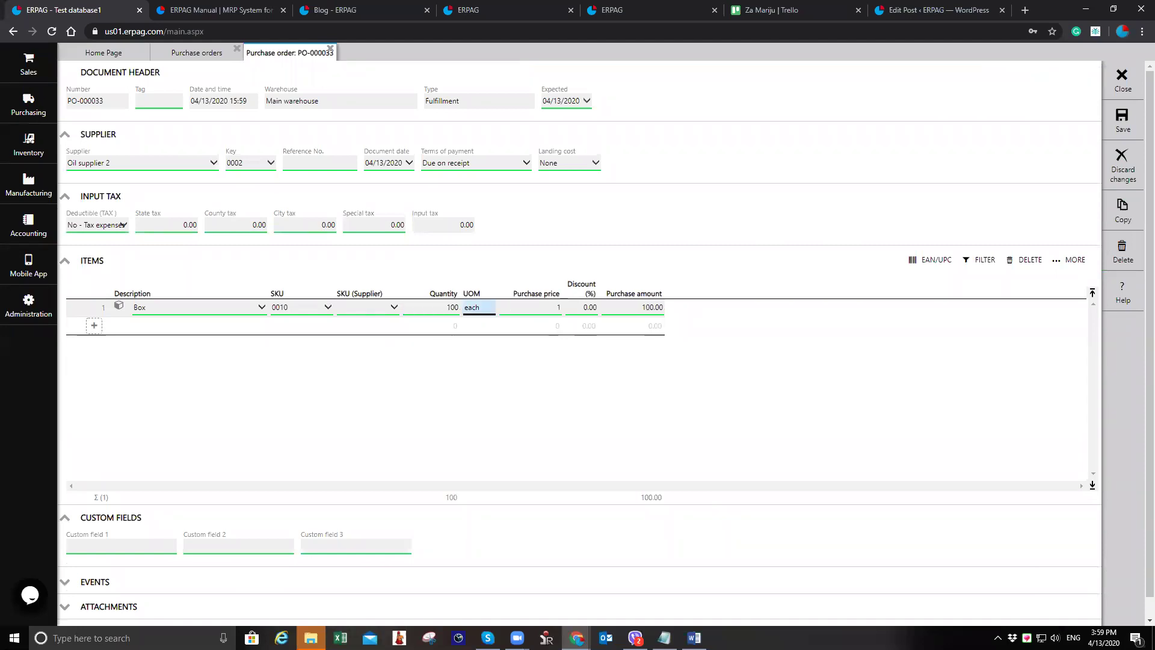
pyautogui.click(1123, 120)
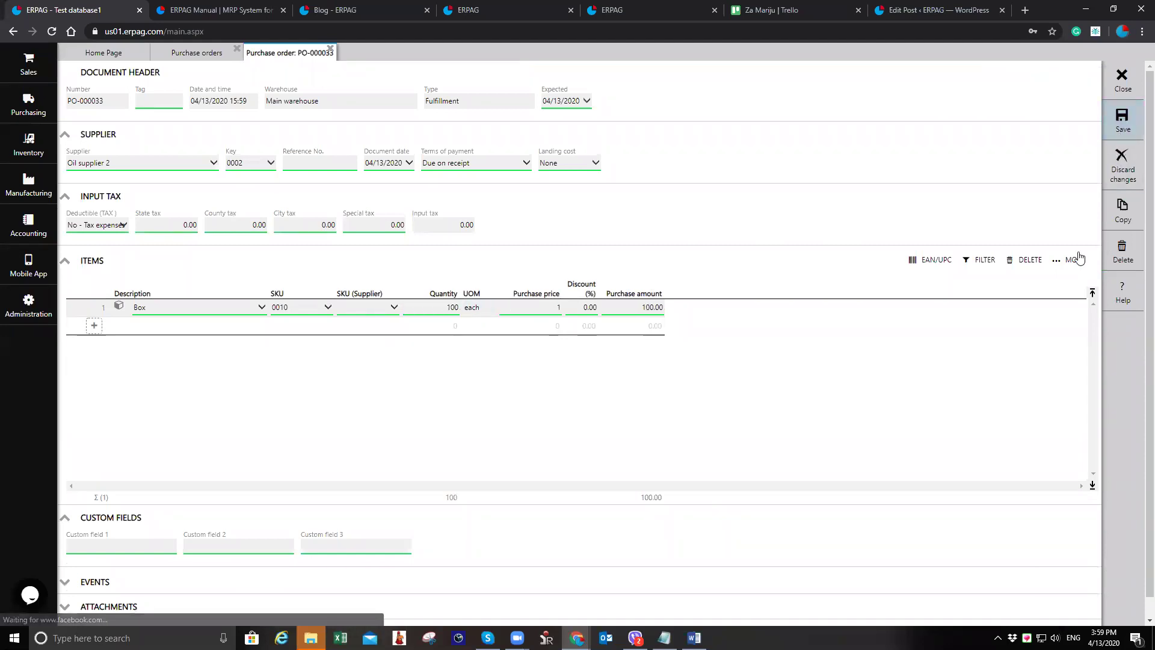
# - Receive the Oil supplier 2 purchase order by posting its goods received note, and close the order
pyautogui.click(1123, 212)
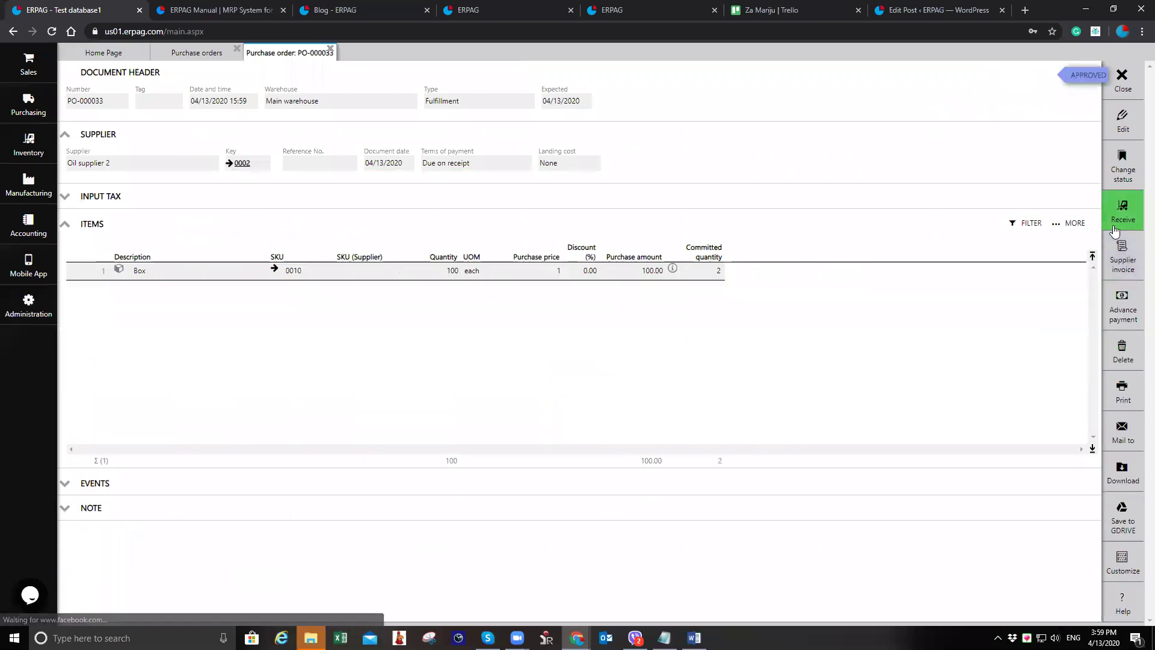
pyautogui.click(1122, 126)
pyautogui.press('Return')
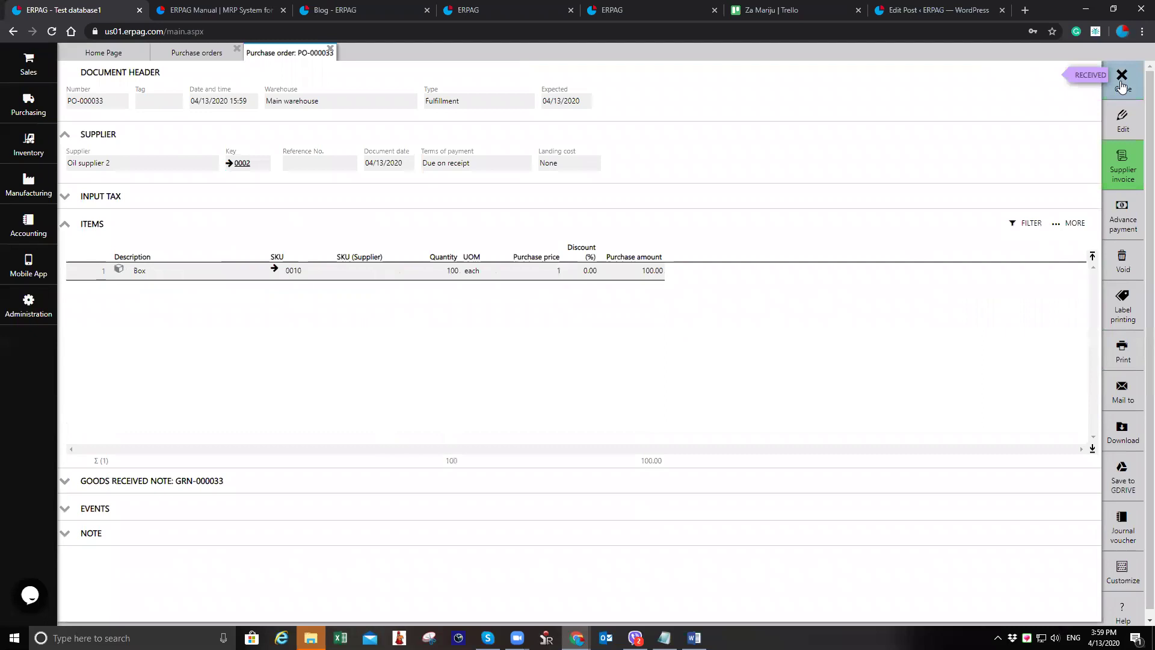
pyautogui.click(1123, 78)
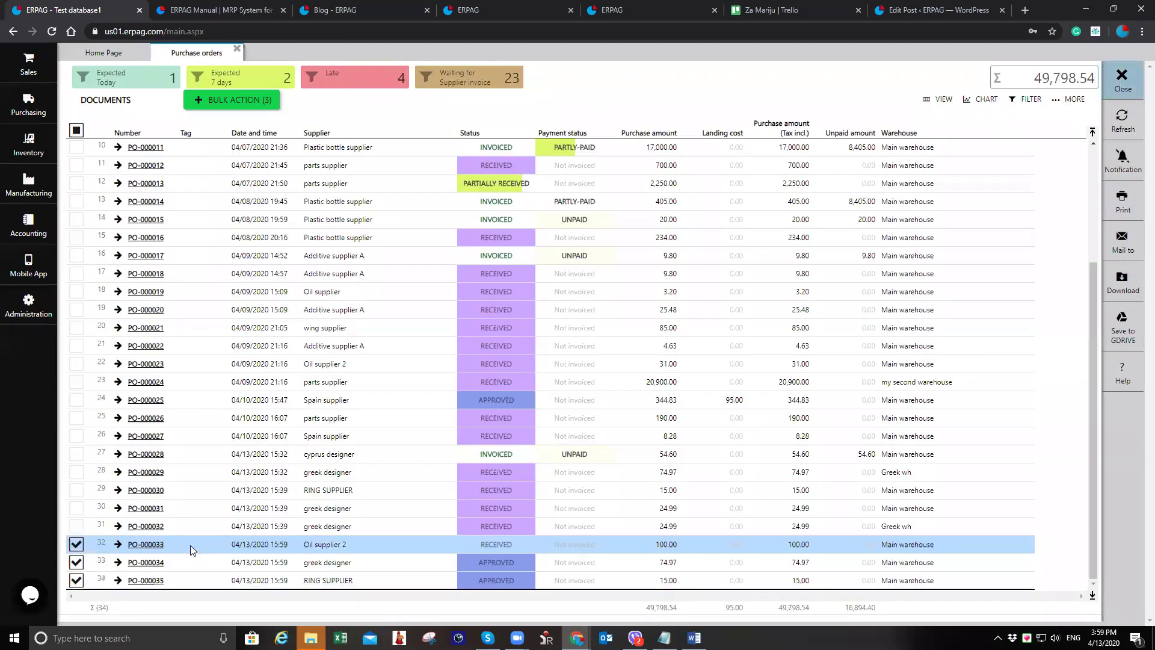
# - Open the approved greek designer purchase order, set the Bracelet quantity to 300 and save it
pyautogui.click(140, 564)
pyautogui.click(1123, 211)
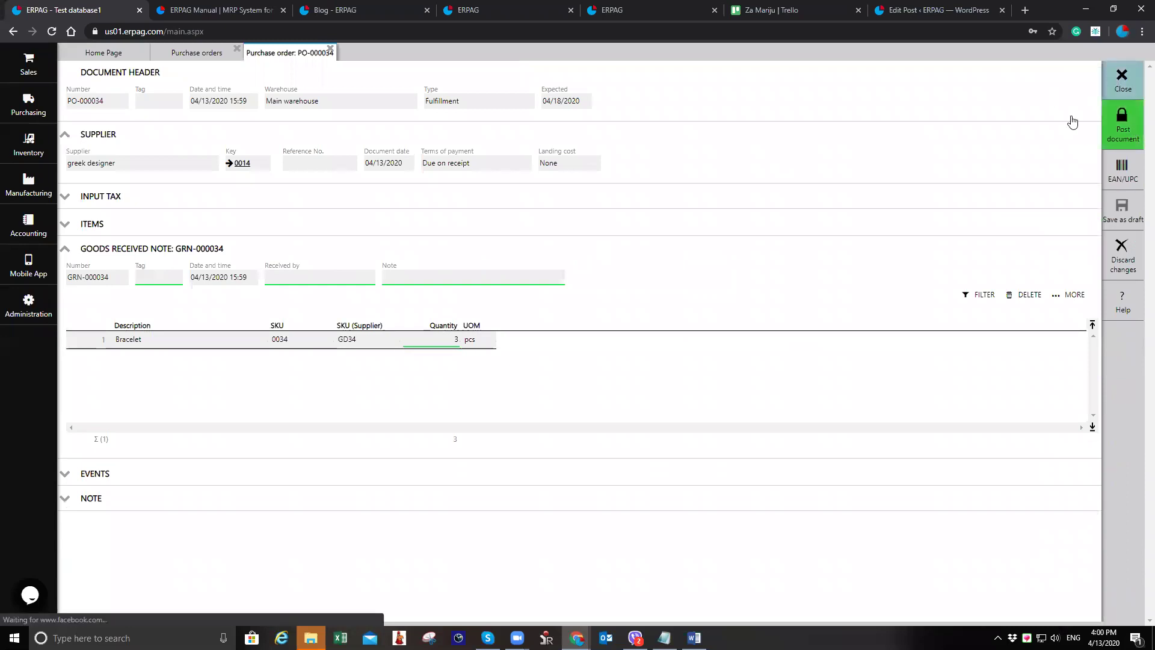
pyautogui.click(1123, 126)
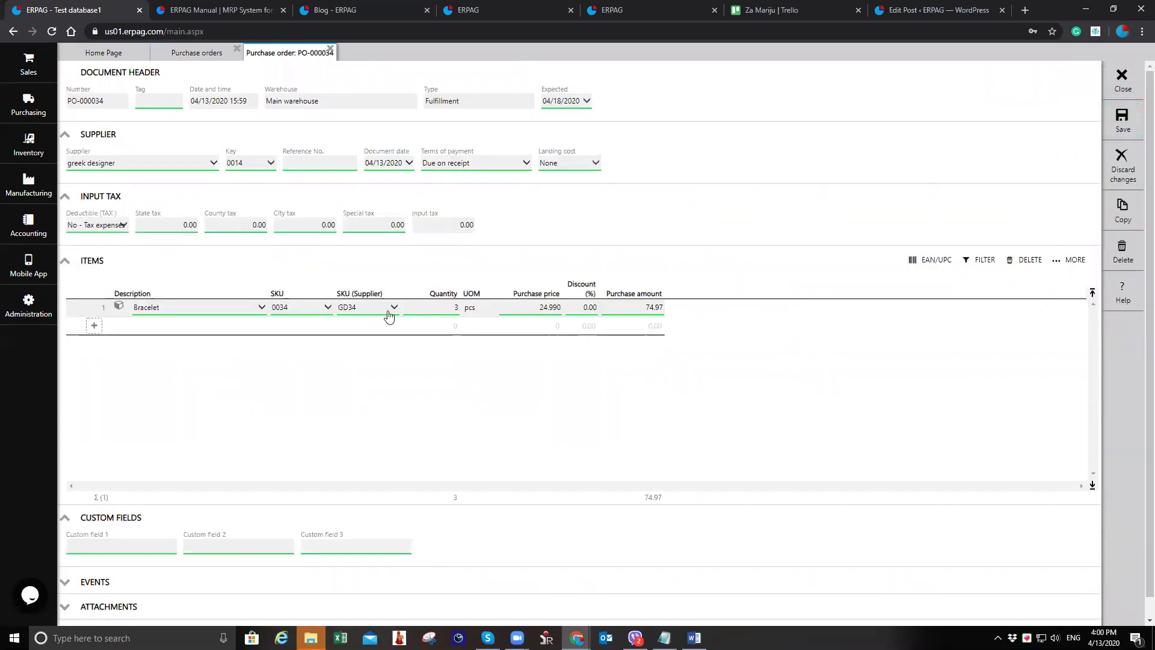
pyautogui.write('00')
pyautogui.press('Tab')
pyautogui.click(1127, 120)
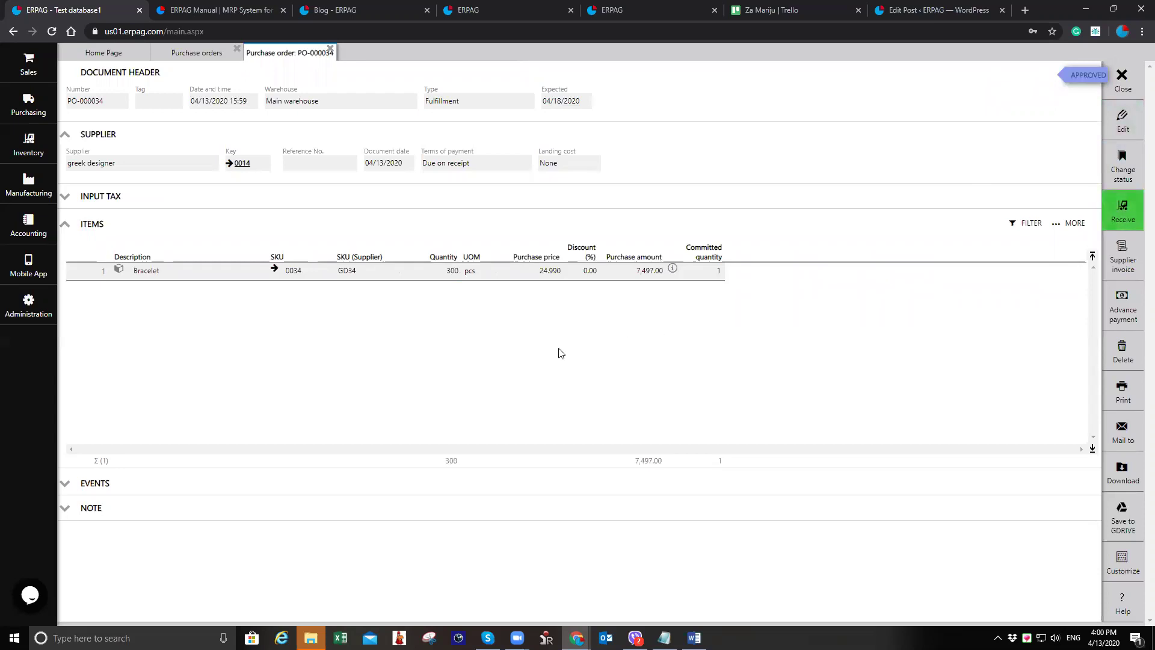
# - Receive the 300 Bracelets on the greek designer purchase order by posting its goods received note
pyautogui.click(1122, 208)
pyautogui.click(1122, 126)
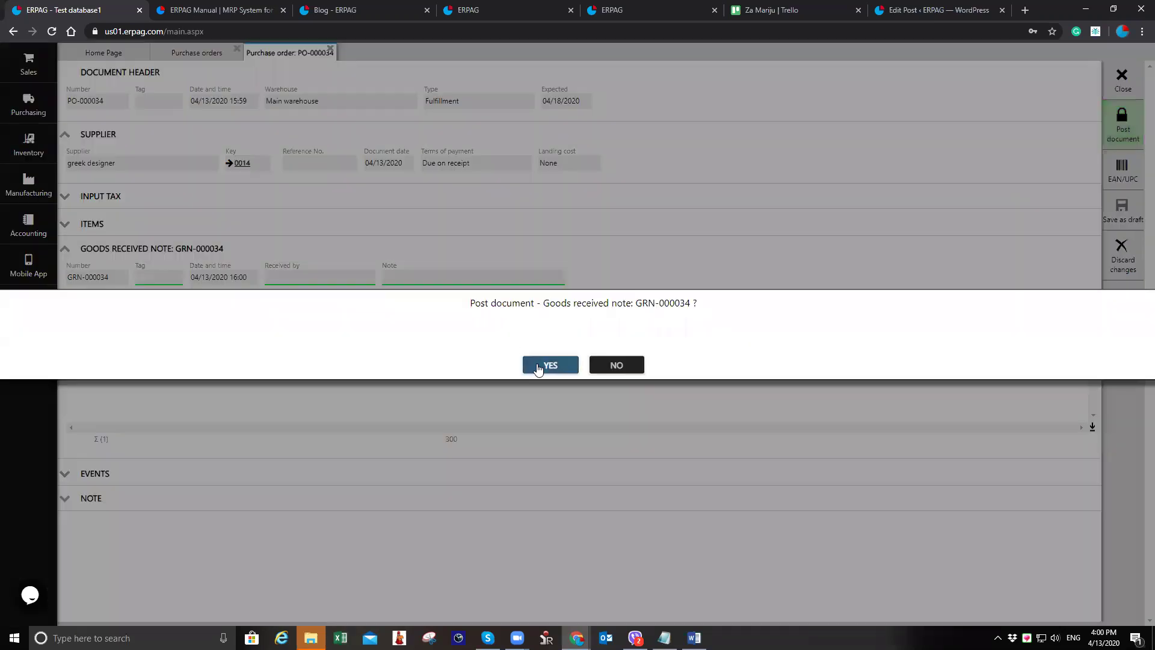
pyautogui.click(548, 365)
# - Review the bulk actions offered in the purchase orders list and clear the order selection
pyautogui.click(197, 52)
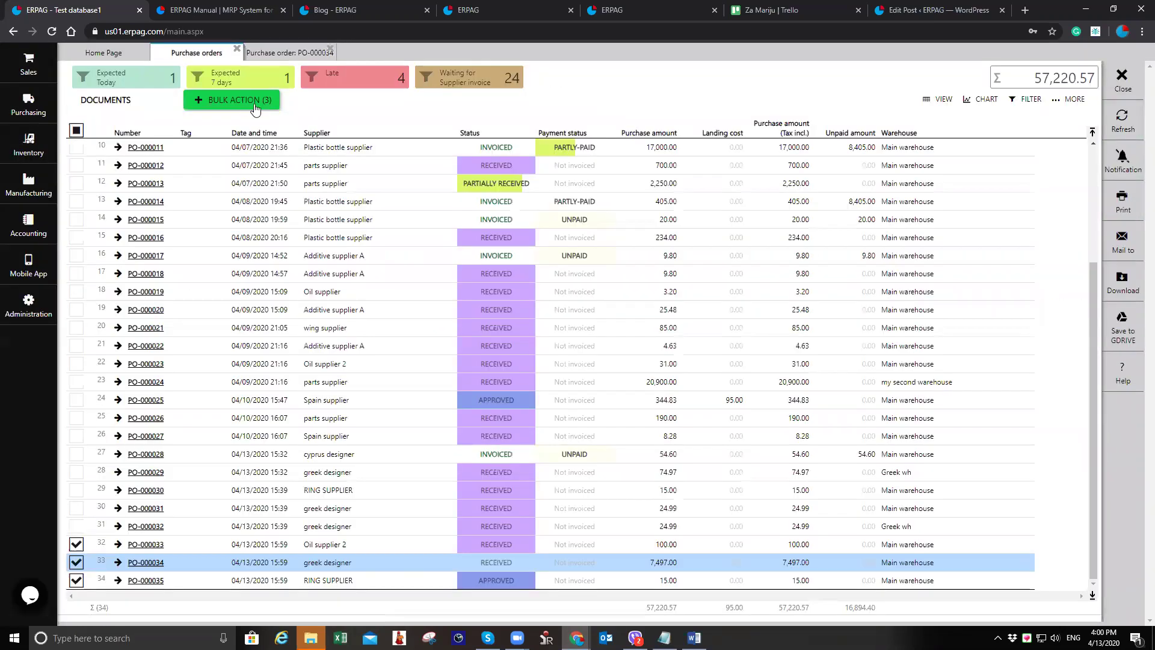
pyautogui.click(255, 102)
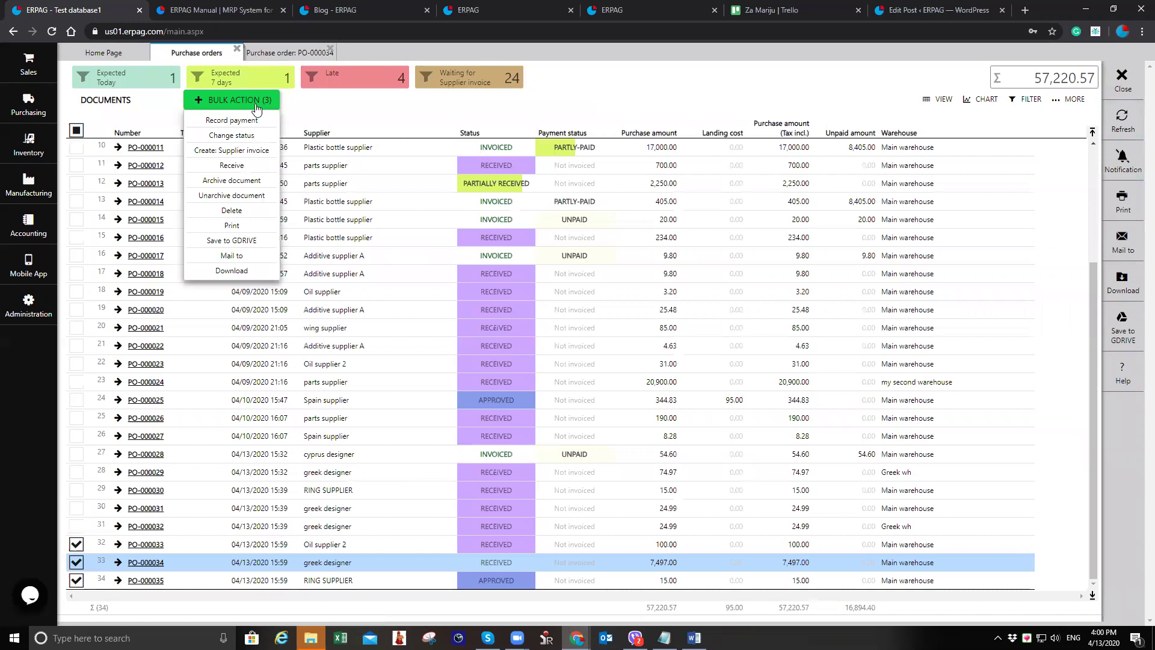
pyautogui.click(77, 130)
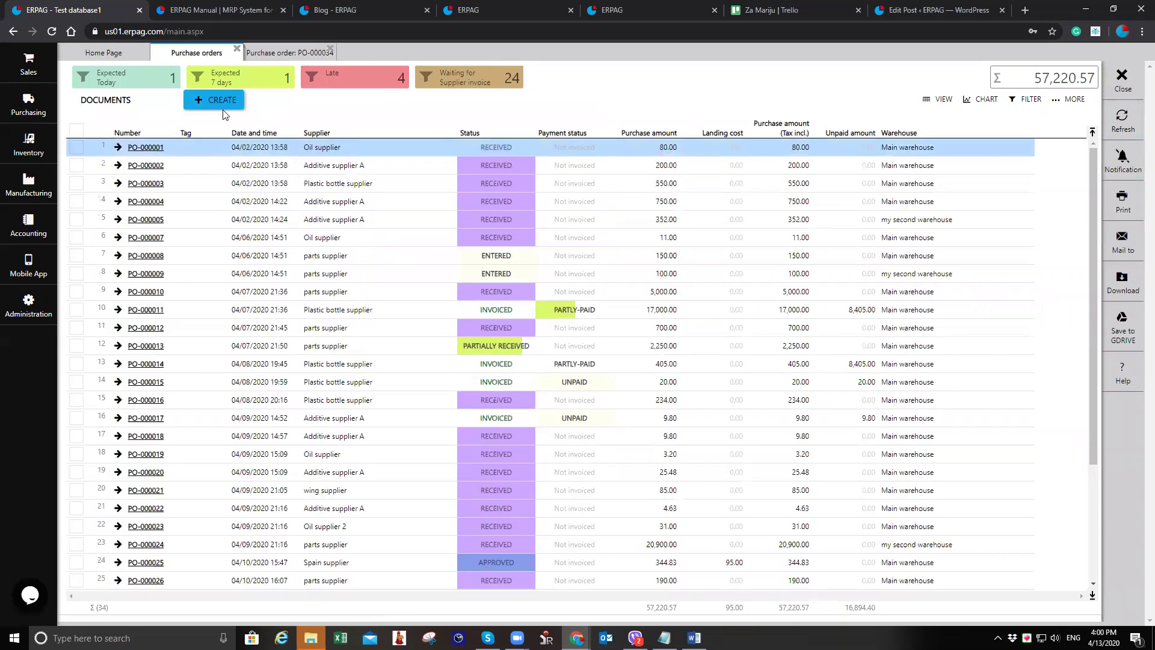
pyautogui.click(233, 102)
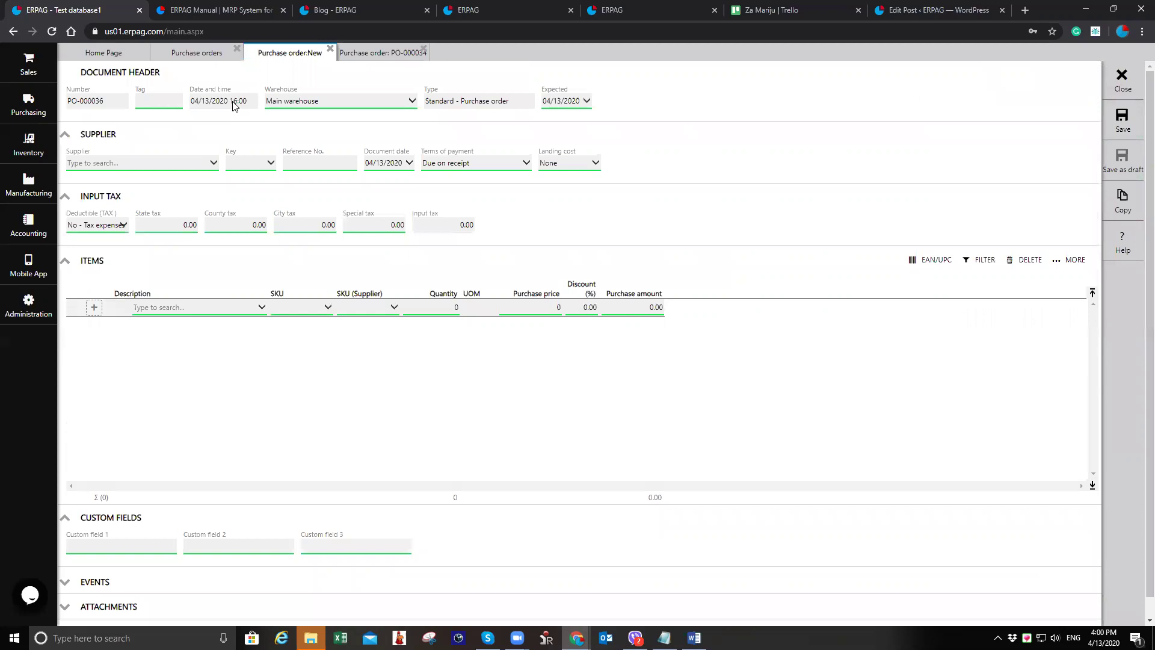
pyautogui.click(179, 167)
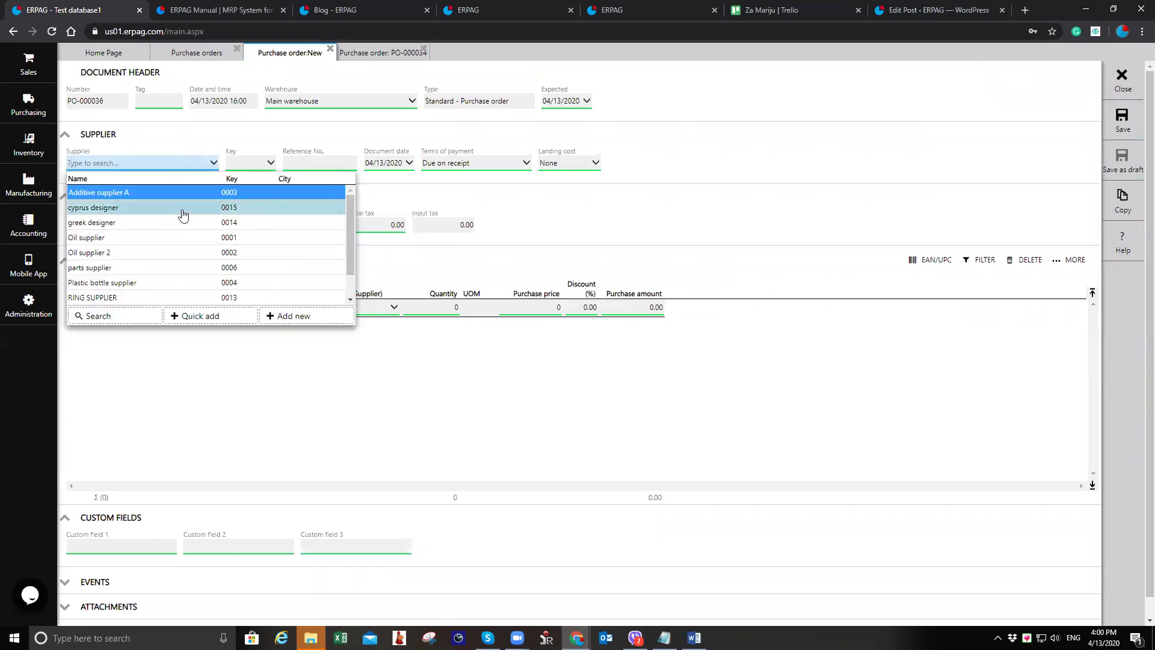
pyautogui.click(330, 50)
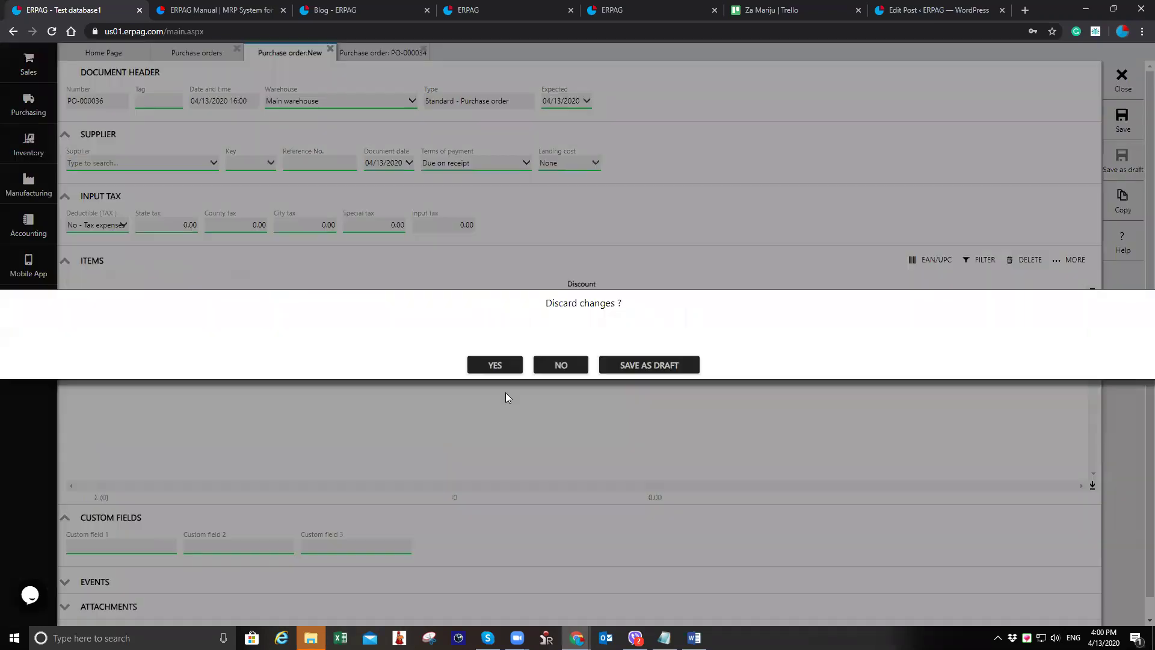
pyautogui.click(502, 364)
# - Close the greek designer order, set the ring A quantity to 200 in the approved RING SUPPLIER purchase order and save it
pyautogui.click(310, 56)
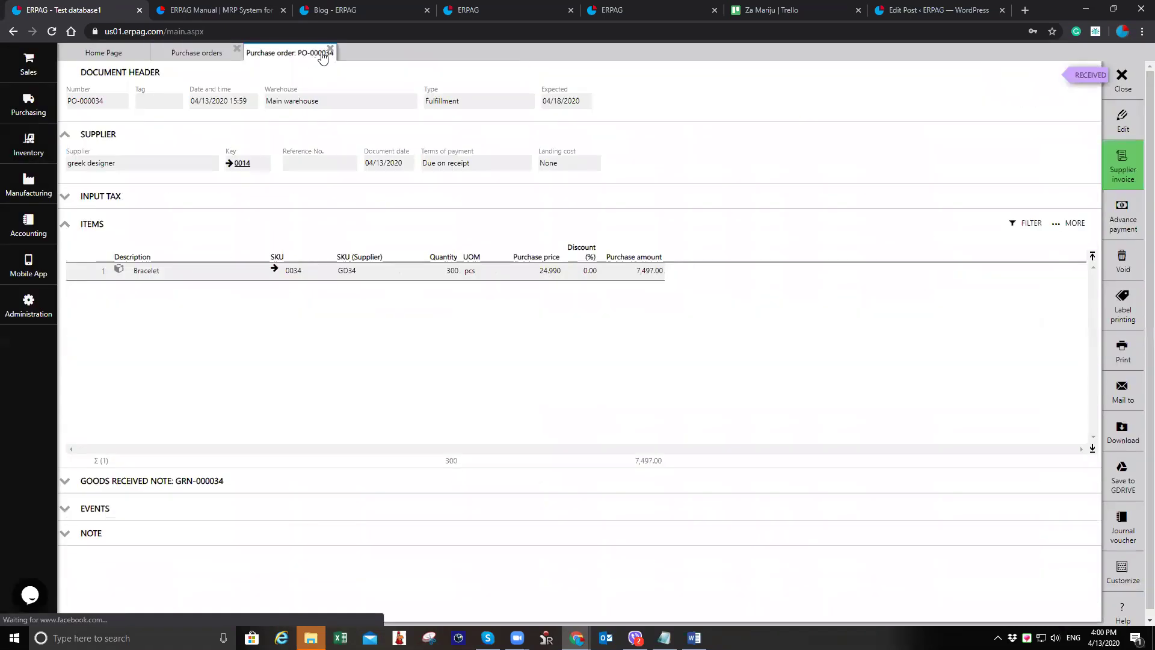
pyautogui.click(1129, 84)
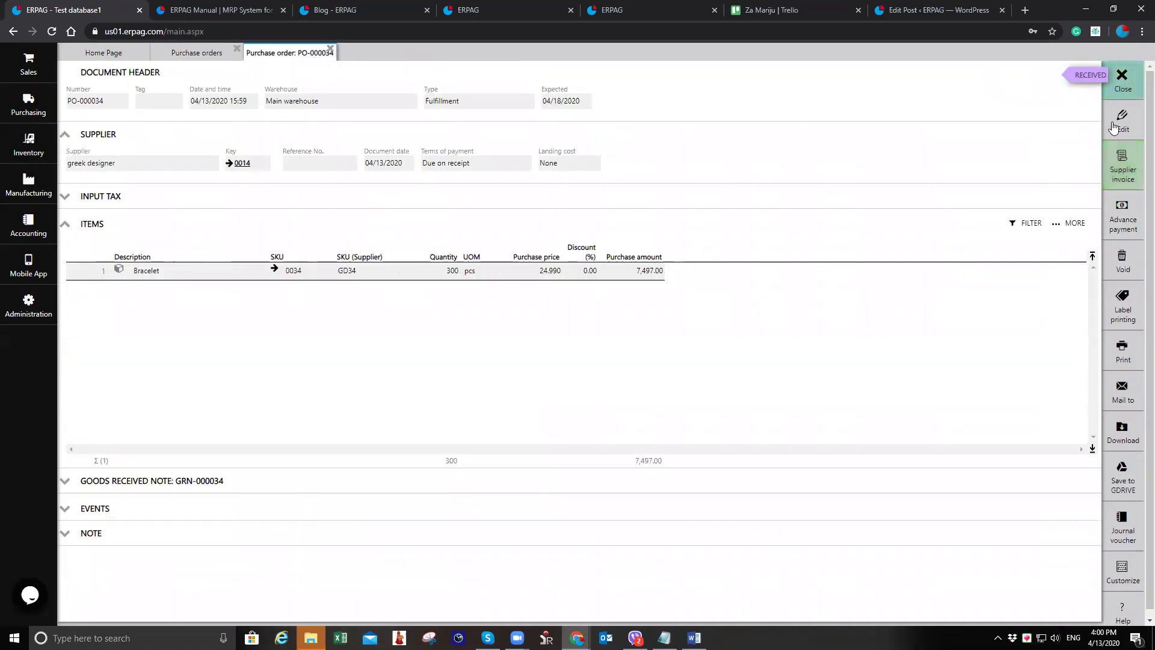
pyautogui.scroll(-3, 148, 572)
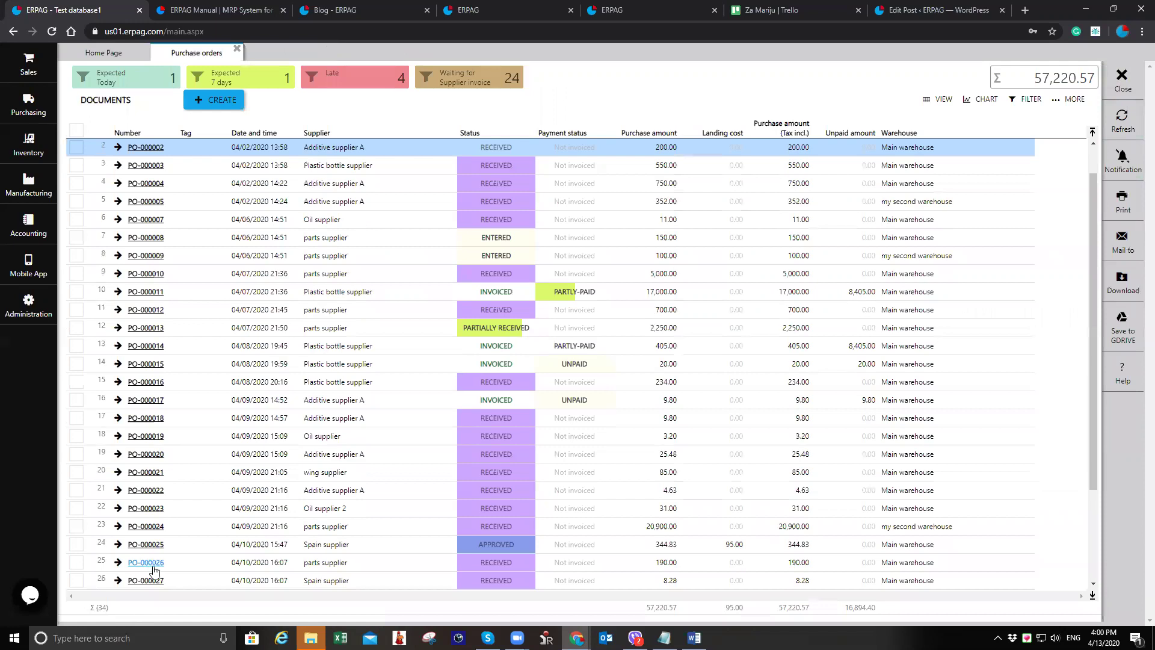
pyautogui.click(136, 583)
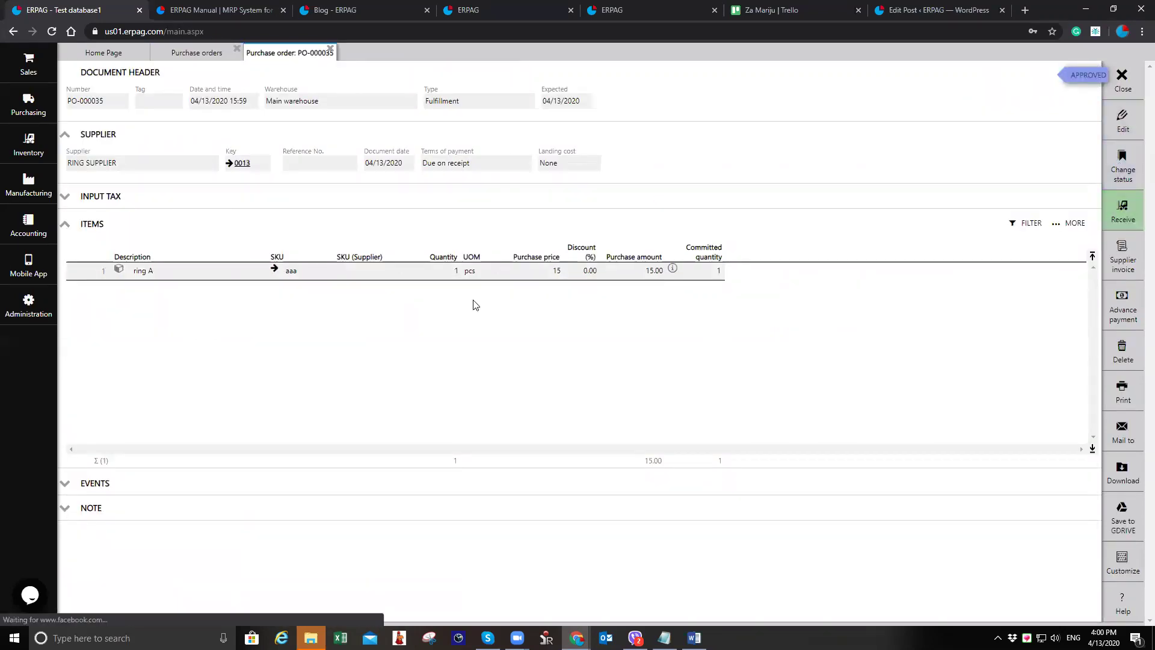
pyautogui.doubleClick(446, 293)
pyautogui.write('200')
pyautogui.press('Tab')
pyautogui.click(1128, 112)
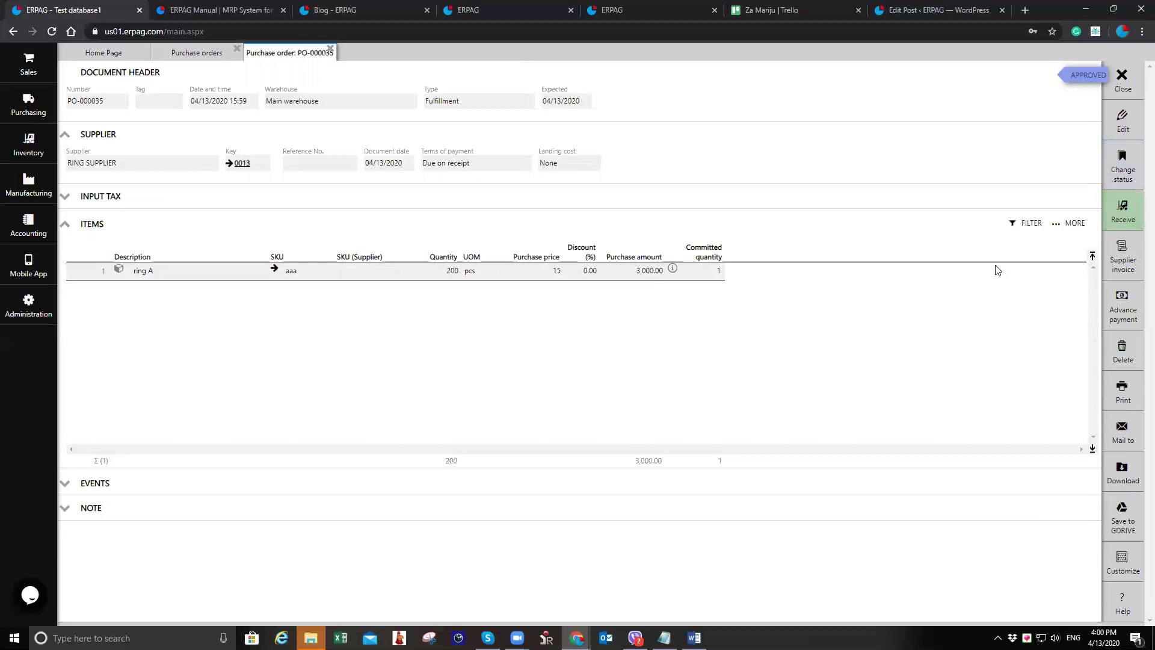
# - Receive the RING SUPPLIER purchase order by posting its goods received note, and close the order and the purchase orders list
pyautogui.click(1121, 212)
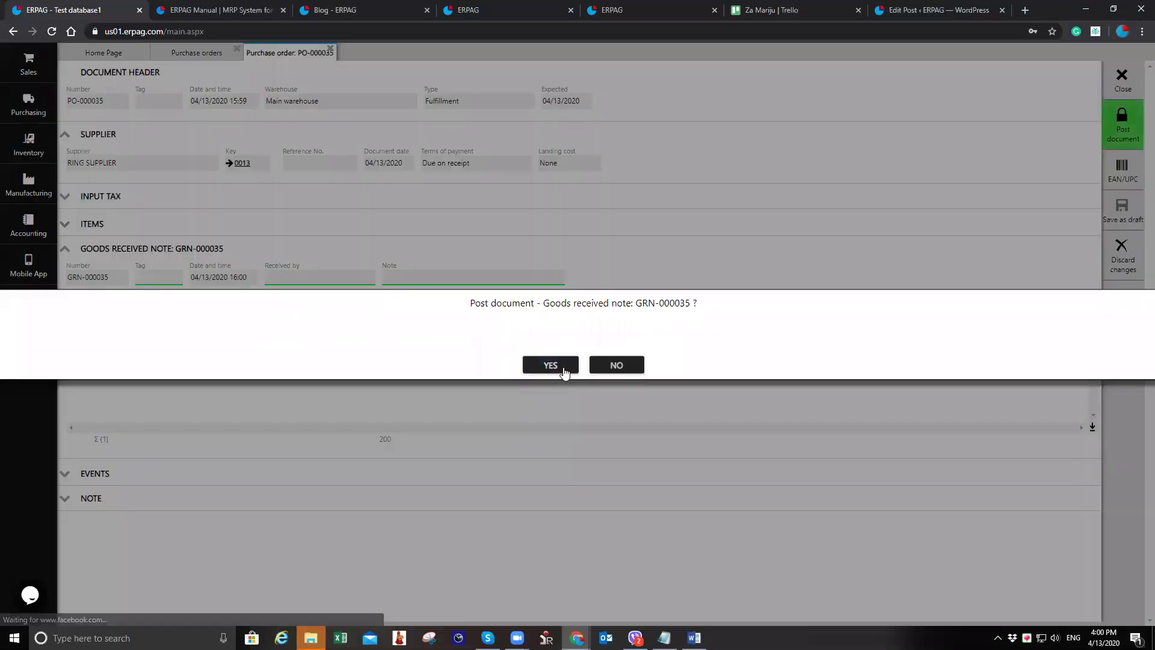
pyautogui.click(559, 368)
pyautogui.click(1119, 78)
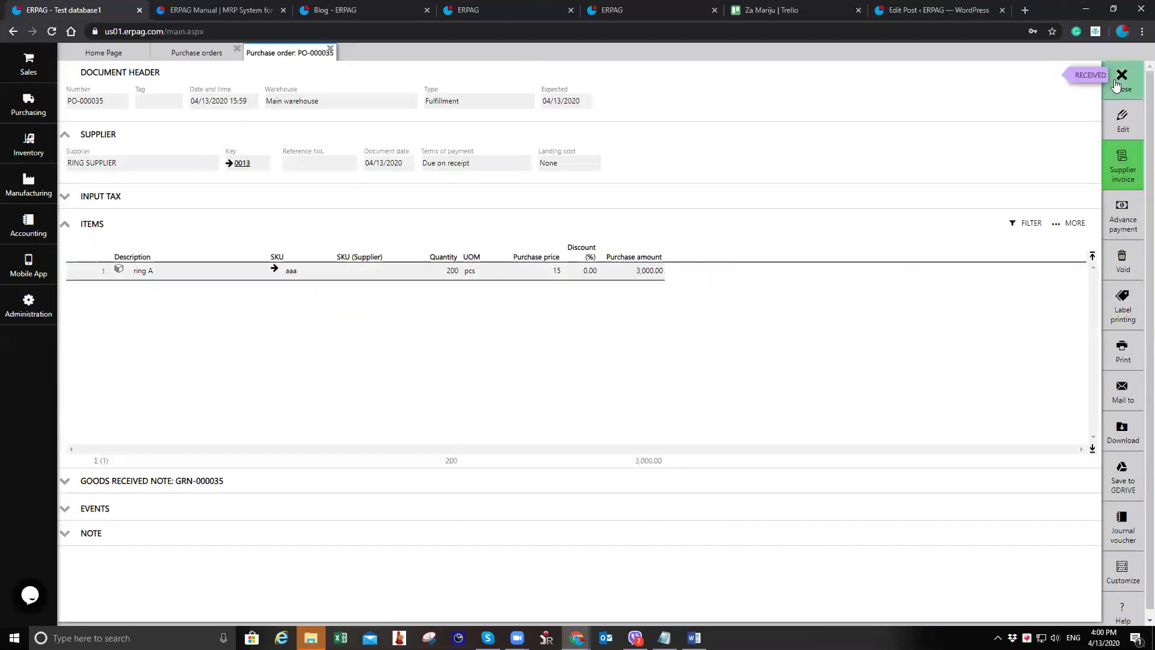
pyautogui.click(1119, 78)
# - Create a new sales order from the sales orders list with Point of sale as the customer
pyautogui.click(21, 72)
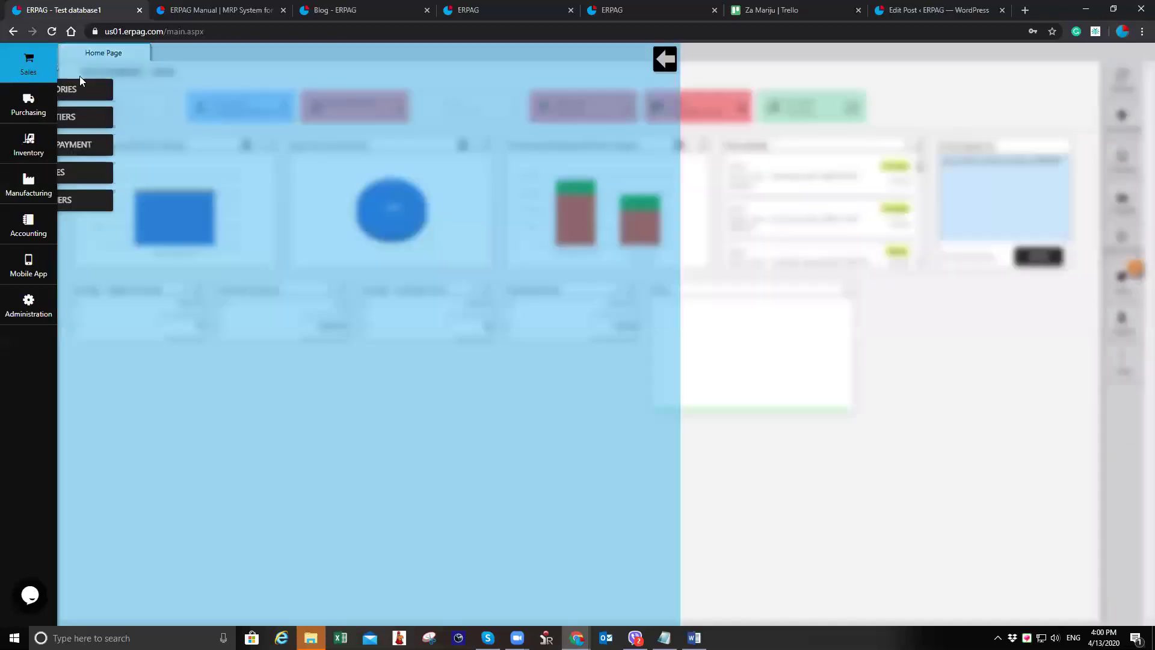
pyautogui.click(137, 90)
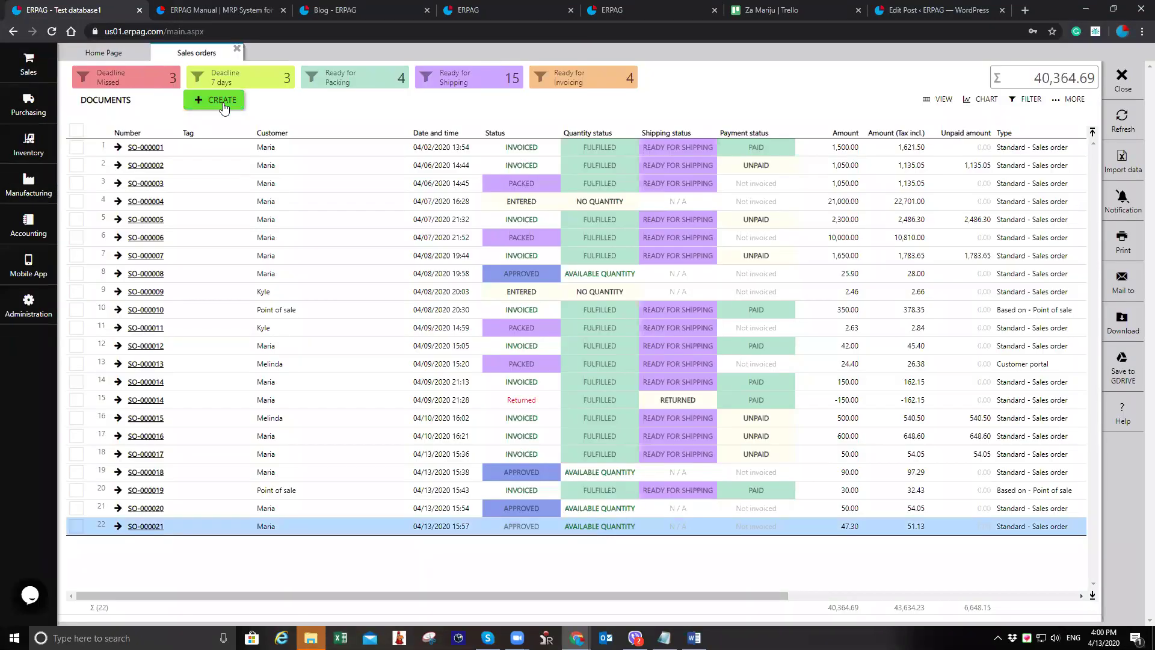
pyautogui.click(222, 104)
pyautogui.click(156, 167)
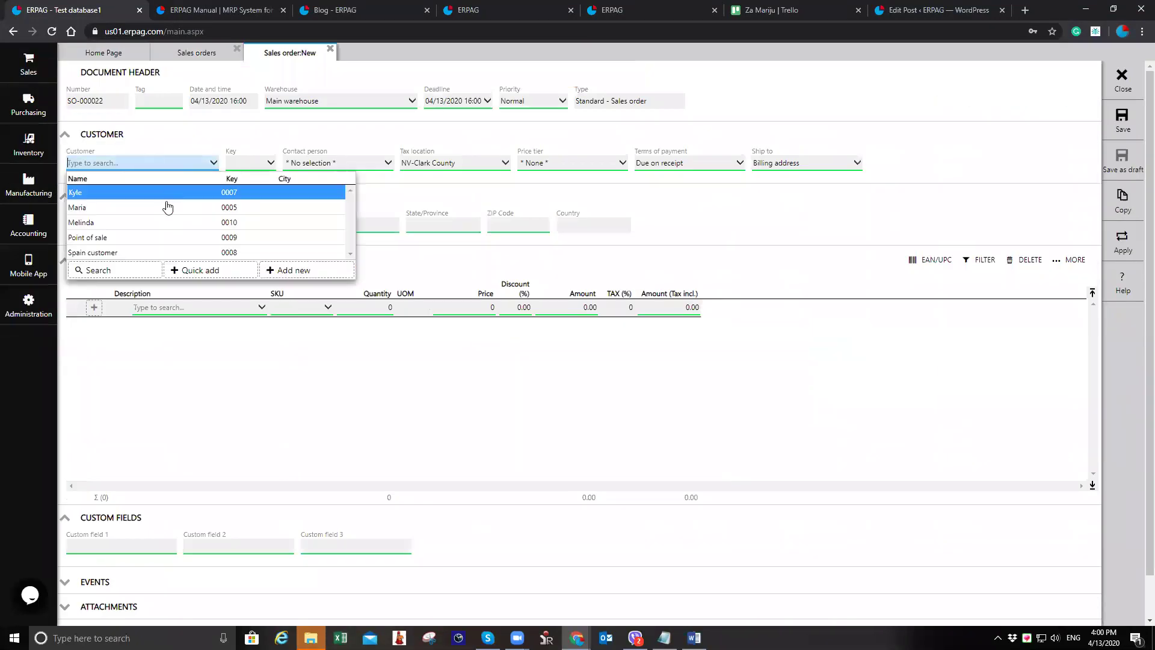
pyautogui.click(177, 236)
# - Add ring A and Bracelet as items, one piece each, and save the sales order
pyautogui.click(216, 307)
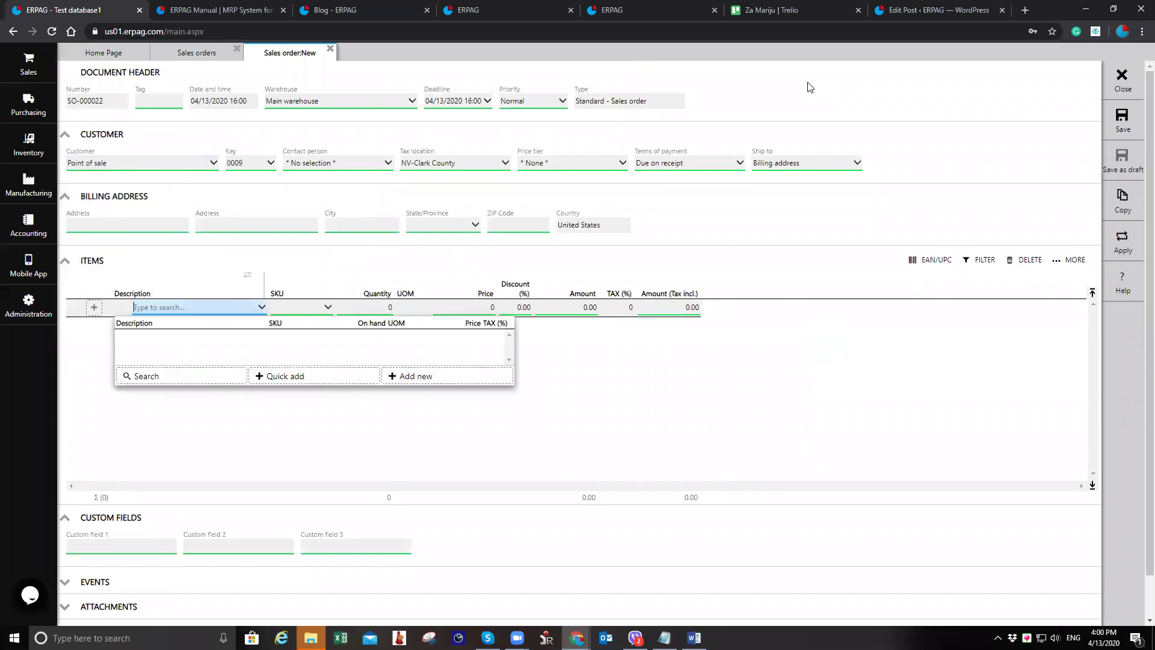
pyautogui.write('rin')
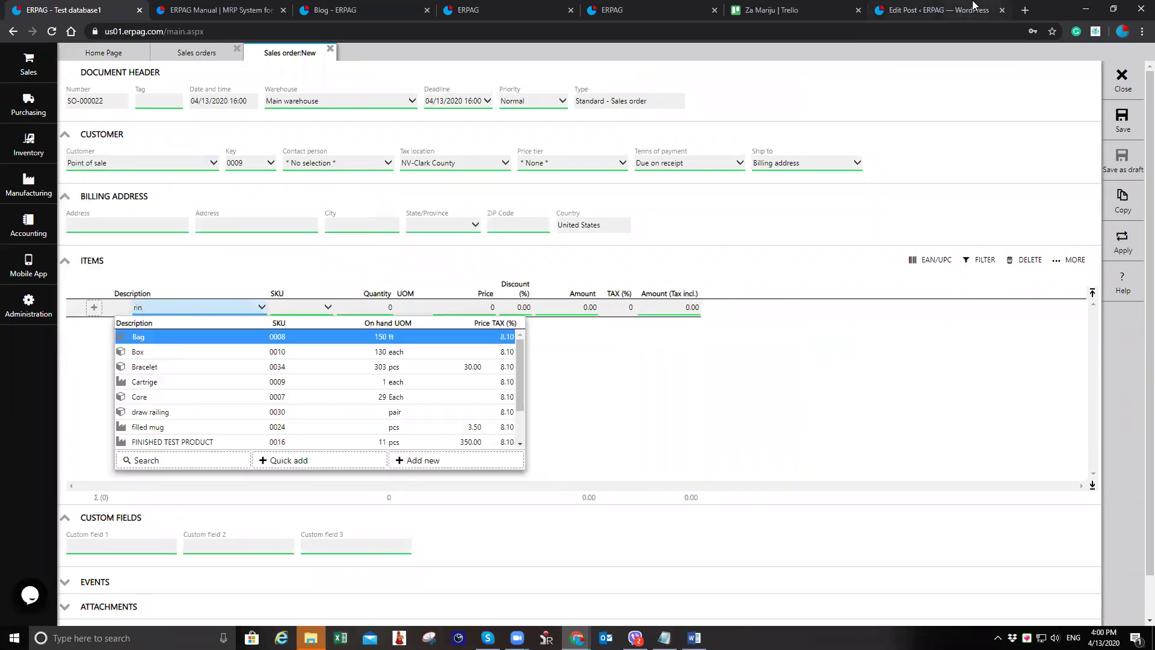
pyautogui.write('g')
pyautogui.press('Return')
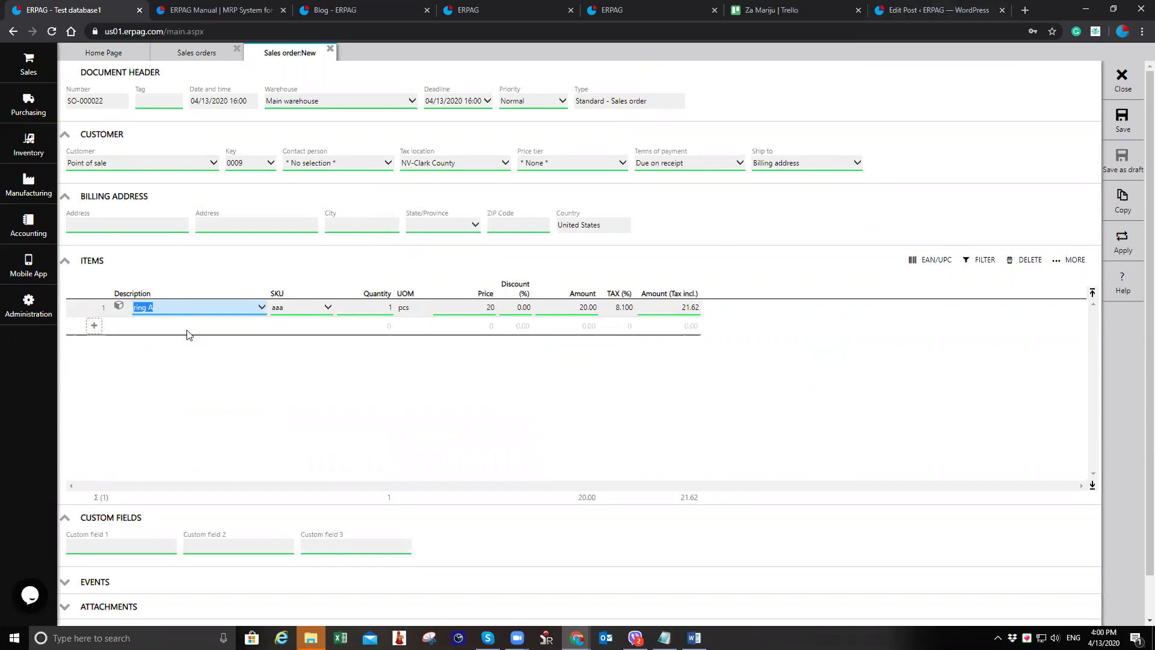
pyautogui.click(187, 326)
pyautogui.write('bra')
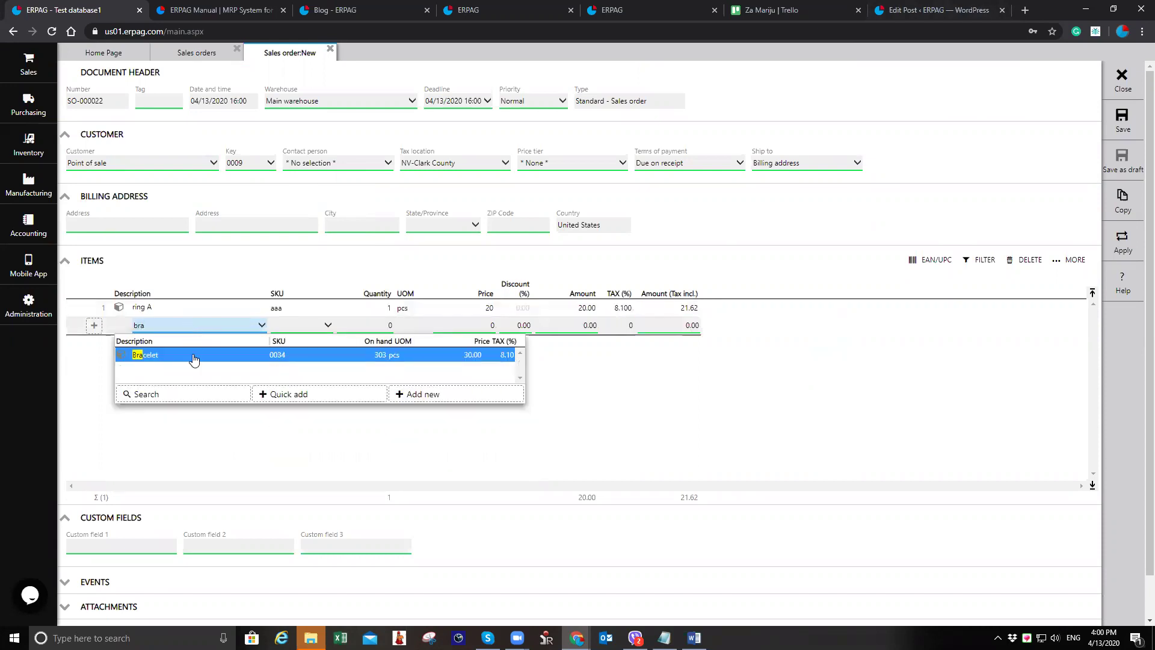
pyautogui.click(193, 355)
pyautogui.click(1112, 128)
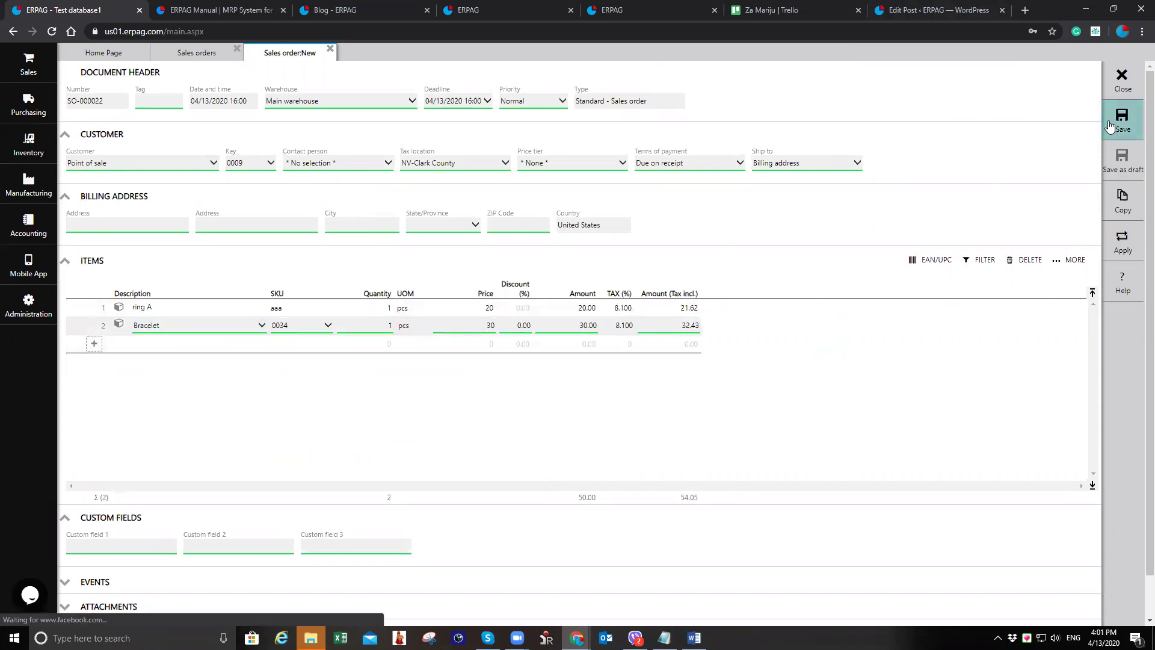
# - Approve the Point of sale order and pack both items by posting its packing list
pyautogui.click(1134, 164)
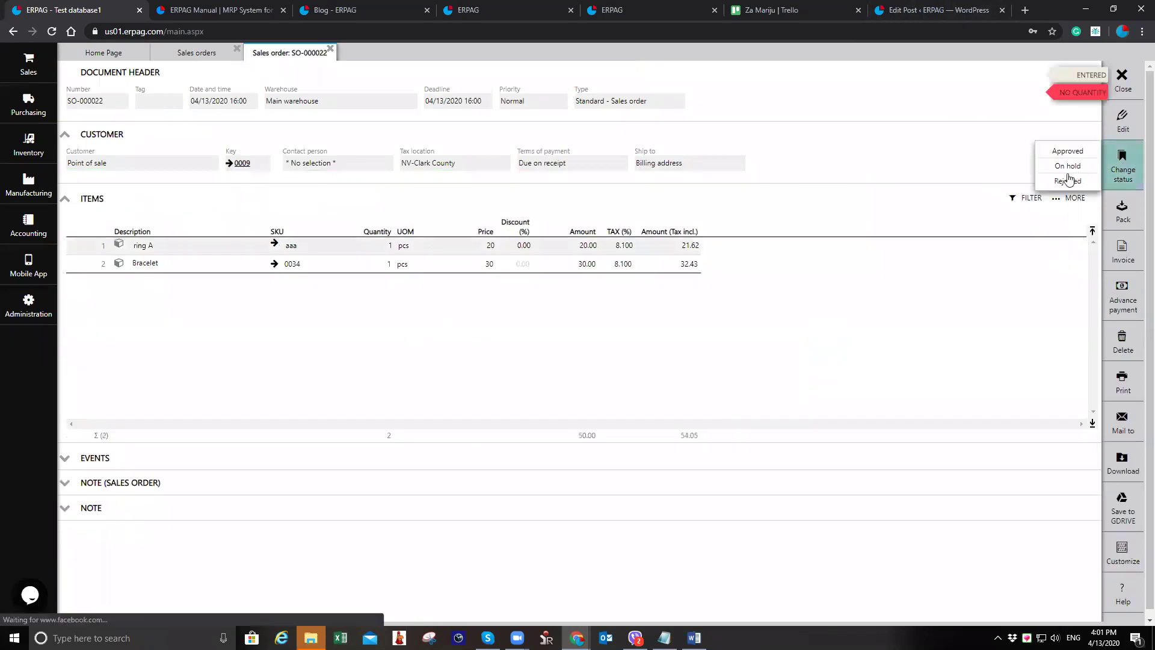
pyautogui.click(1082, 155)
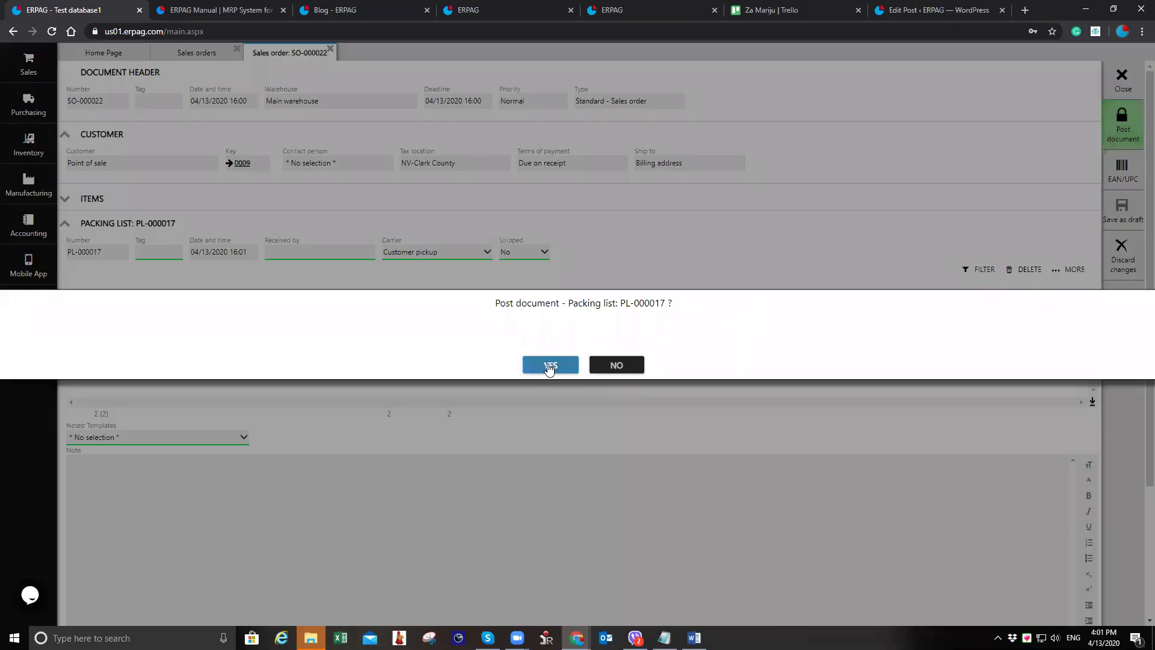
pyautogui.click(548, 365)
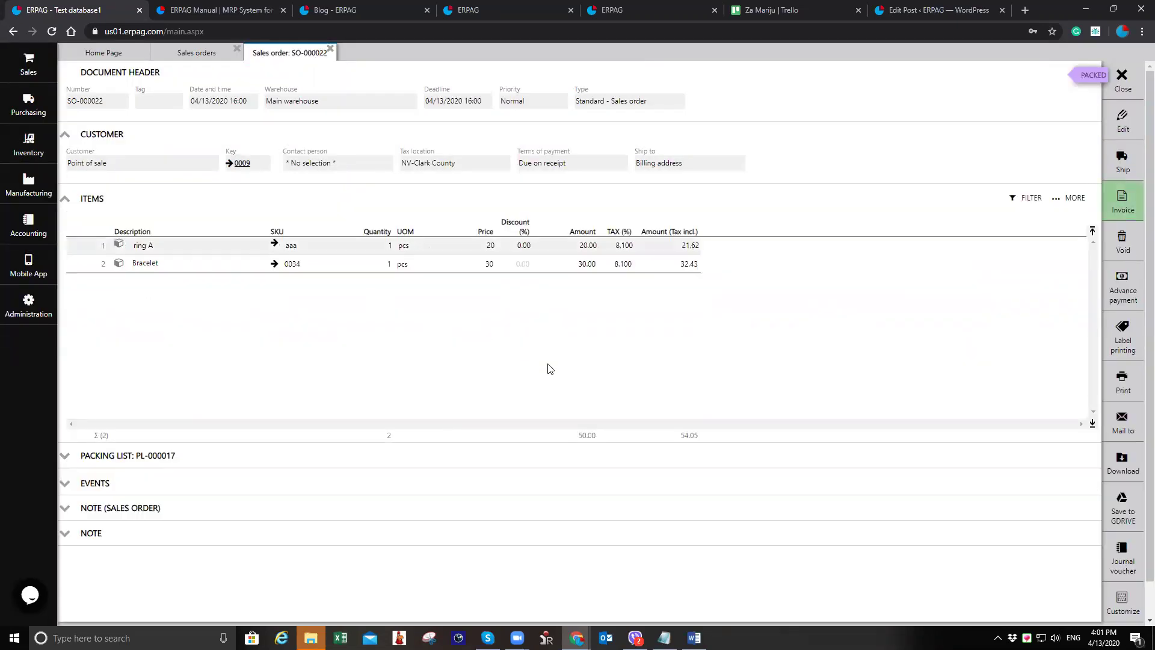
# - Open the packed sales order for editing and expand its packing list to review the packed items
pyautogui.click(1120, 78)
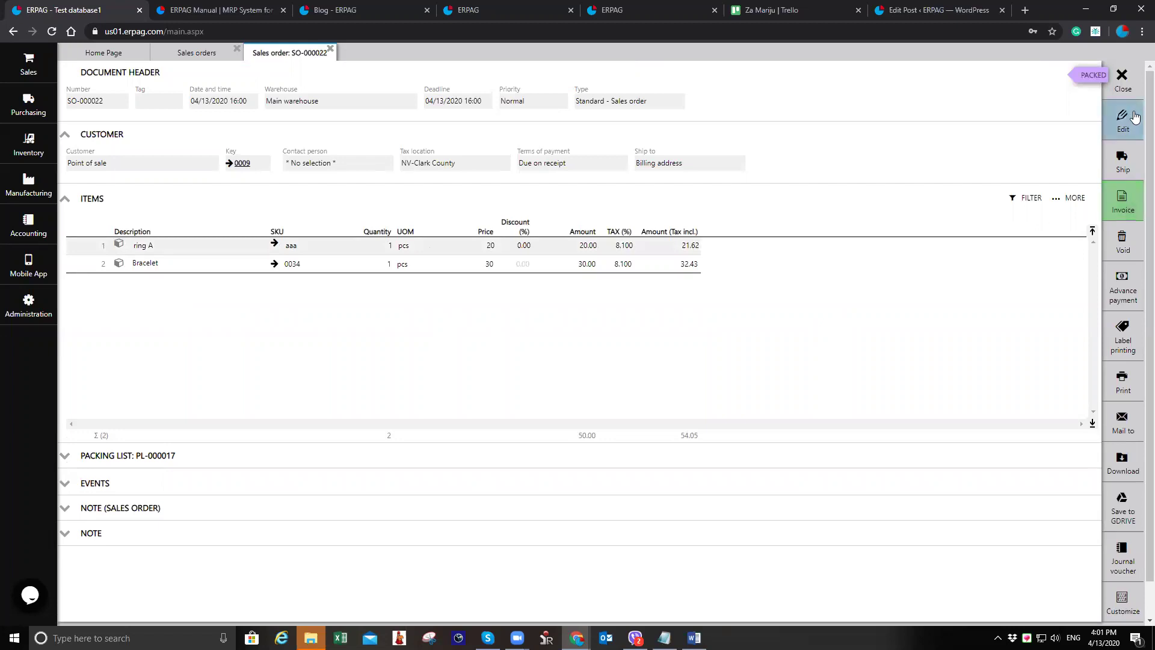
pyautogui.click(1135, 116)
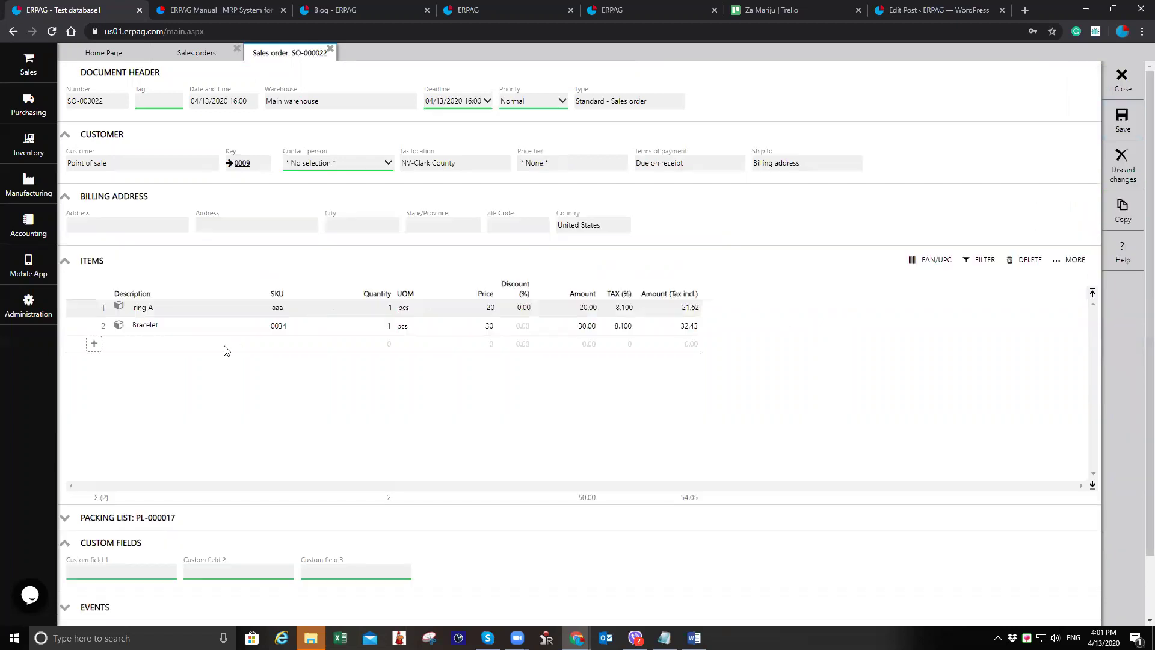
pyautogui.click(424, 326)
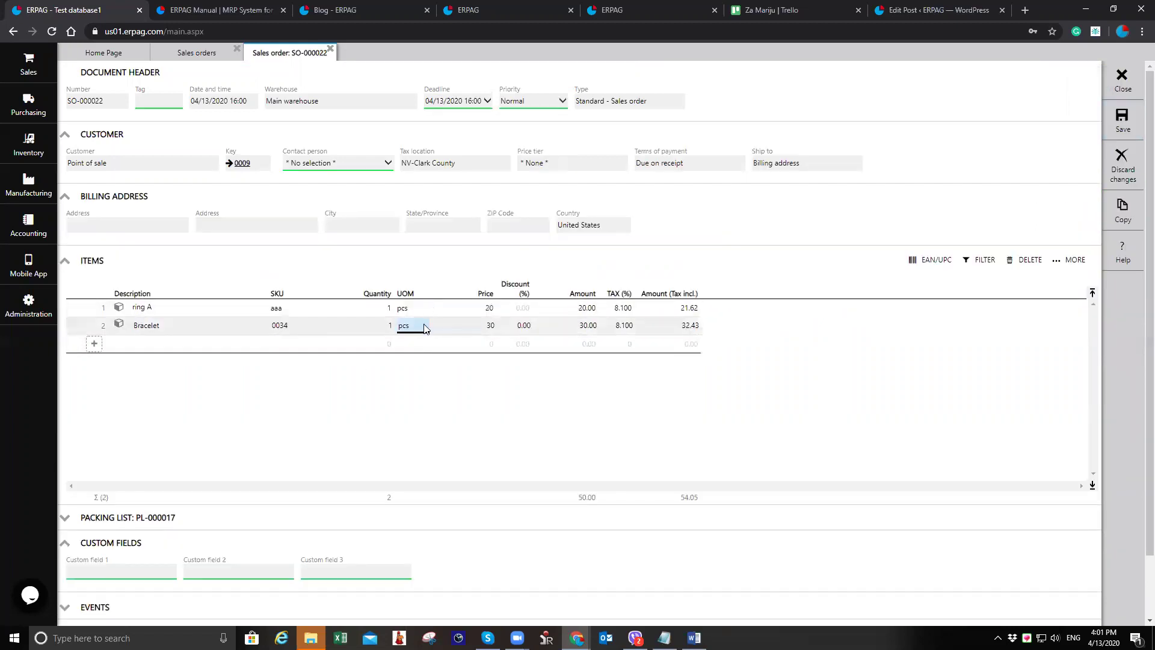
pyautogui.click(433, 323)
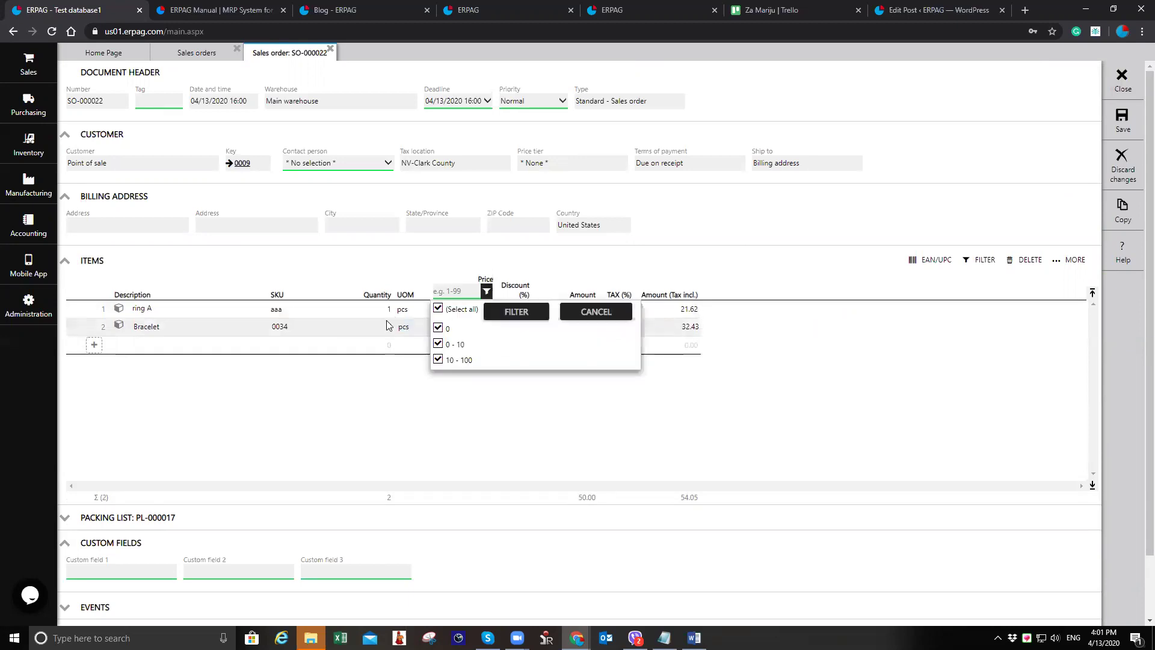
pyautogui.click(465, 274)
pyautogui.scroll(-1, 410, 386)
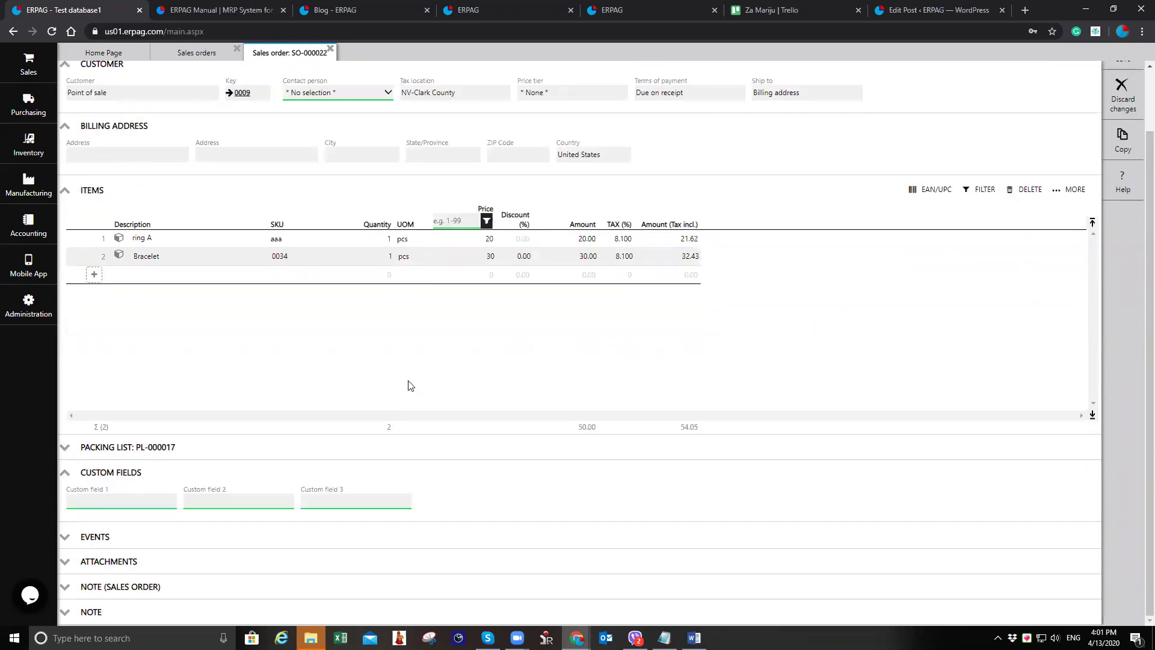
pyautogui.click(188, 452)
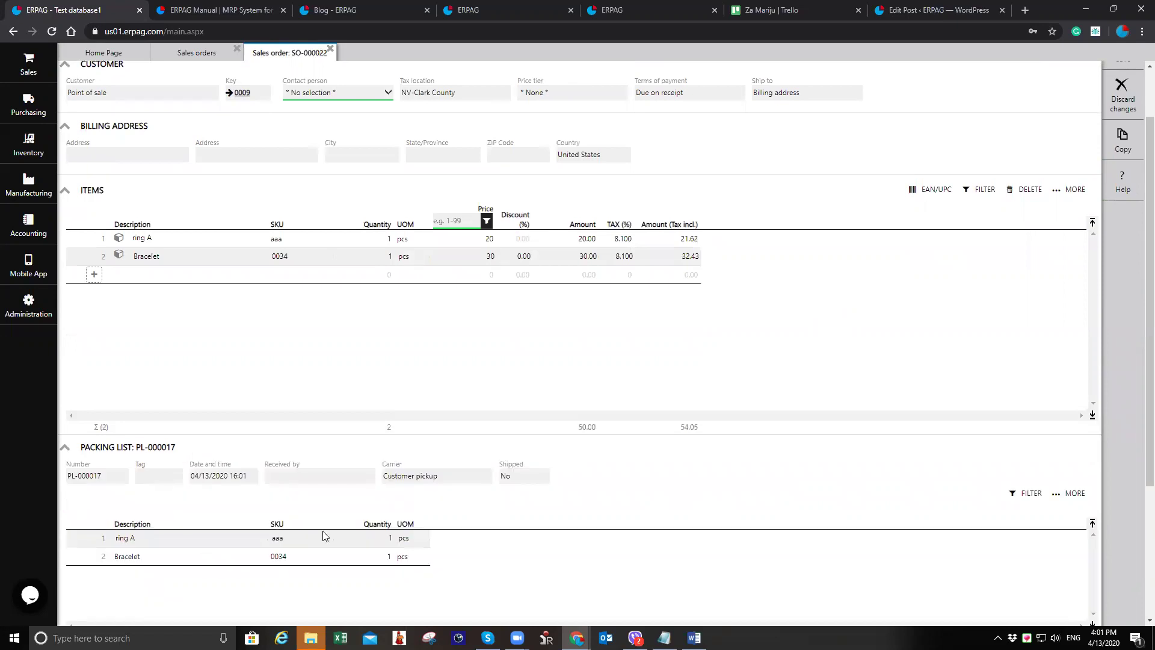
pyautogui.scroll(-1, 322, 531)
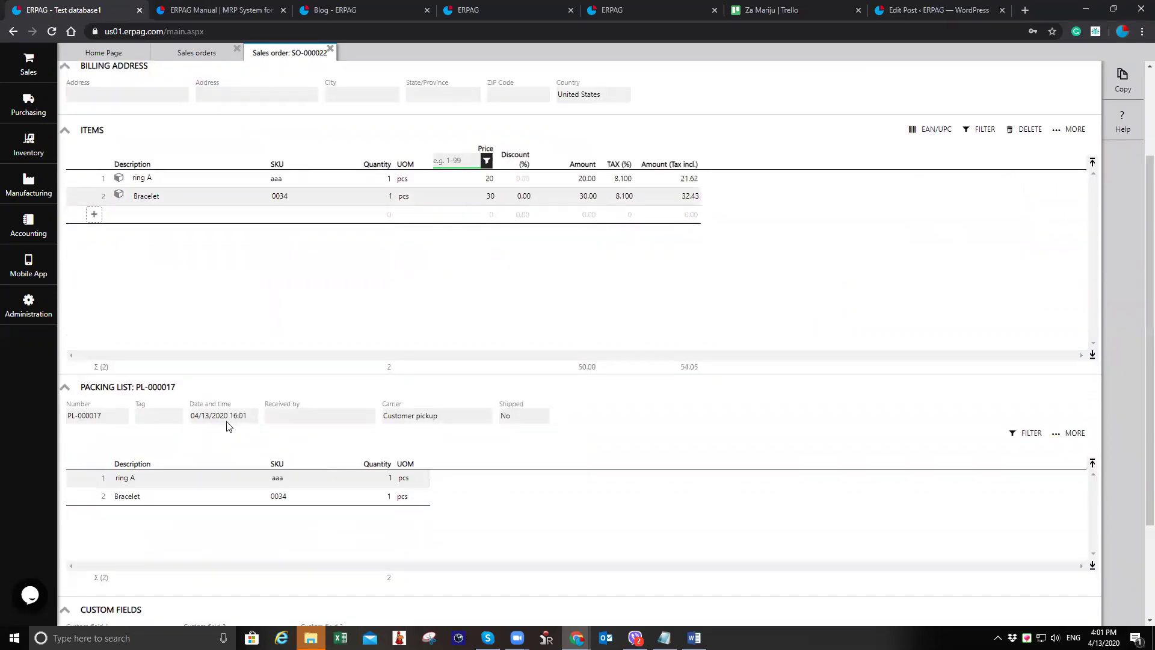
pyautogui.scroll(2, 238, 425)
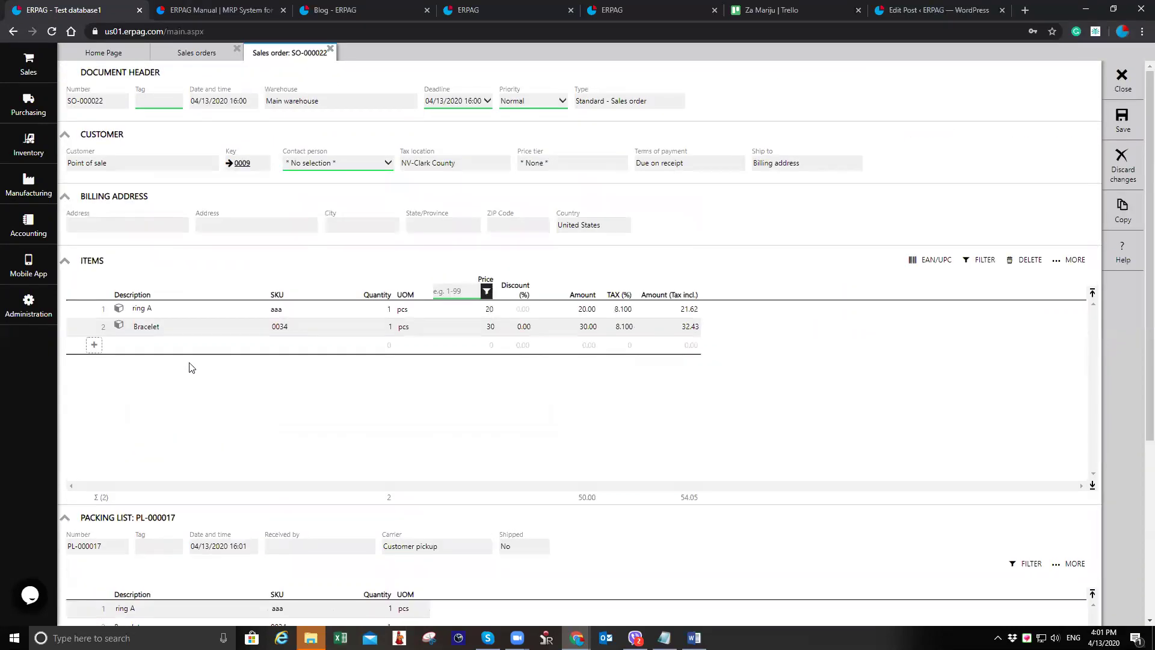
# - Add a Bag line and another ring A line with quantity 2 to the sales order's items
pyautogui.click(186, 346)
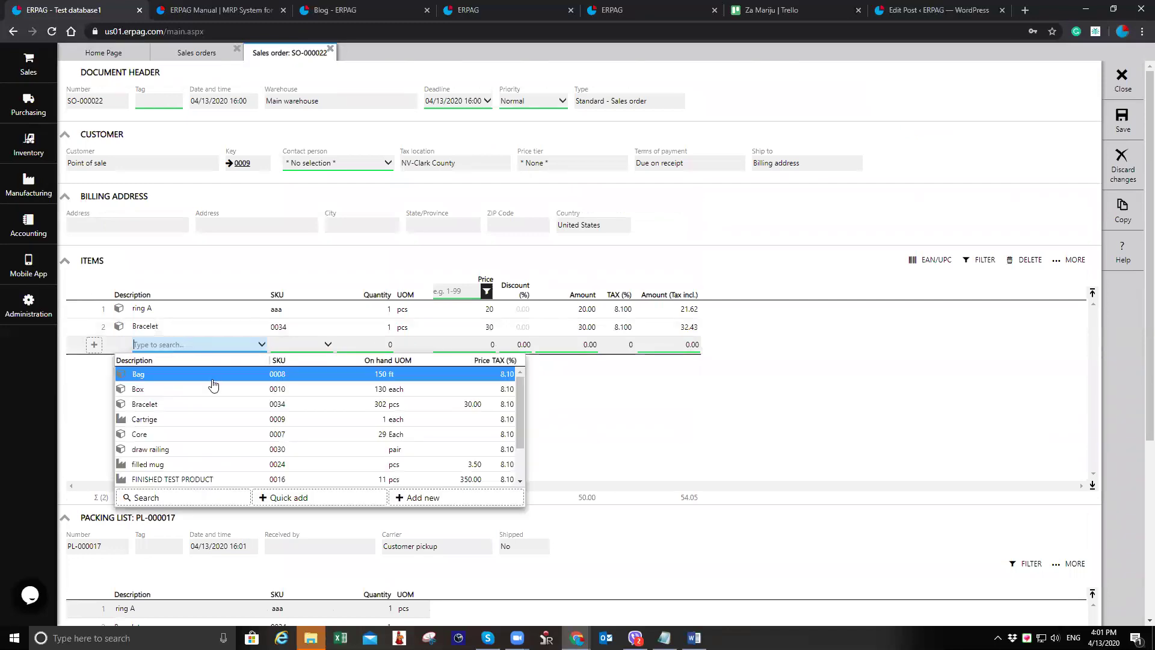
pyautogui.click(213, 379)
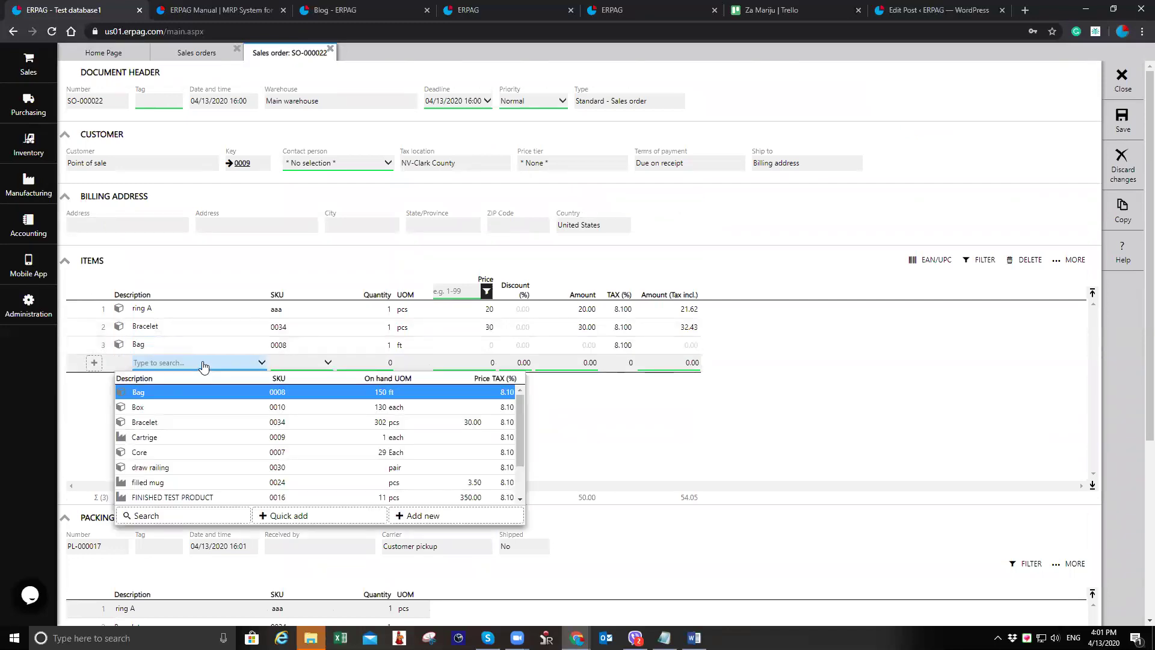
pyautogui.write('rin')
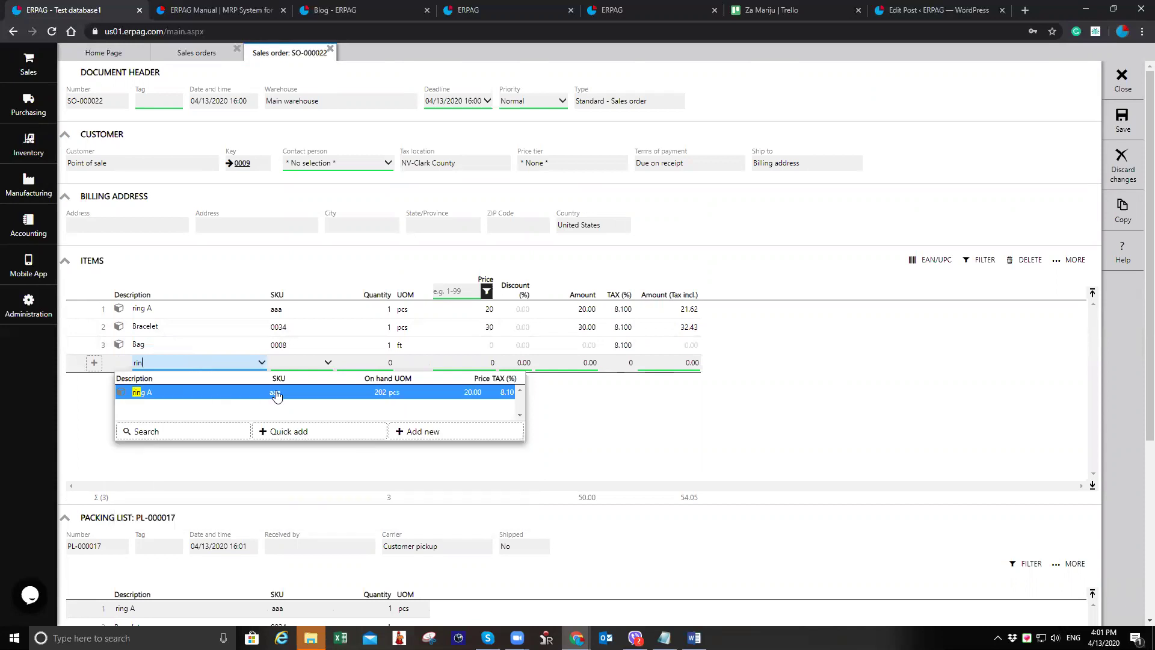
pyautogui.click(219, 392)
pyautogui.click(375, 363)
pyautogui.write('2')
pyautogui.press('Tab')
# - Set the Bag price to 1 and save the edited sales order
pyautogui.click(480, 349)
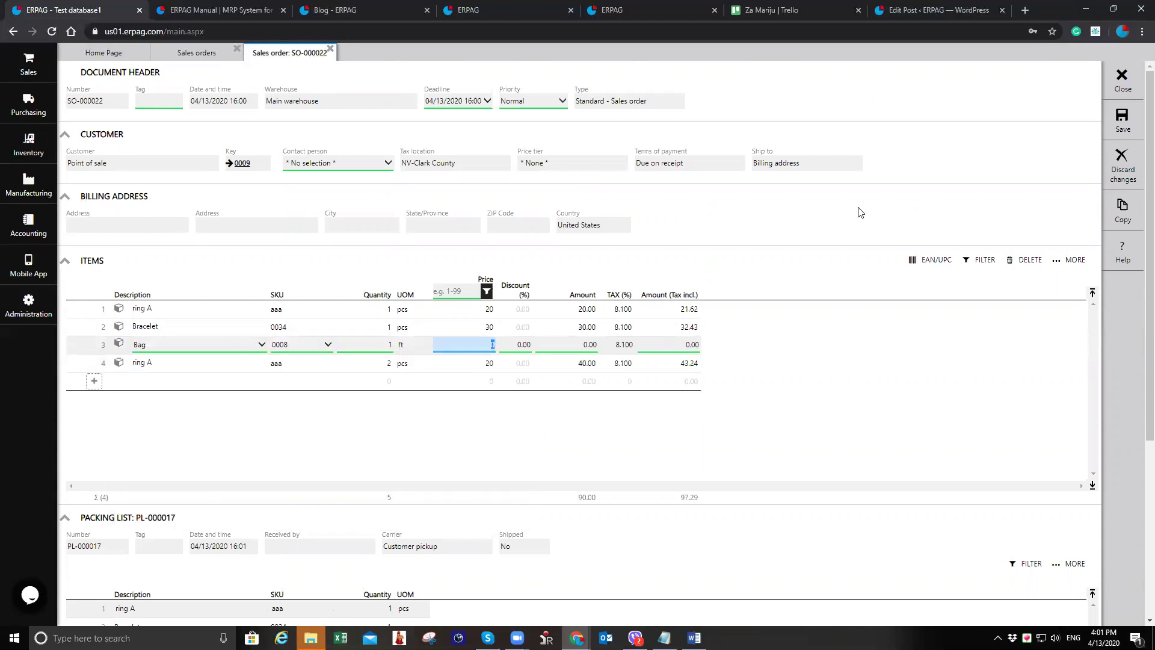
pyautogui.press('Tab')
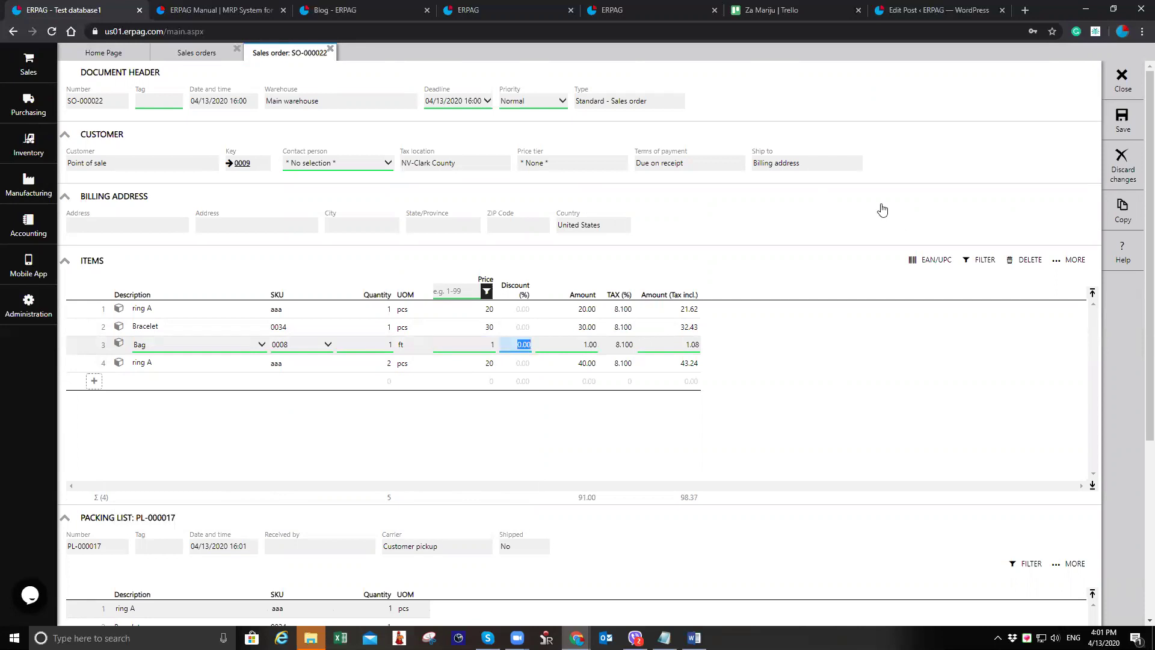
pyautogui.click(1109, 130)
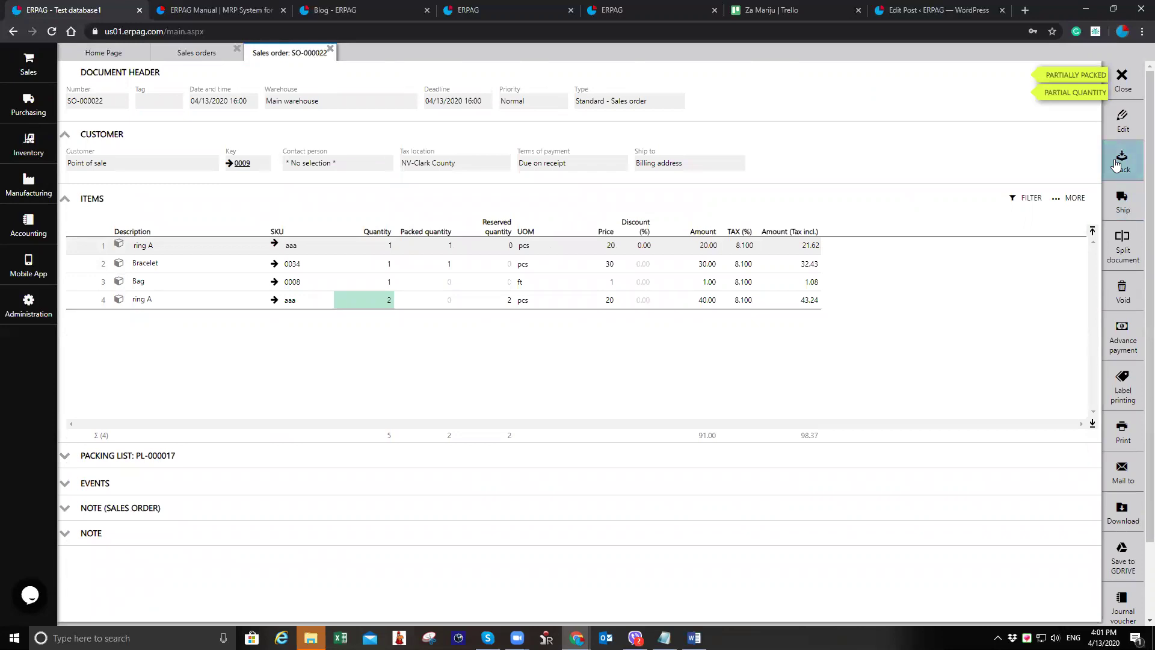
# - Pack the added items with a Bag quantity of 1 and post the second packing list
pyautogui.click(1116, 164)
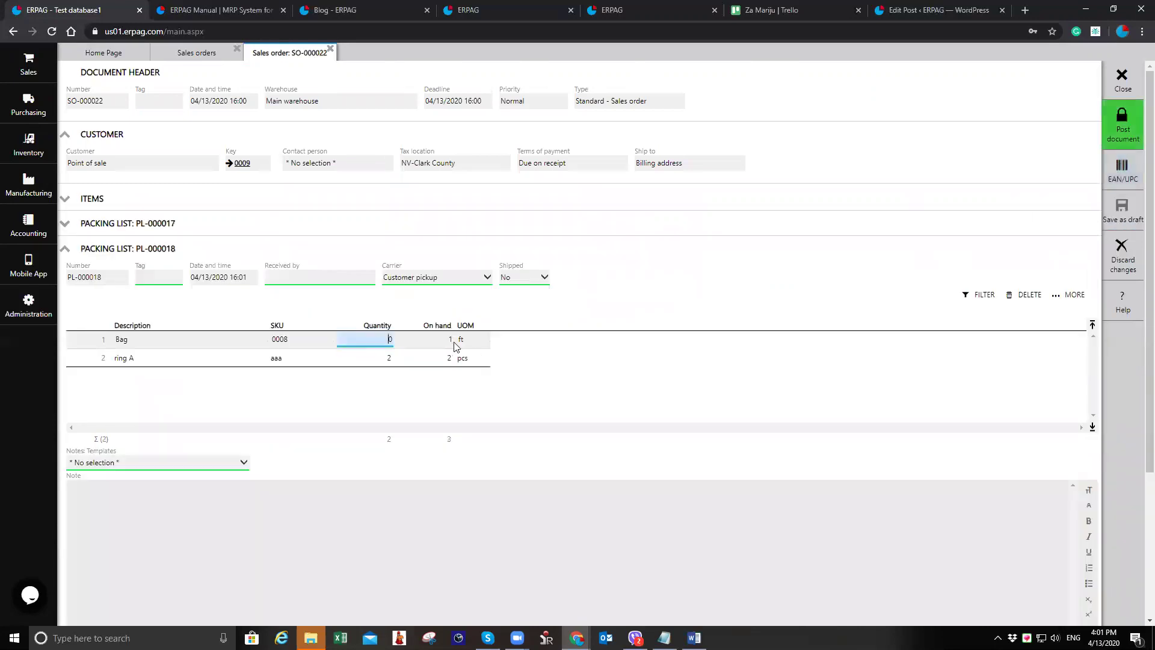
pyautogui.write('1')
pyautogui.press('Tab')
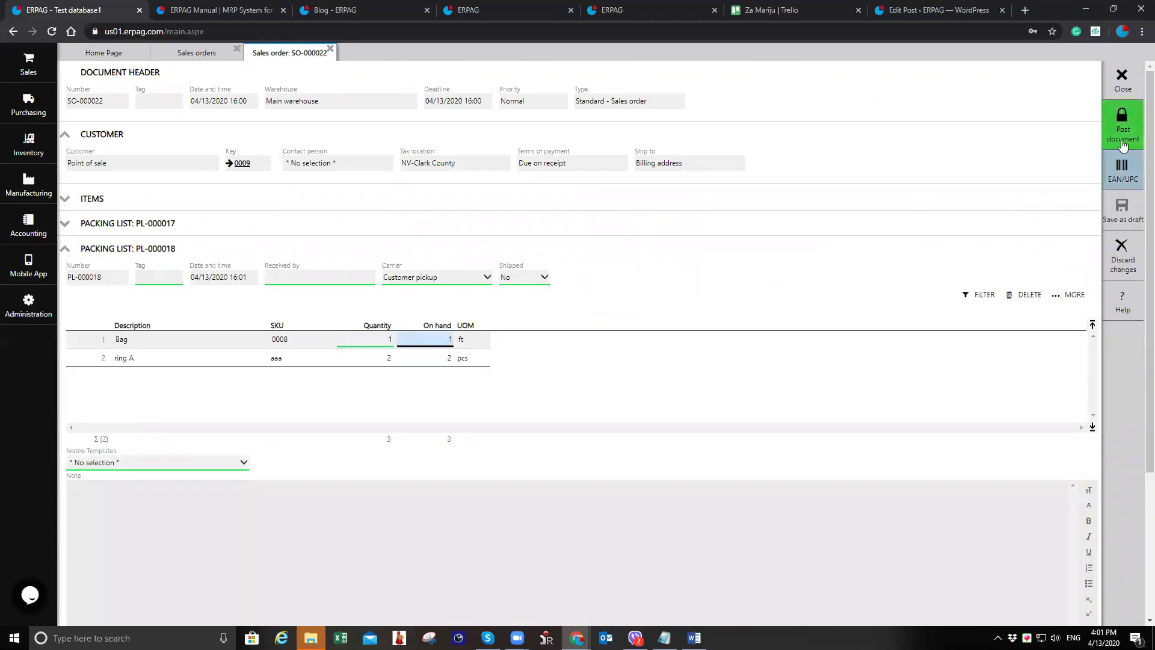
pyautogui.click(1123, 145)
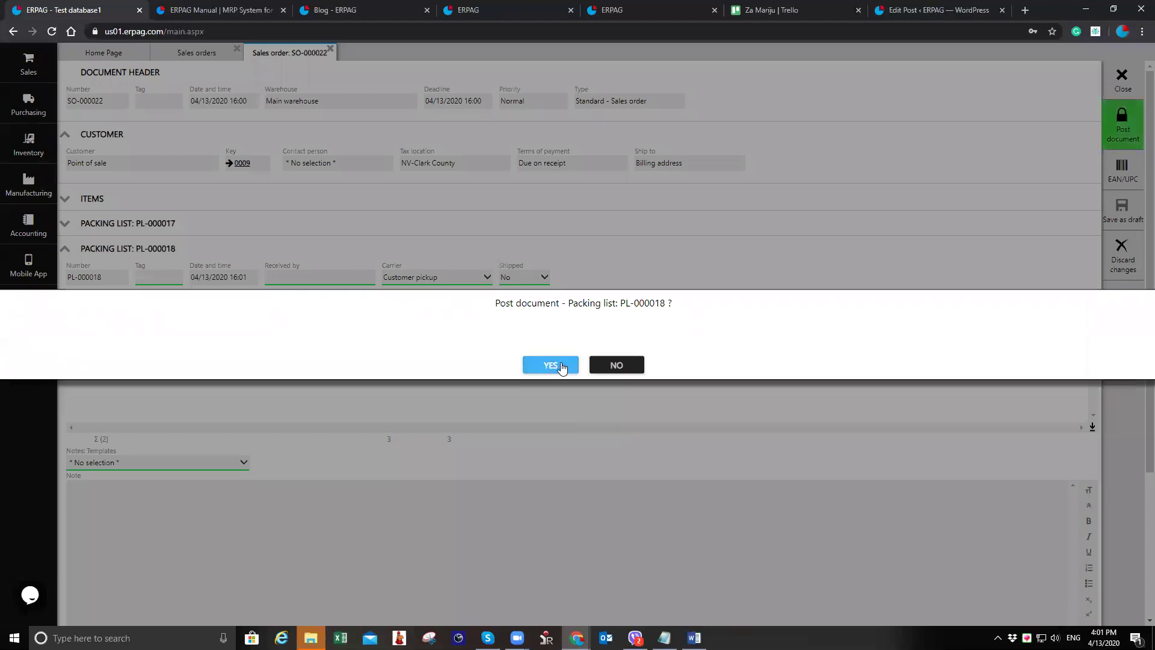
pyautogui.click(561, 366)
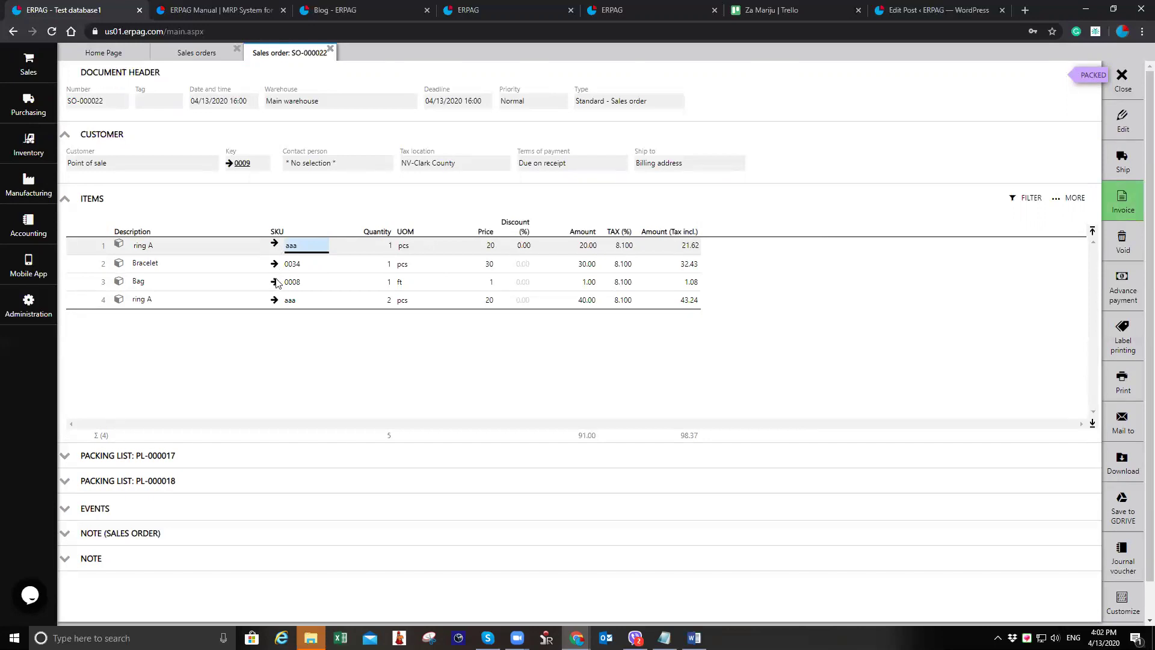
# - Open the stock card of ring A and examine the outgoing quantities of the two SO-000022 entries
pyautogui.click(1123, 278)
pyautogui.click(1066, 269)
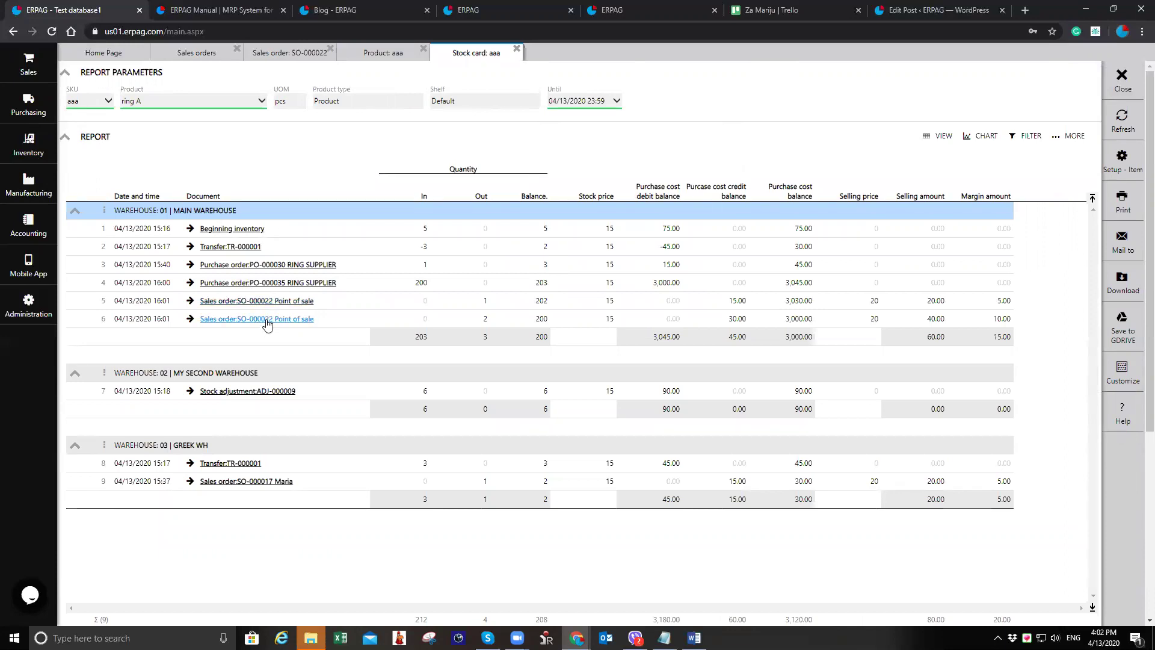
pyautogui.click(491, 305)
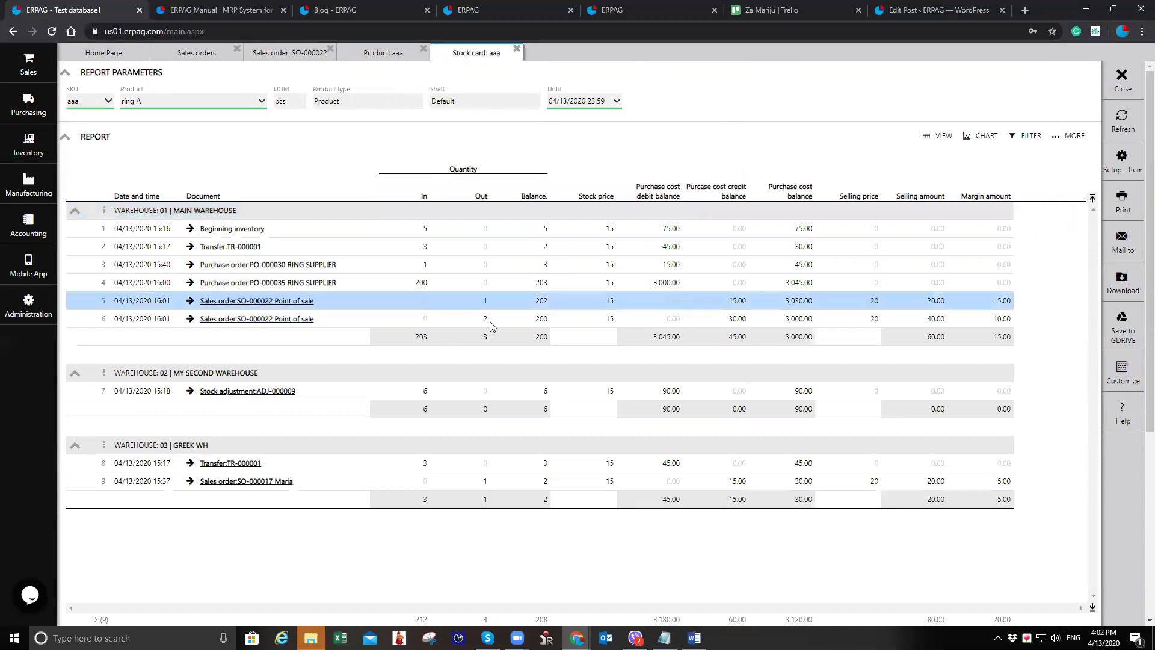
pyautogui.click(492, 314)
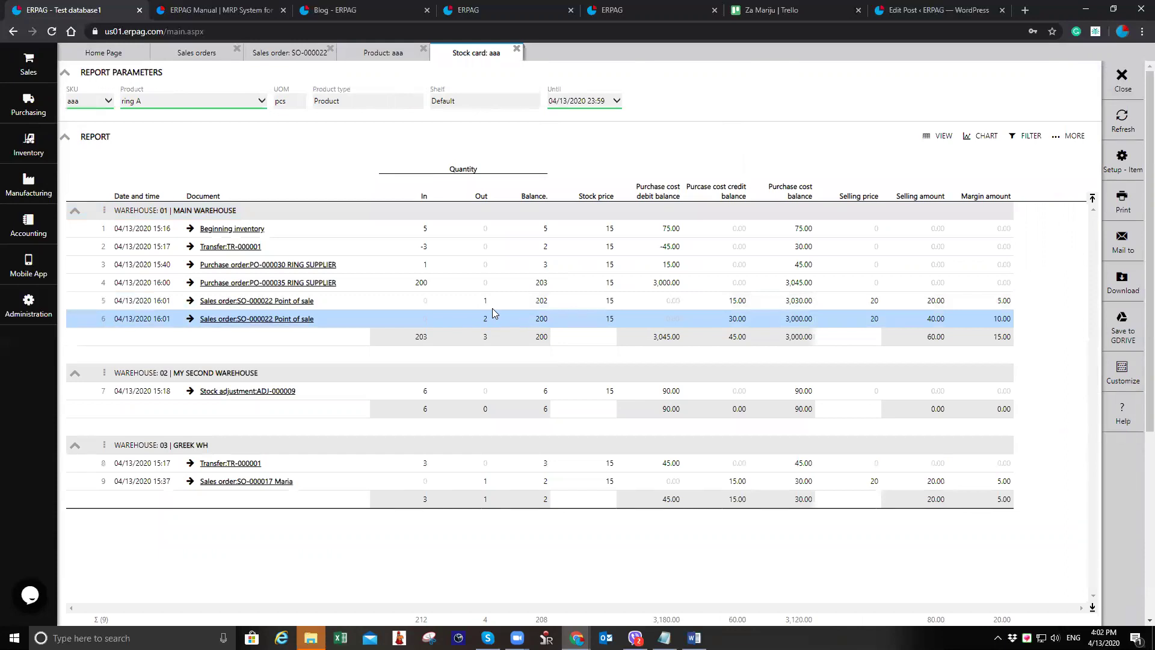
# - Return to the Point of sale sales order and open a new point of sale receipt
pyautogui.click(306, 55)
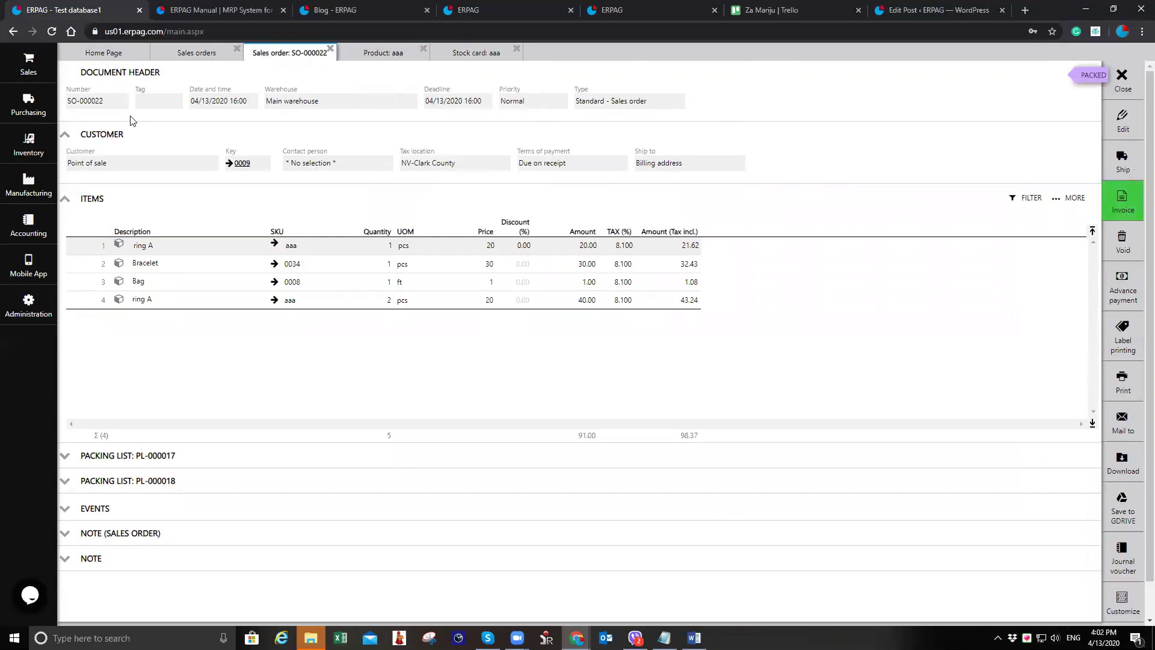
pyautogui.click(28, 63)
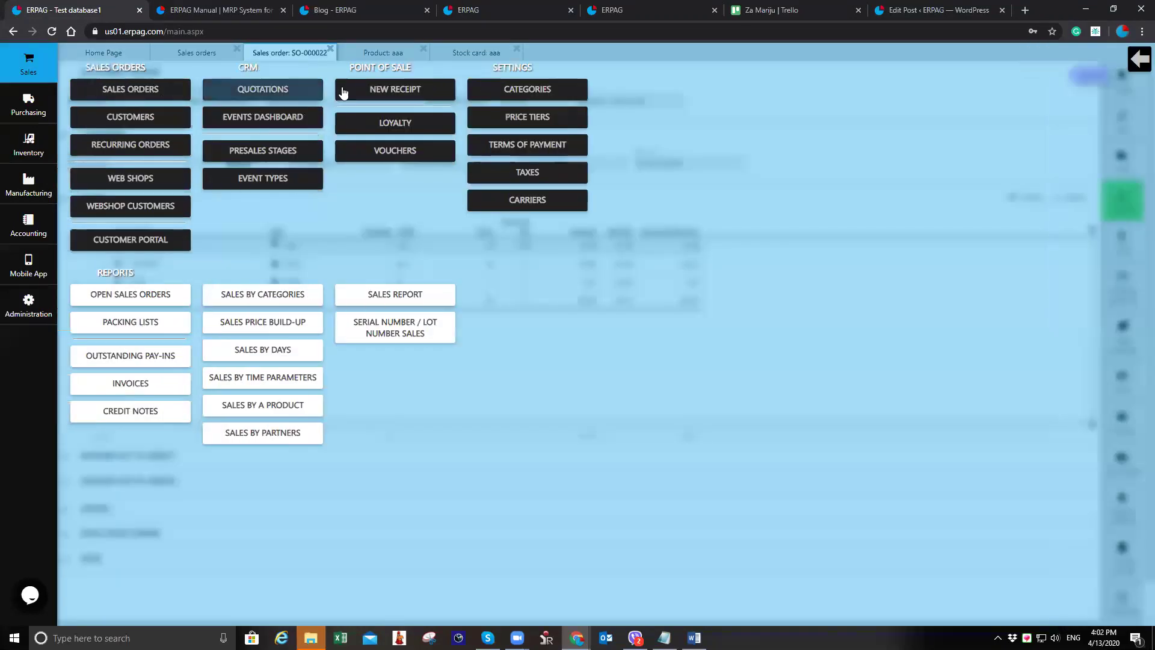
pyautogui.click(385, 90)
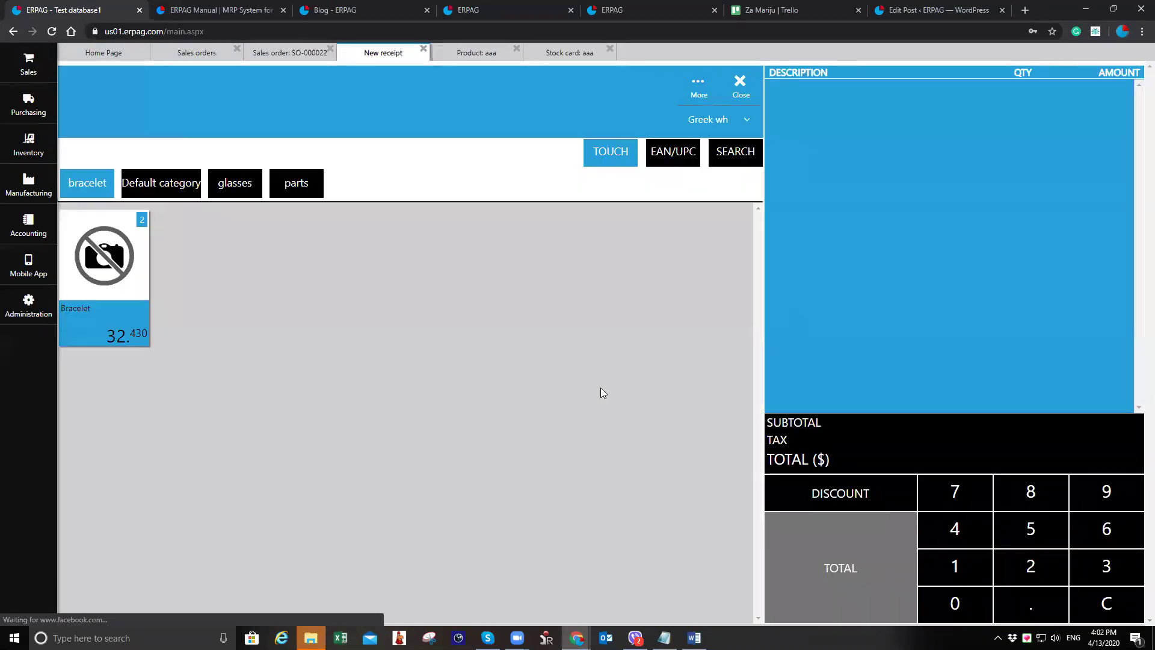
# - Find ring A by searching the receipt's product list for "ring" and add one piece to the receipt
pyautogui.click(160, 187)
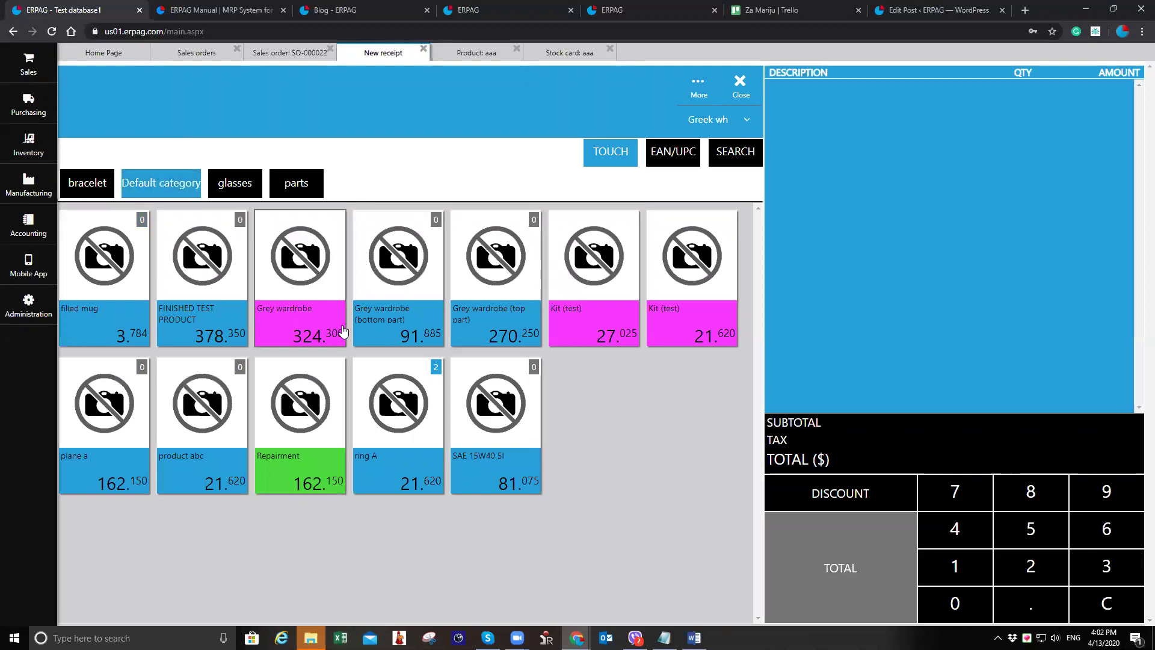
pyautogui.click(724, 120)
pyautogui.click(379, 201)
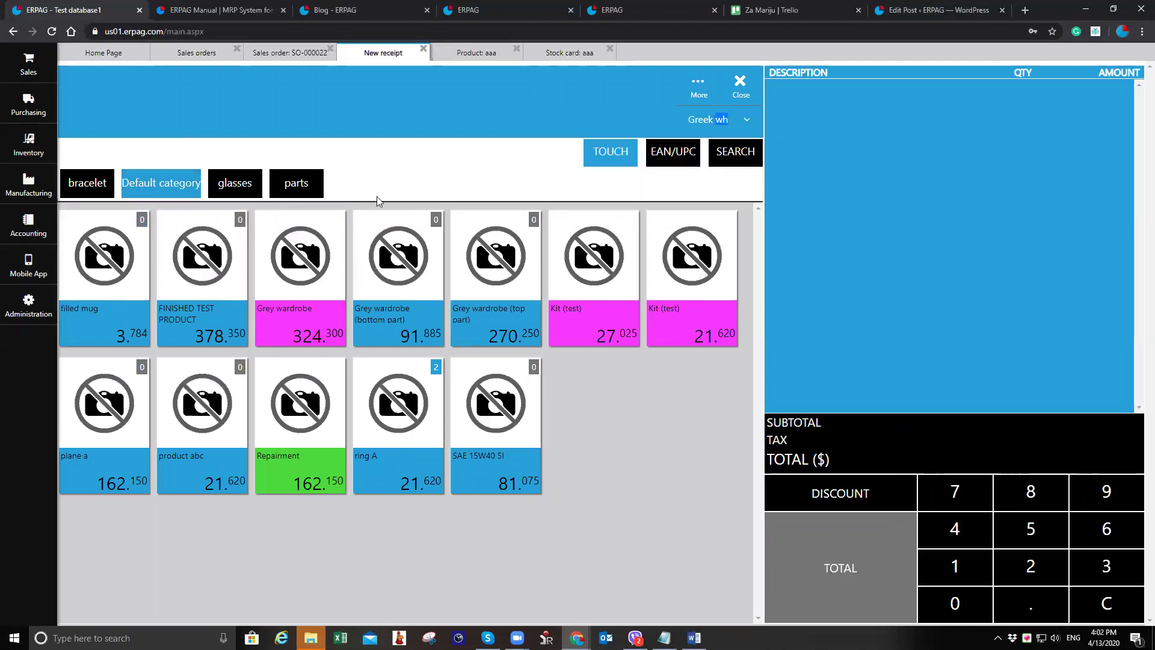
pyautogui.click(735, 153)
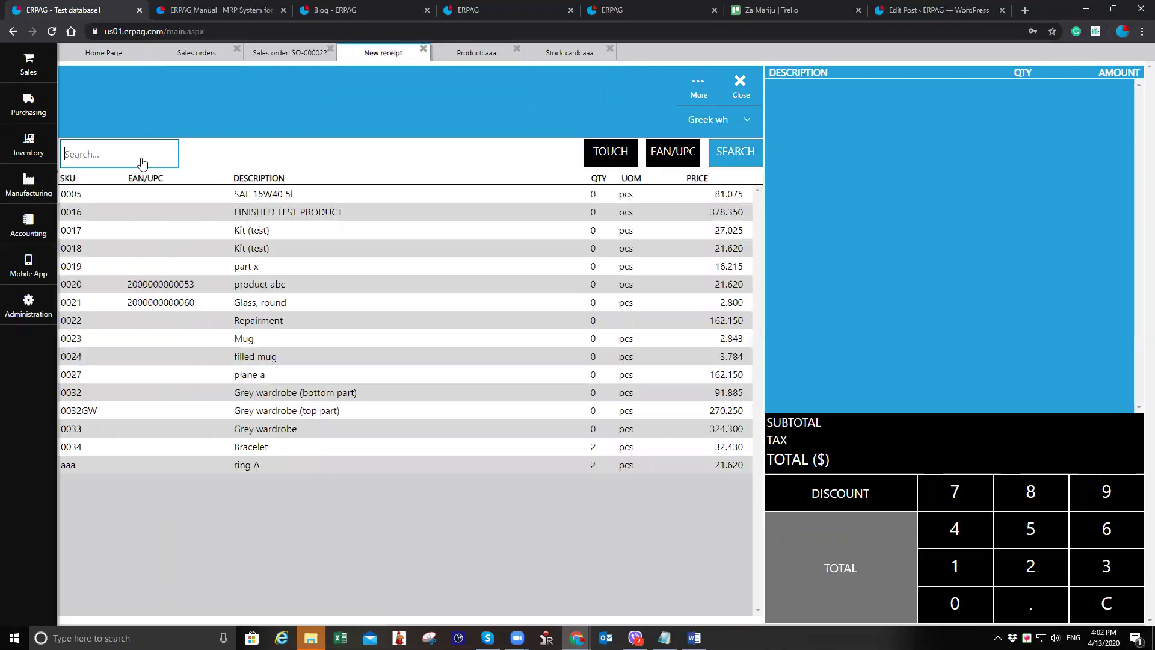
pyautogui.write('ring')
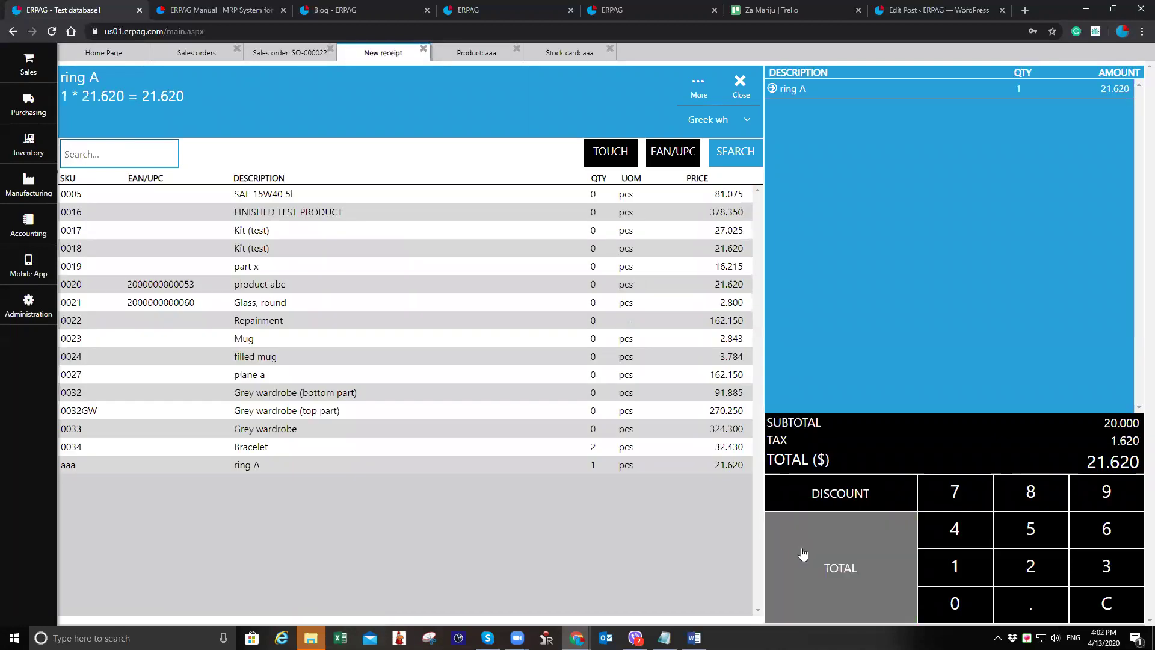
# - Total the receipt, complete it with a cash payment and dismiss the receipt preview without printing
pyautogui.click(805, 556)
pyautogui.click(867, 544)
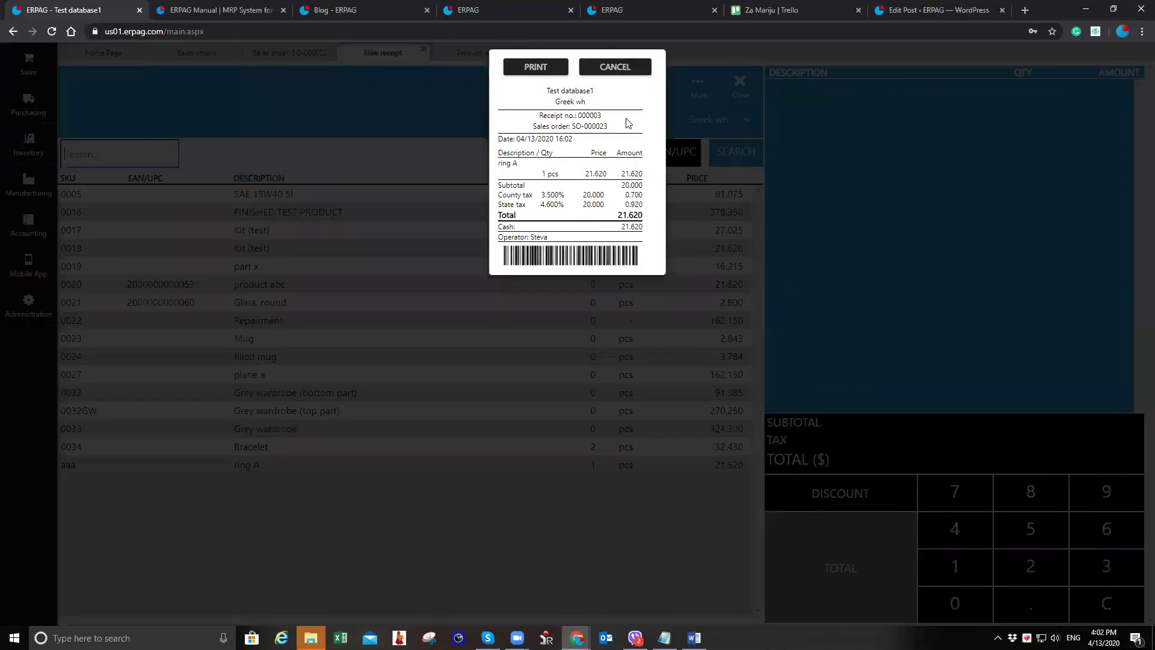
pyautogui.click(628, 71)
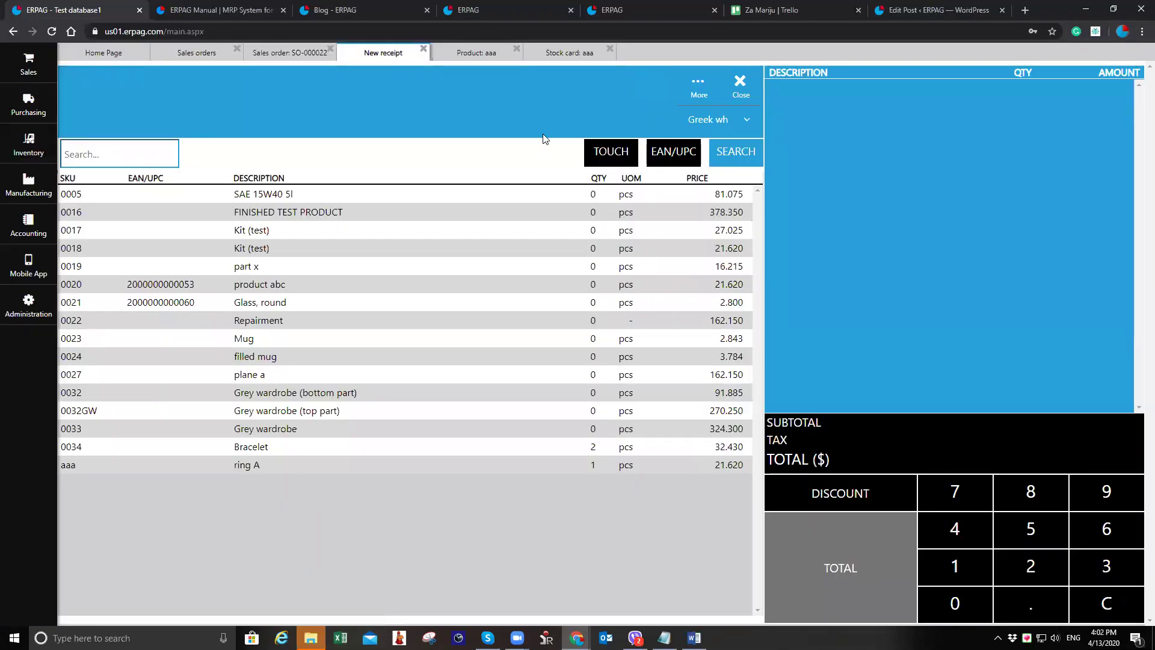
# - Close sales order SO-000022 and open the new Point of sale order SO-000023 from the refreshed sales orders list
pyautogui.click(28, 64)
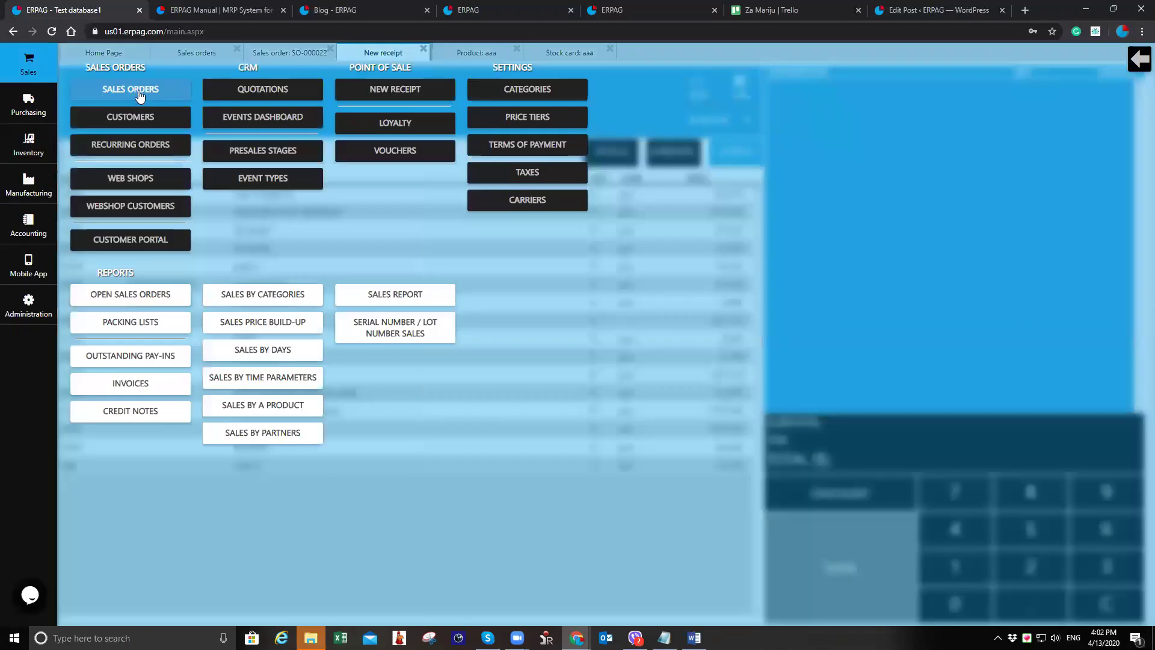
pyautogui.click(123, 90)
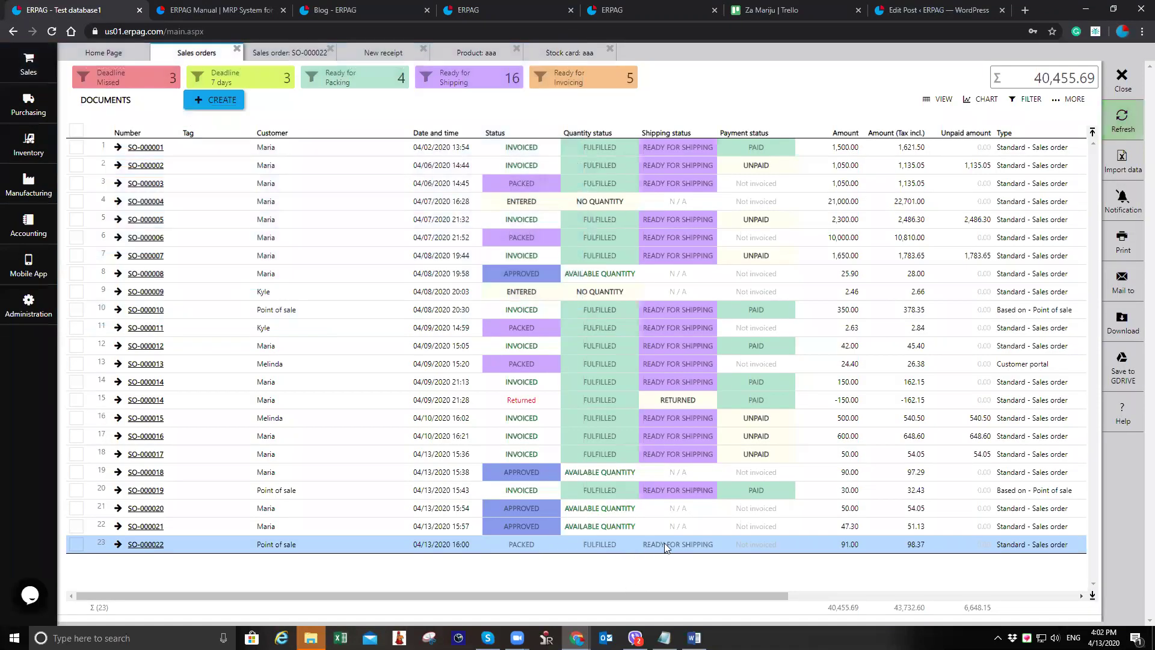
pyautogui.click(149, 544)
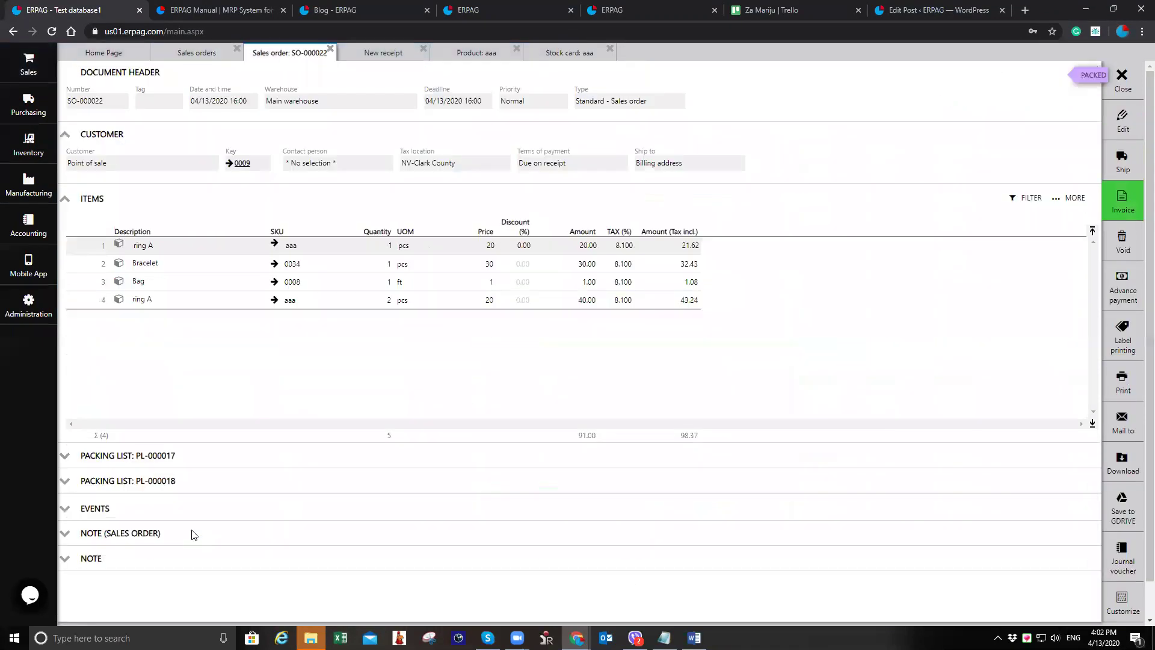
pyautogui.click(1125, 95)
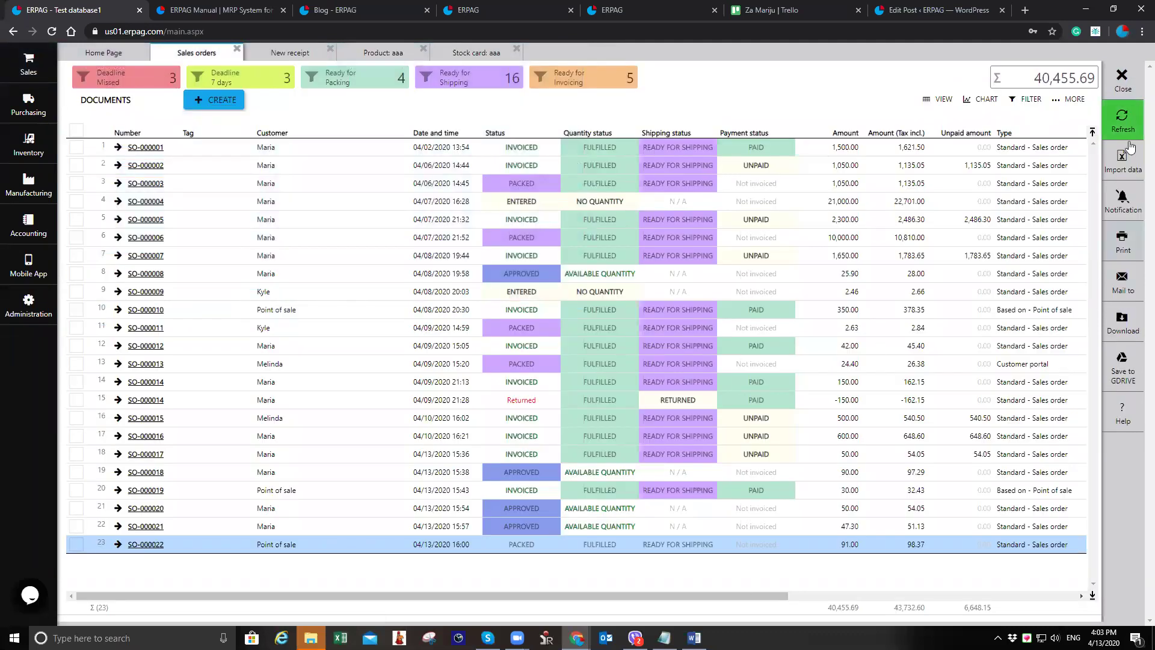
pyautogui.click(389, 565)
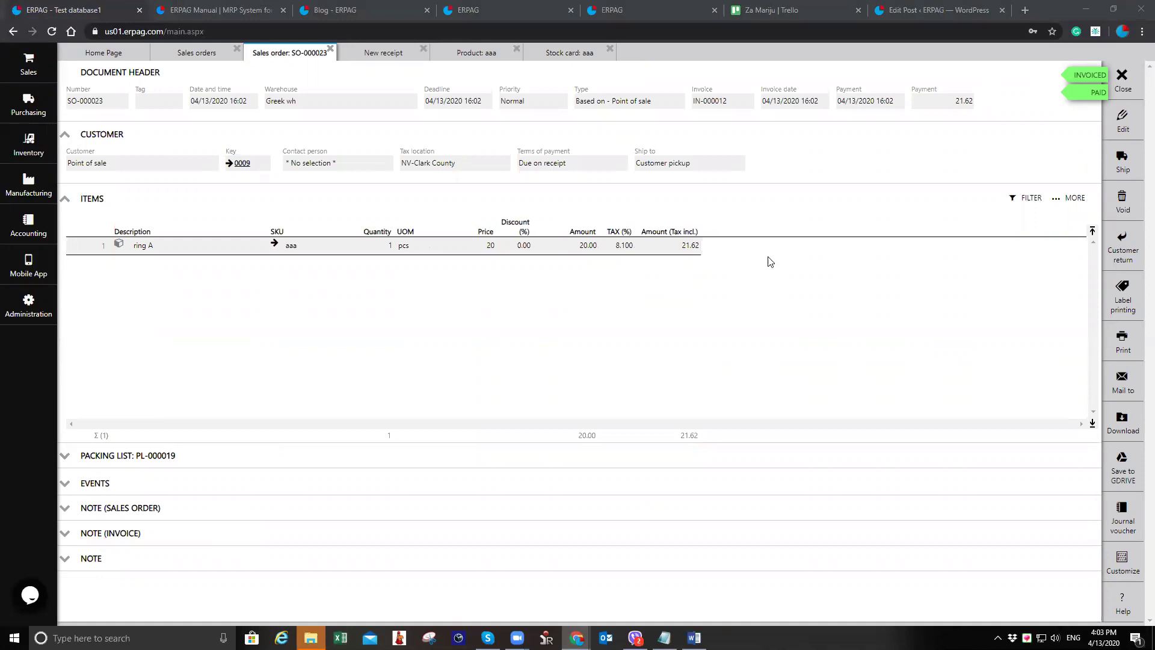
# - Return to the new receipt and examine the touch product categories and the EAN/UPC entry mode
pyautogui.click(369, 53)
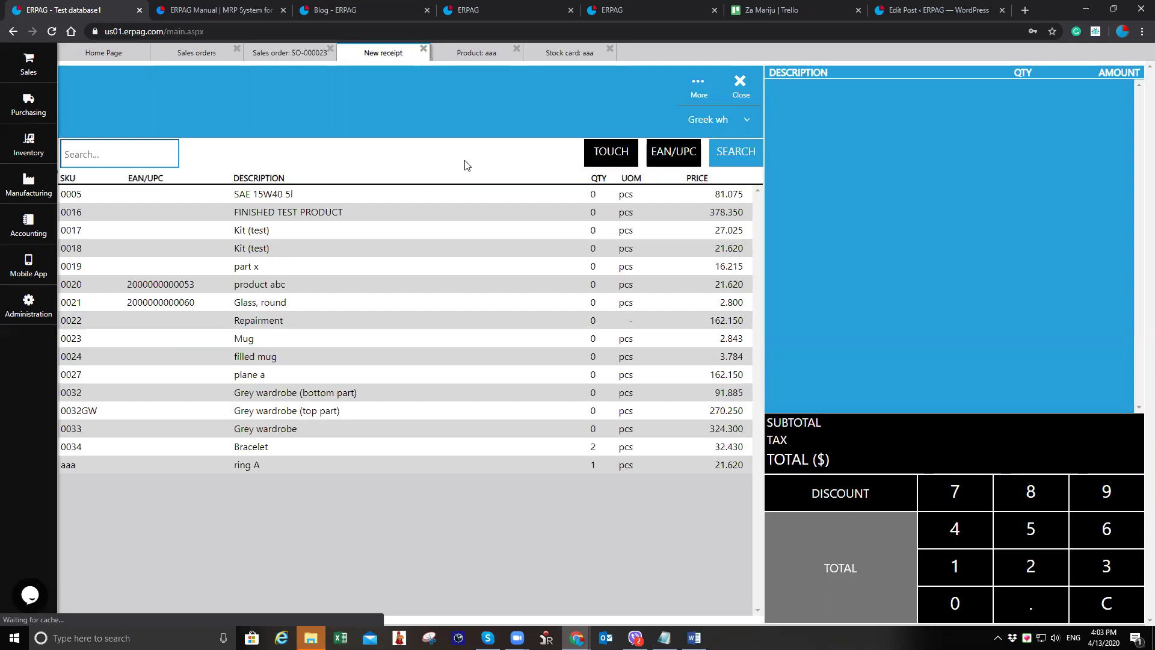
pyautogui.click(604, 153)
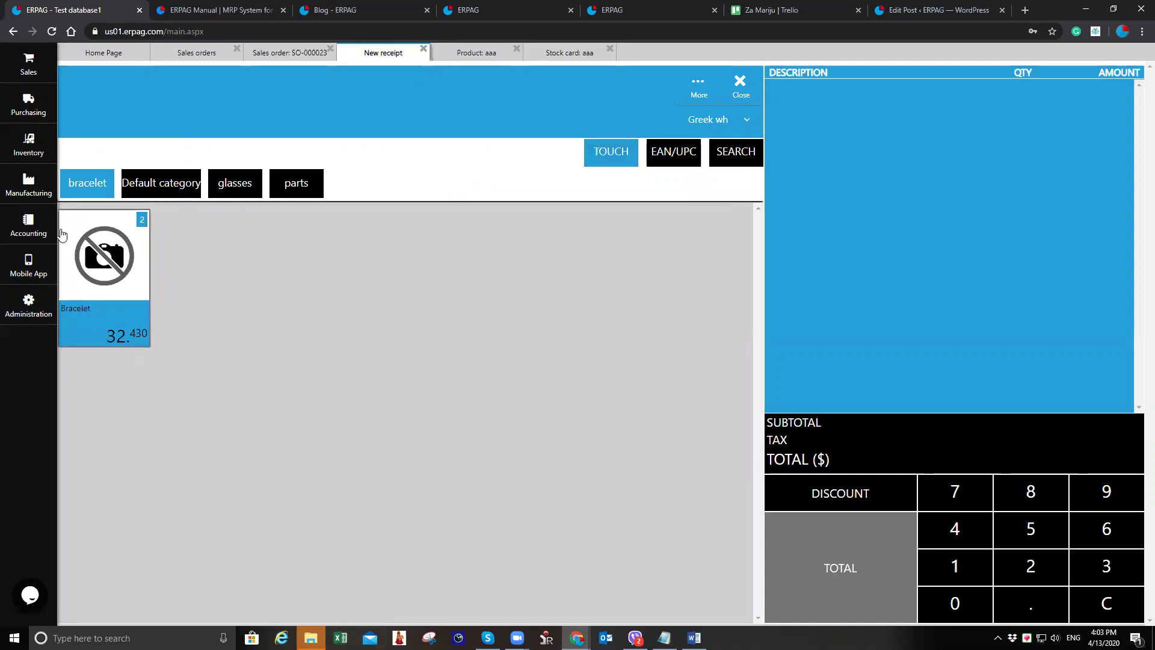
pyautogui.click(243, 184)
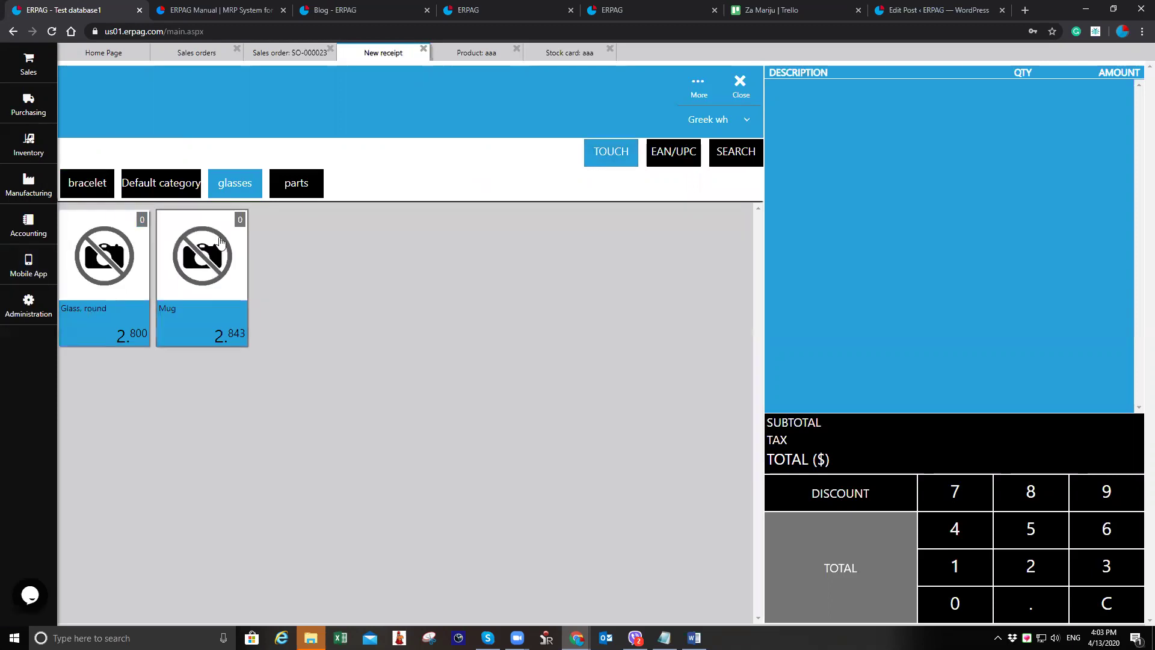
pyautogui.click(294, 184)
pyautogui.click(163, 188)
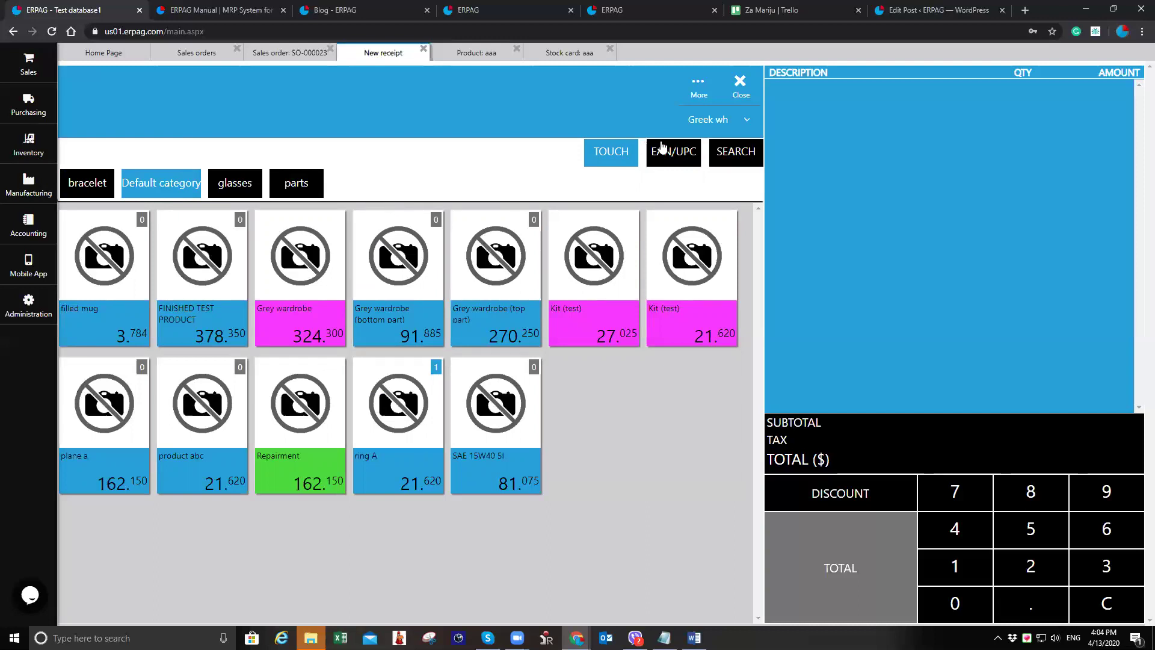
pyautogui.click(674, 159)
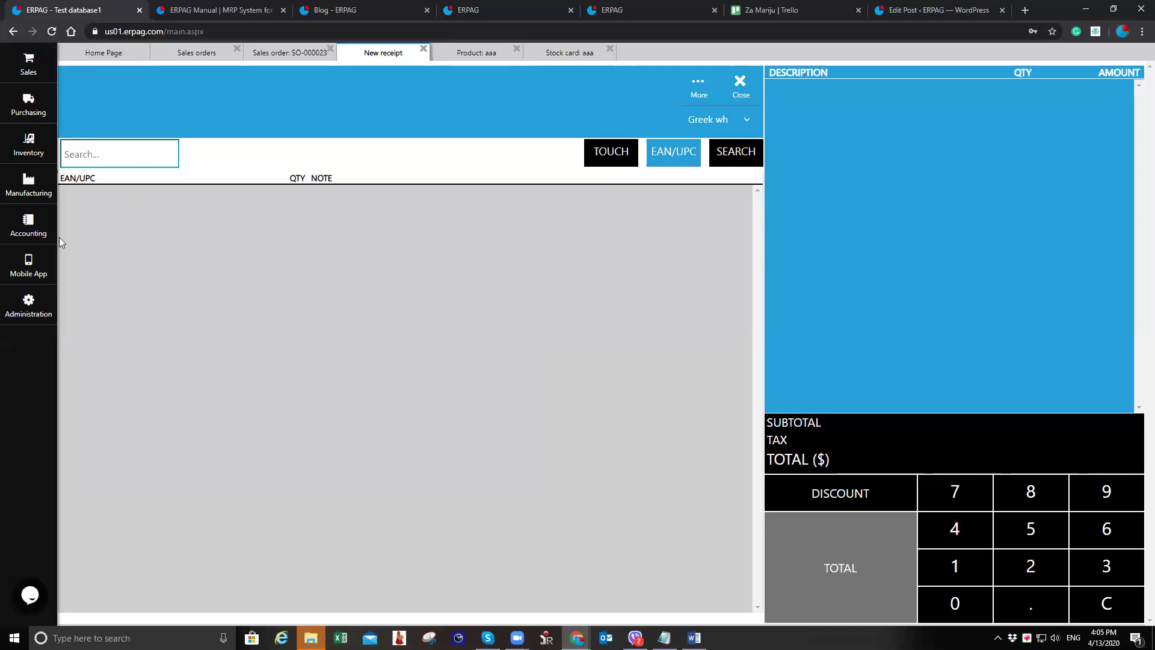
# - Open the smart phone Point of sale app in the emulator and look through its product list
pyautogui.click(24, 262)
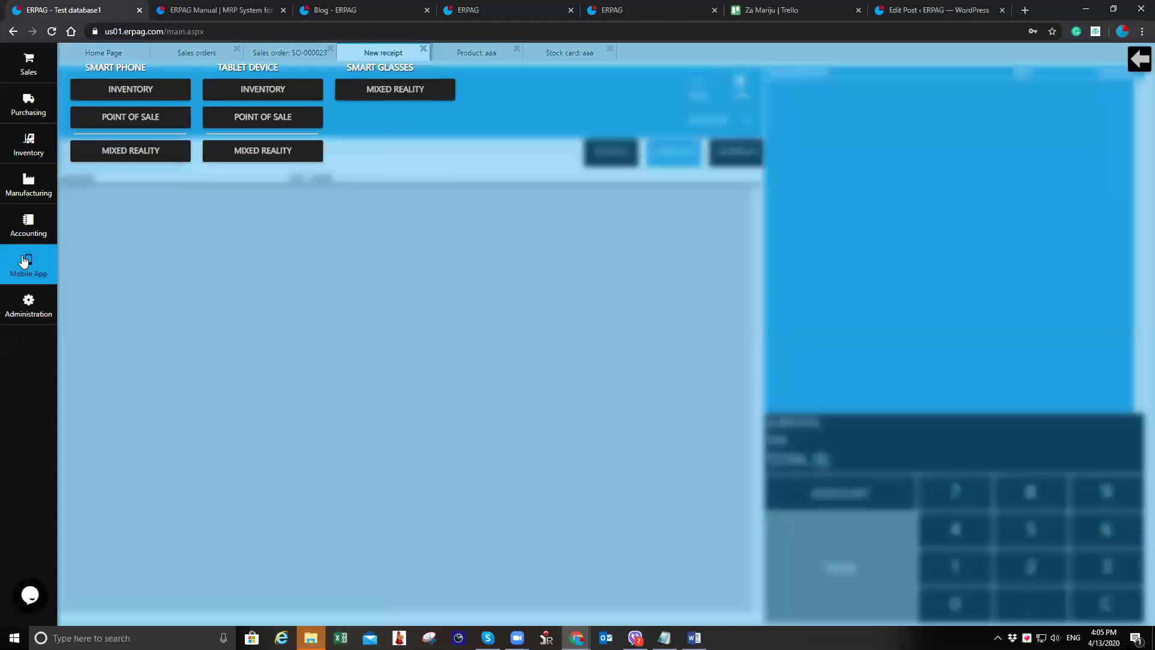
pyautogui.click(144, 118)
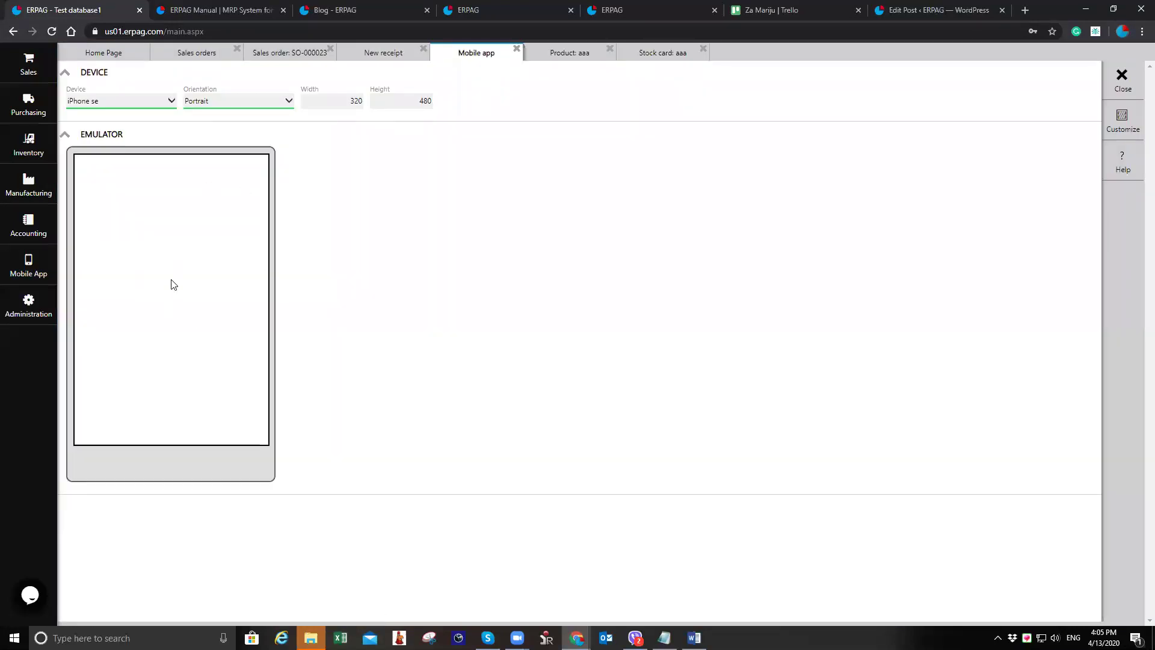
pyautogui.hotkey('ctrl', 'p')
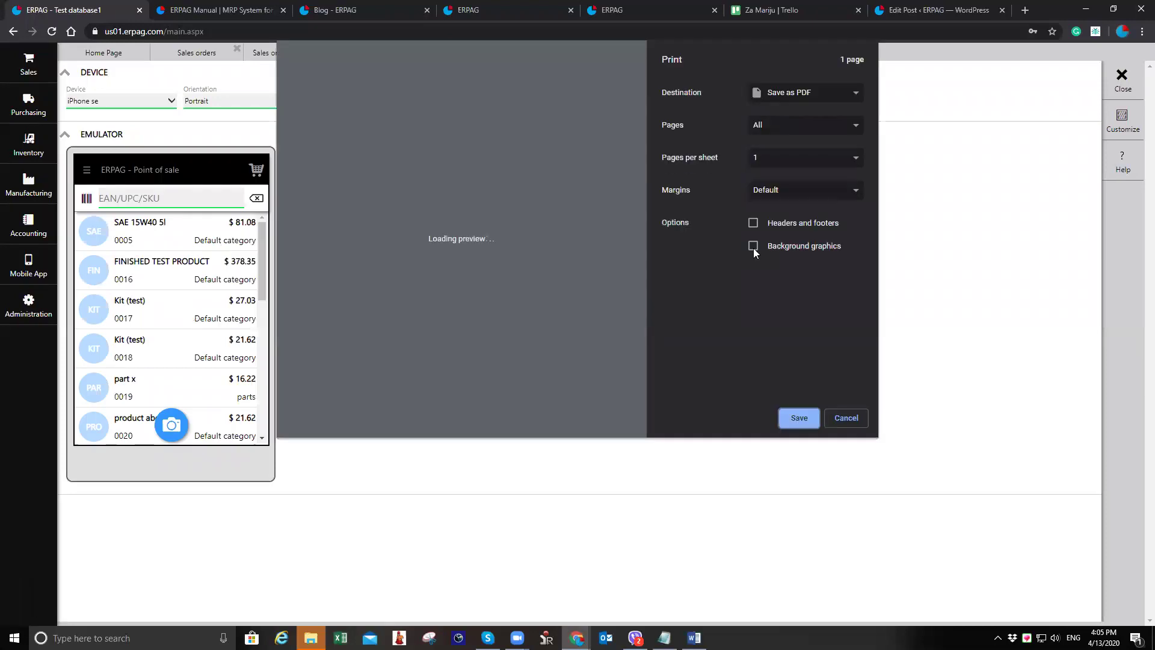
pyautogui.click(847, 417)
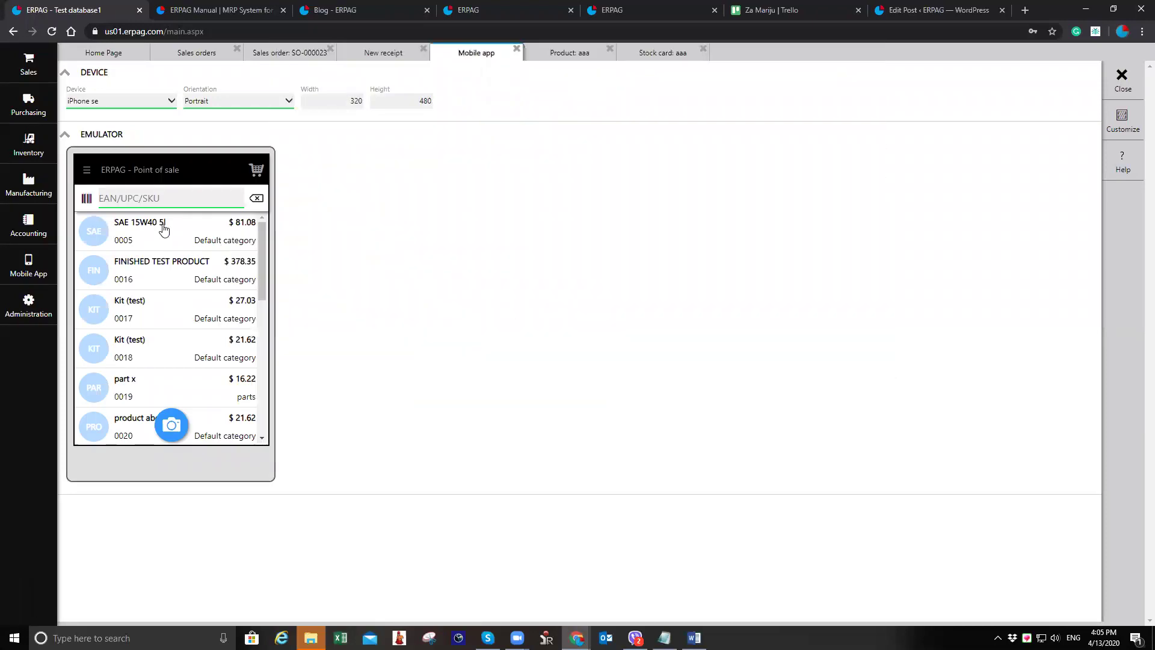
pyautogui.scroll(-10, 157, 272)
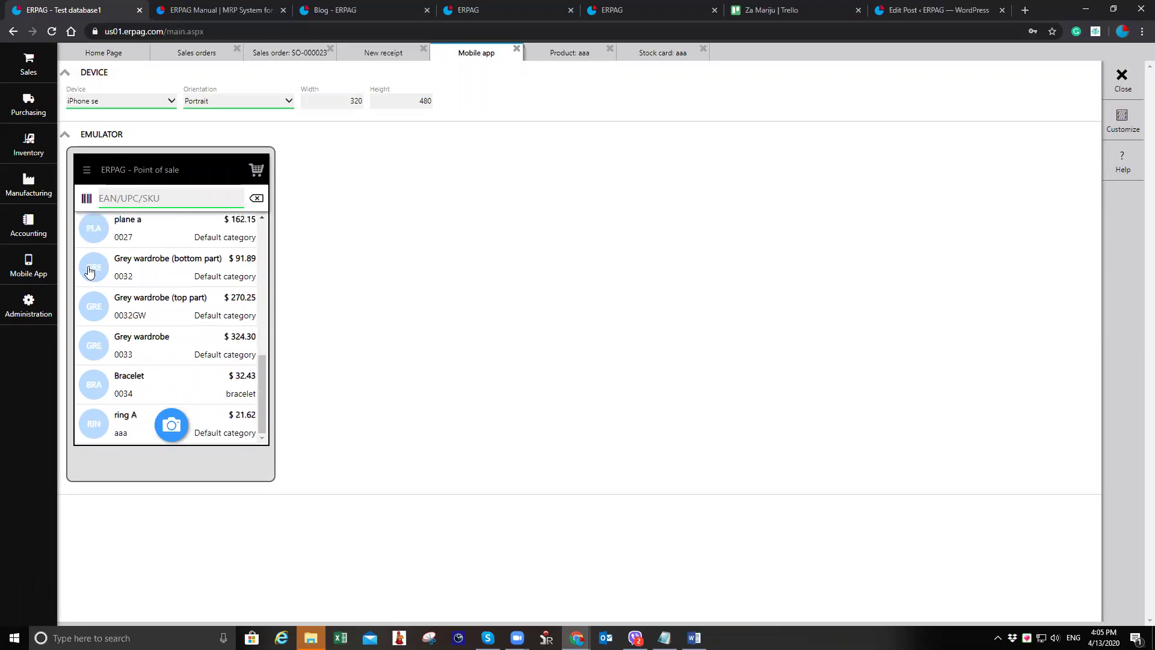
pyautogui.scroll(5, 124, 302)
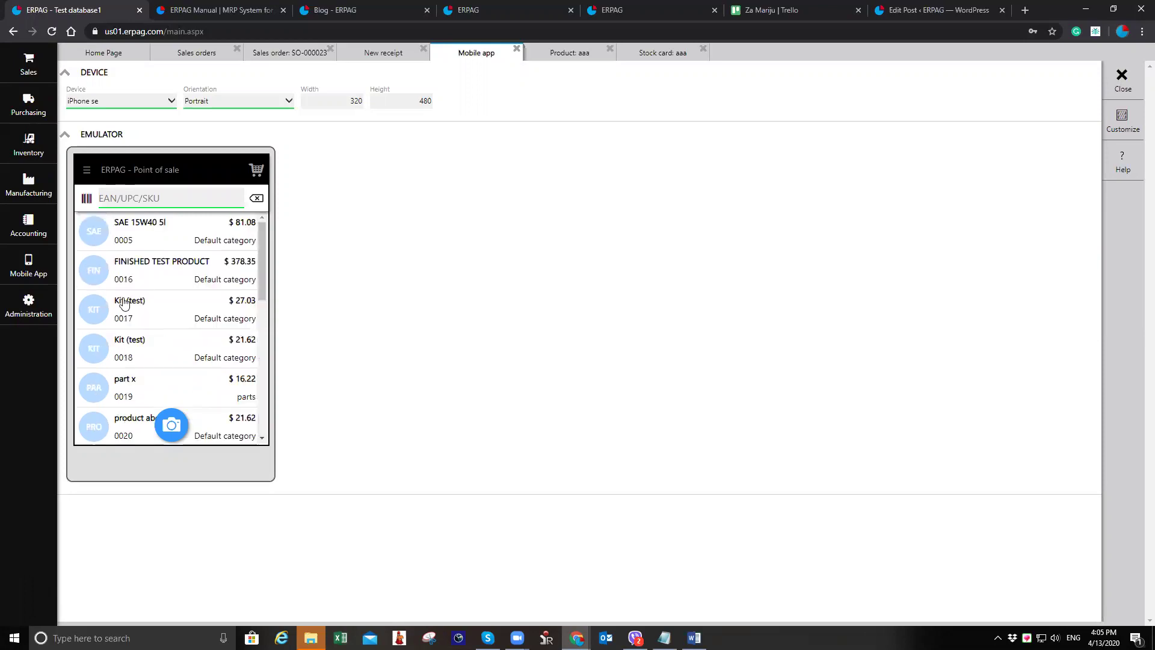
# - Examine the mobile app's module and warehouse choices and the emulator's device and orientation options
pyautogui.click(86, 172)
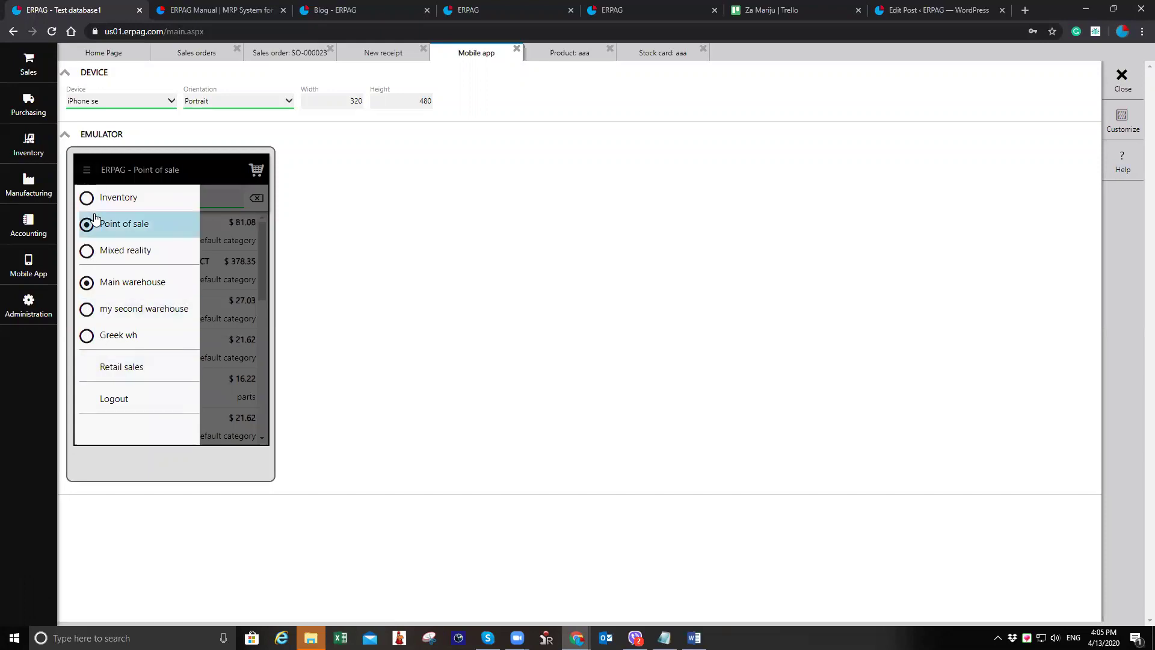
pyautogui.click(86, 170)
pyautogui.click(159, 108)
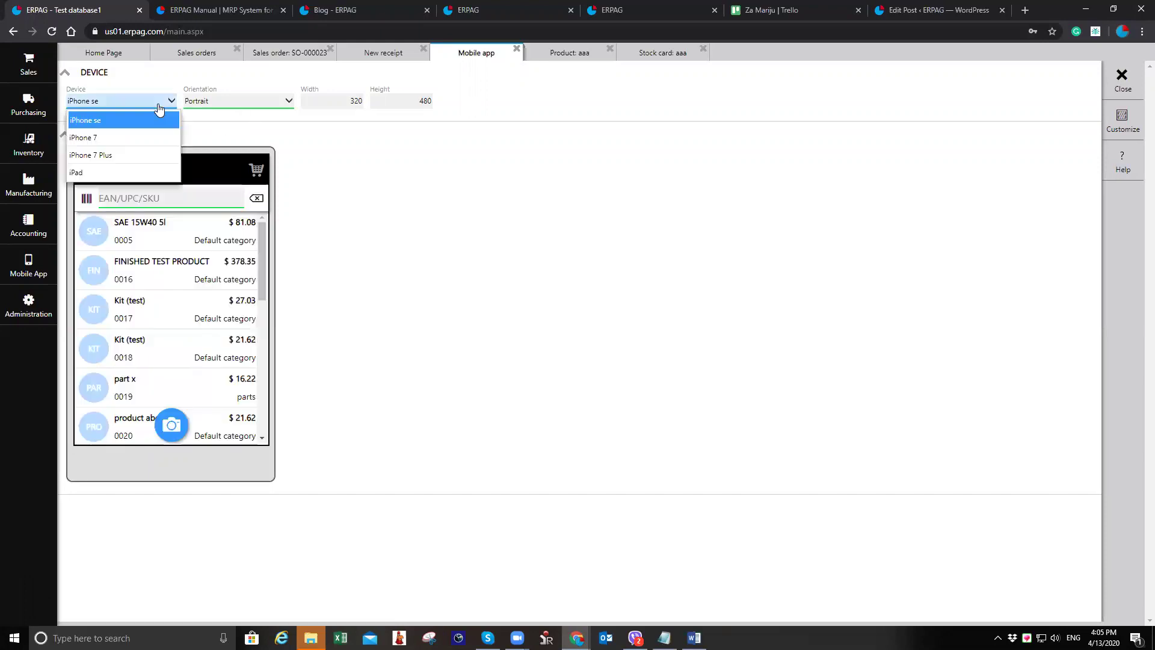
pyautogui.click(144, 104)
pyautogui.click(229, 105)
pyautogui.click(229, 105)
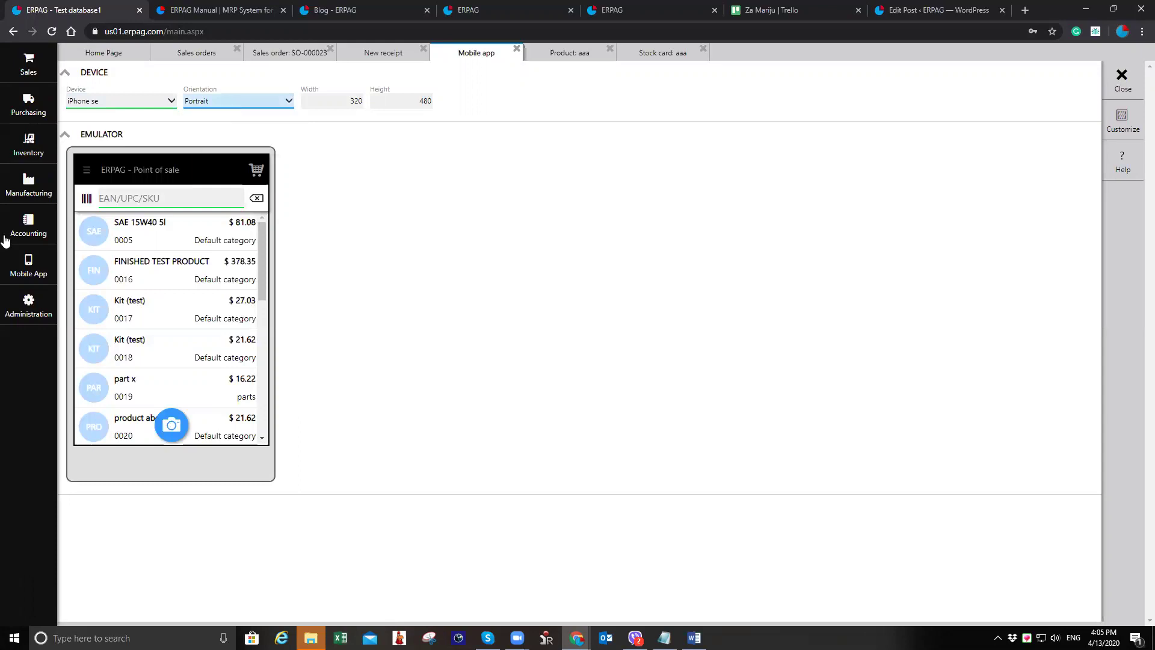
# - Close the smart phone emulator, open the tablet Point of sale app and look through its product list
pyautogui.click(516, 50)
pyautogui.click(26, 265)
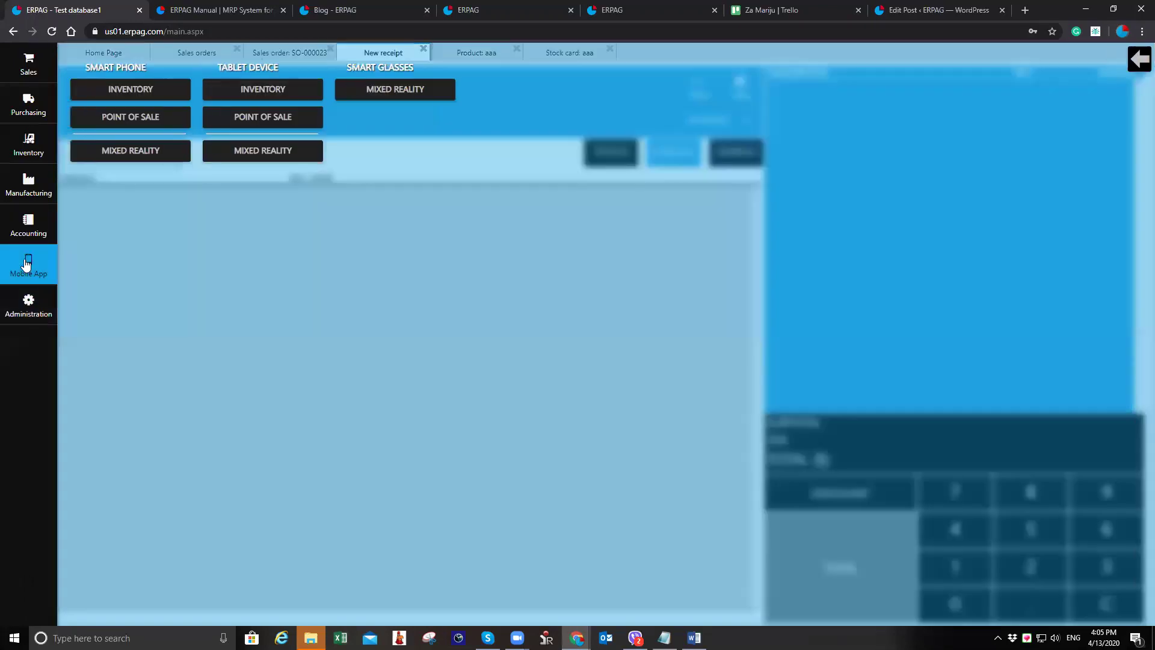
pyautogui.click(293, 117)
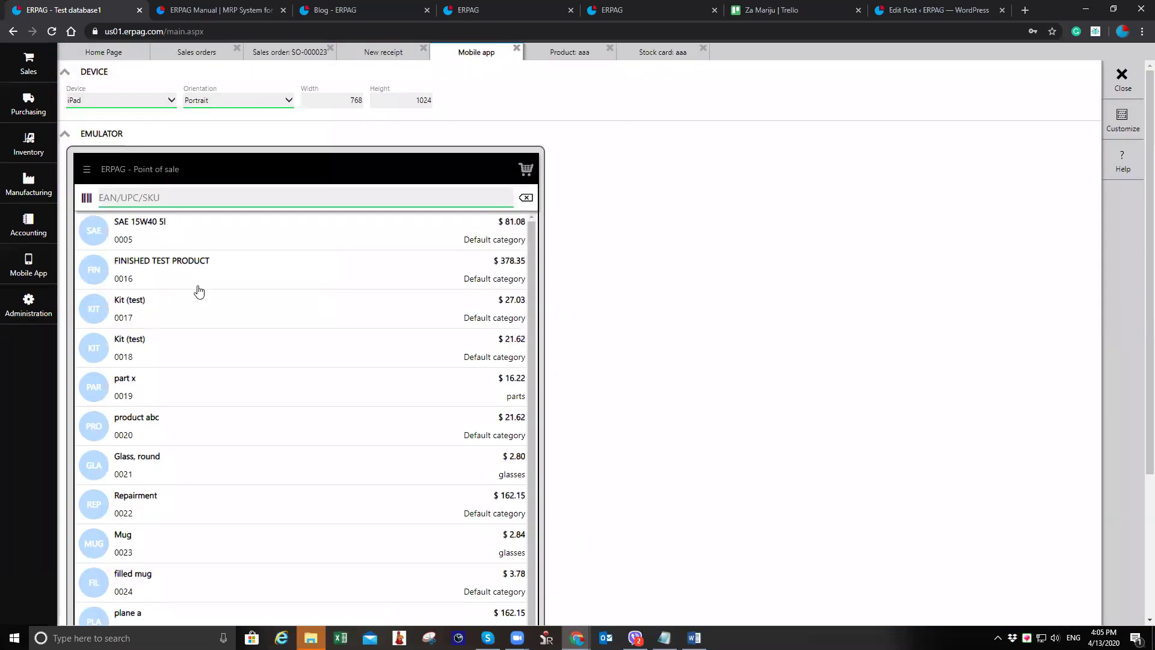
pyautogui.scroll(-3, 213, 290)
pyautogui.scroll(2, 214, 290)
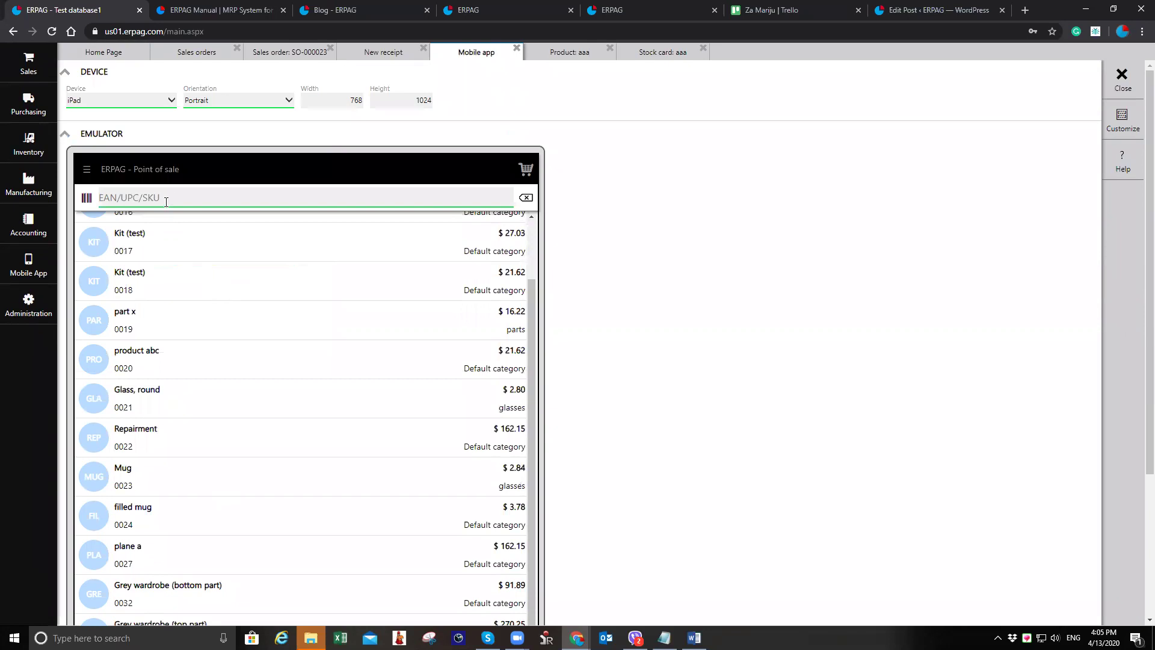
# - Switch the tablet app's search to text filtering, filter the products by "ring" and add ring A to the cart
pyautogui.click(198, 201)
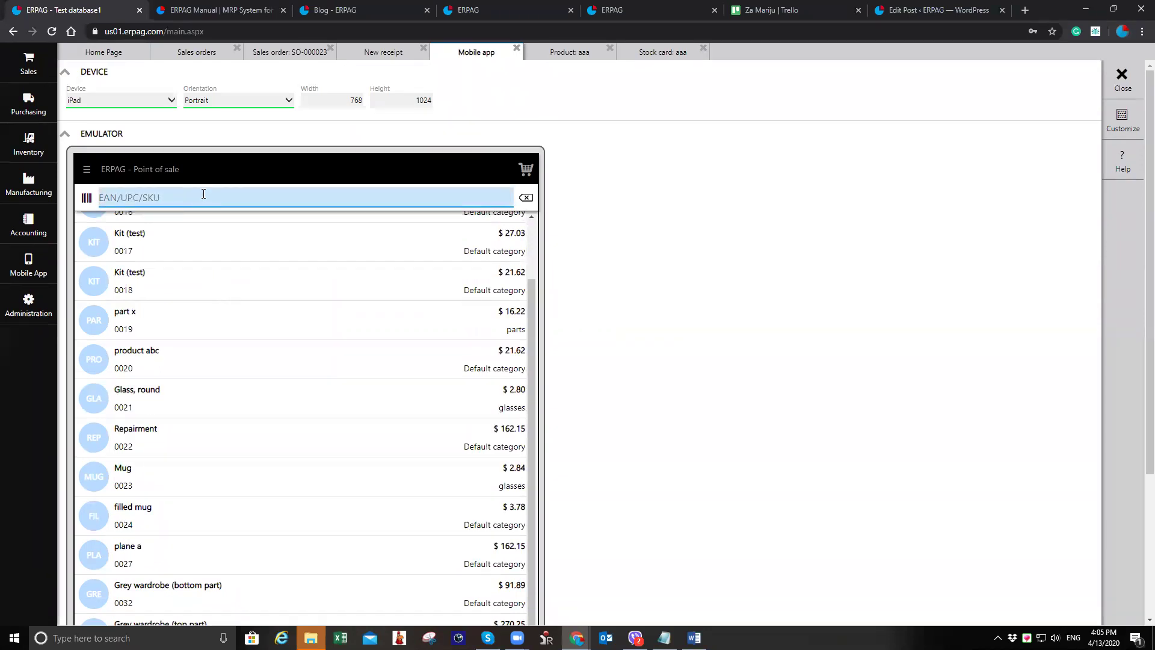
pyautogui.click(87, 198)
pyautogui.write('ring')
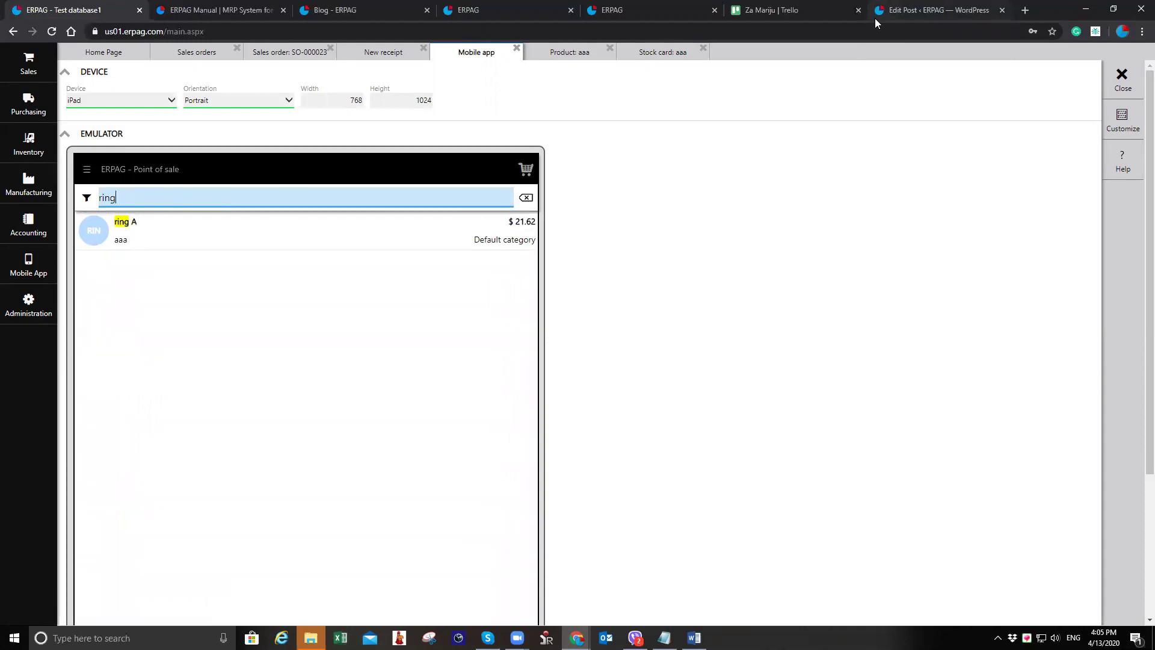
pyautogui.click(241, 223)
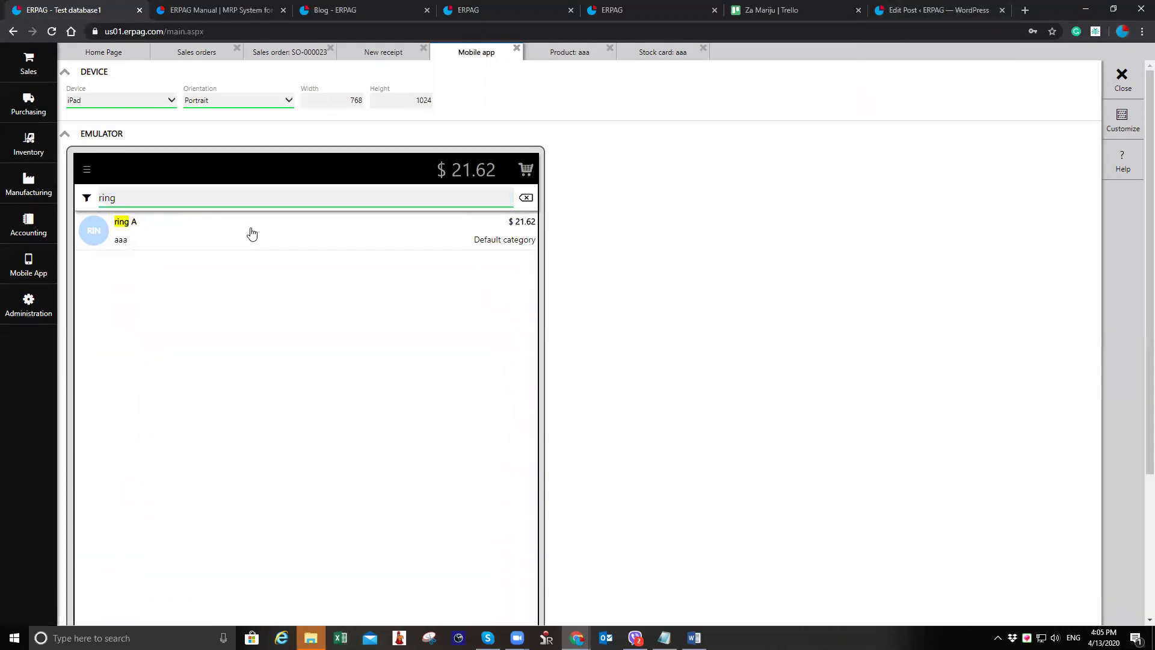
# - Review the tablet app's cart and open its list of retail sales
pyautogui.click(526, 170)
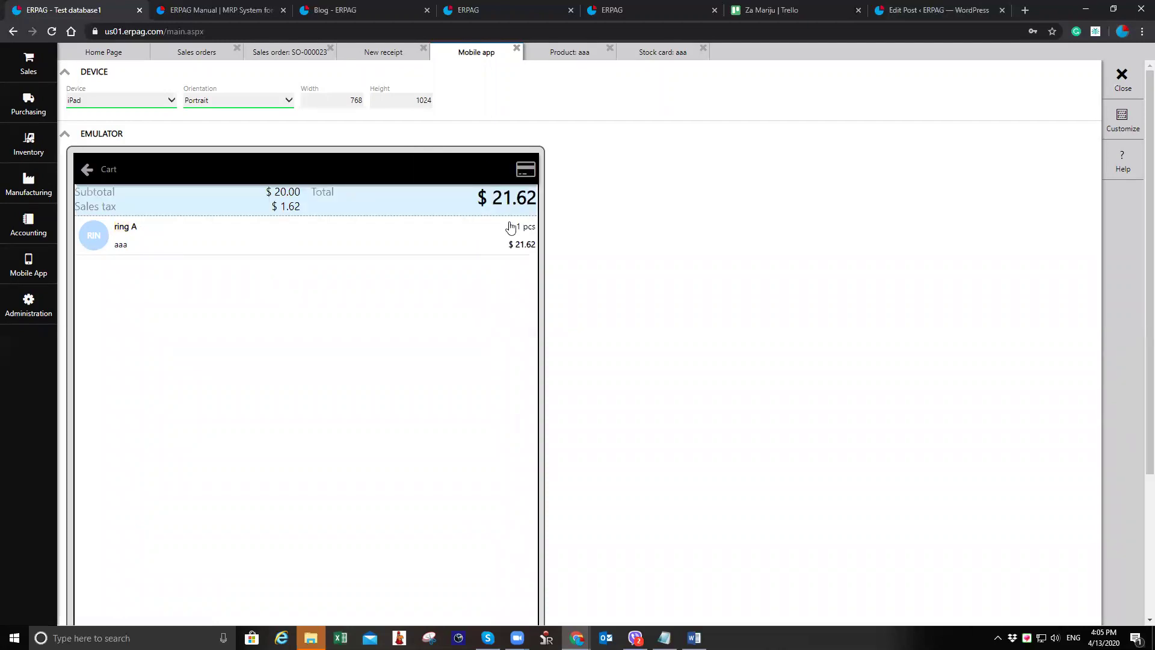
pyautogui.click(87, 170)
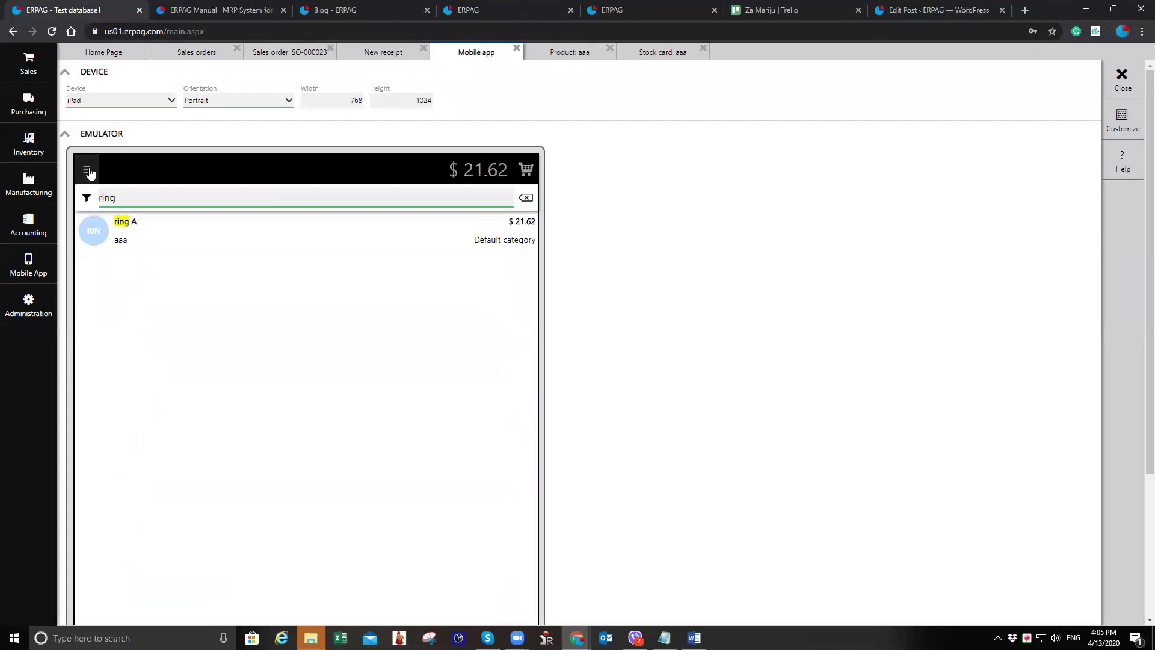
pyautogui.click(88, 171)
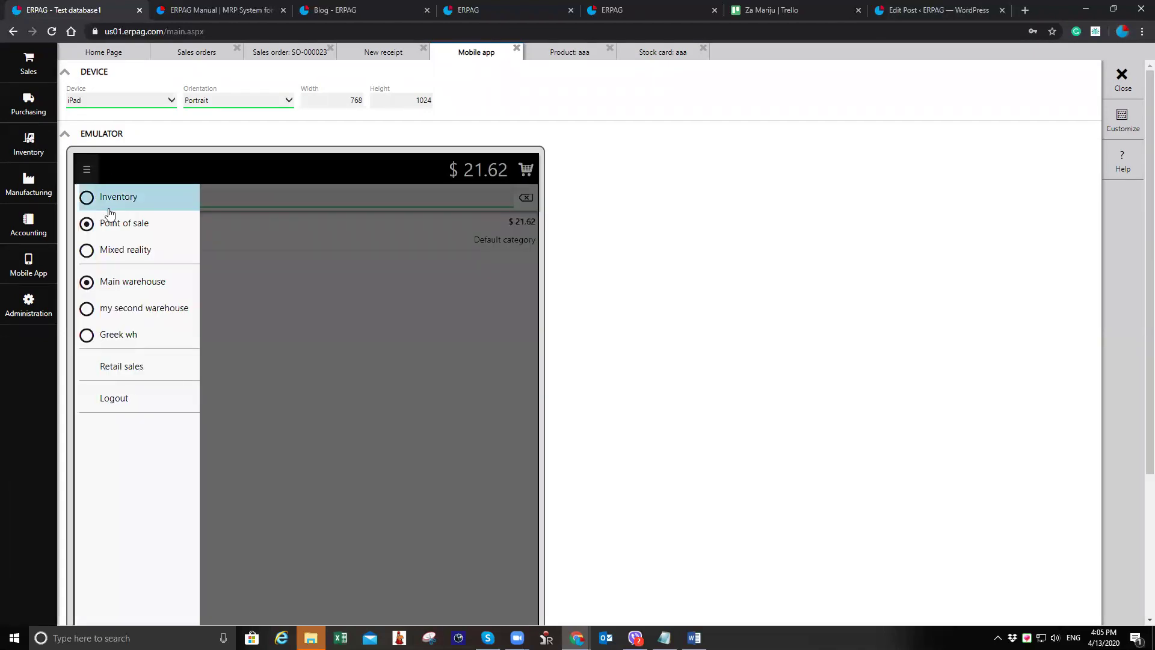
pyautogui.click(173, 375)
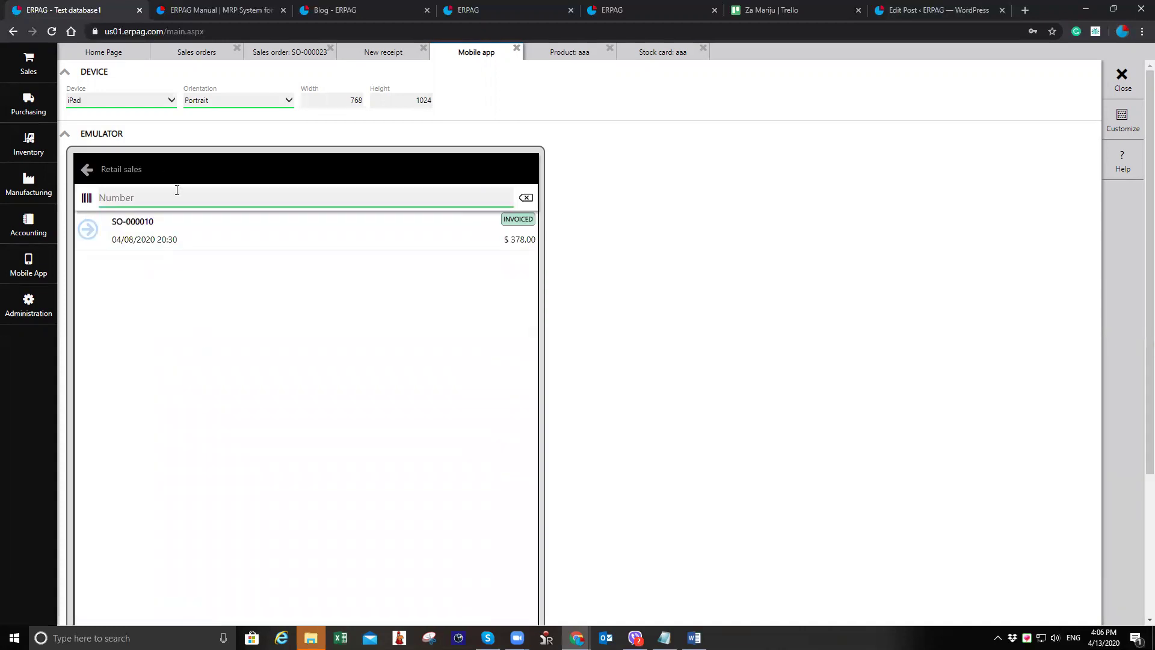
# - Leave the retail sales list, switch the tablet app to the Inventory module and open its shelves list
pyautogui.click(85, 172)
pyautogui.click(85, 171)
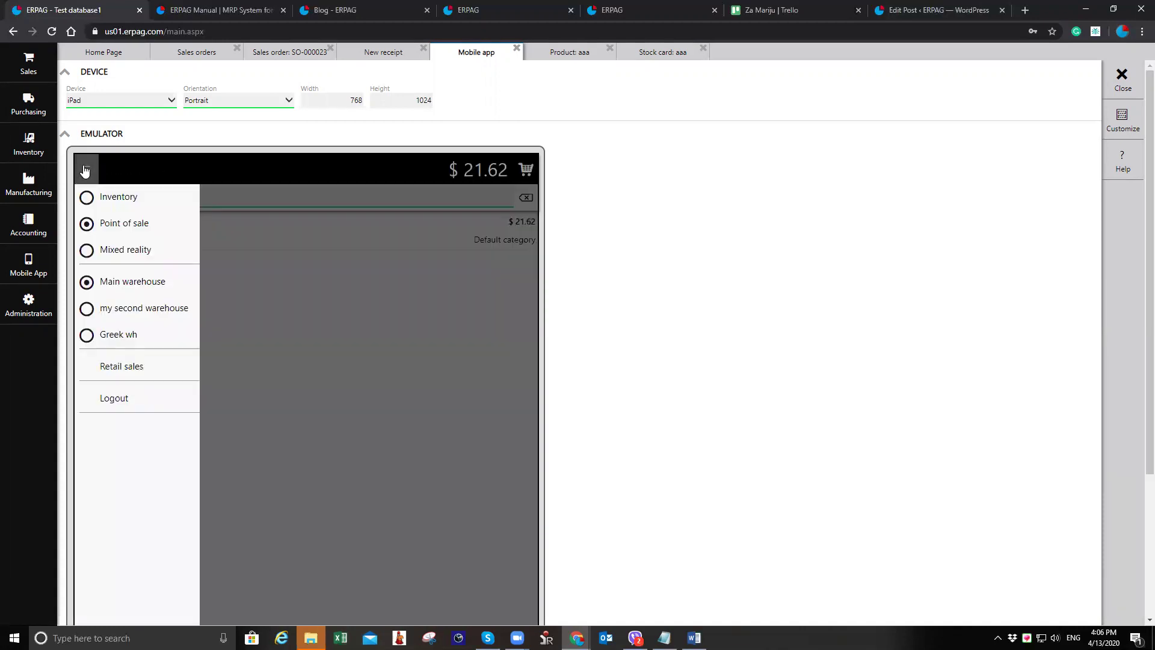
pyautogui.click(86, 197)
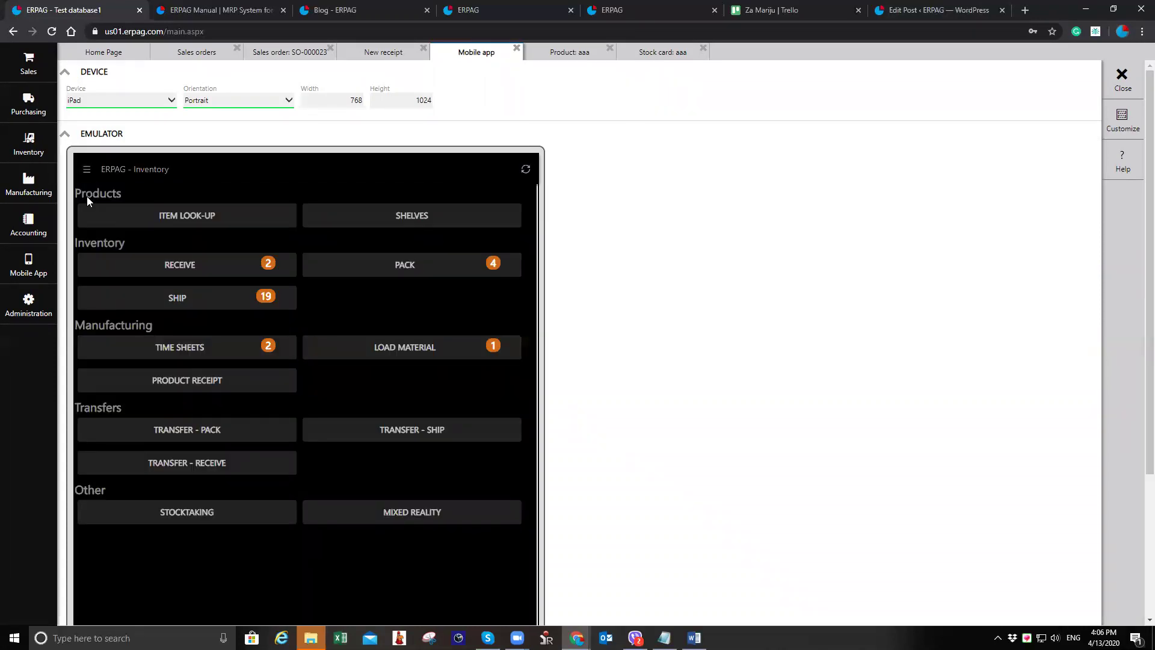
pyautogui.click(206, 216)
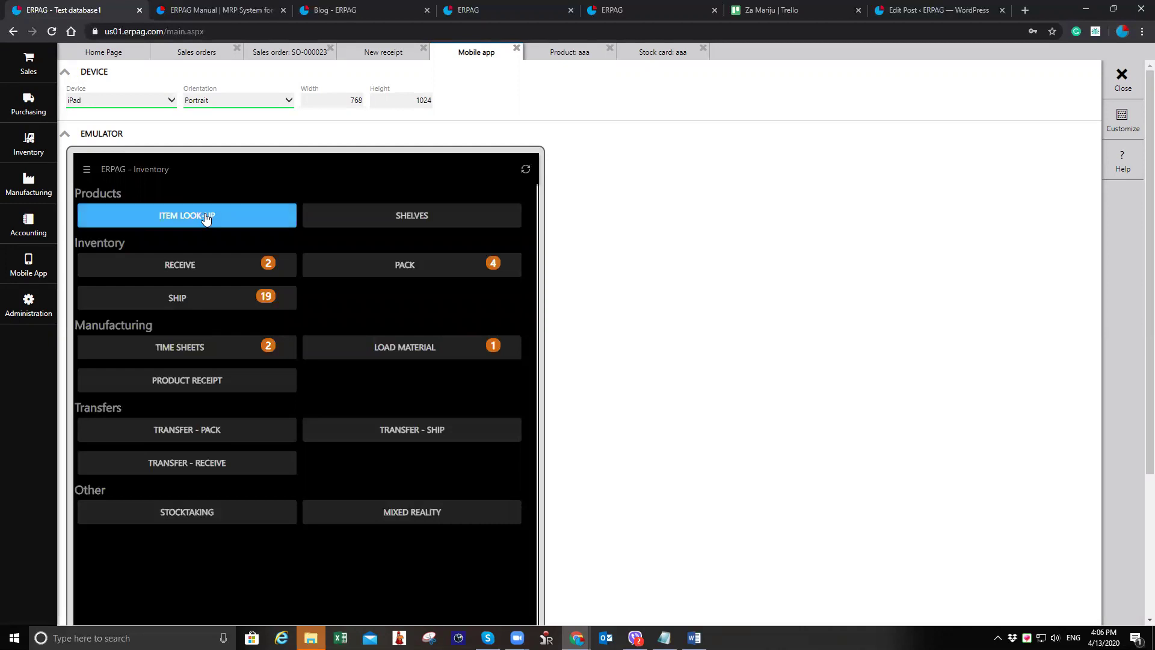
pyautogui.click(386, 216)
pyautogui.click(385, 216)
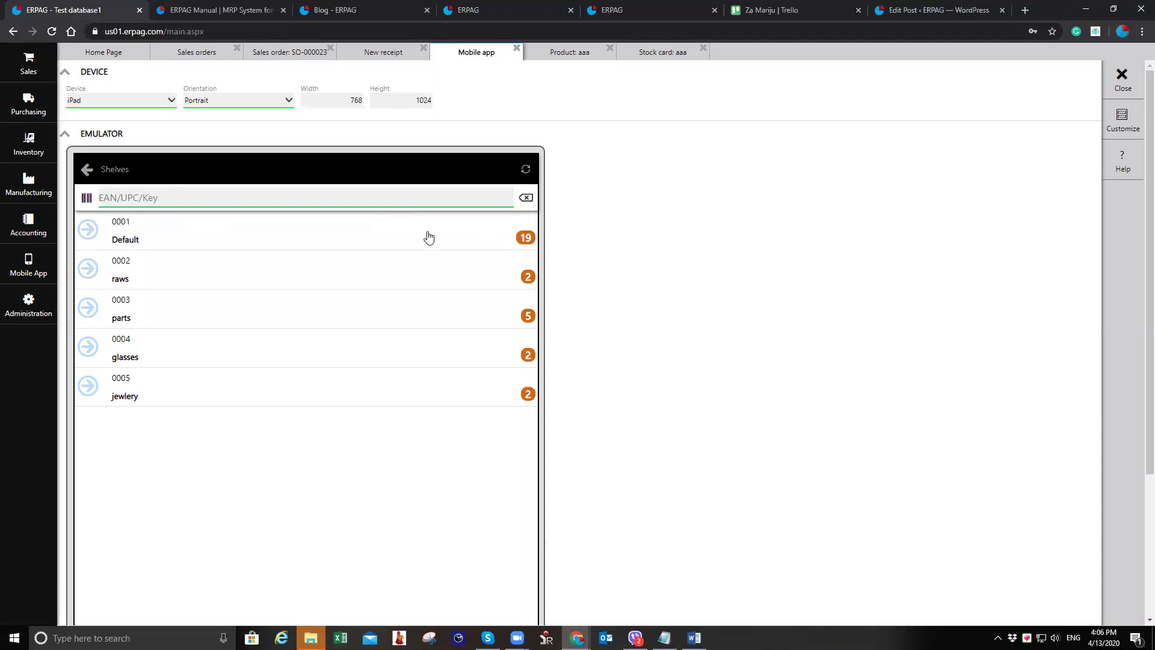
# - Examine the Bracelet on the jewlery shelf and its Set Quantity form, then return to the shelves list
pyautogui.click(285, 390)
pyautogui.click(222, 239)
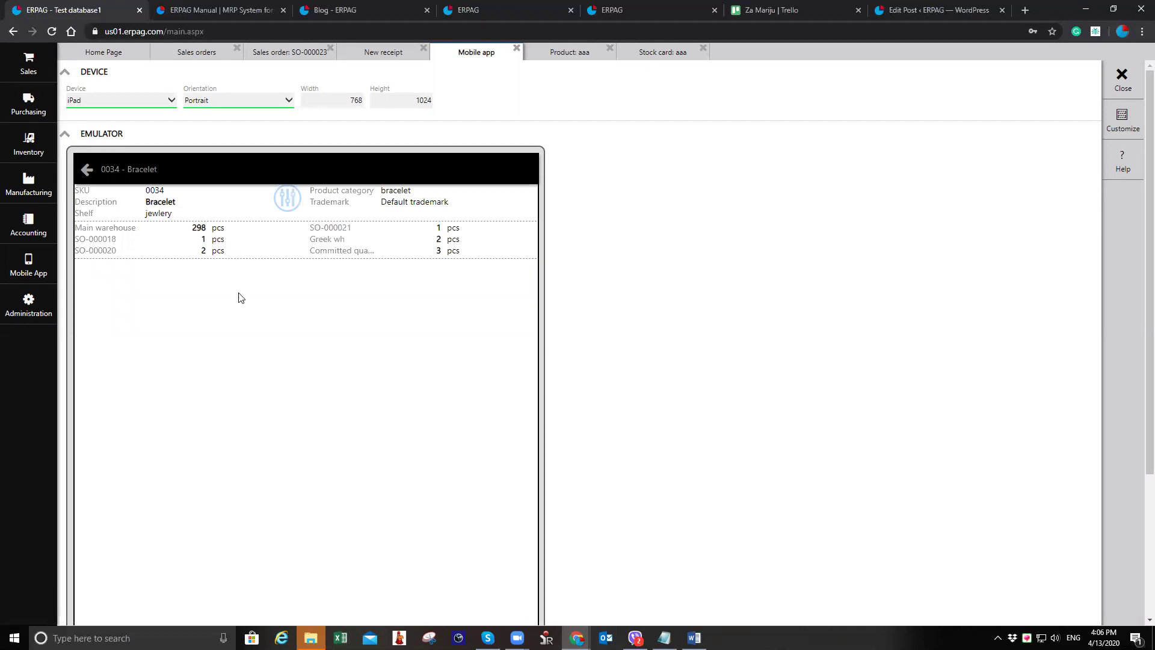
pyautogui.click(287, 210)
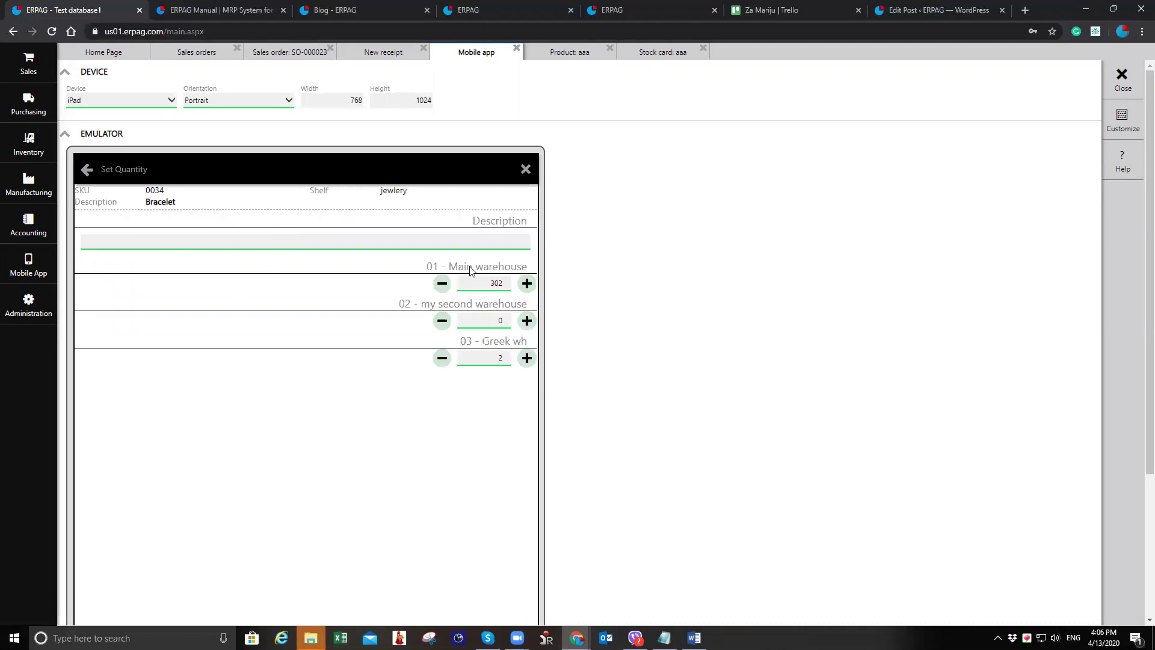
pyautogui.click(93, 174)
pyautogui.click(94, 176)
pyautogui.click(95, 175)
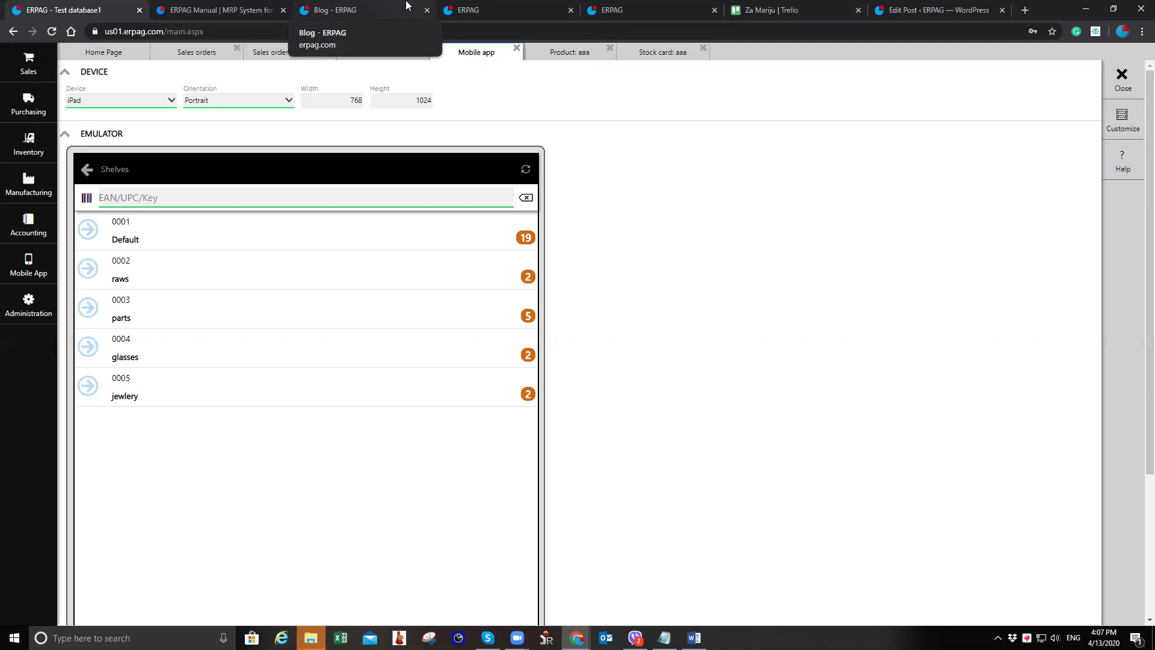
# - Close the mobile app, the product aaa page and its stock card
pyautogui.click(516, 48)
pyautogui.click(517, 49)
pyautogui.click(517, 49)
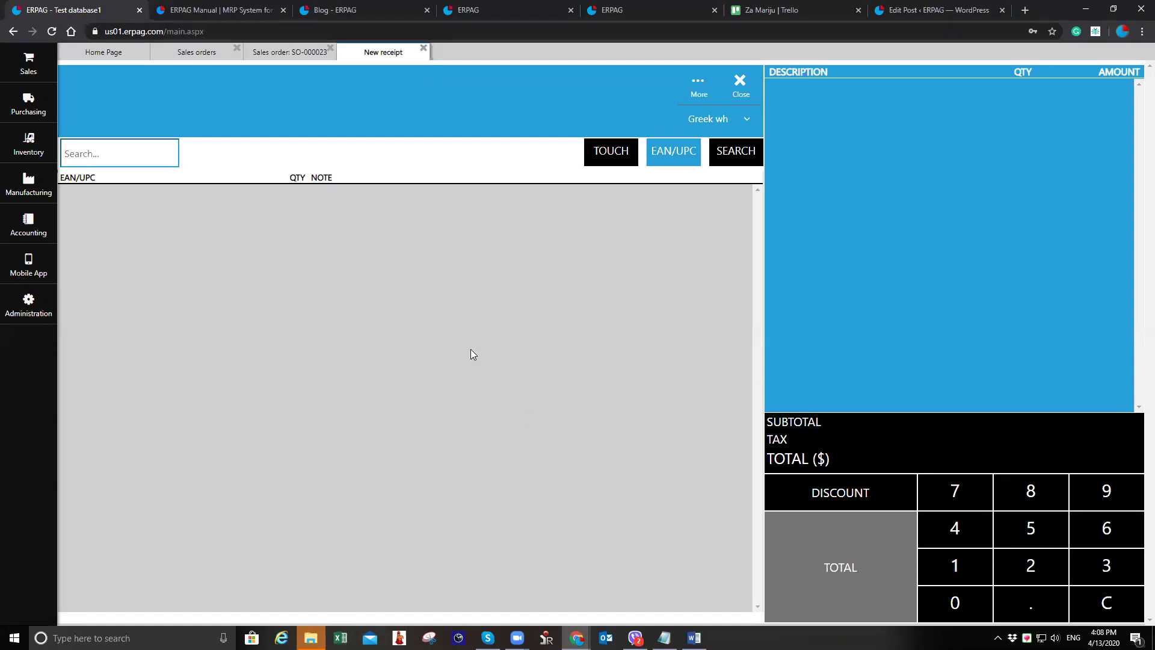
# - Review the sales orders list and sales order SO-000023, including its Sales order print option
pyautogui.click(287, 59)
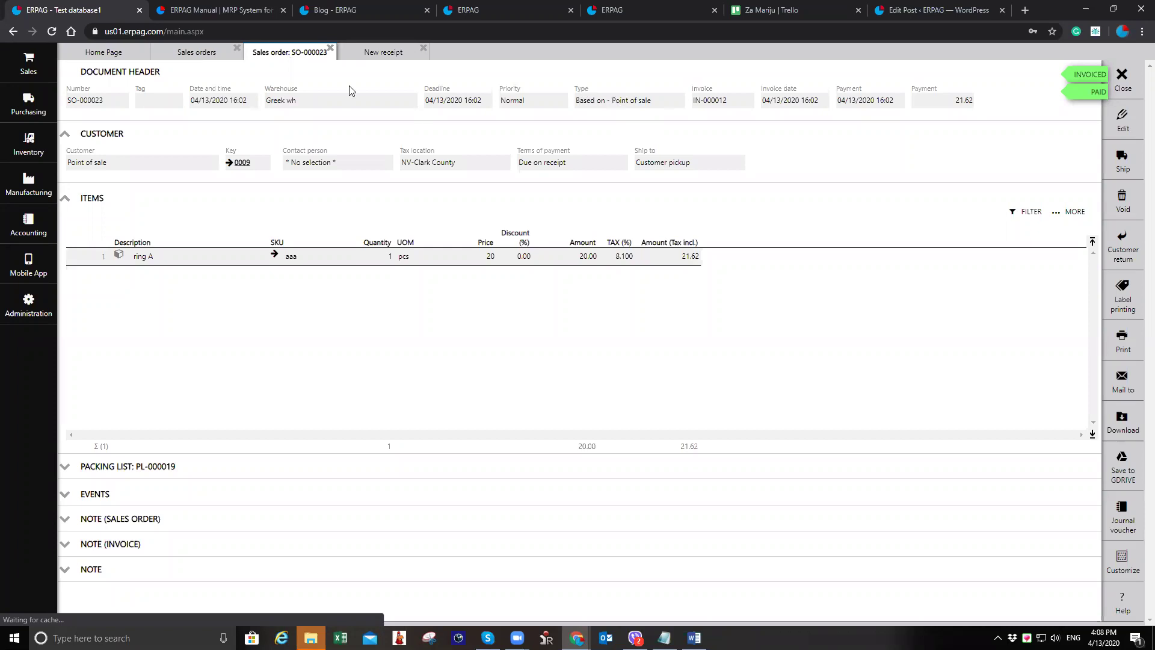
pyautogui.click(202, 53)
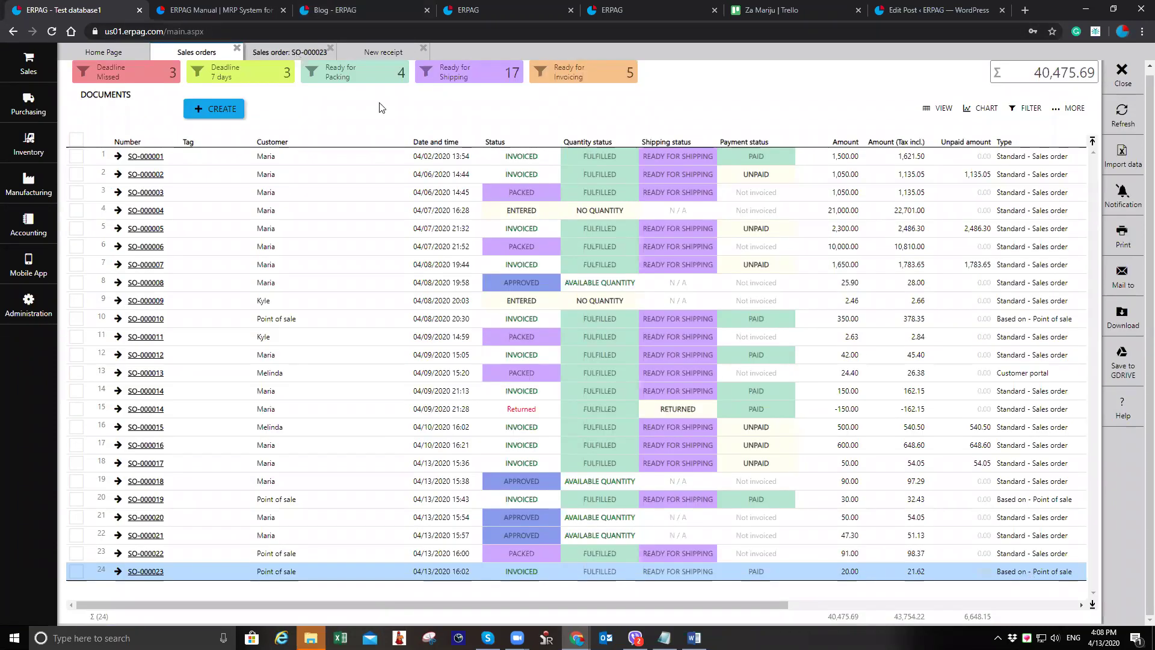
pyautogui.click(290, 53)
pyautogui.click(1124, 349)
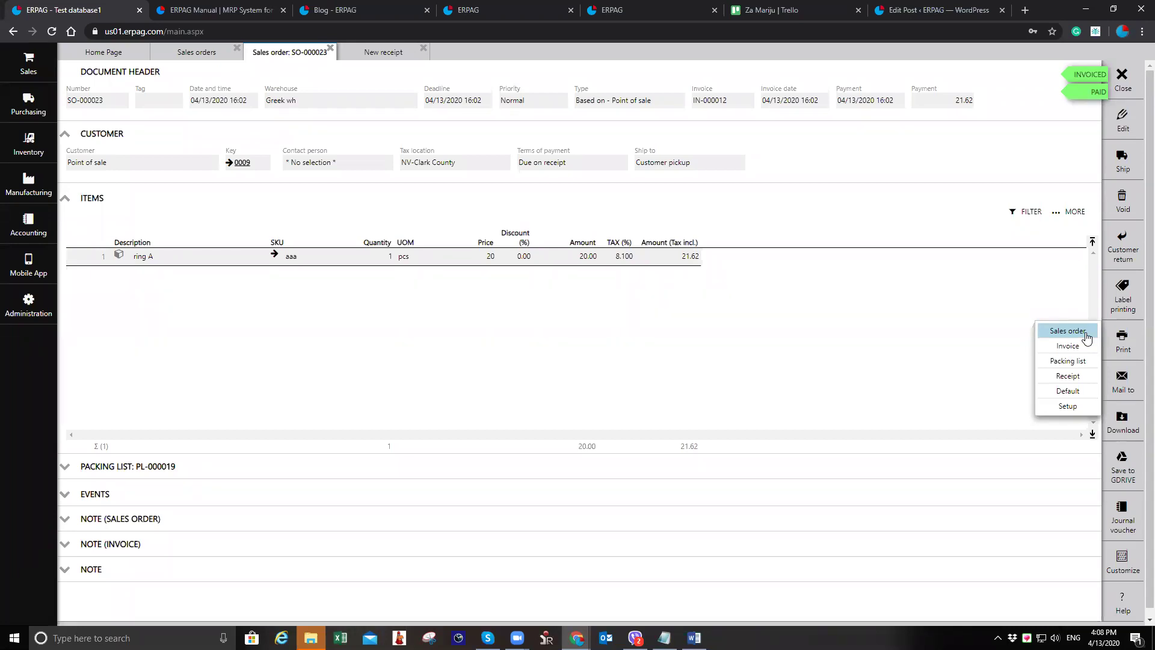
pyautogui.click(1068, 331)
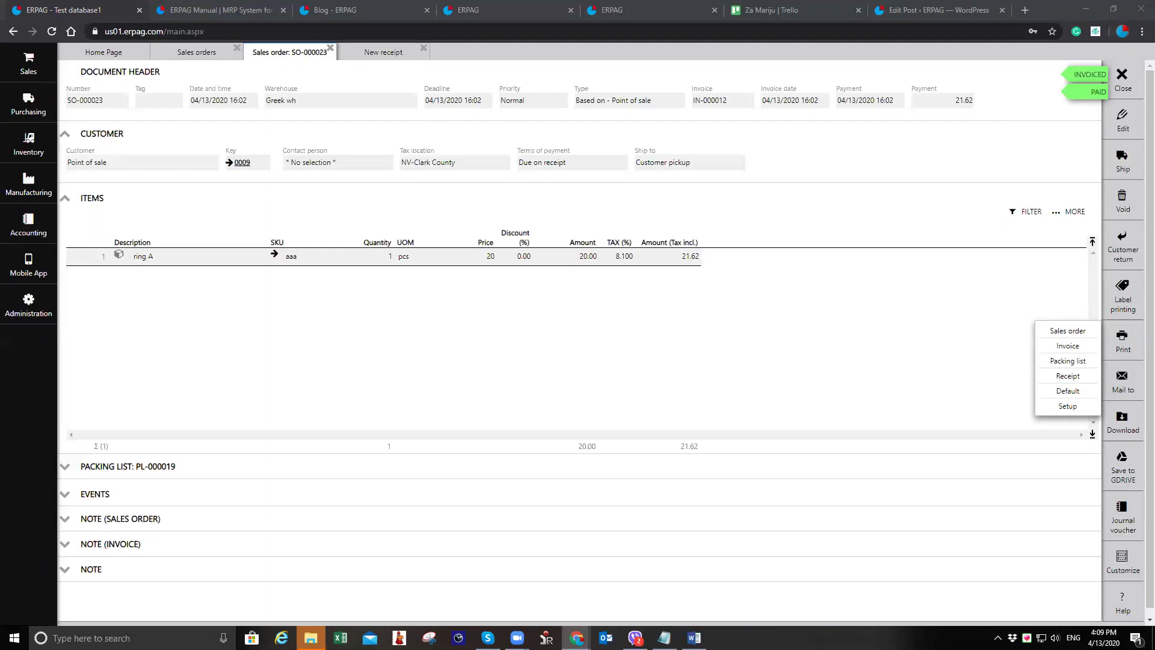
# - Add one Bracelet to the new receipt by touch selection, check the customer choices at payment, and discard the receipt
pyautogui.click(371, 53)
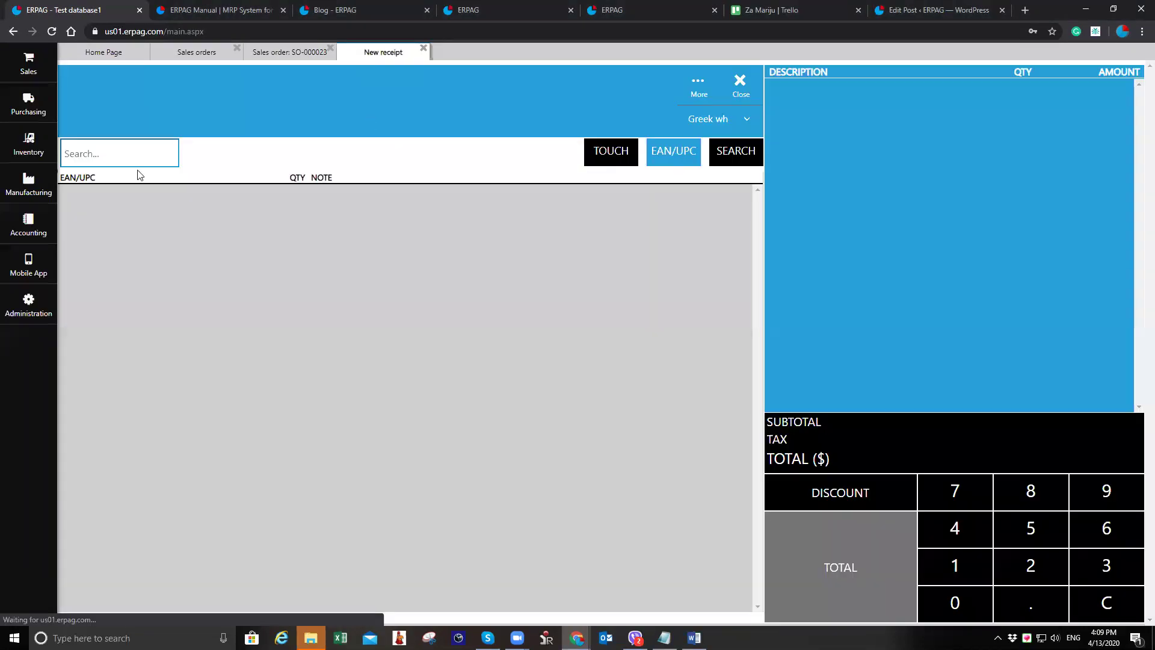
pyautogui.click(605, 155)
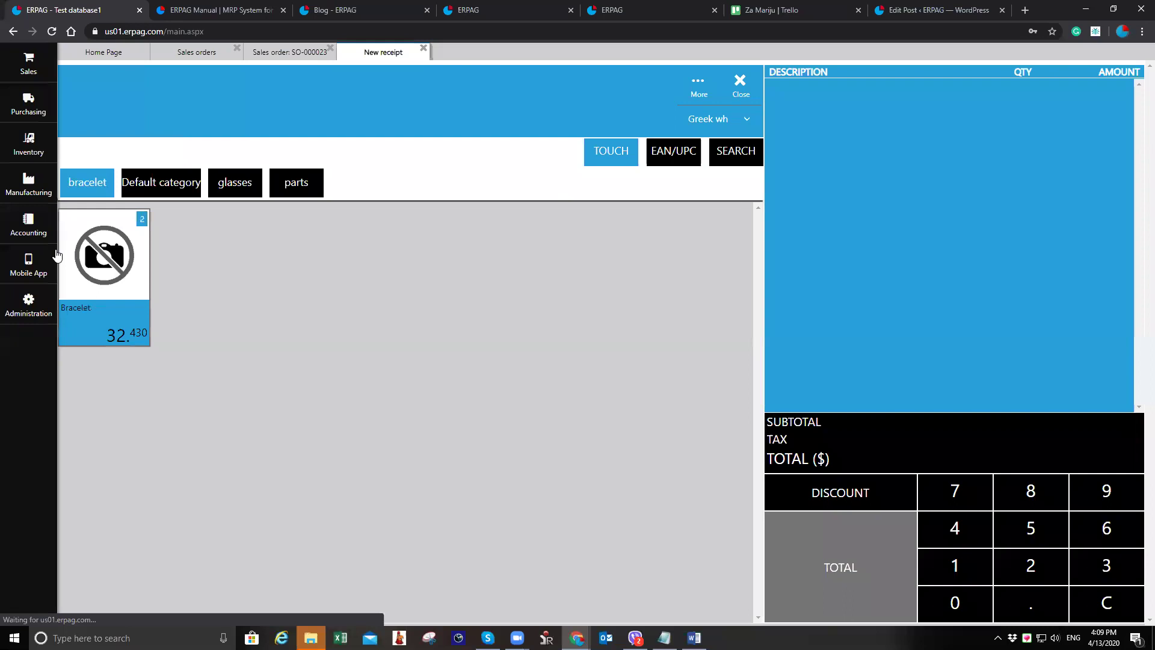
pyautogui.click(81, 264)
pyautogui.click(833, 569)
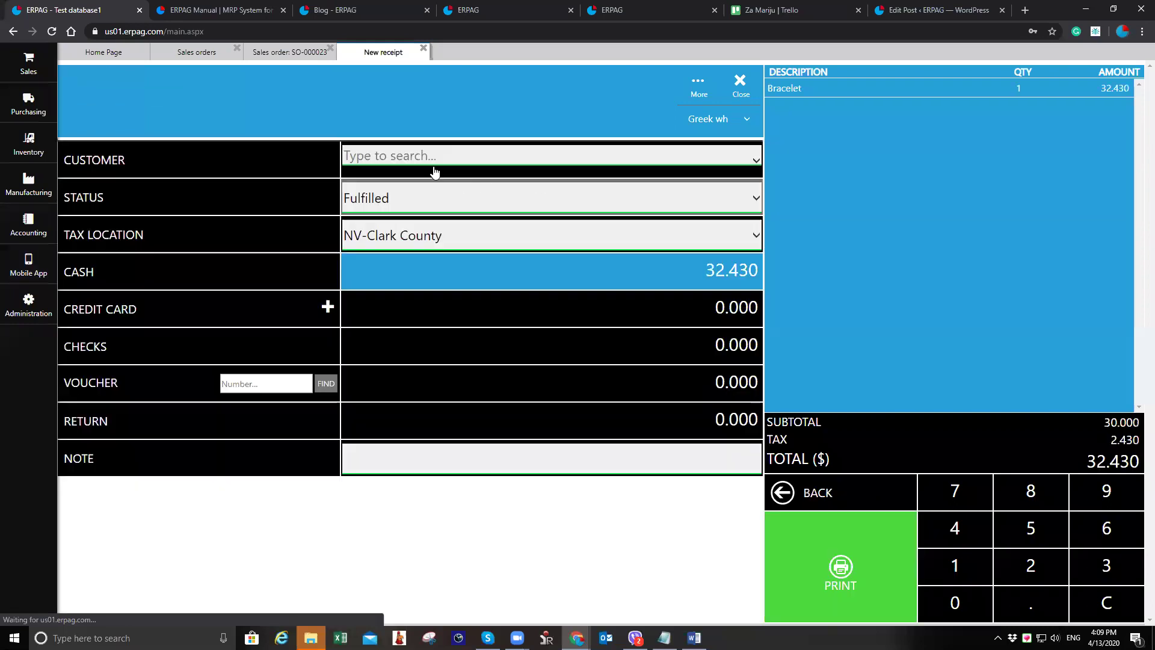
pyautogui.click(437, 170)
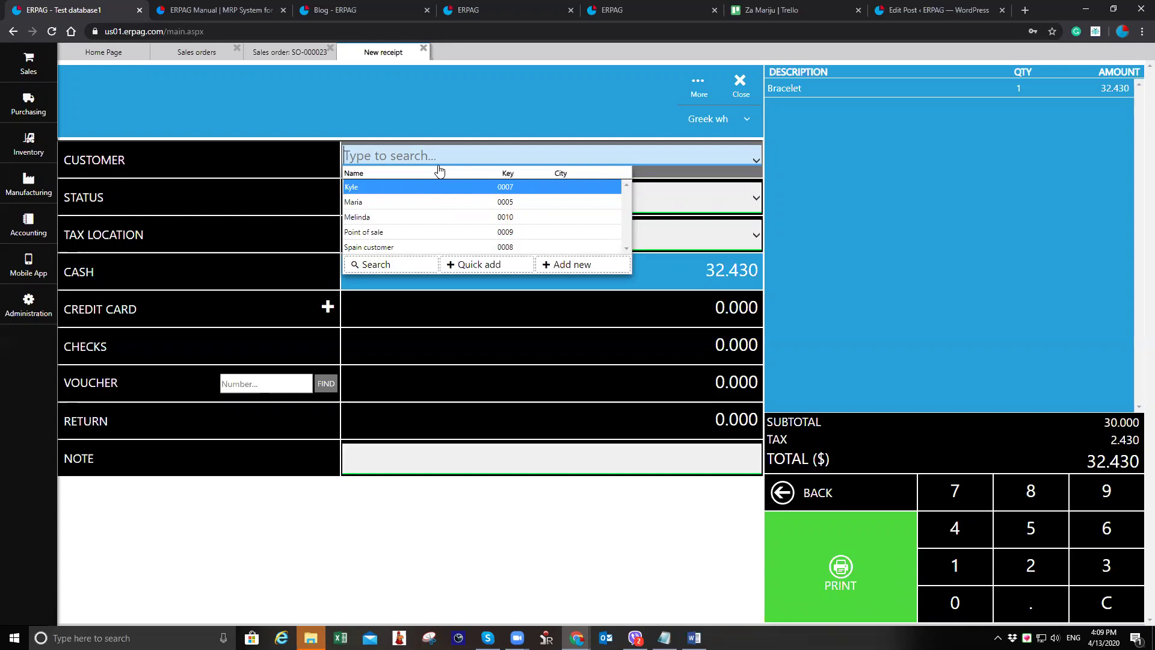
pyautogui.click(424, 48)
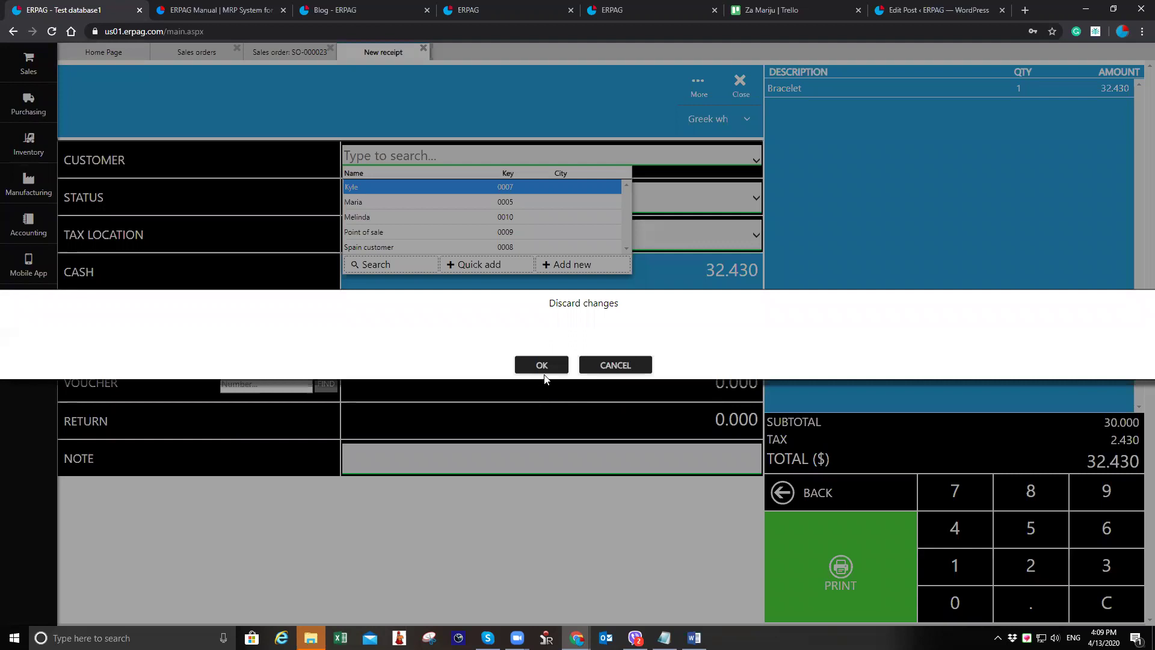
pyautogui.click(541, 364)
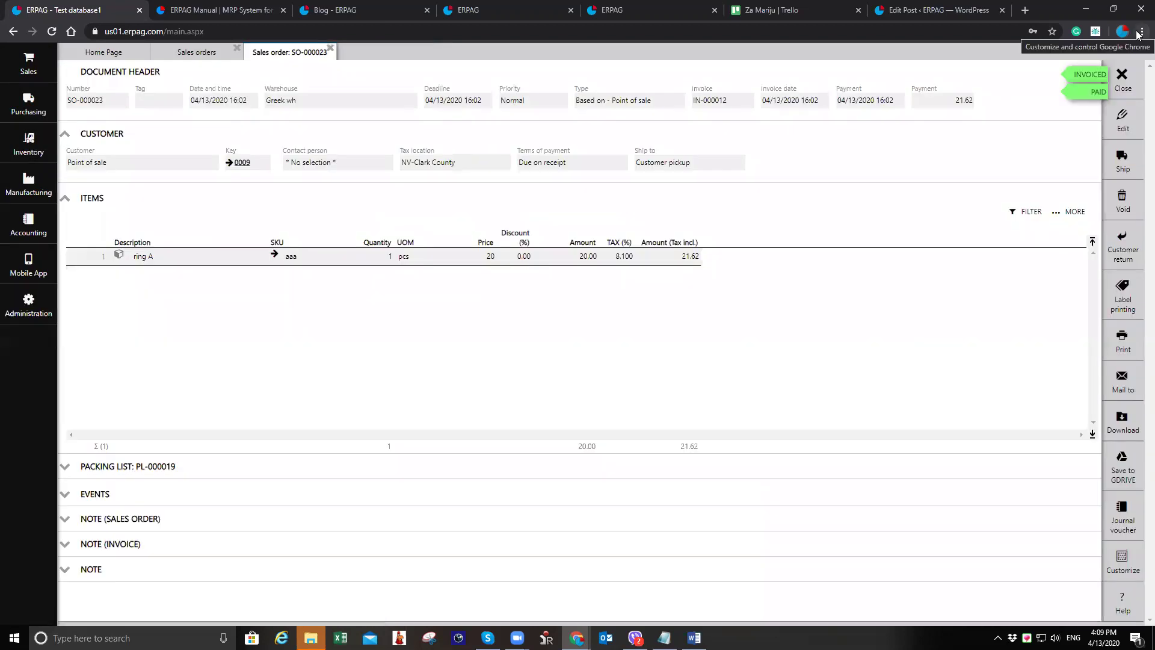
# - Open the browser settings and look through the advanced section for the printing options
pyautogui.click(1142, 32)
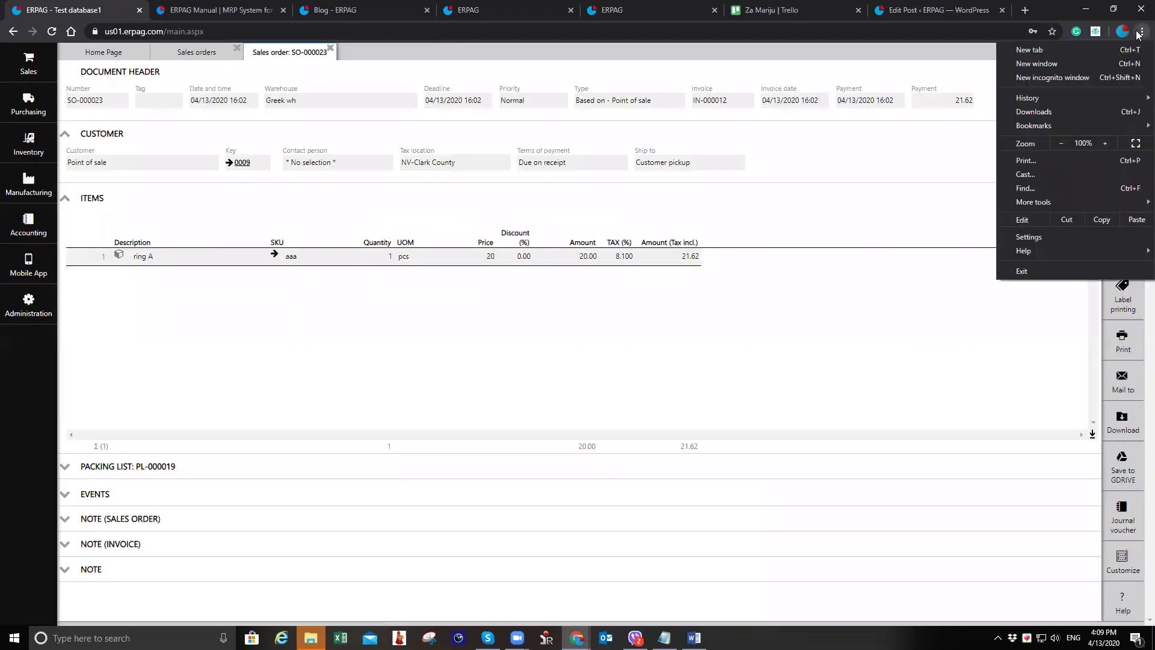
pyautogui.click(1078, 238)
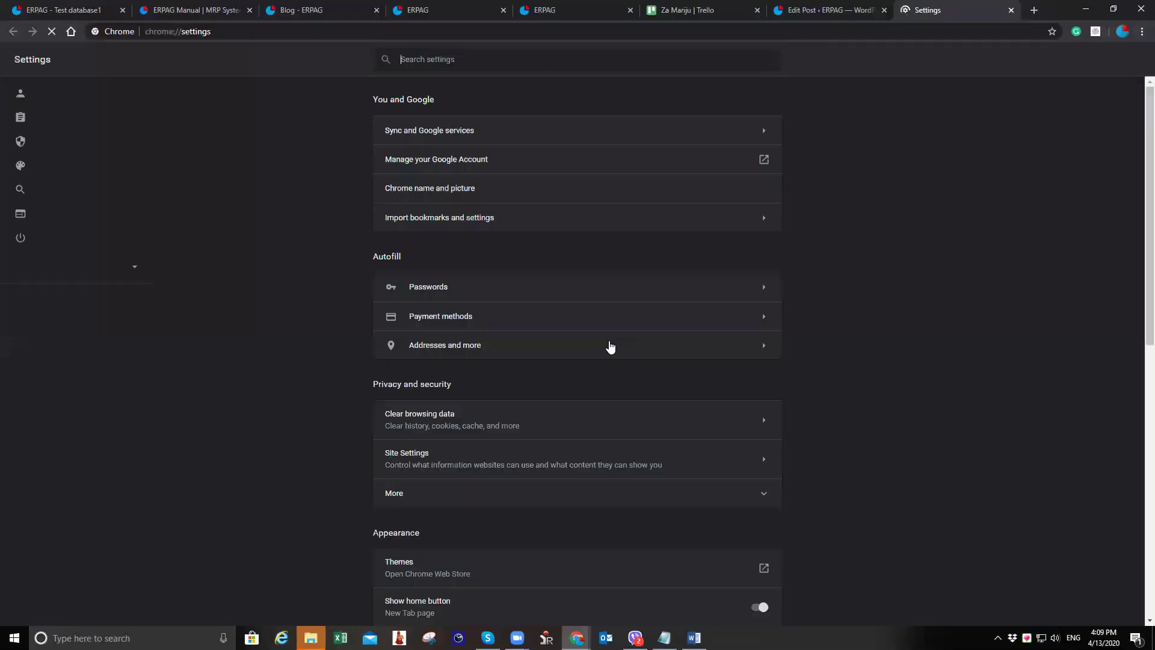
pyautogui.scroll(-5, 609, 348)
pyautogui.scroll(-6, 610, 349)
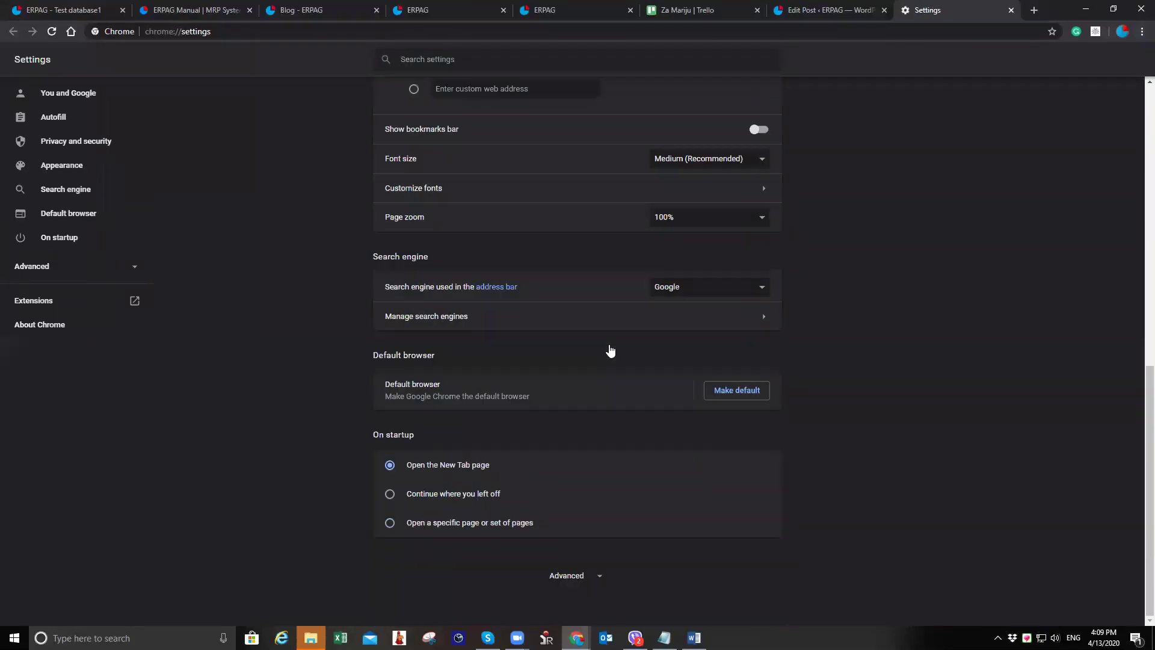
pyautogui.click(567, 576)
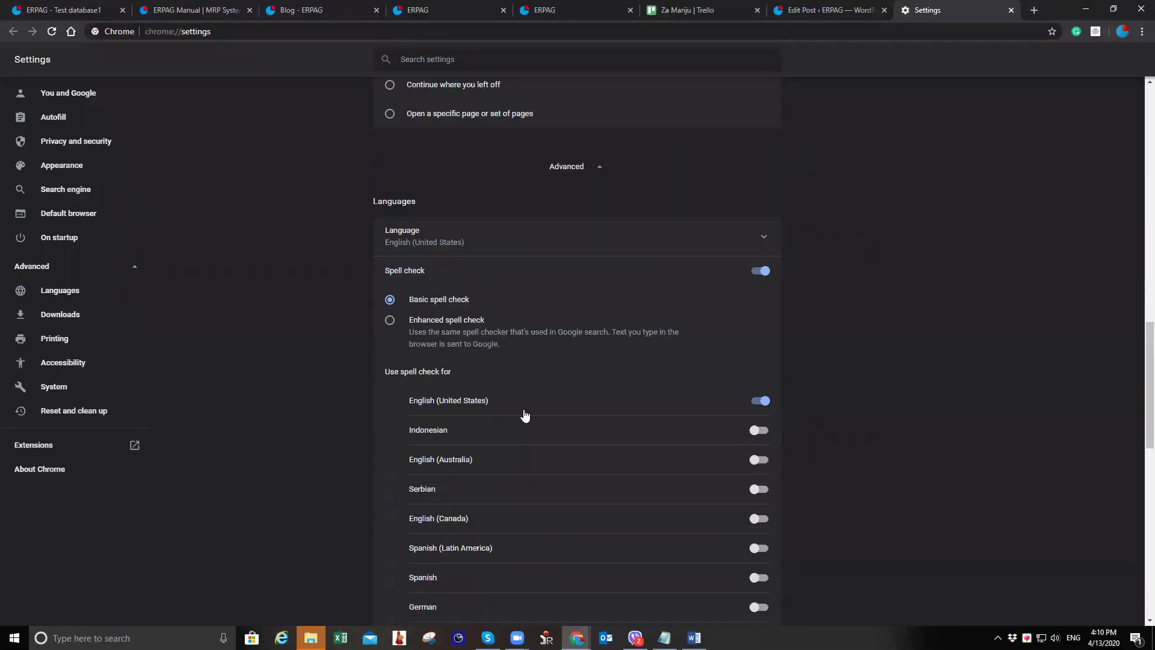
pyautogui.scroll(-1, 481, 379)
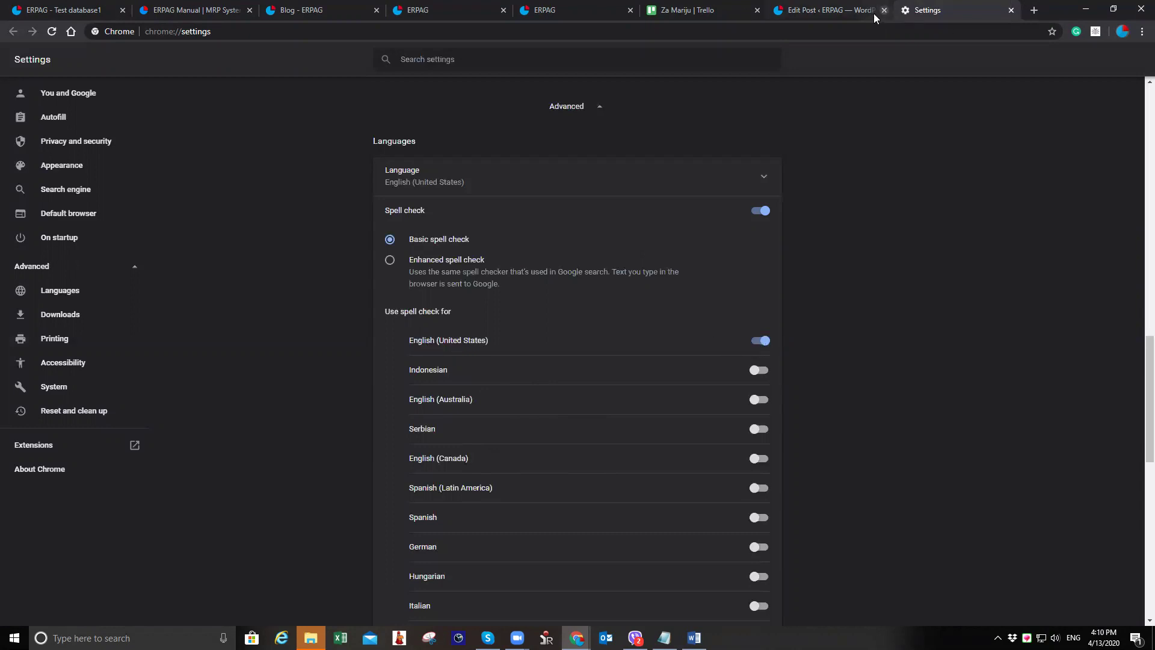
pyautogui.click(469, 10)
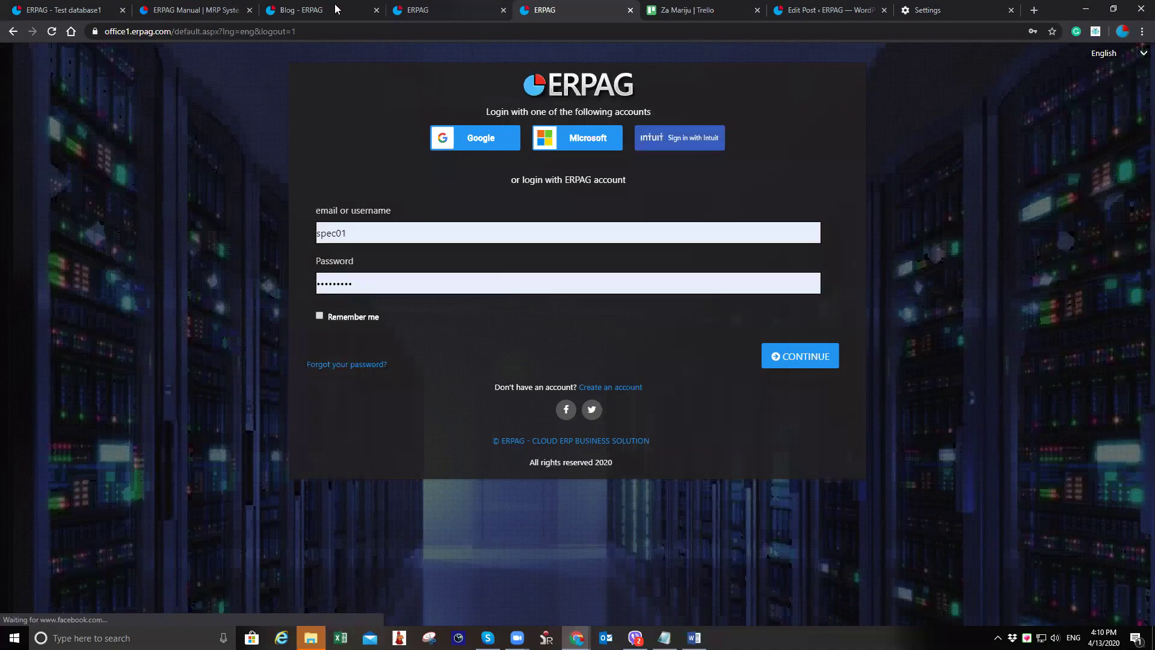
# - Return to the ERPAG test database, close sales order SO-000023 and the sales orders list, and start a new point of sale receipt
pyautogui.click(60, 18)
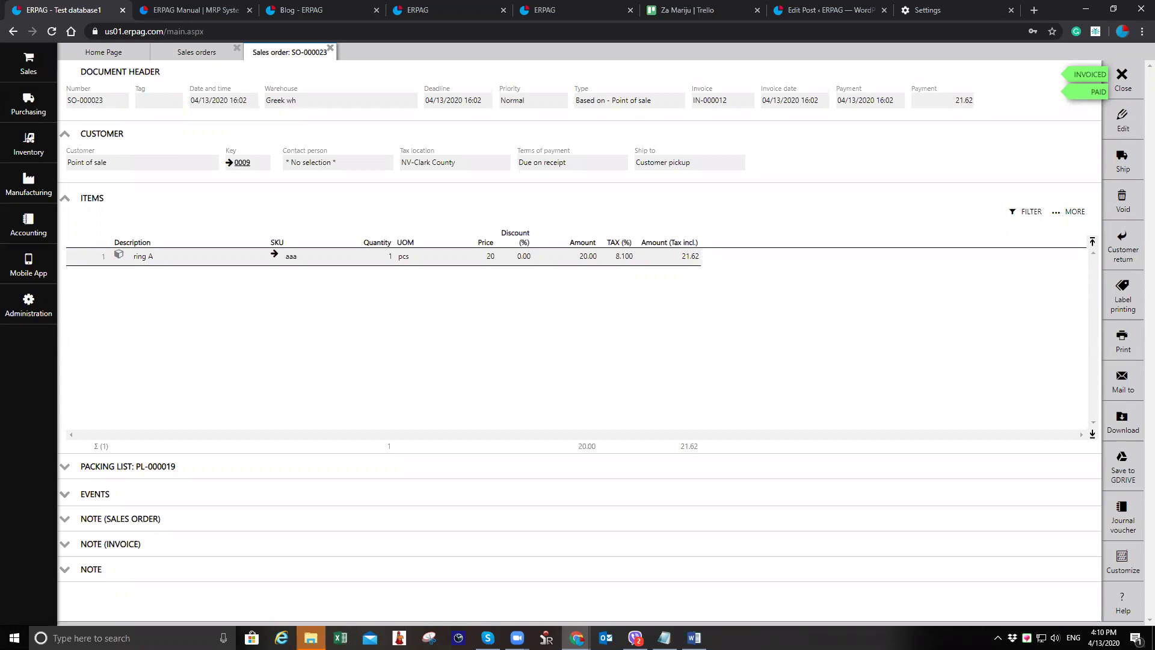
pyautogui.click(1123, 81)
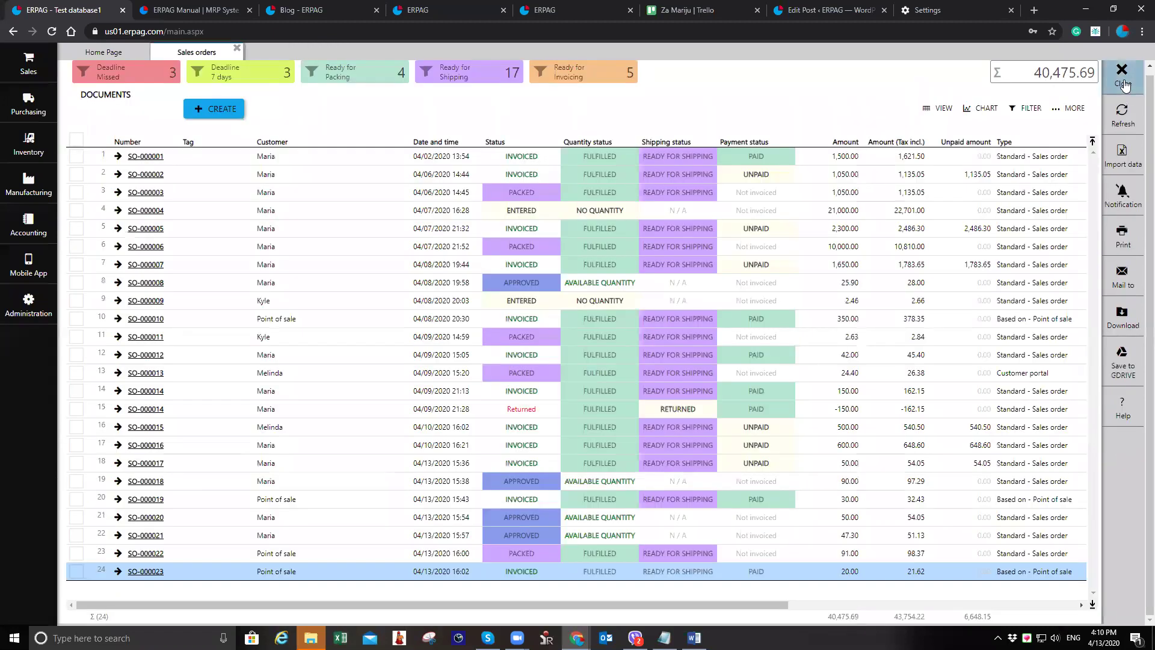
pyautogui.click(1123, 81)
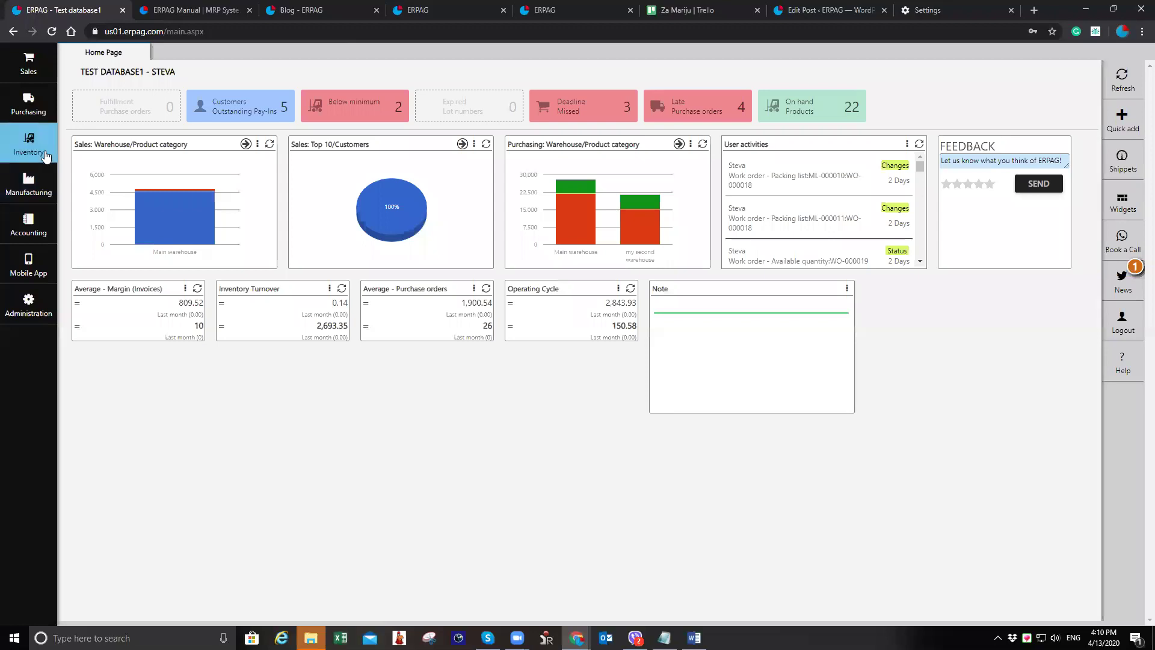
pyautogui.click(31, 75)
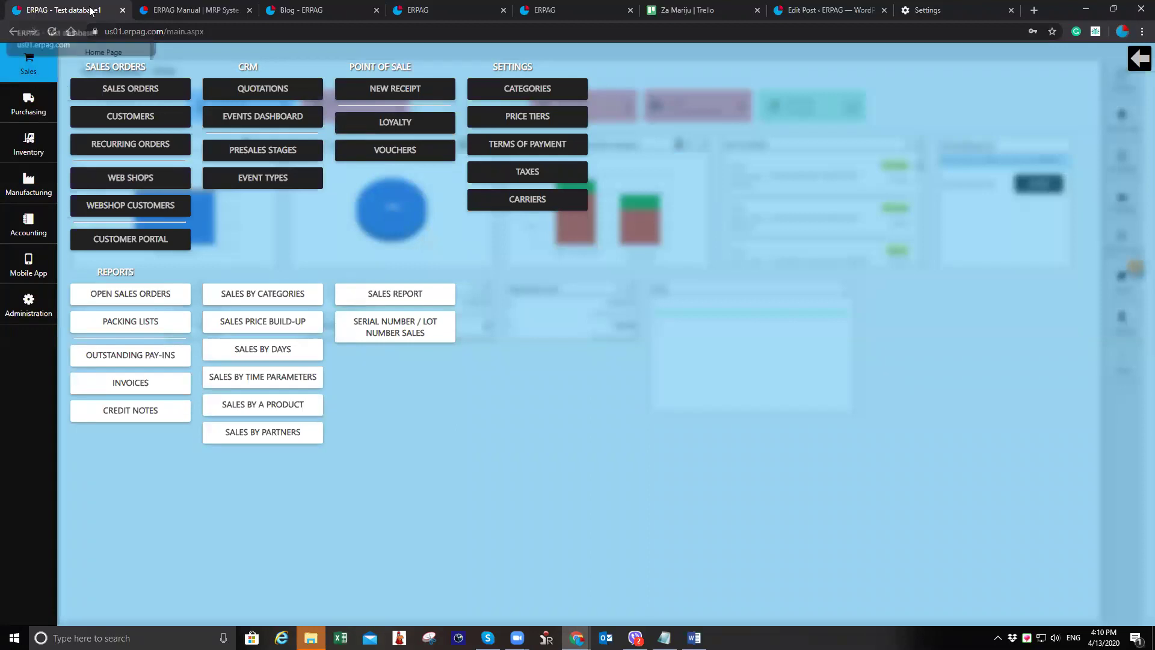
pyautogui.click(423, 99)
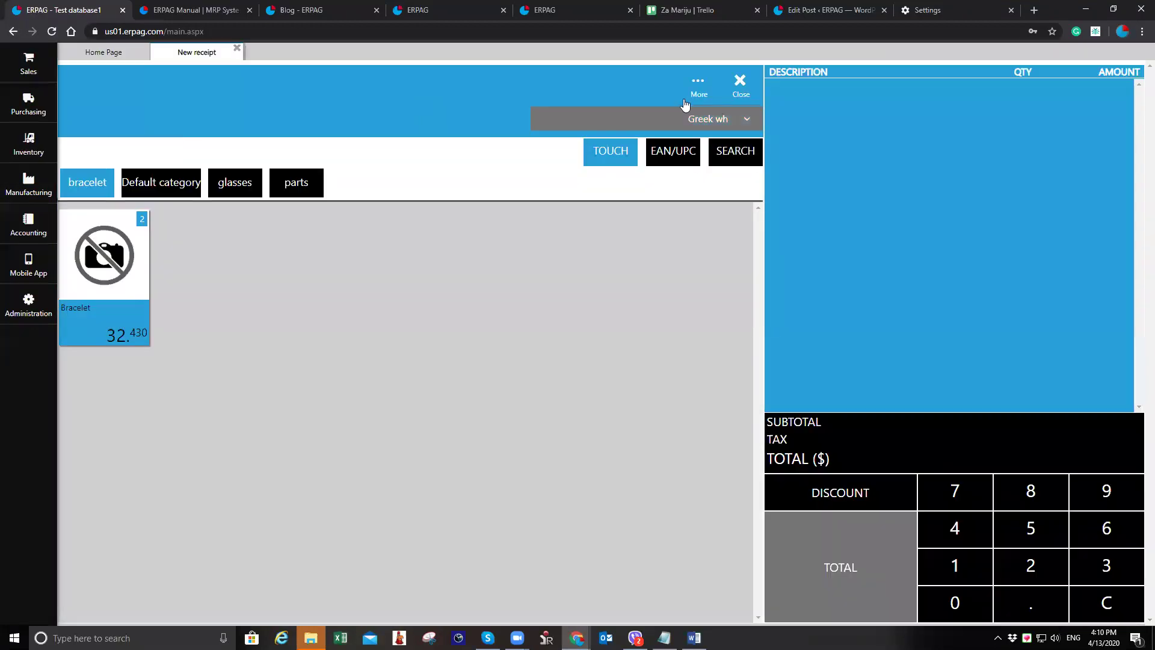
# - Generate the Closing the day Z report for the Greek wh warehouse and examine its enlarged print preview
pyautogui.click(686, 100)
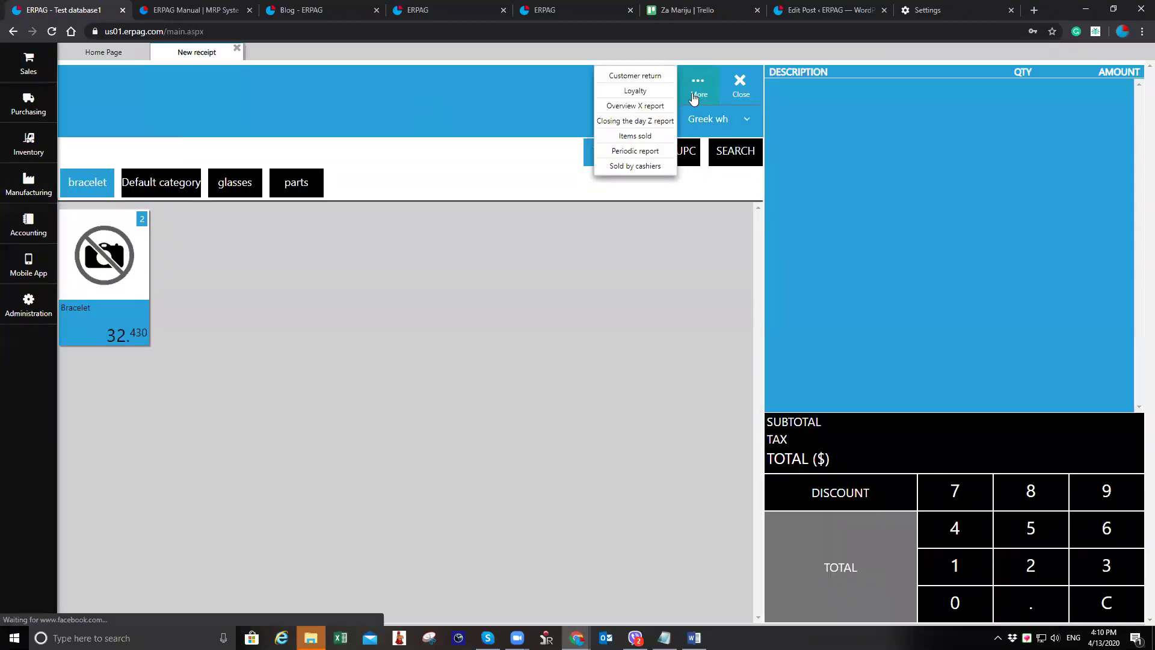
pyautogui.click(662, 124)
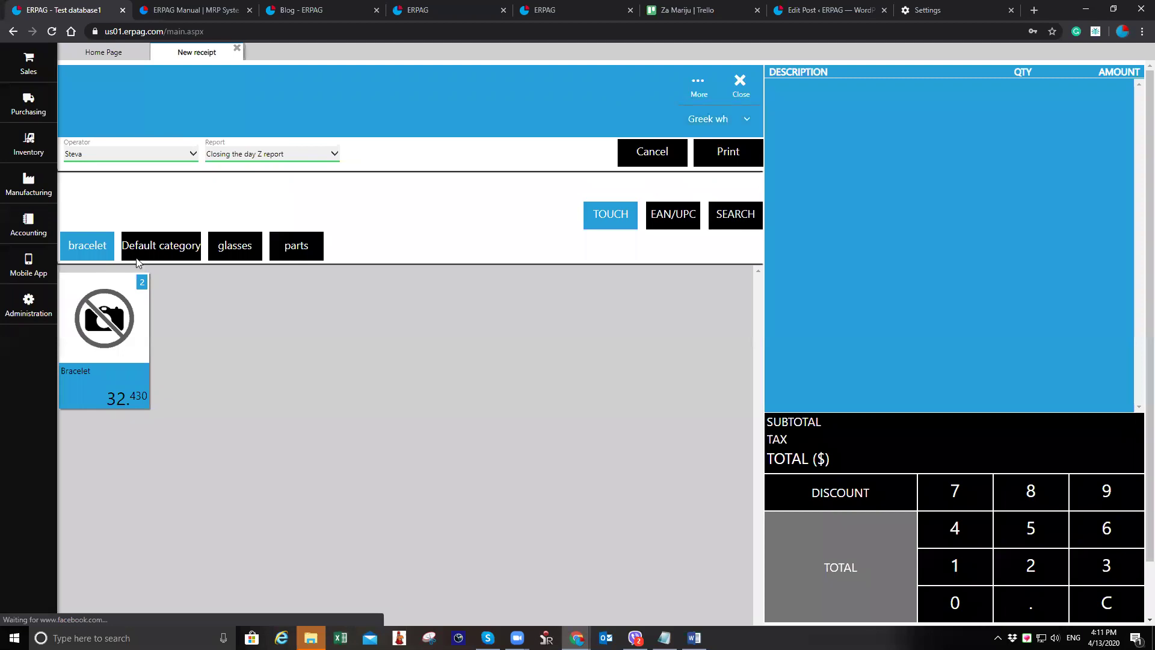
pyautogui.click(743, 156)
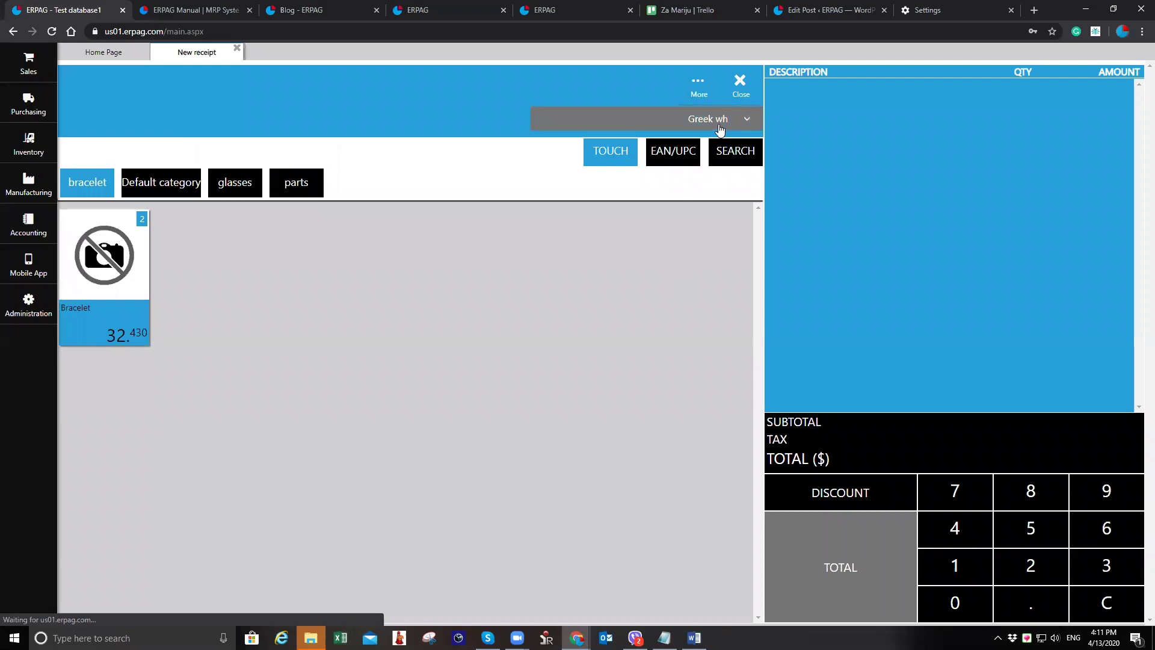
pyautogui.click(703, 94)
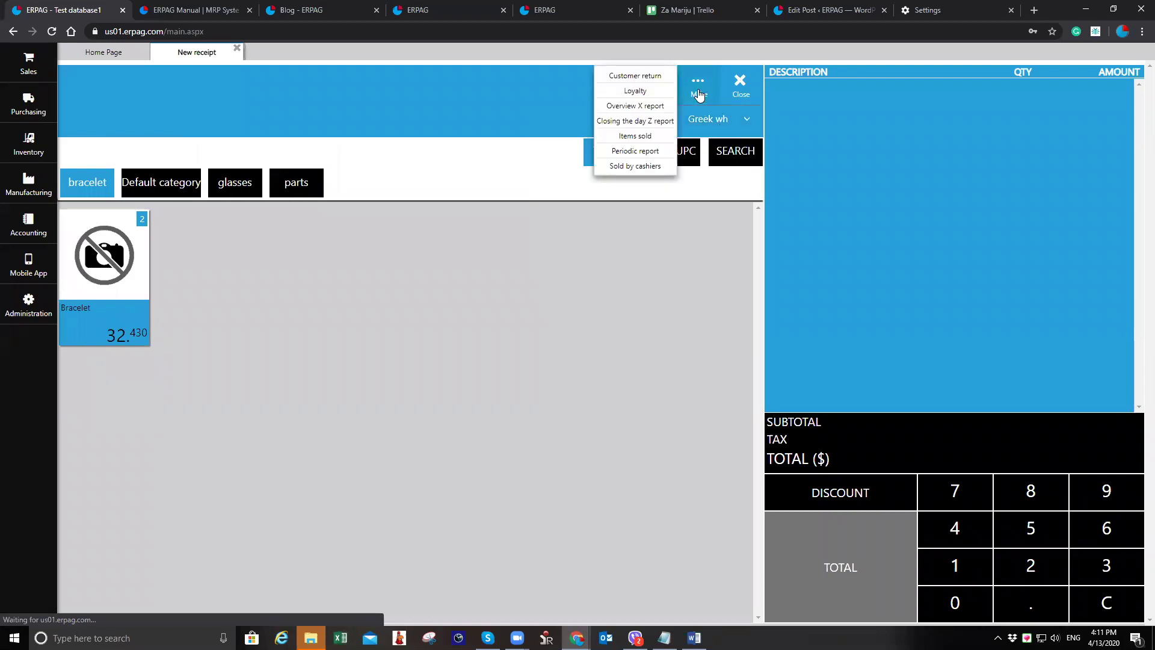
pyautogui.click(653, 121)
pyautogui.click(719, 151)
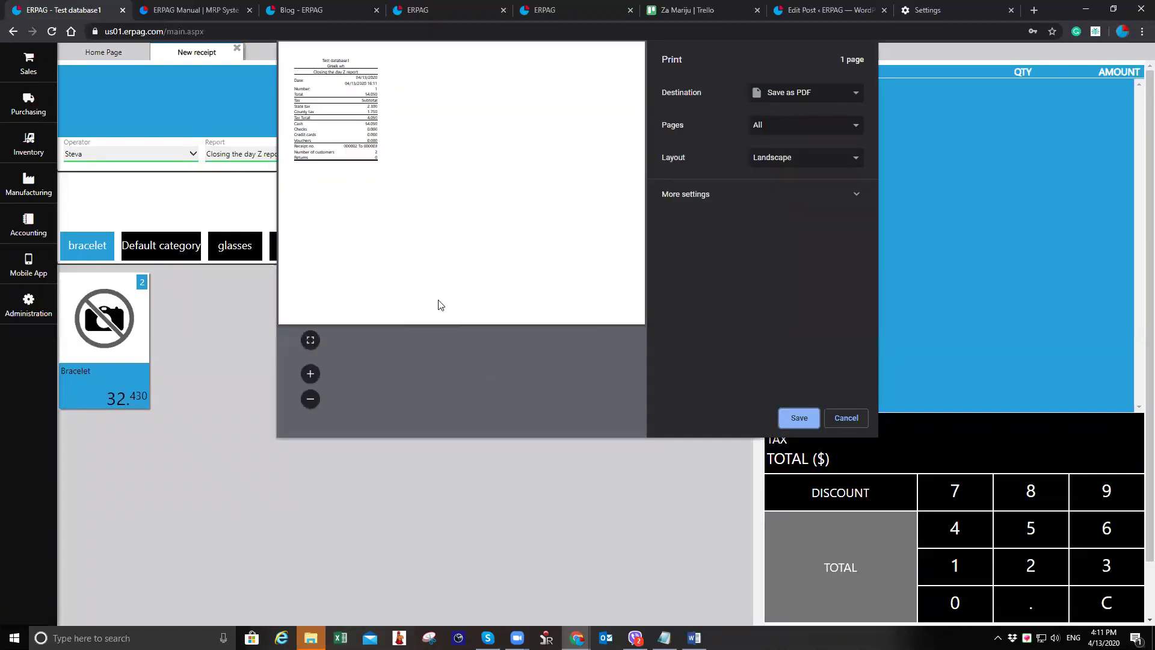
pyautogui.click(310, 373)
pyautogui.click(310, 373)
pyautogui.click(310, 374)
pyautogui.click(309, 374)
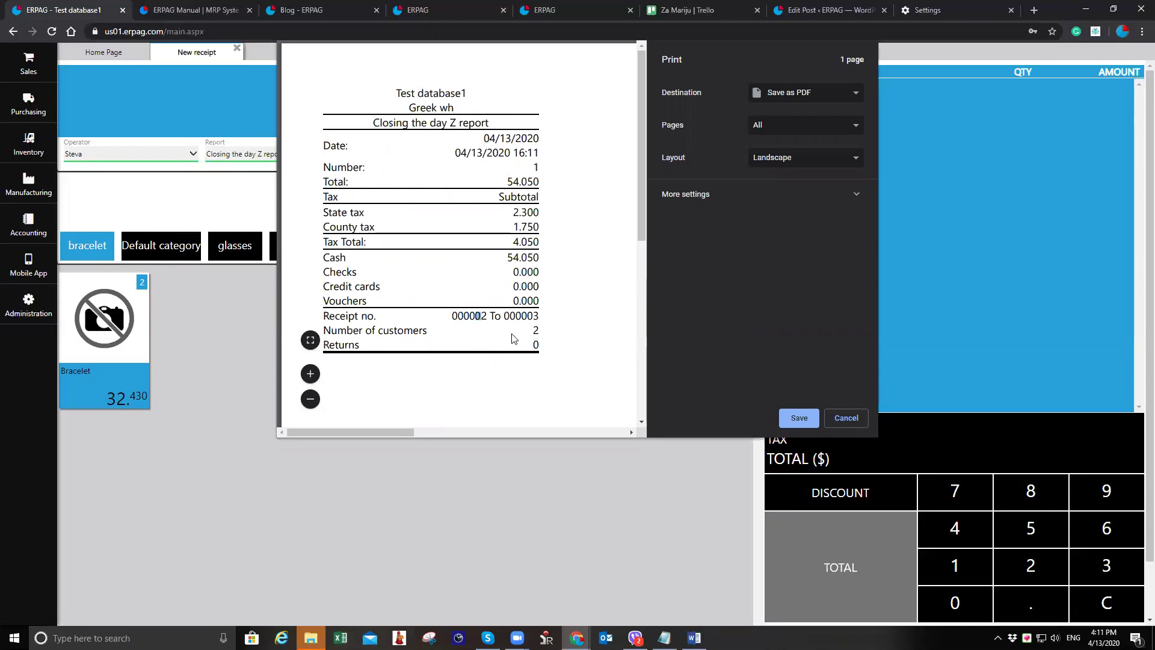
# - Examine the receipt range, number of customers and returns in the Z report preview, and leave it without printing
pyautogui.moveTo(508, 315); pyautogui.dragTo(504, 316)
pyautogui.scroll(-5, 587, 297)
pyautogui.scroll(5, 588, 296)
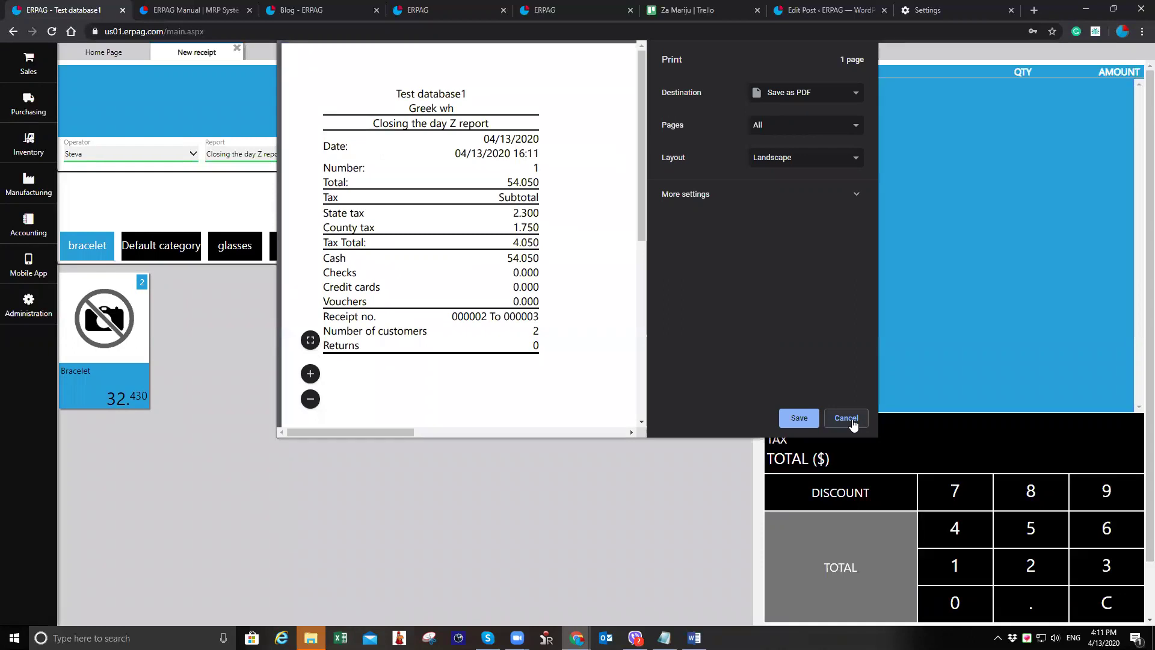
pyautogui.click(846, 418)
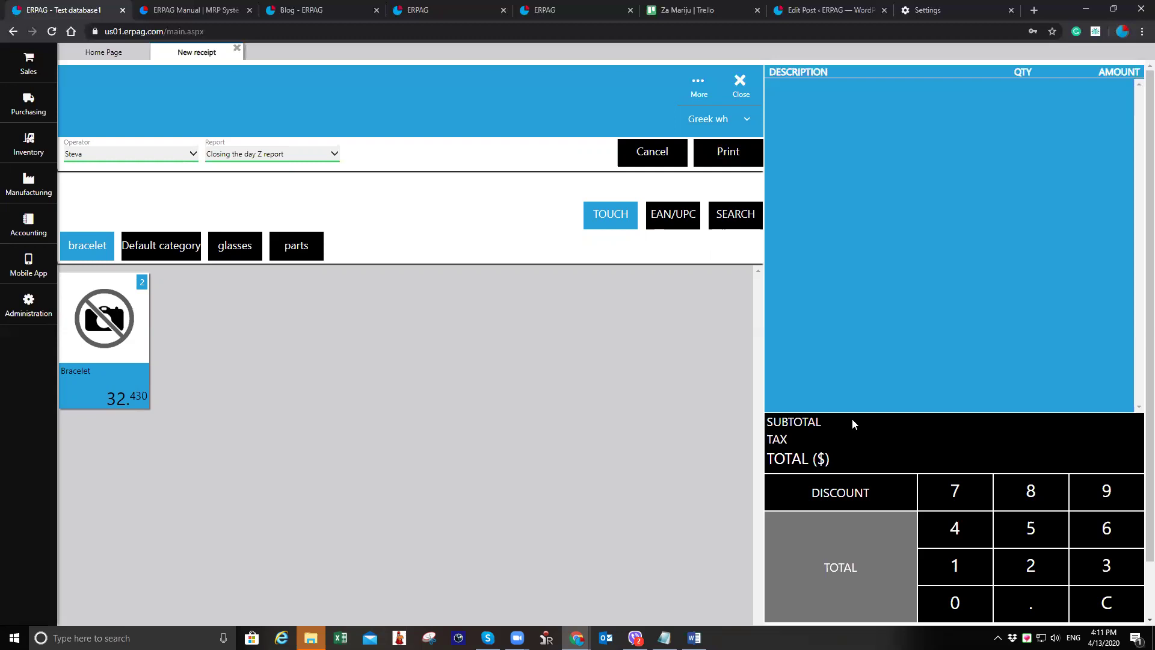
# - Dismiss the report options, add two Bracelets to the receipt, and proceed to payment
pyautogui.click(91, 369)
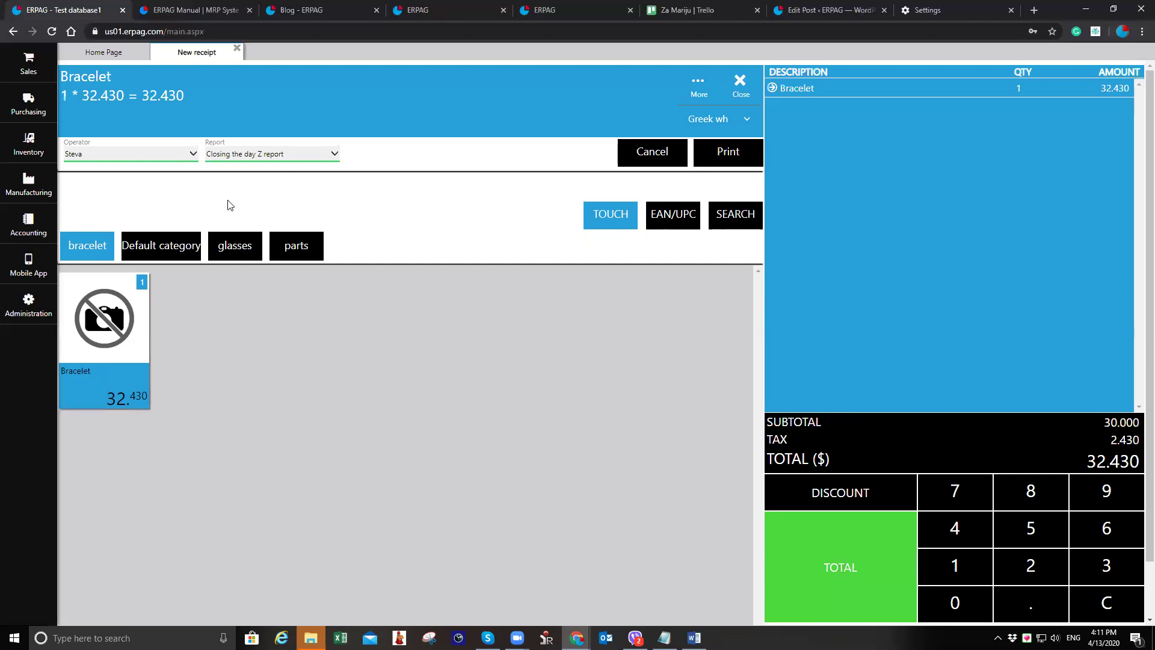
pyautogui.click(657, 157)
pyautogui.click(112, 273)
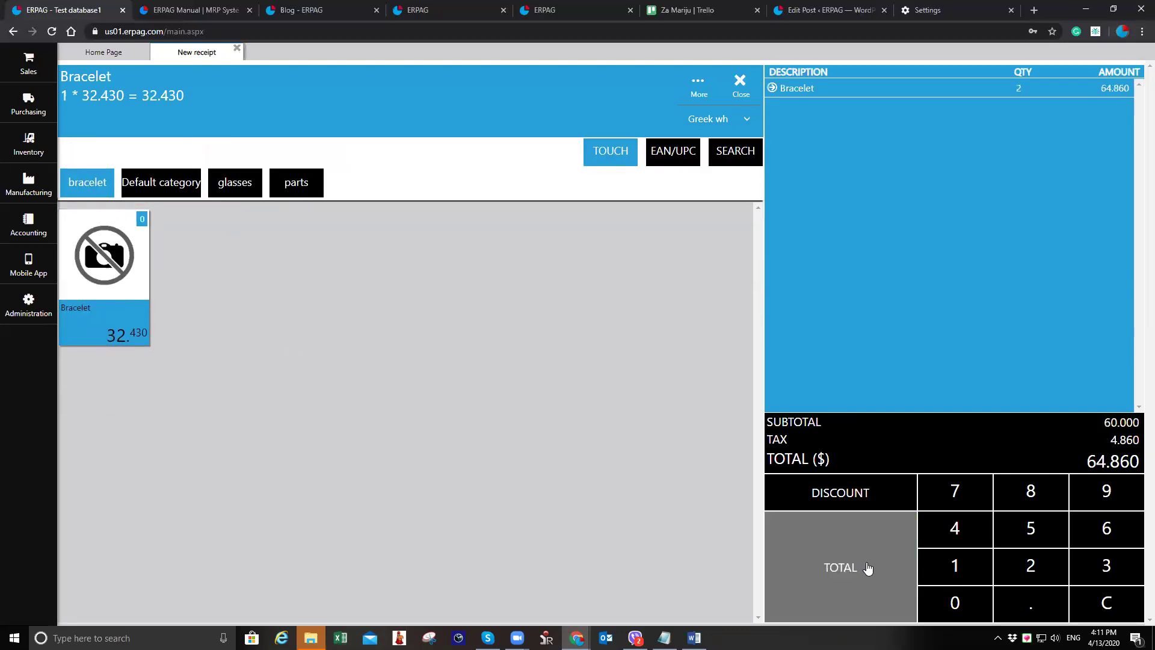
pyautogui.click(869, 568)
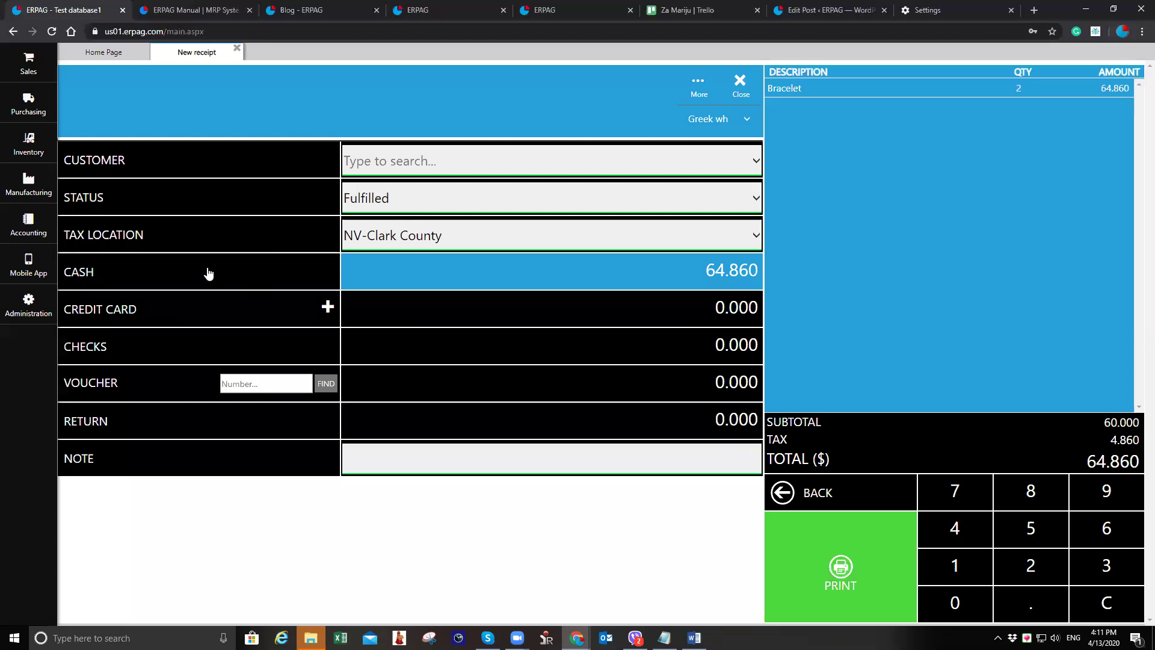
# - Split the payment into 50 by credit card and 14.86 in cash, issue the receipt, and dismiss its printout
pyautogui.click(726, 303)
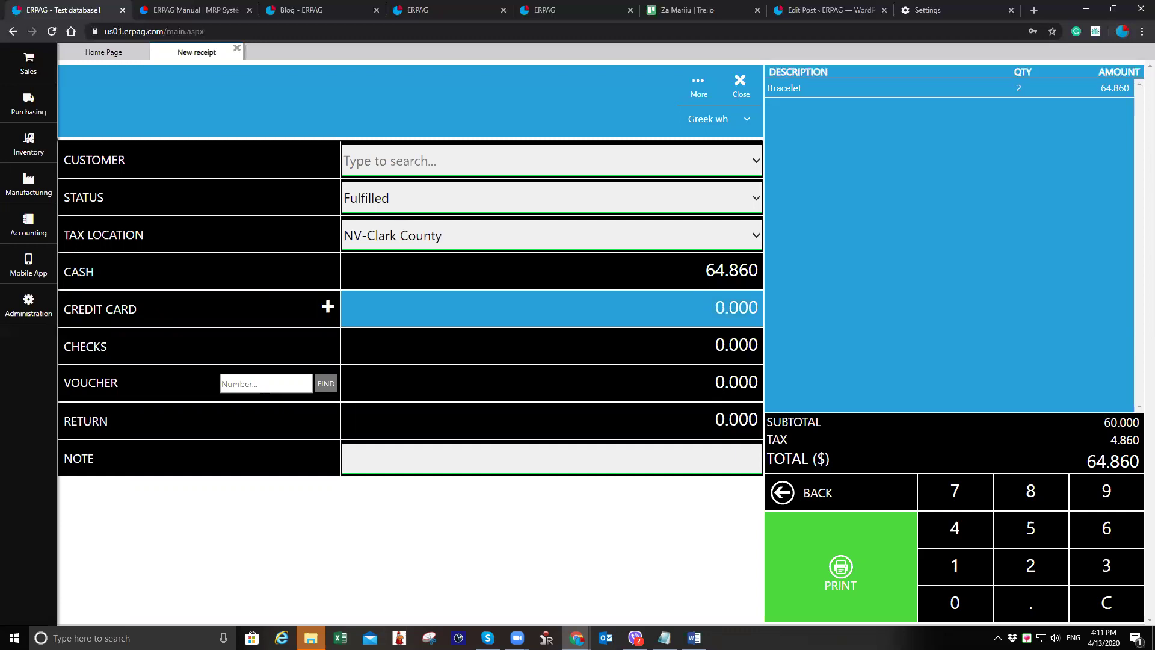
pyautogui.write('64.86')
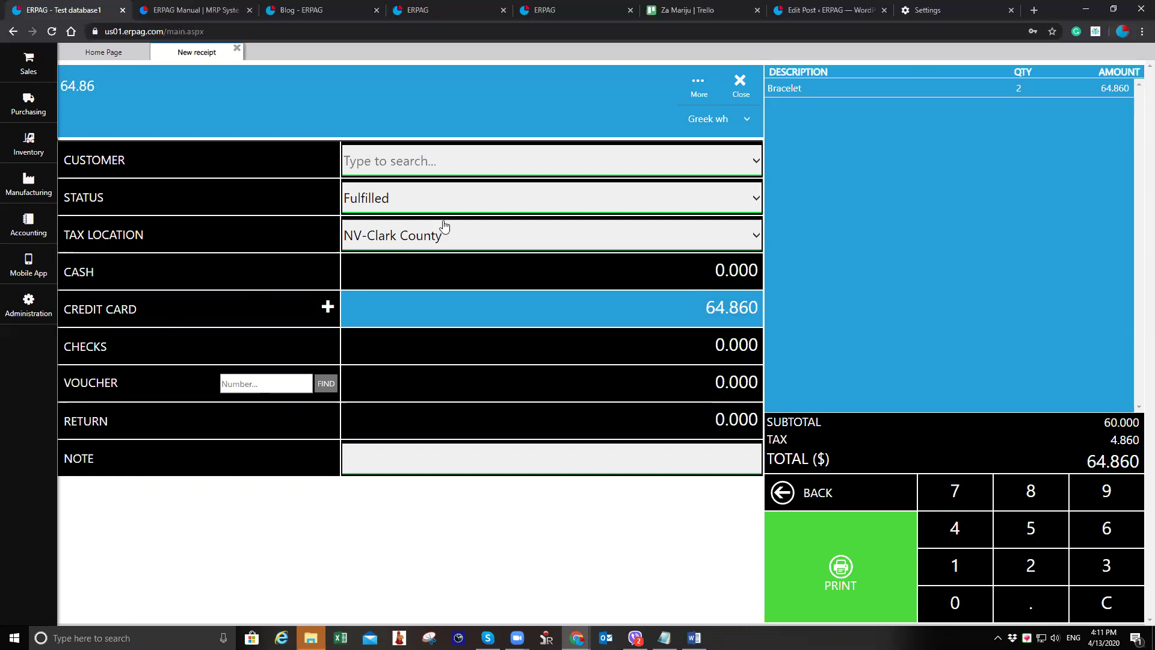
pyautogui.write('50')
pyautogui.click(692, 274)
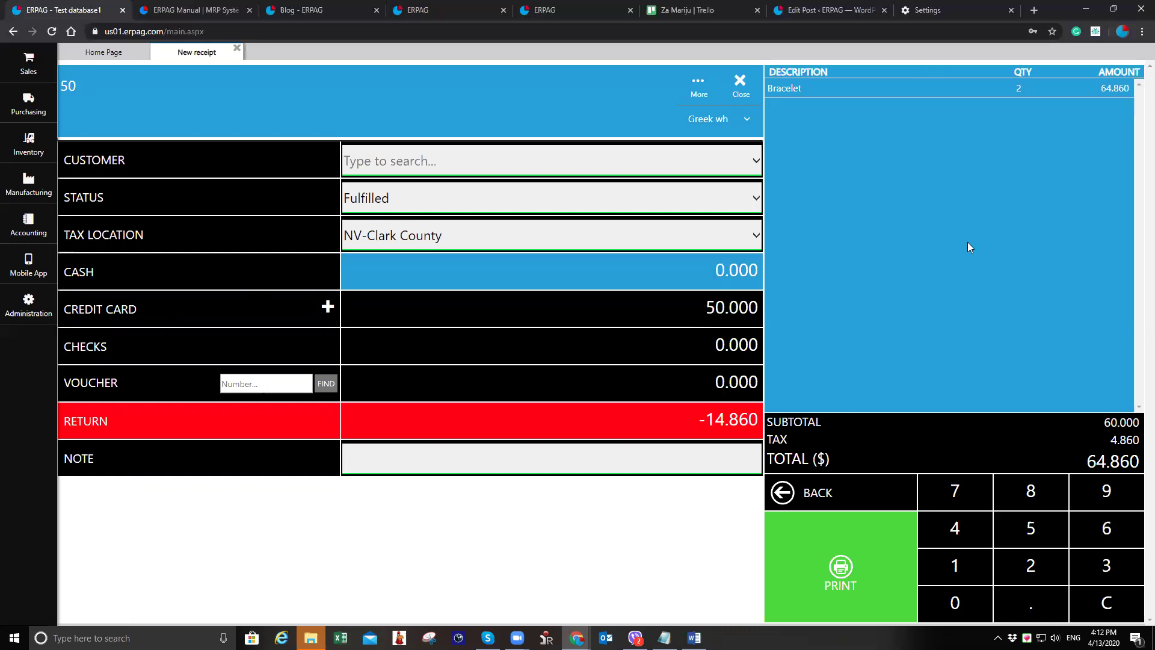
pyautogui.write('14.86')
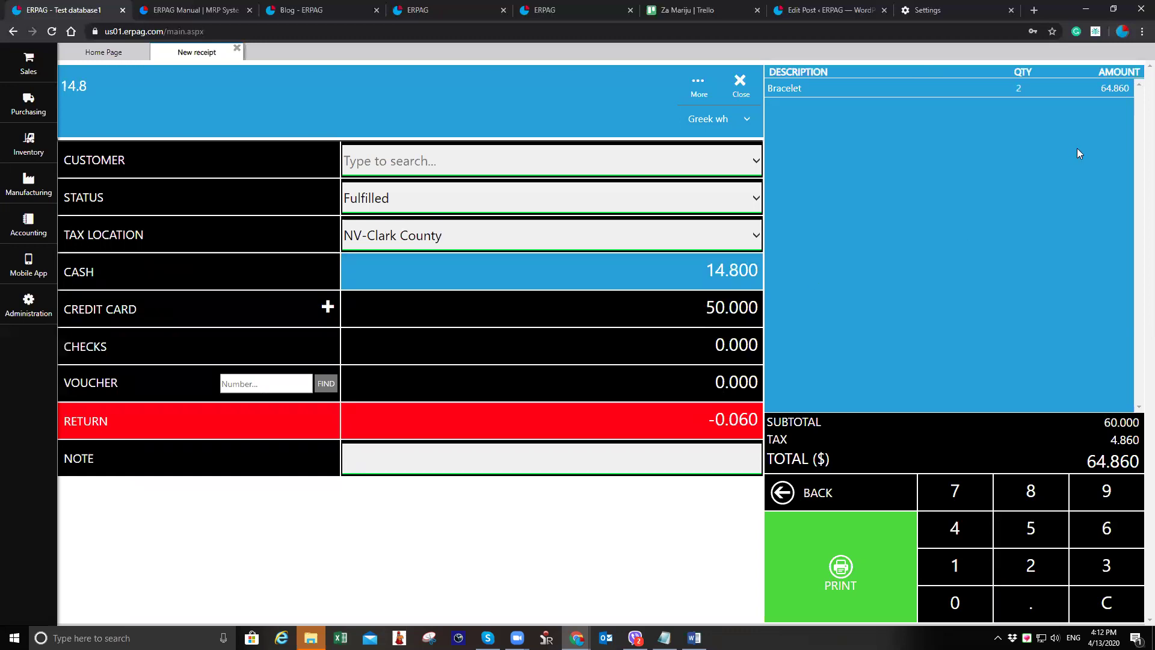
pyautogui.write('02')
pyautogui.click(816, 551)
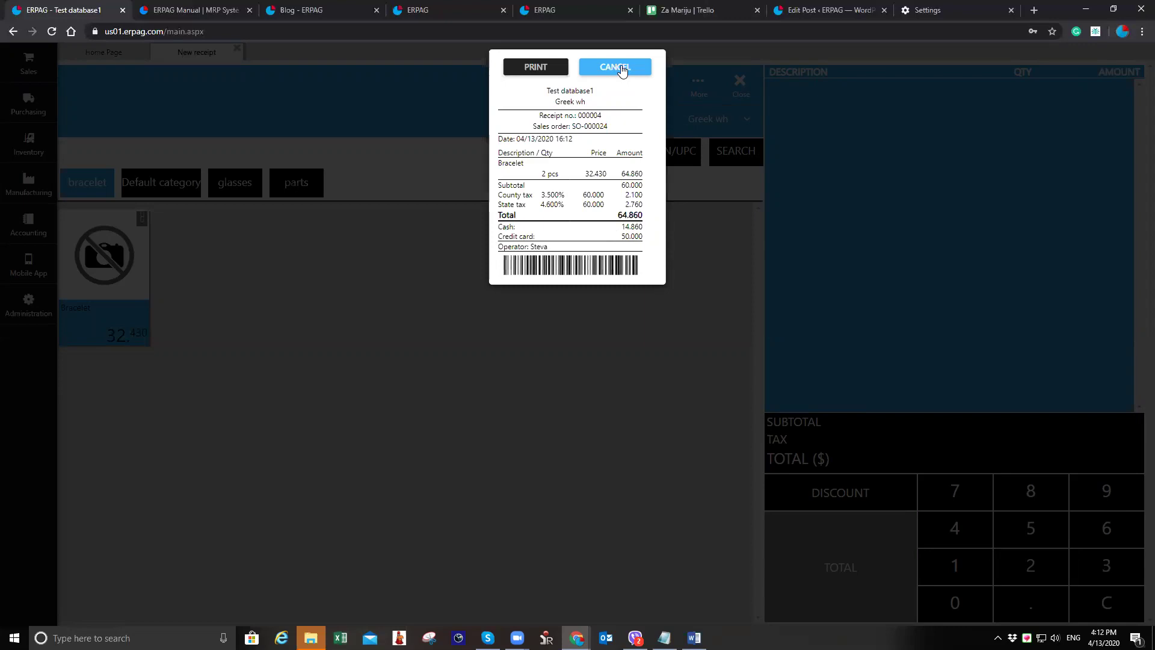
pyautogui.click(622, 69)
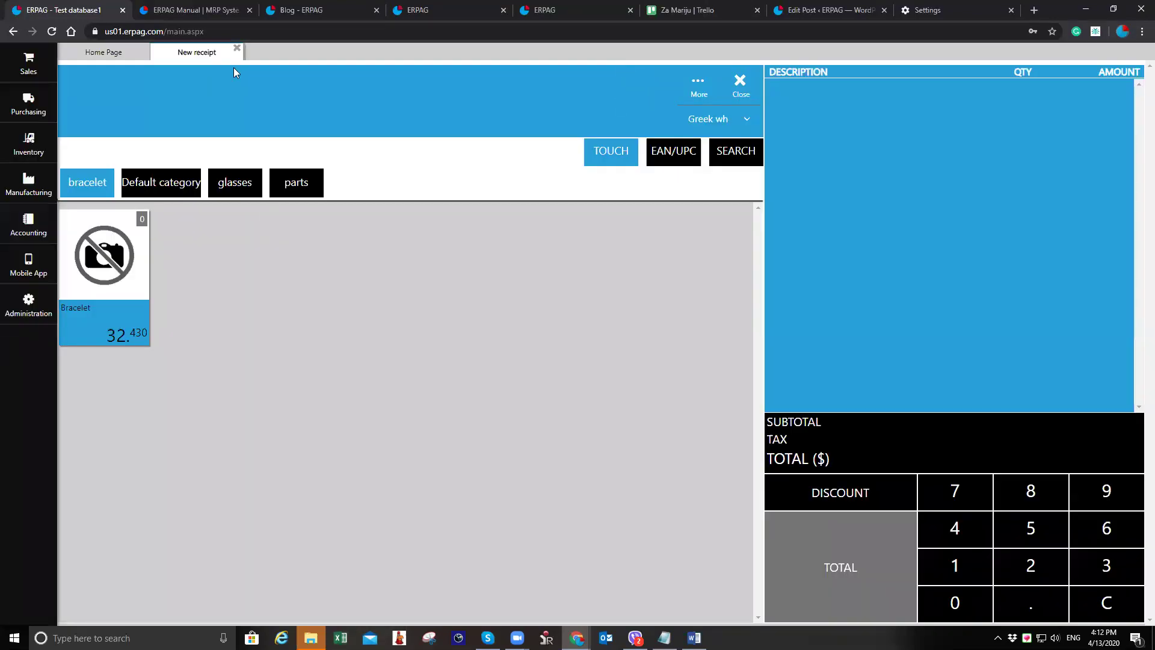
# - Close the new receipt and open the sales orders list
pyautogui.click(237, 49)
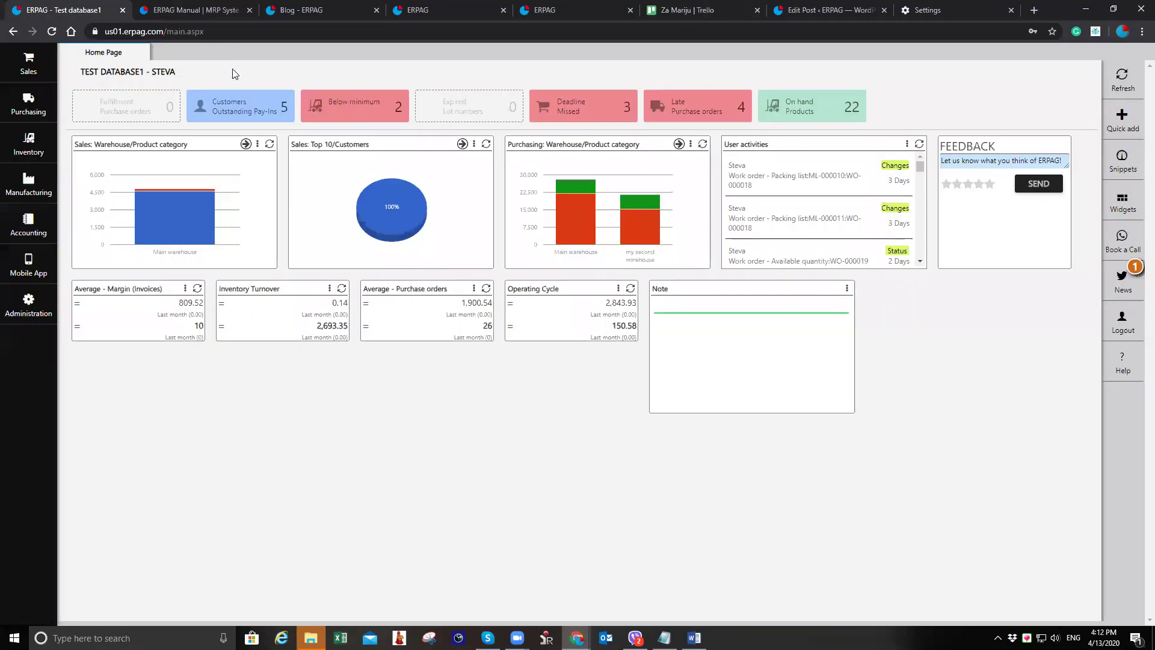
pyautogui.click(29, 63)
pyautogui.click(130, 90)
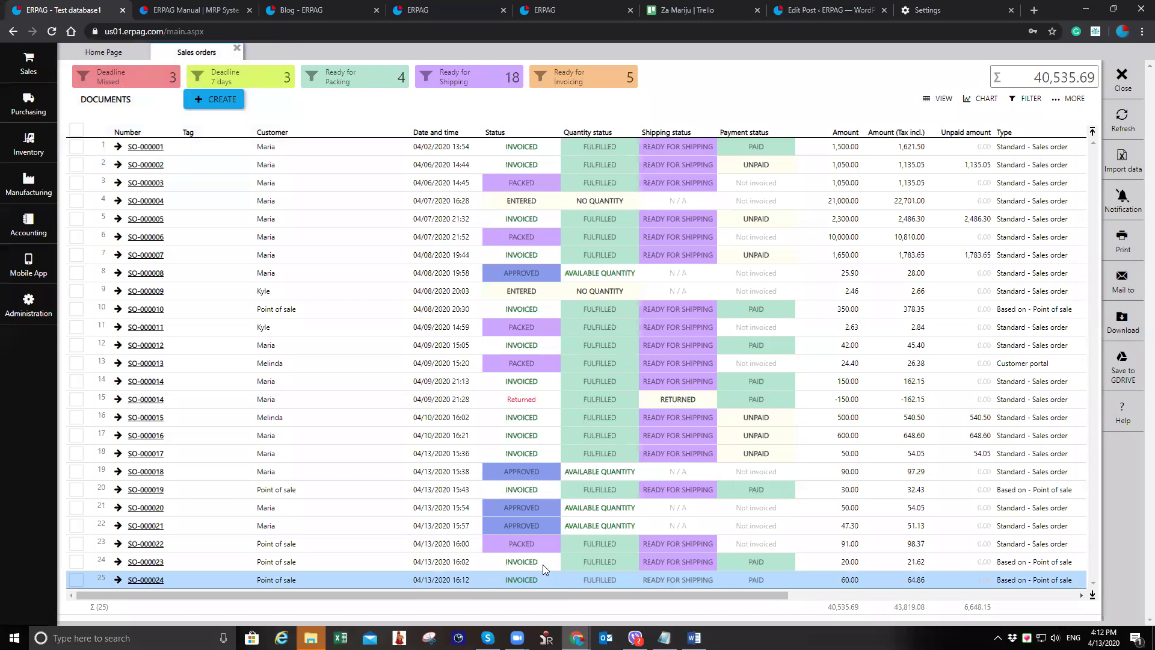
pyautogui.click(528, 546)
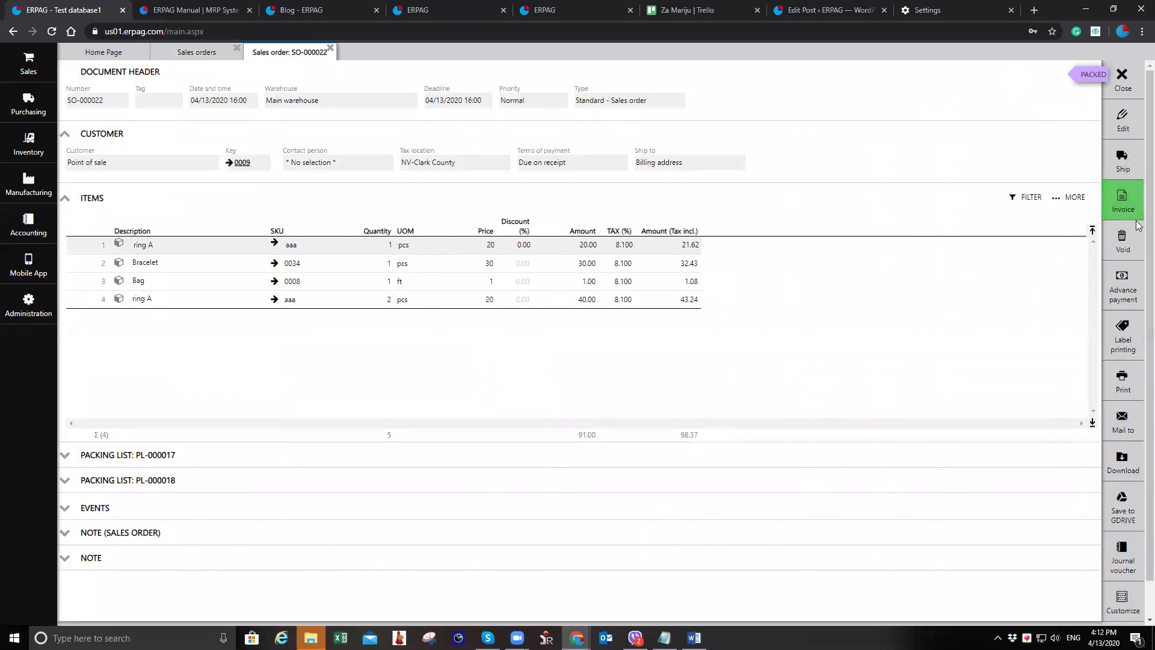
pyautogui.click(1134, 215)
pyautogui.click(640, 365)
pyautogui.click(1120, 81)
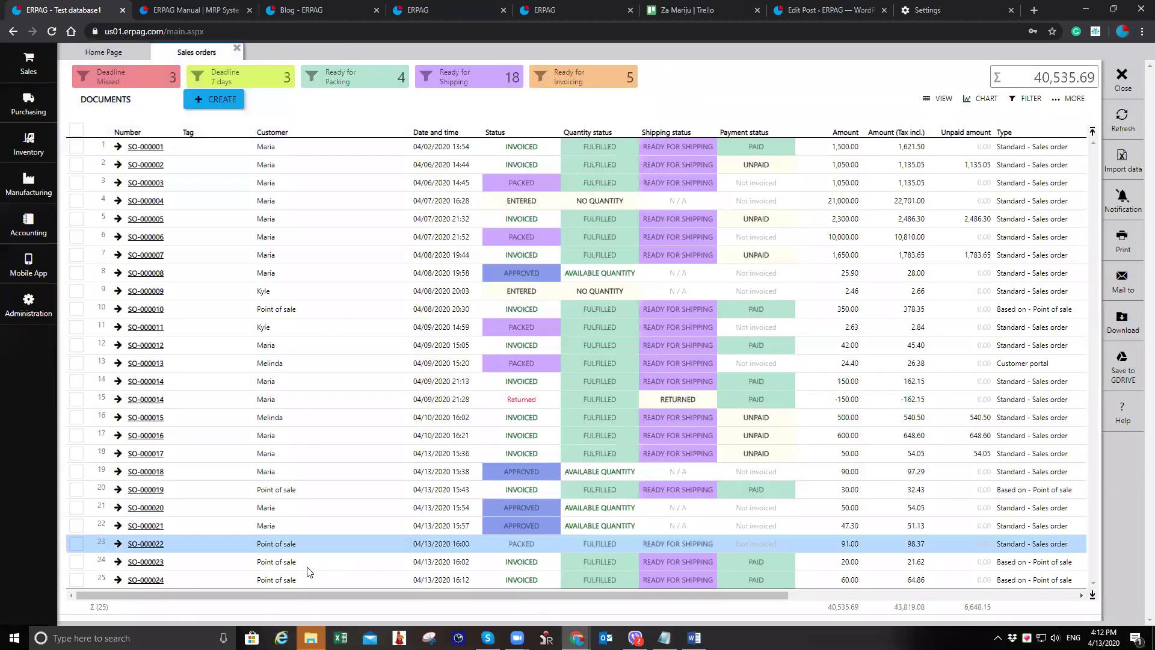
# - Create a customer return from the newest point of sale order for one Bracelet, quantity -1, and post its packing list
pyautogui.click(150, 581)
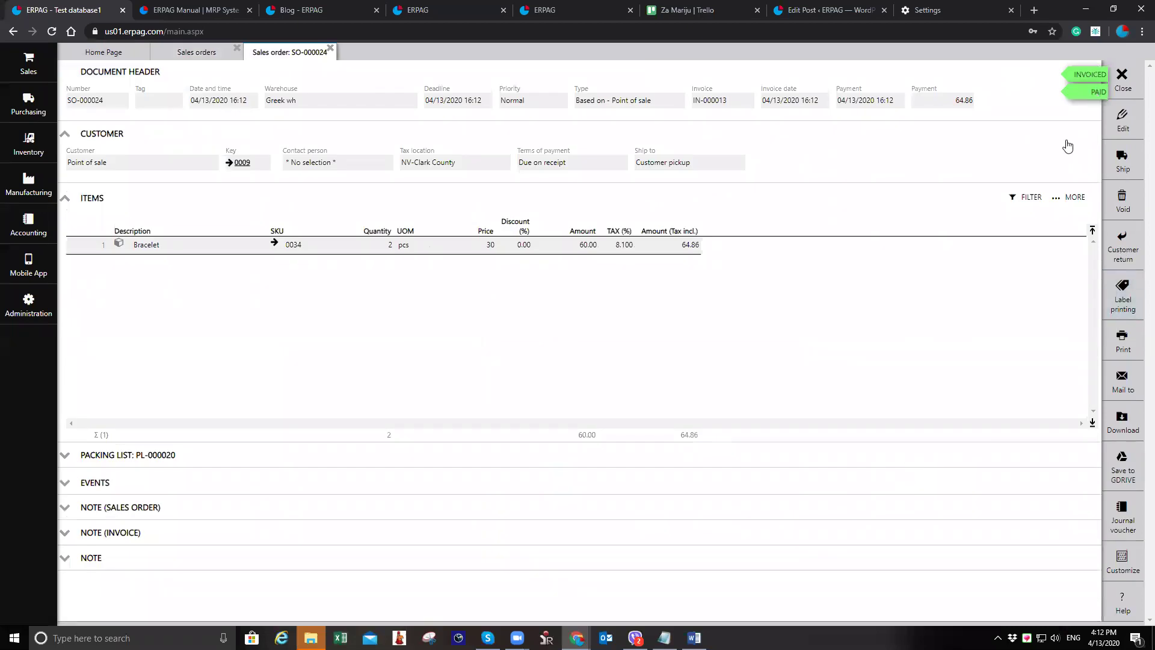
pyautogui.click(1120, 265)
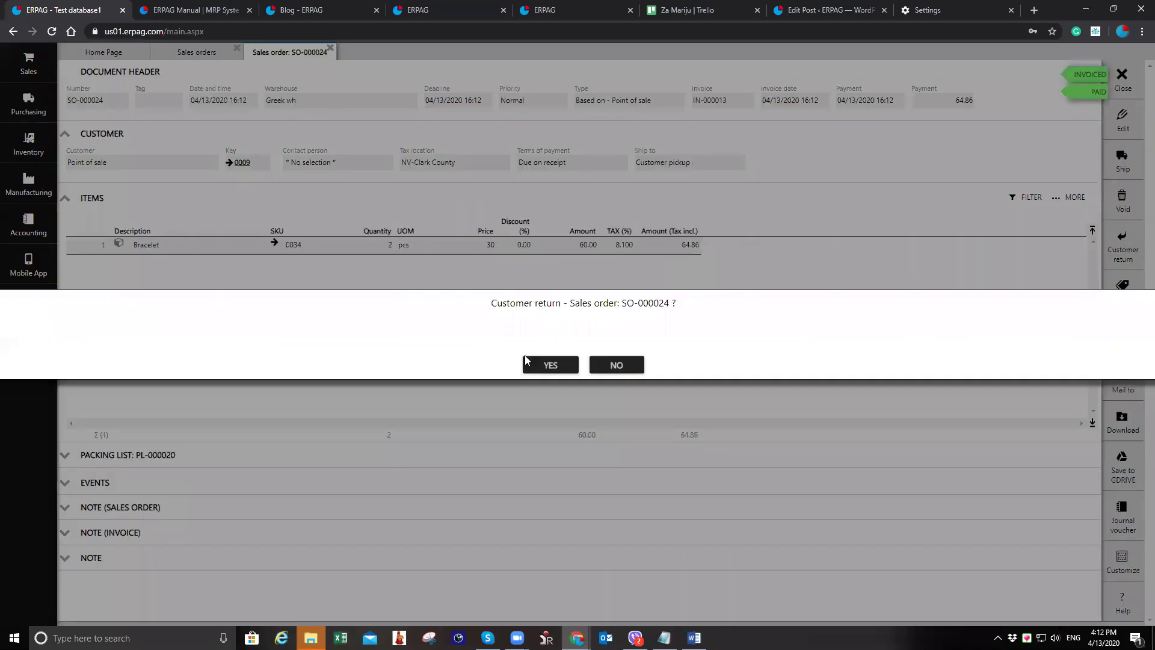
pyautogui.click(549, 369)
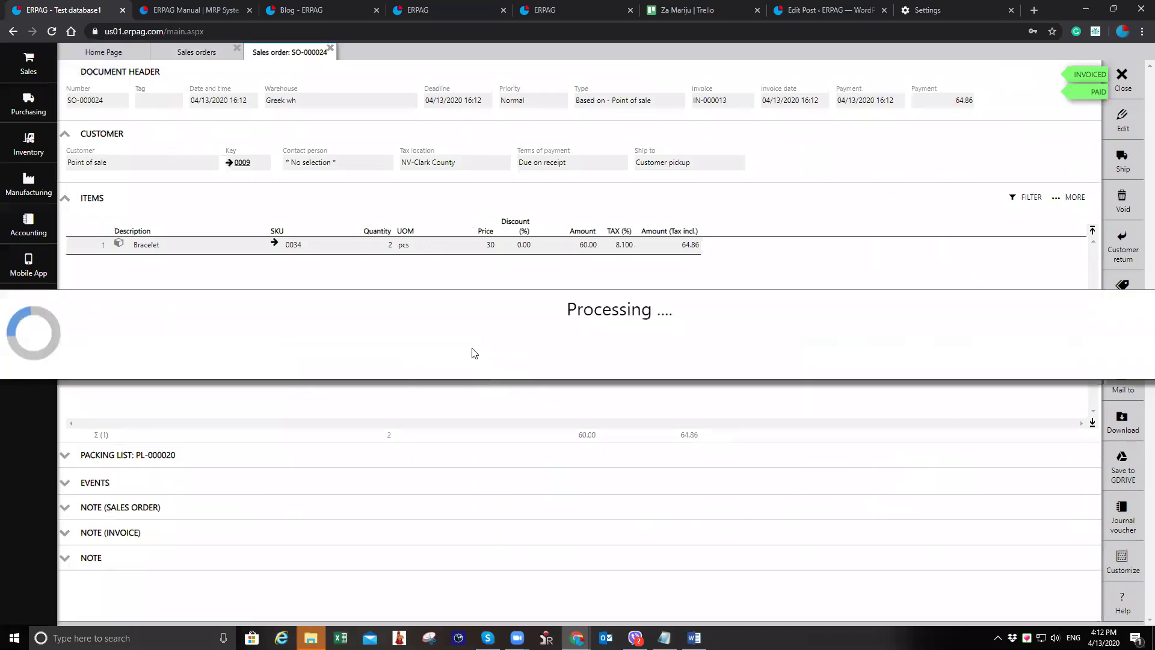
pyautogui.click(379, 378)
pyautogui.write('-1')
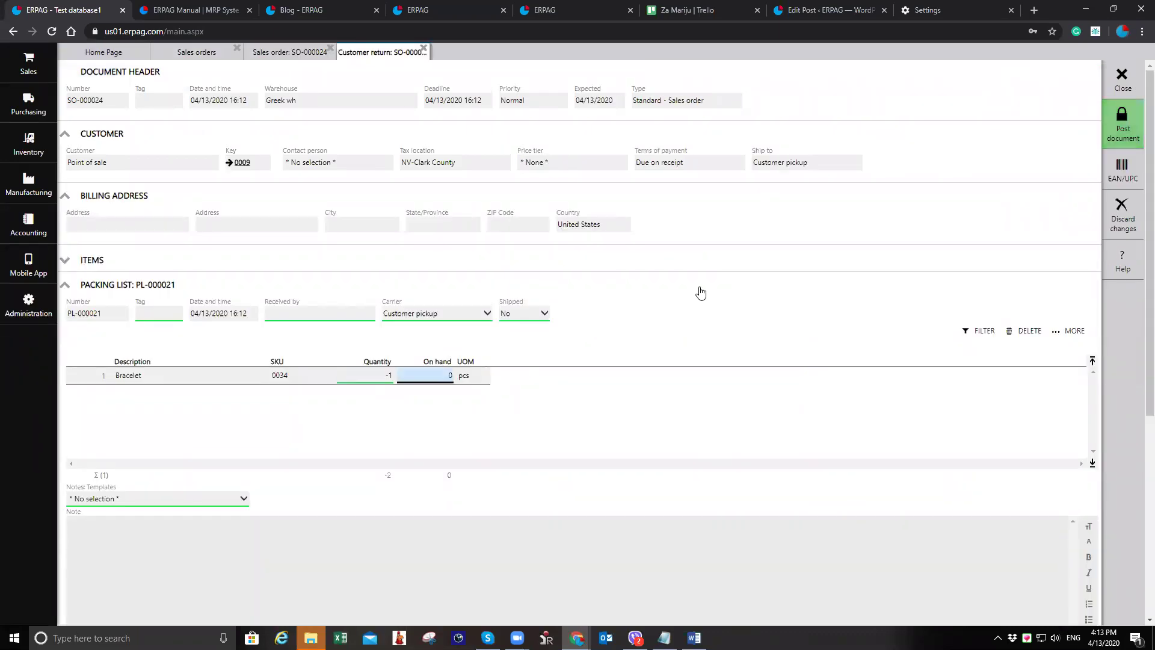
pyautogui.click(1122, 127)
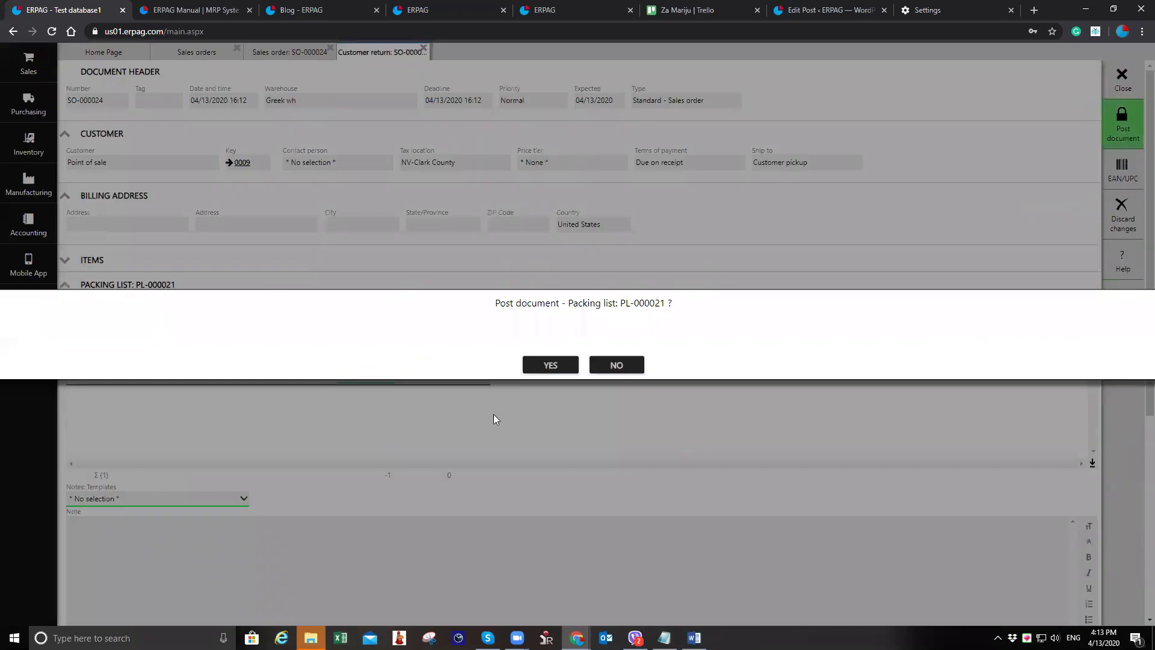
pyautogui.click(542, 368)
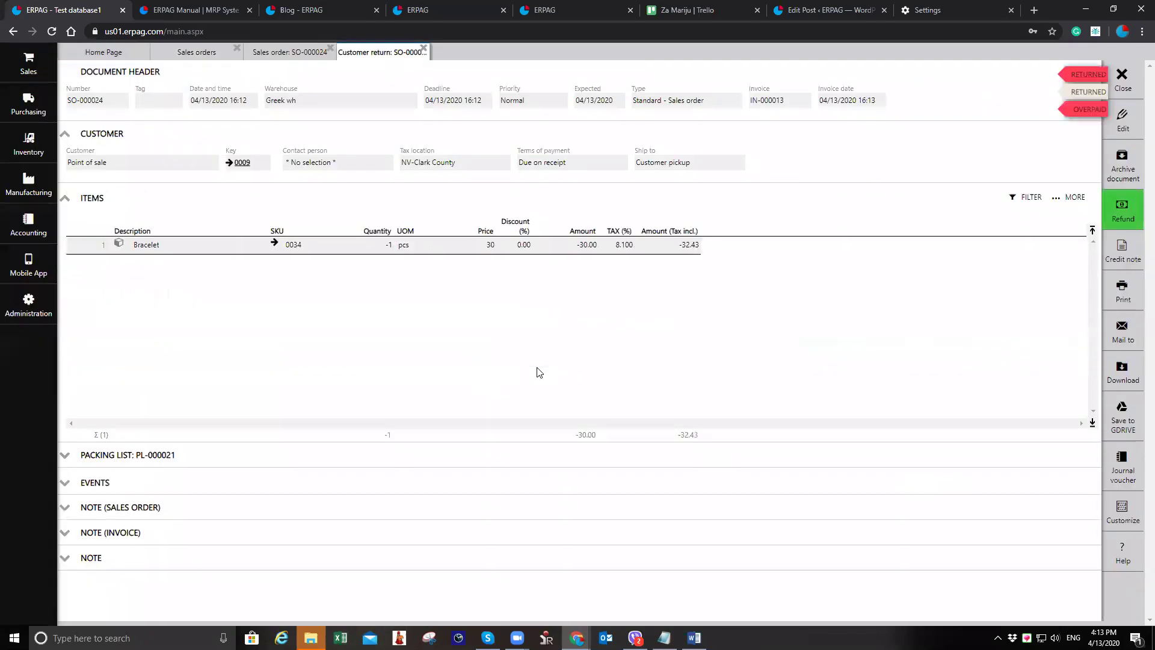
# - Close the return and its original order, reopen the Bracelet return, and add its refund to the customer's deposit
pyautogui.click(1122, 78)
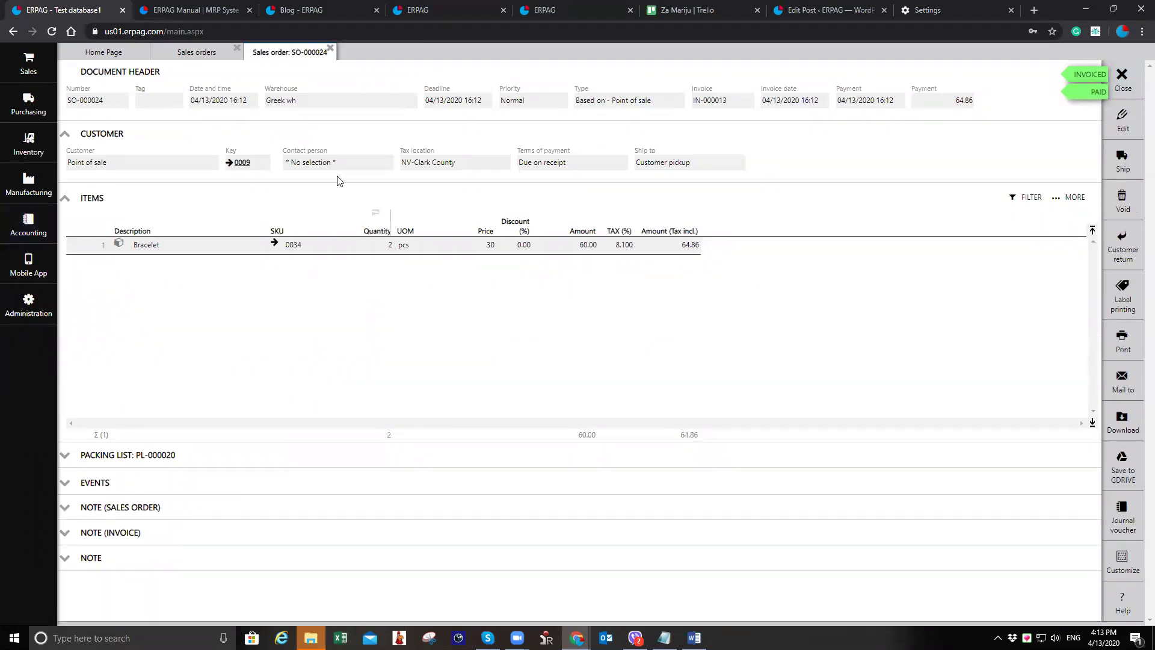
pyautogui.click(1121, 77)
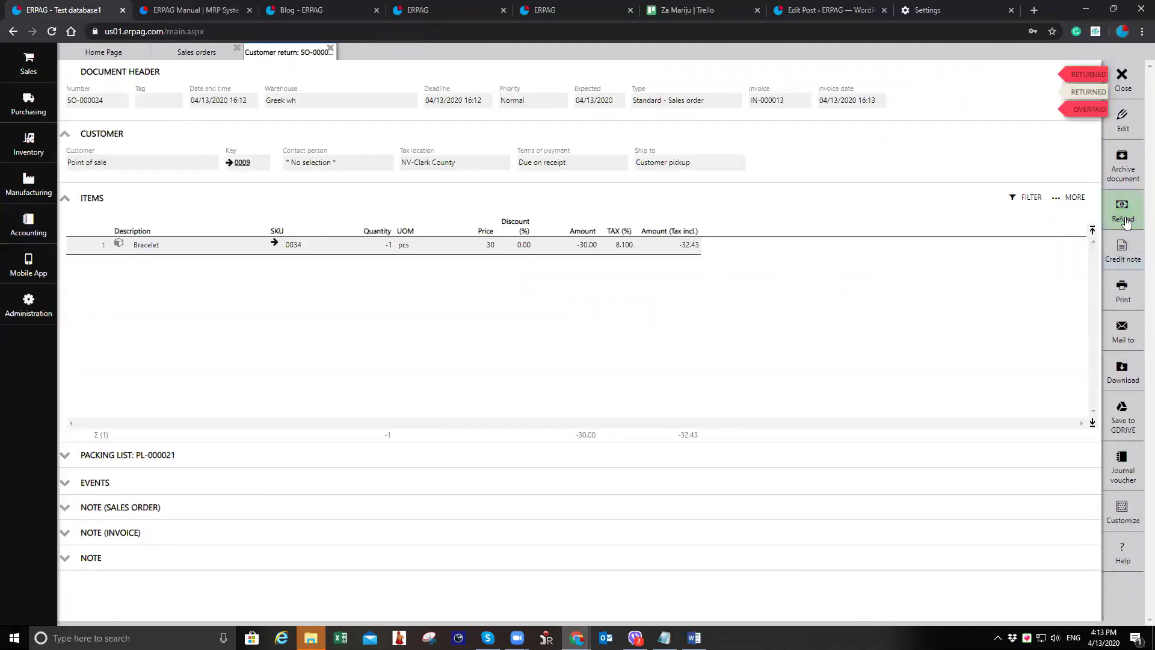
pyautogui.click(1123, 208)
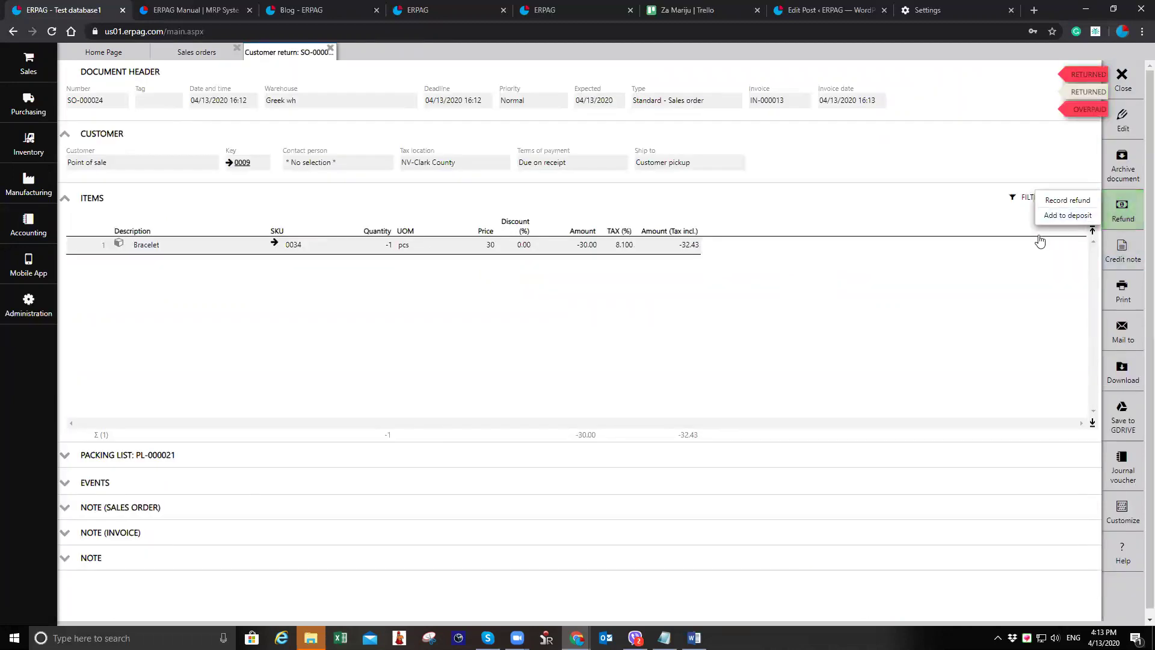
pyautogui.click(1070, 216)
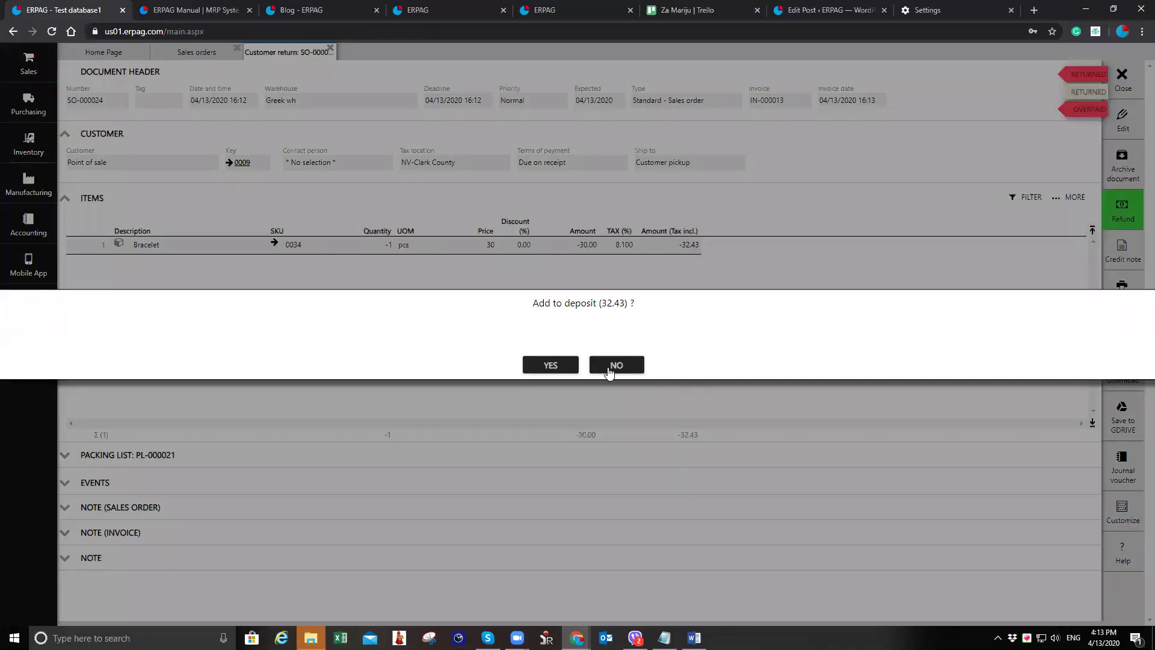
pyautogui.click(551, 369)
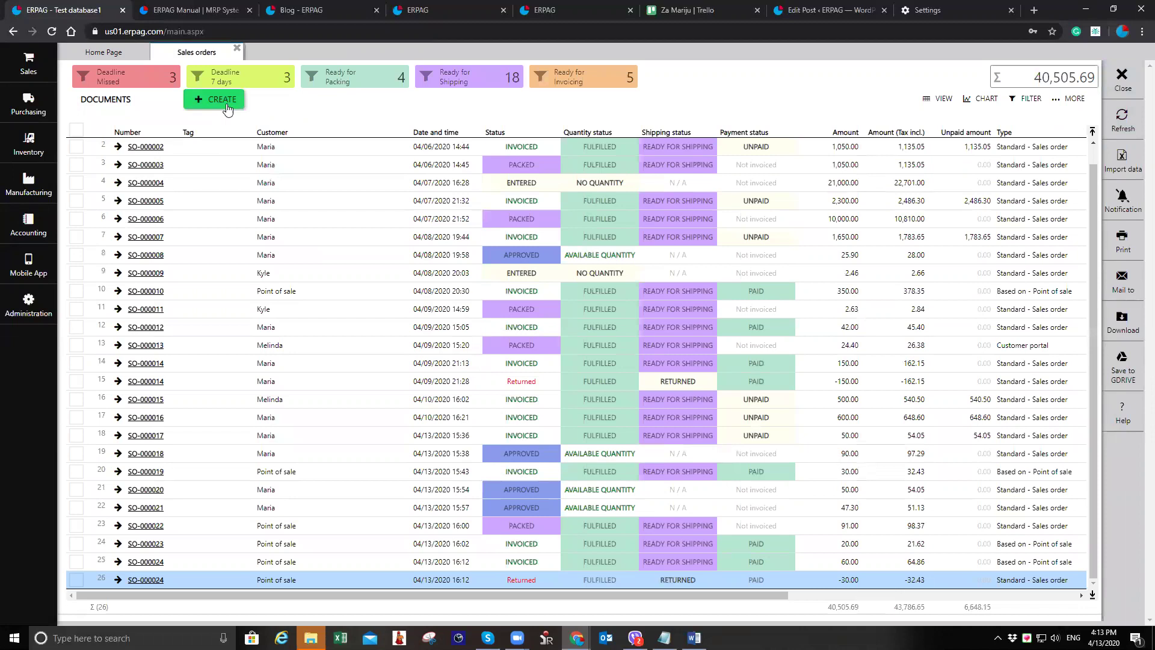
# - Create and save a standard sales order for the Point of sale customer with one ring A
pyautogui.click(228, 109)
pyautogui.click(163, 167)
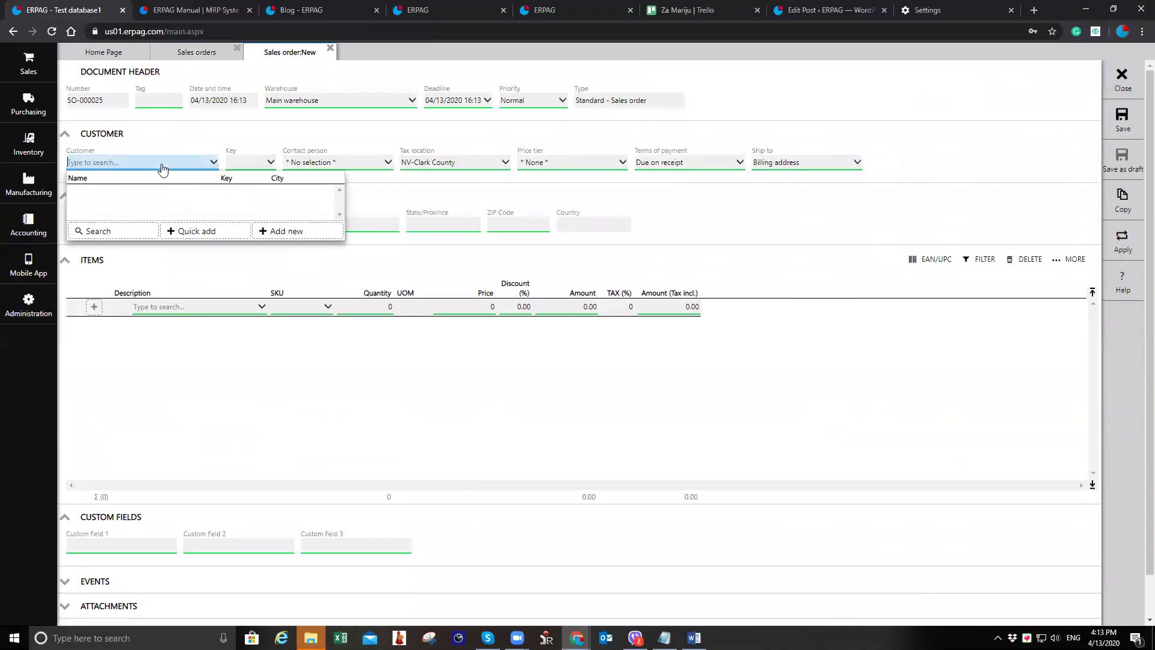
pyautogui.click(155, 236)
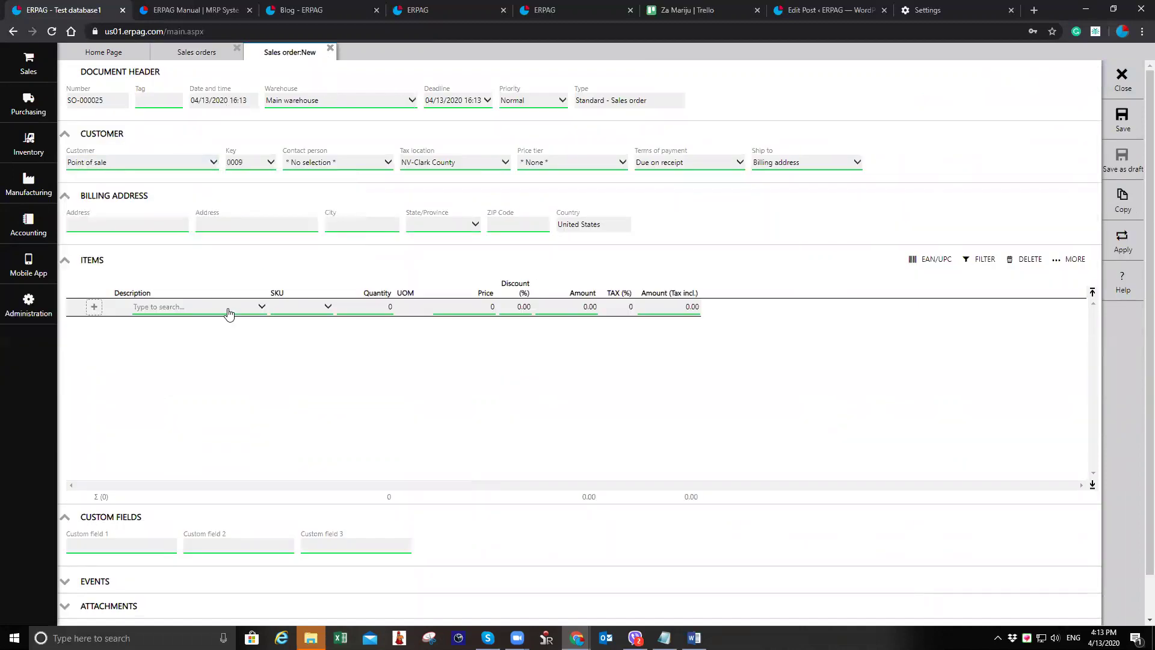
pyautogui.click(229, 312)
pyautogui.write('ring')
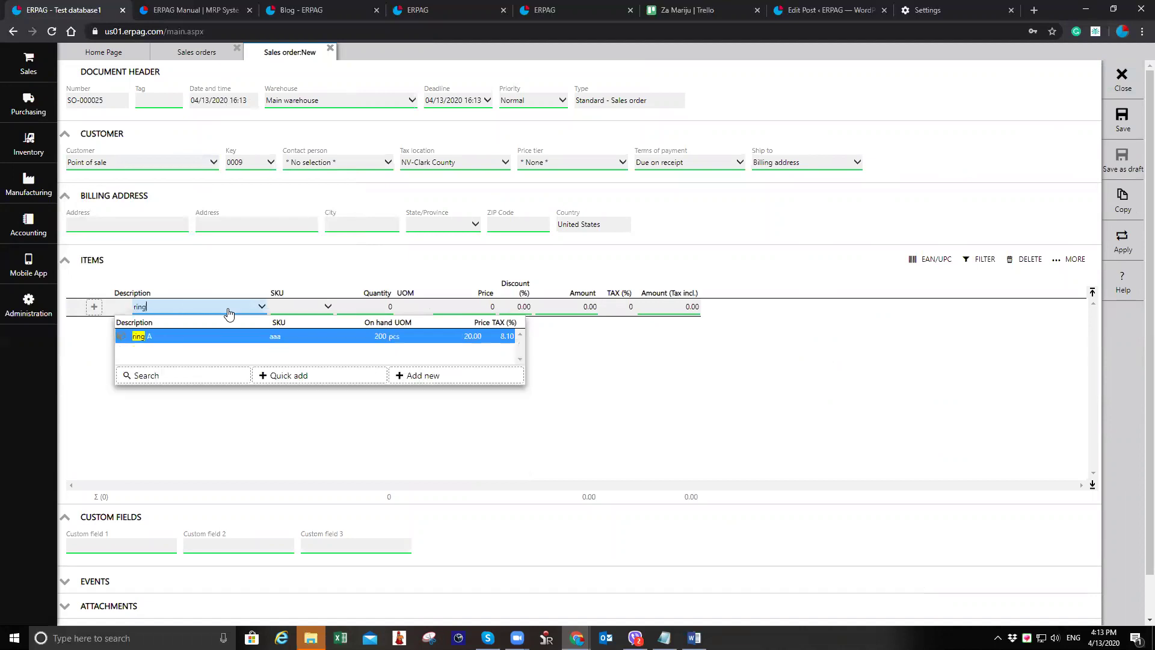
pyautogui.press('Return')
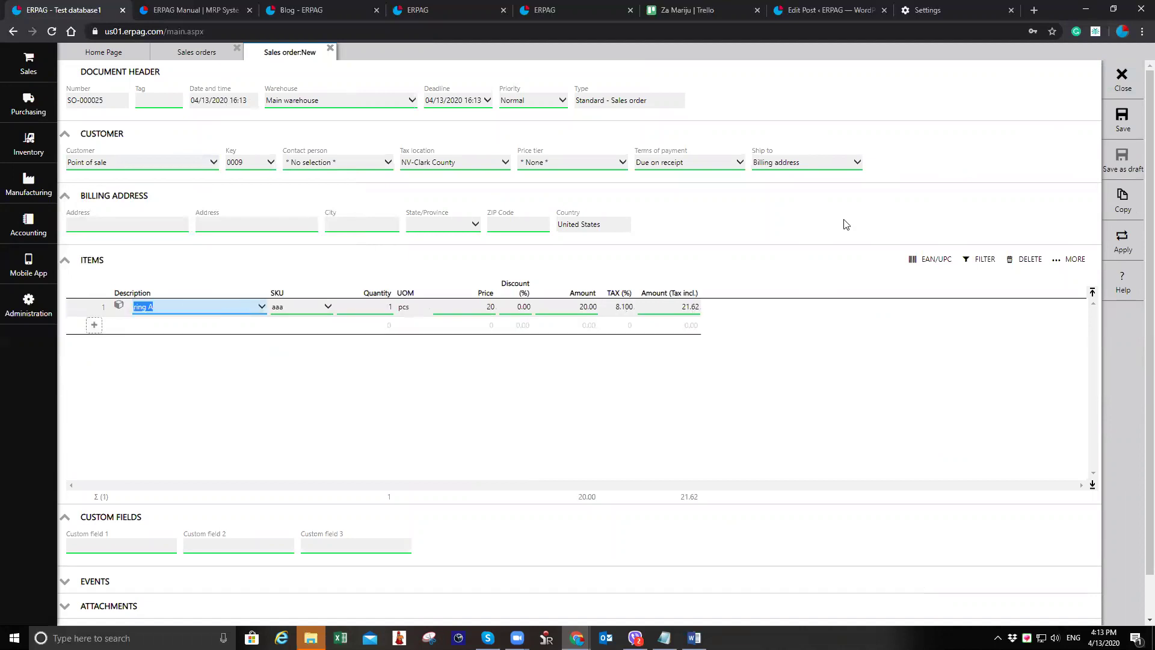
pyautogui.click(1124, 120)
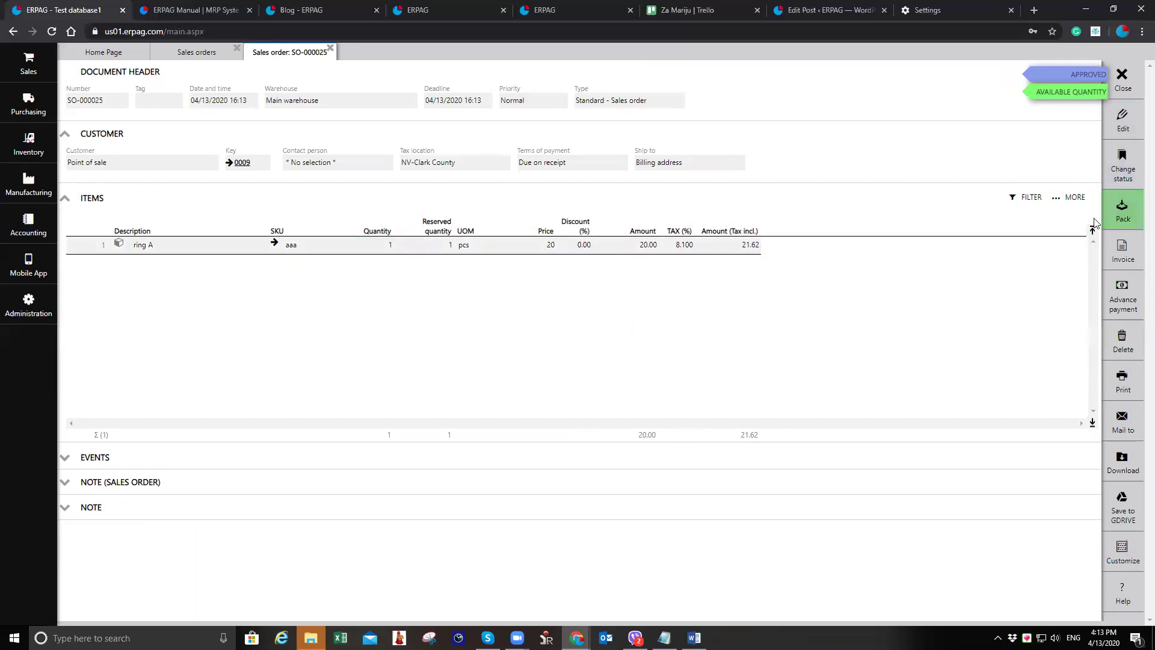
# - Pack and invoice the new ring A order, paying it from the customer's deposit, and close the order
pyautogui.click(1120, 212)
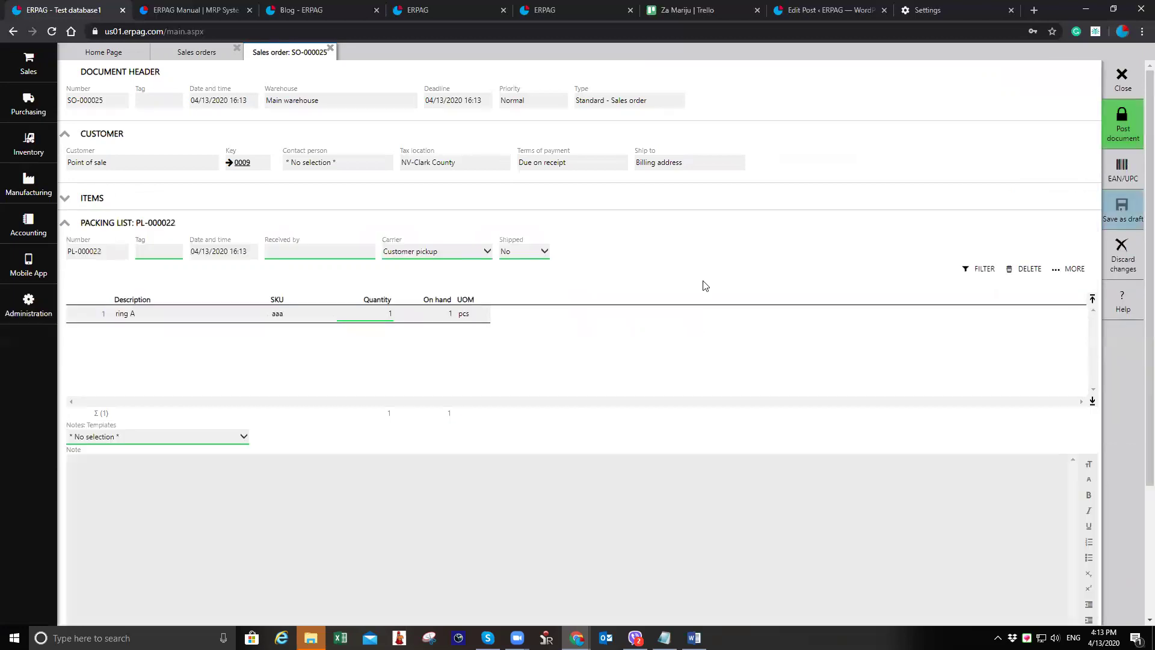
pyautogui.click(1107, 121)
pyautogui.click(550, 366)
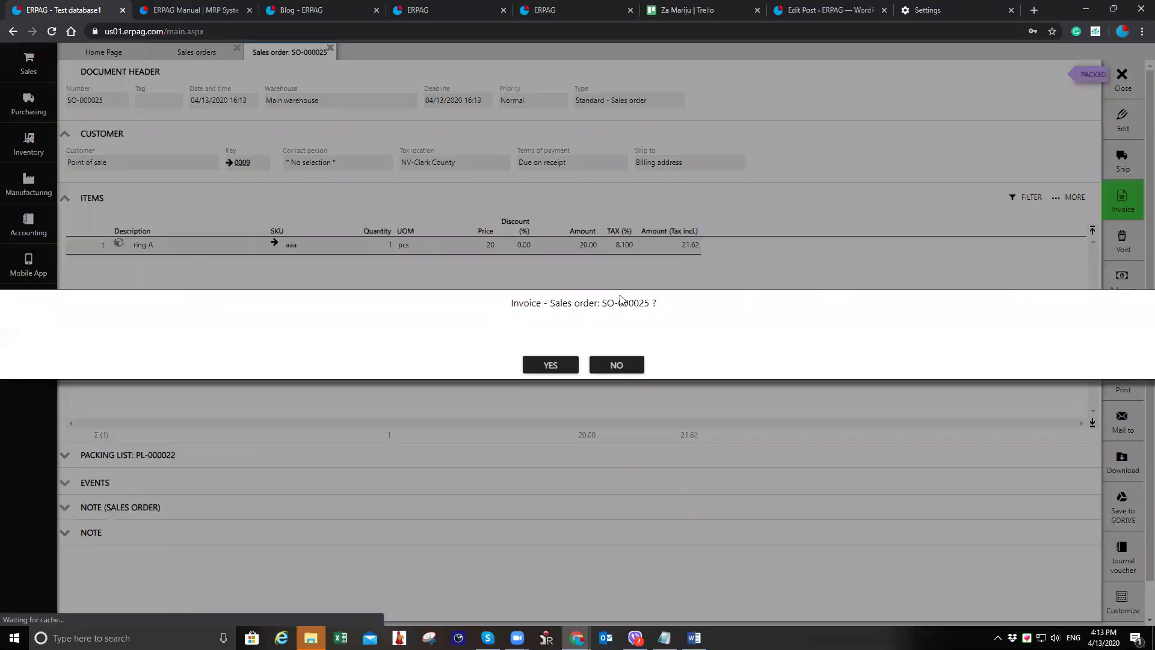
pyautogui.click(551, 363)
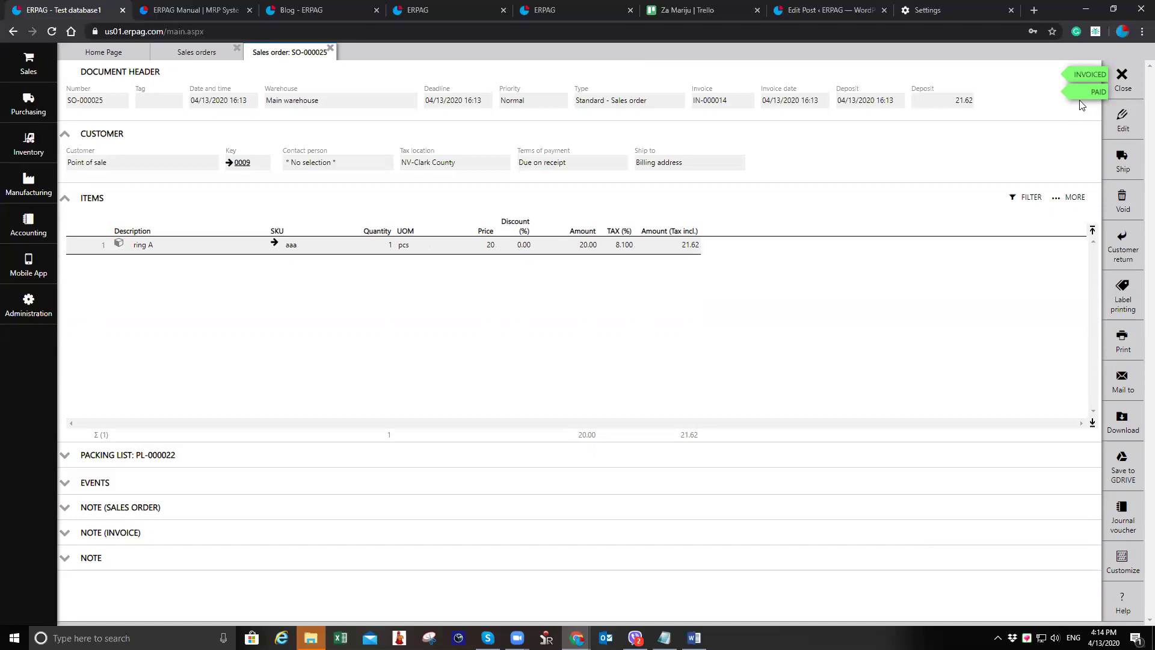
pyautogui.click(1109, 79)
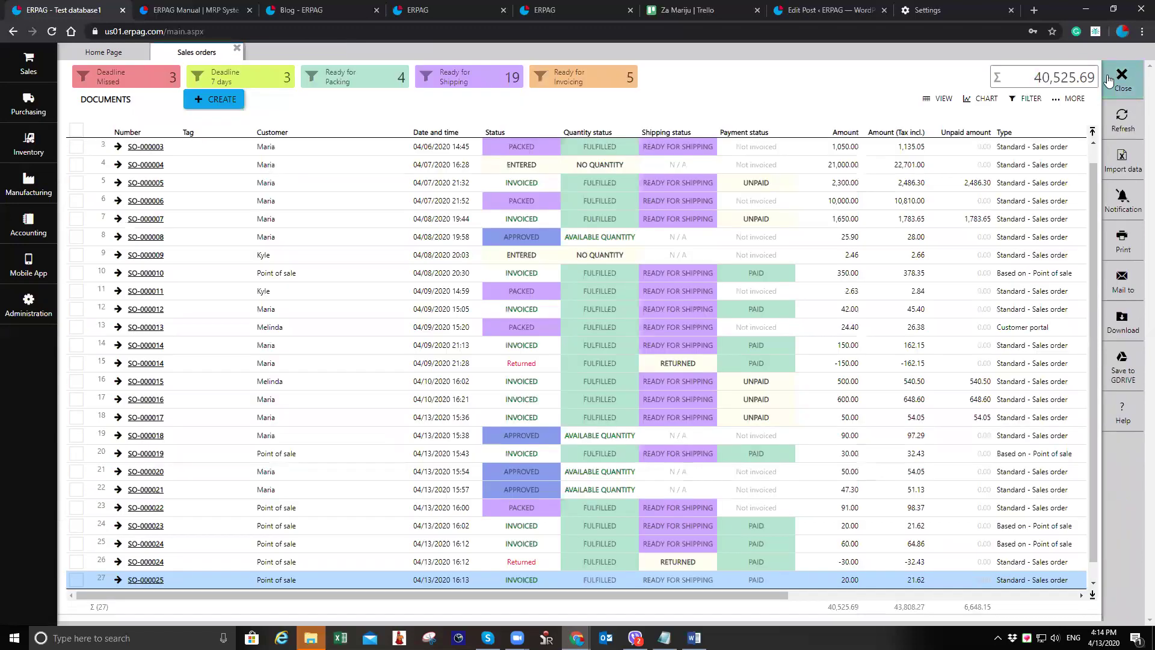
# - Close the sales orders list and open product 0001, Base Oil 1, from the products and services list for editing
pyautogui.click(1109, 78)
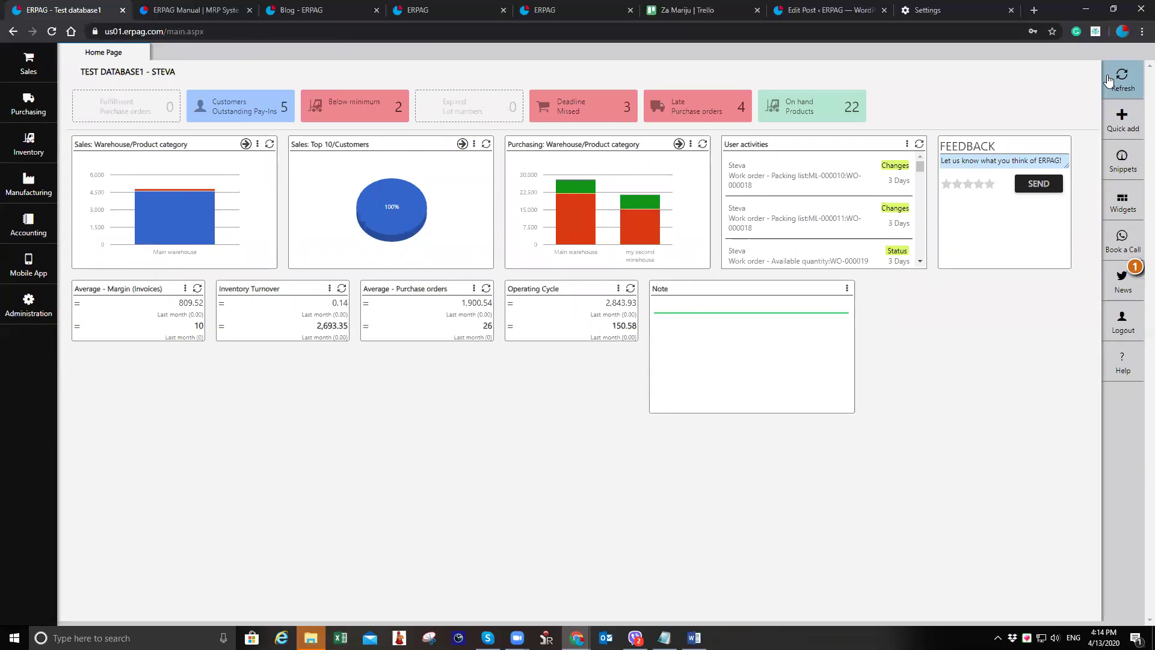
pyautogui.click(48, 147)
pyautogui.click(151, 93)
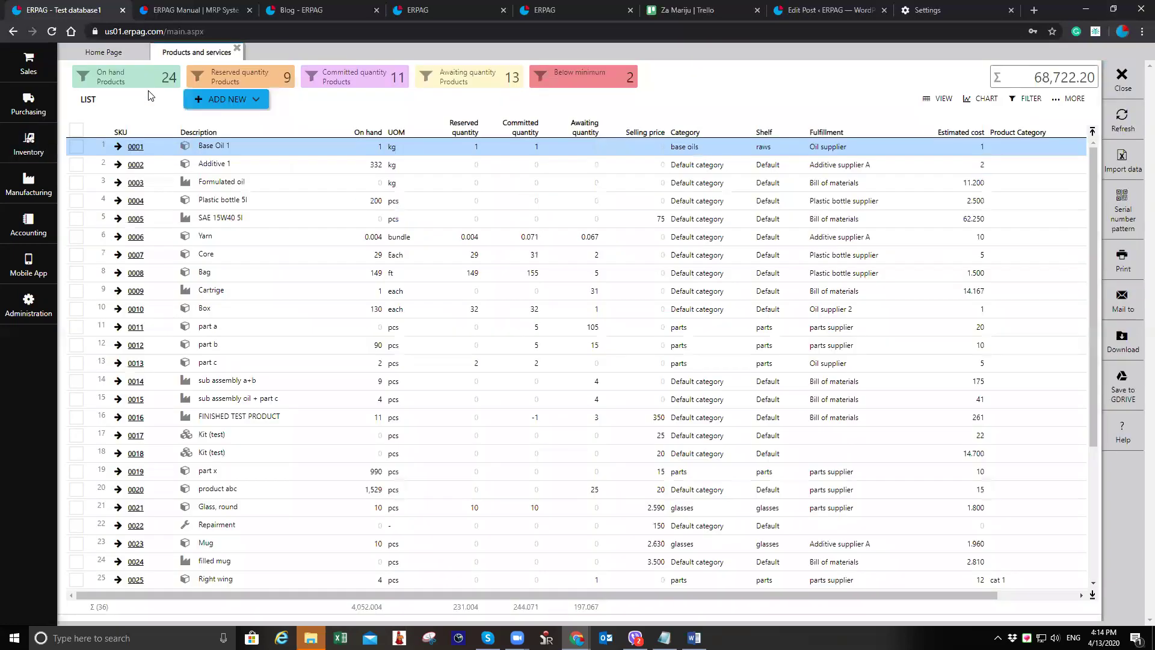
pyautogui.click(136, 147)
pyautogui.click(1113, 123)
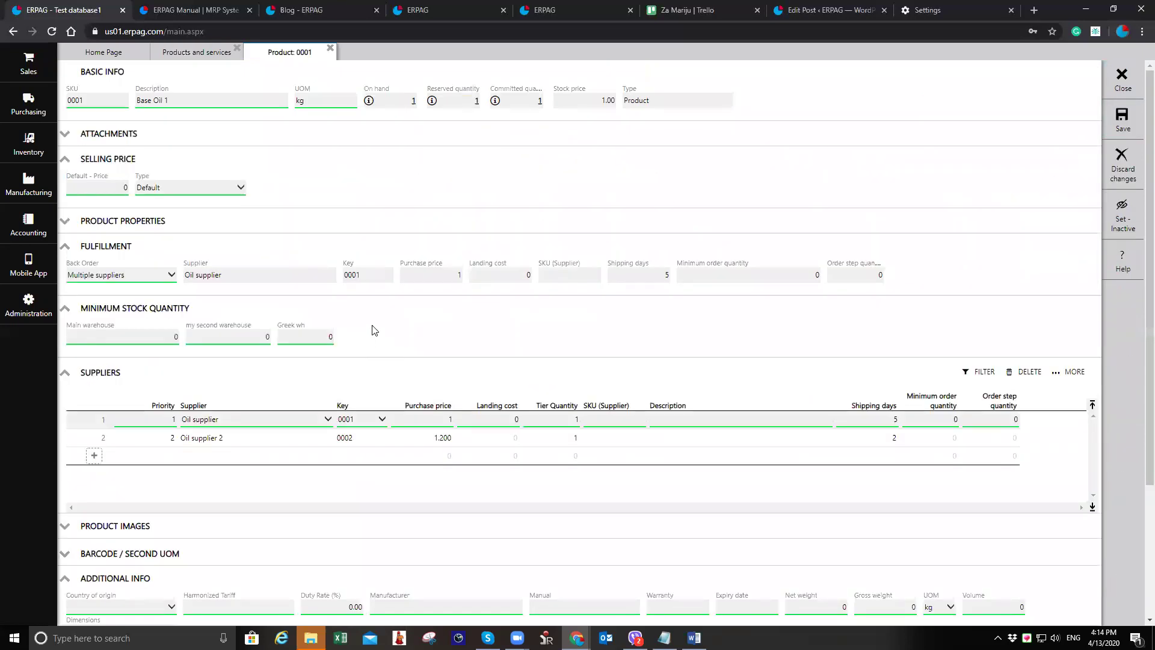
# - Expand the product's Product images and Attachments sections and examine where new images and files can be added
pyautogui.scroll(-1, 372, 330)
pyautogui.scroll(-2, 372, 329)
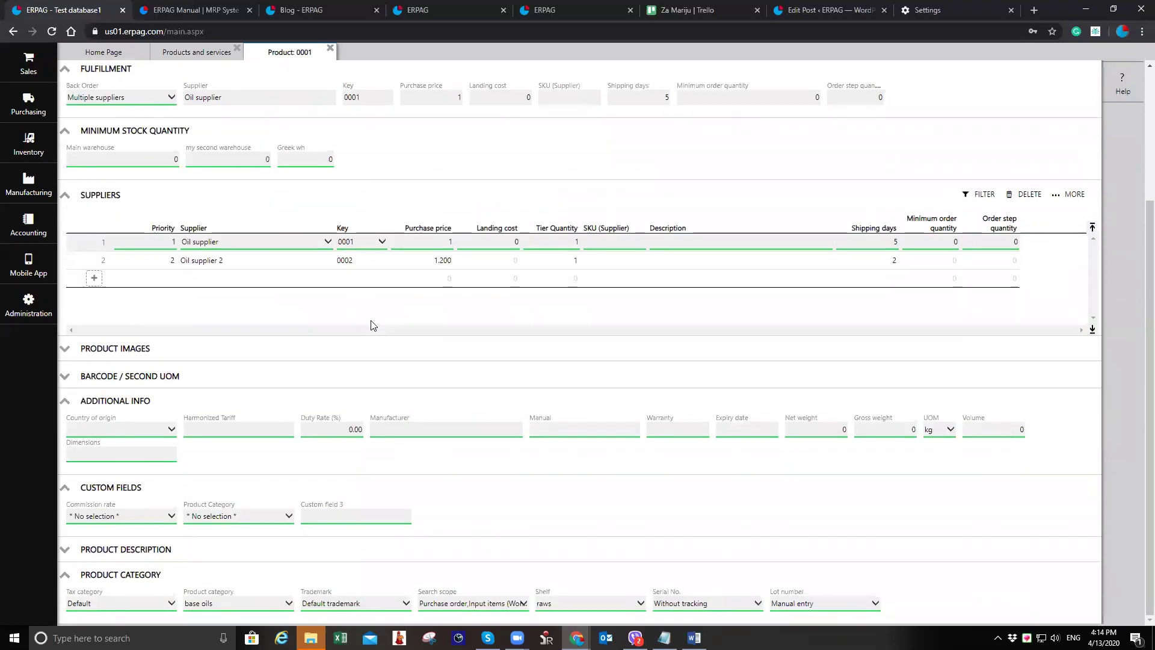
pyautogui.click(162, 352)
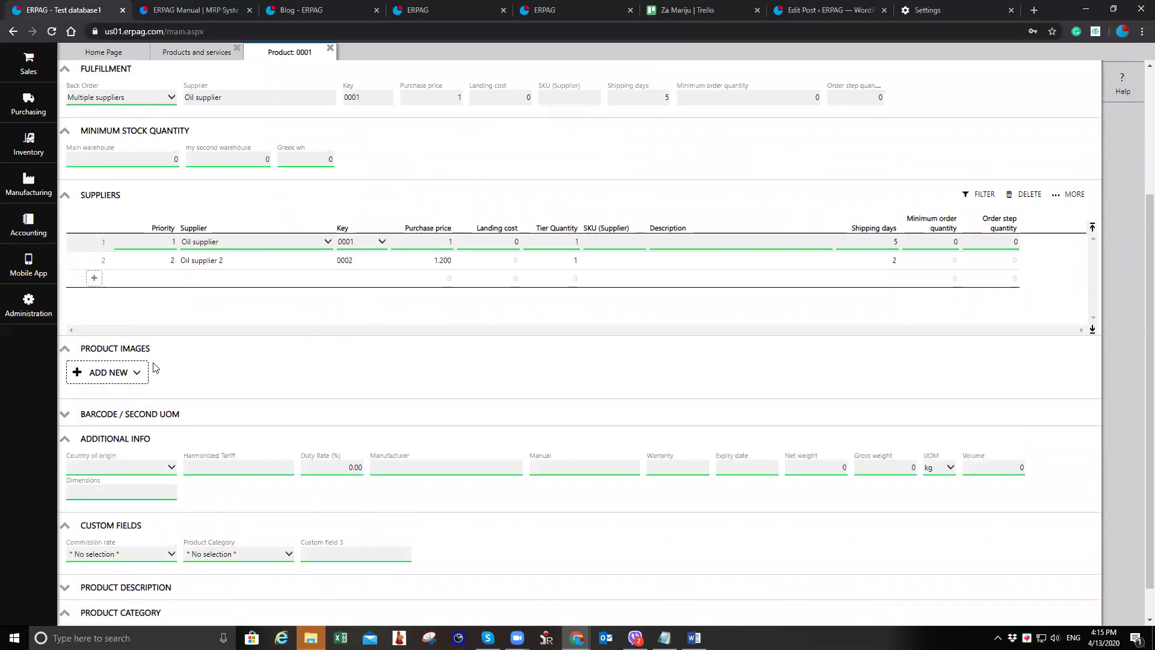
pyautogui.scroll(-1, 158, 402)
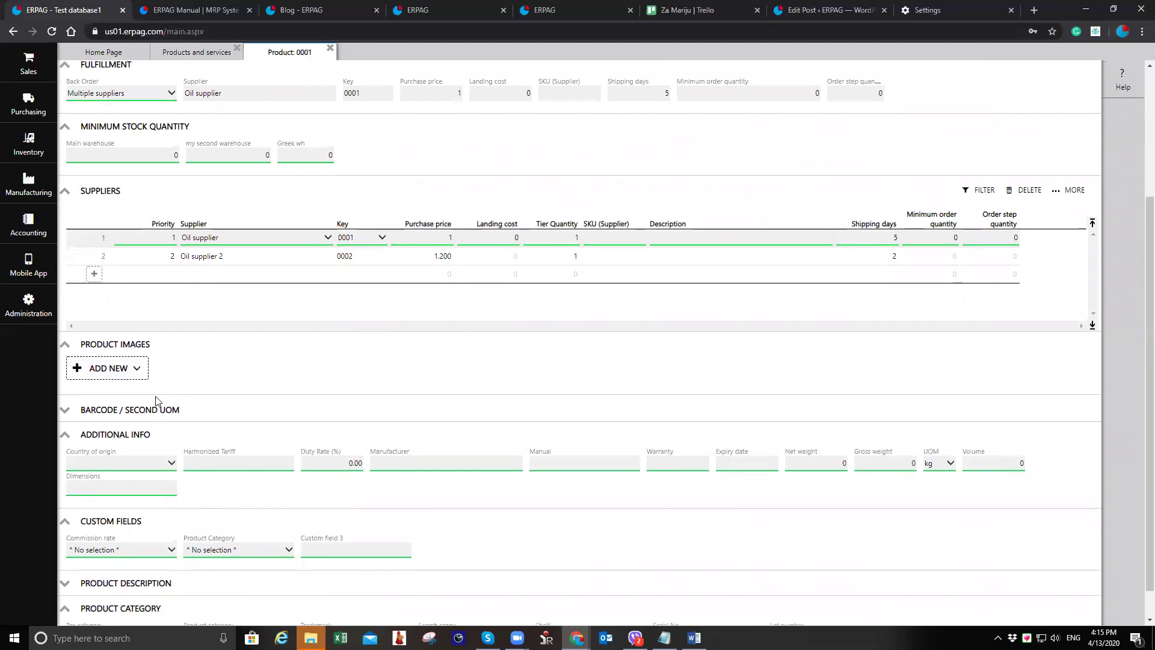
pyautogui.scroll(6, 149, 519)
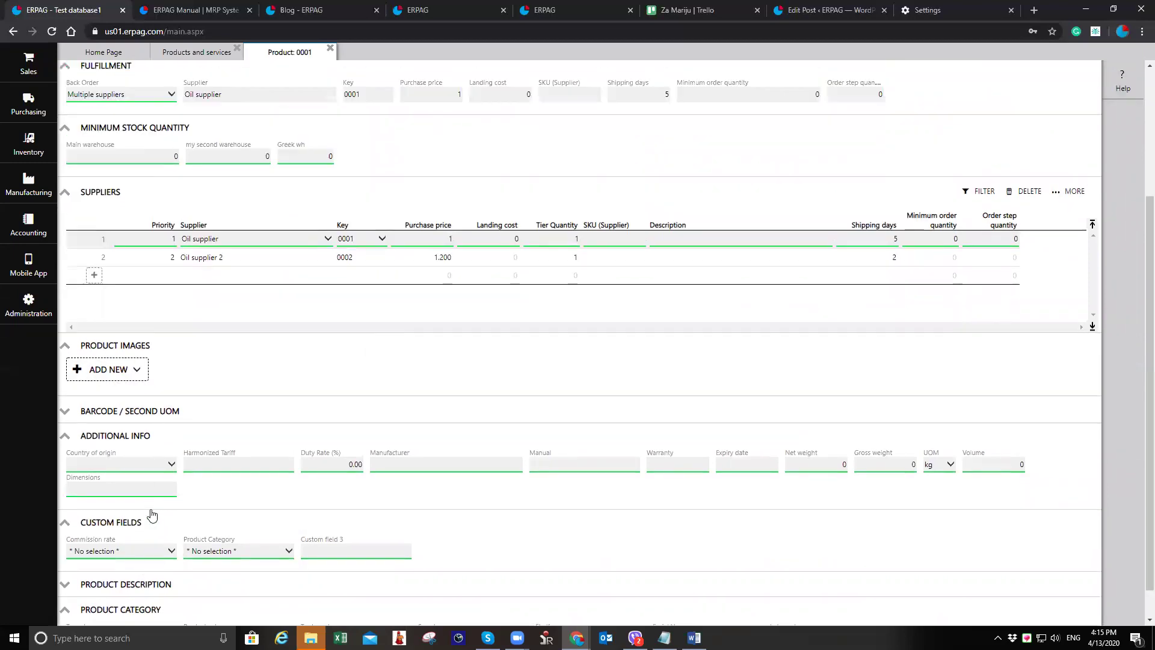
pyautogui.click(124, 135)
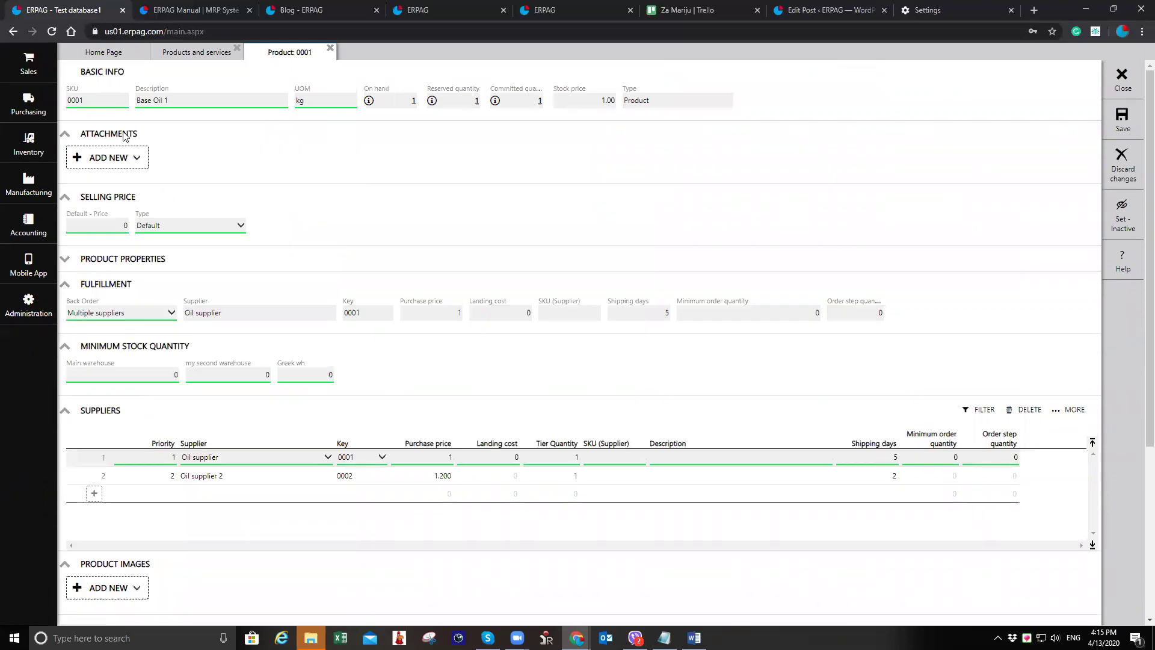
pyautogui.click(115, 158)
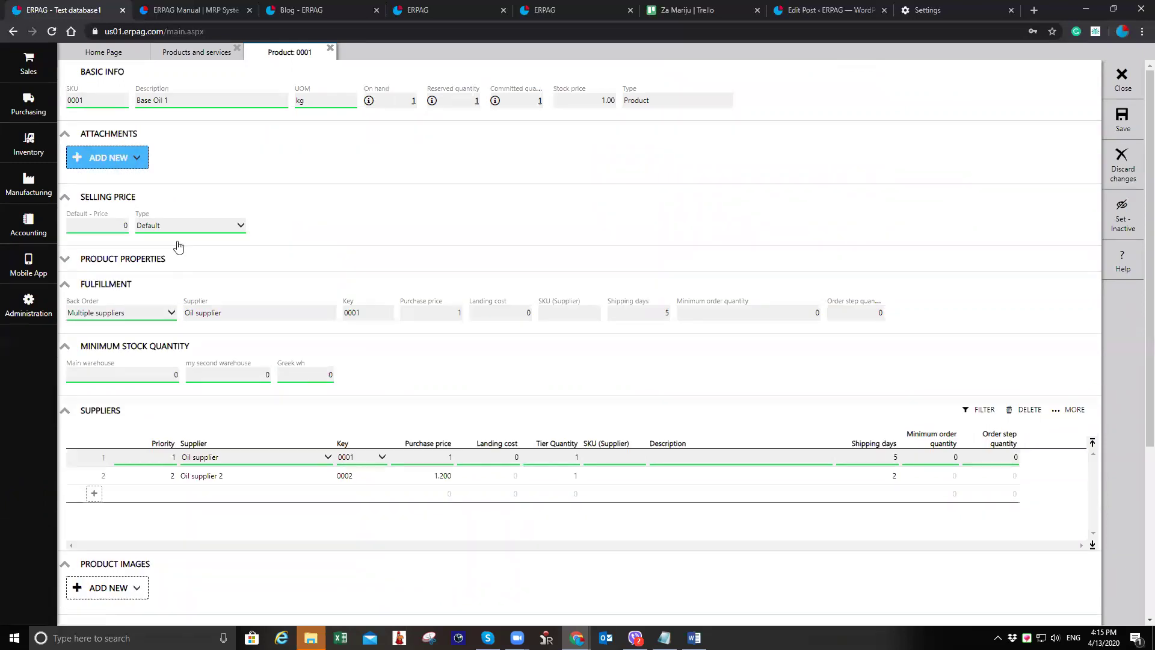
pyautogui.scroll(-7, 178, 245)
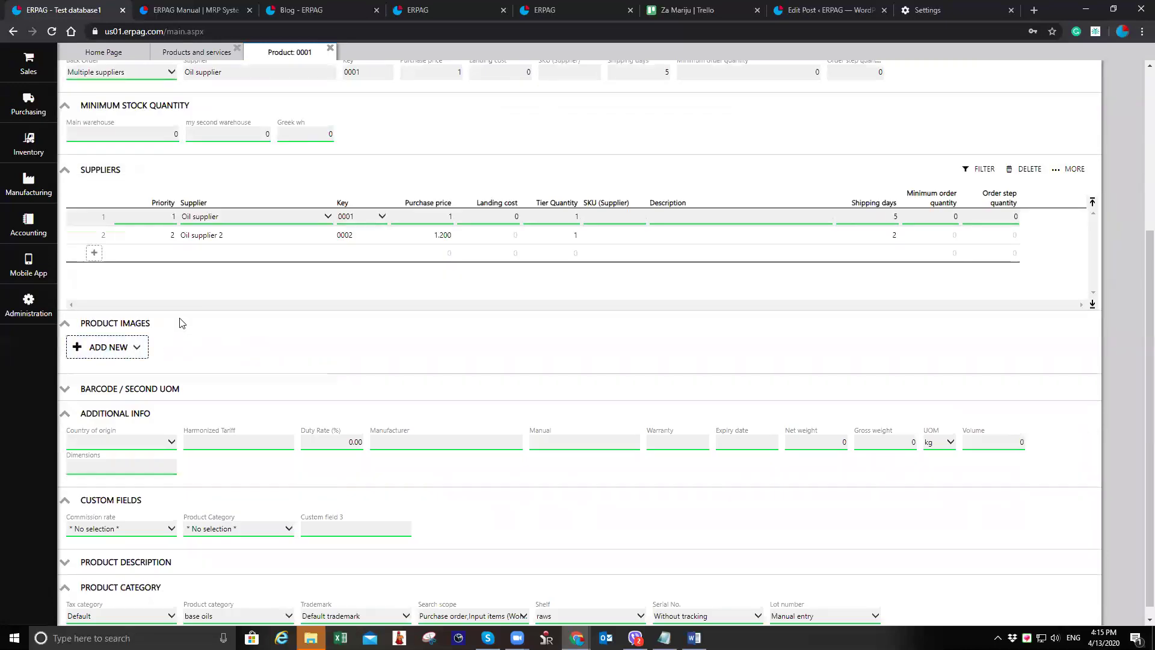
pyautogui.scroll(7, 222, 320)
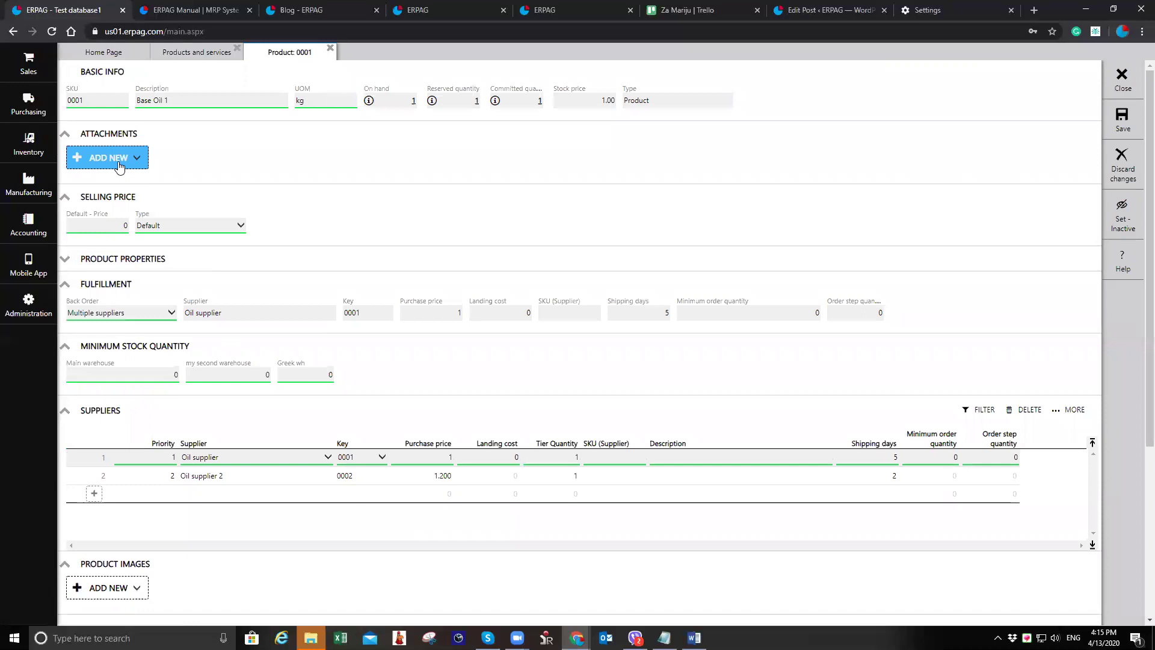
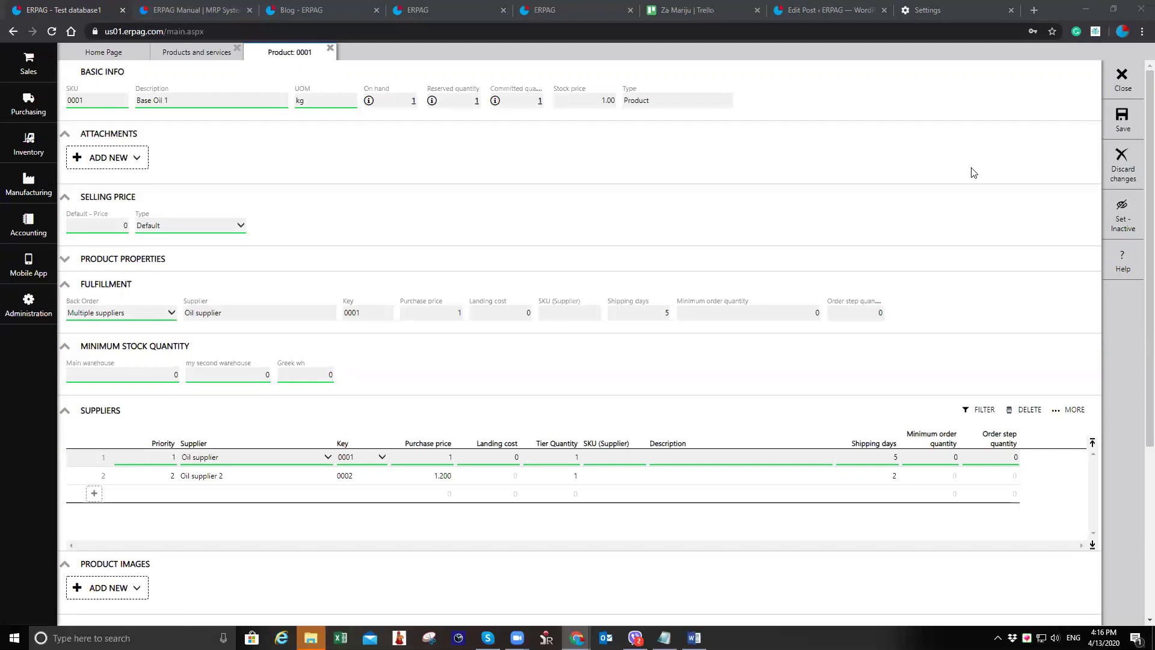
# - Open the Open sales orders report and examine each product's ordered, reserved and short quantities and statuses
pyautogui.click(33, 70)
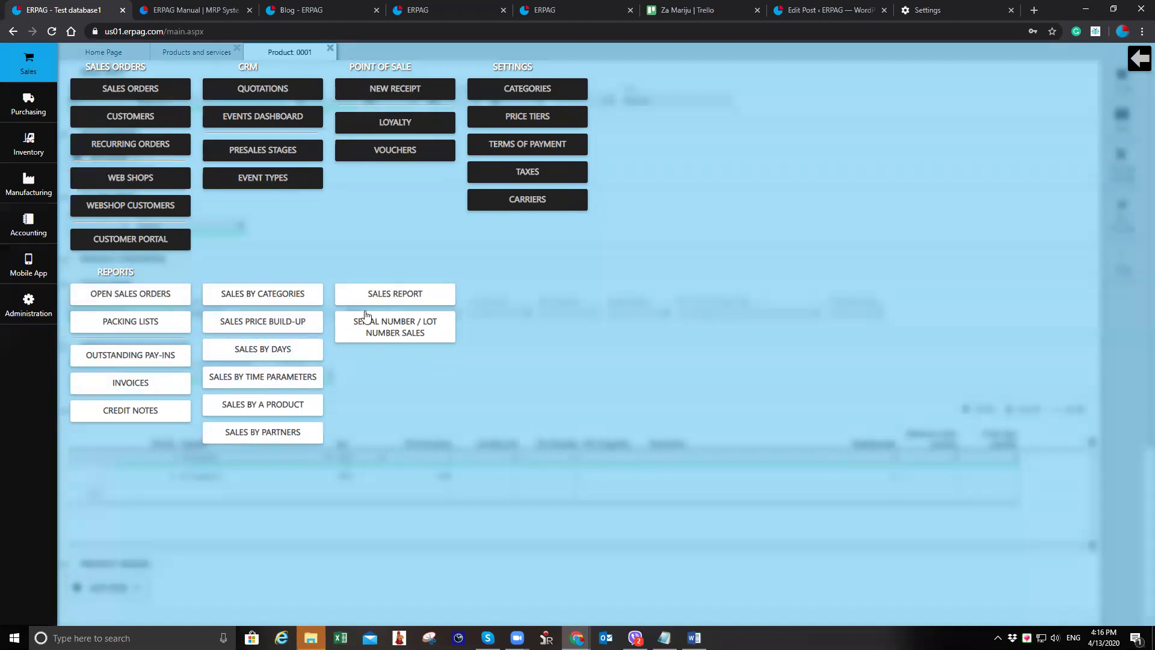
pyautogui.click(402, 306)
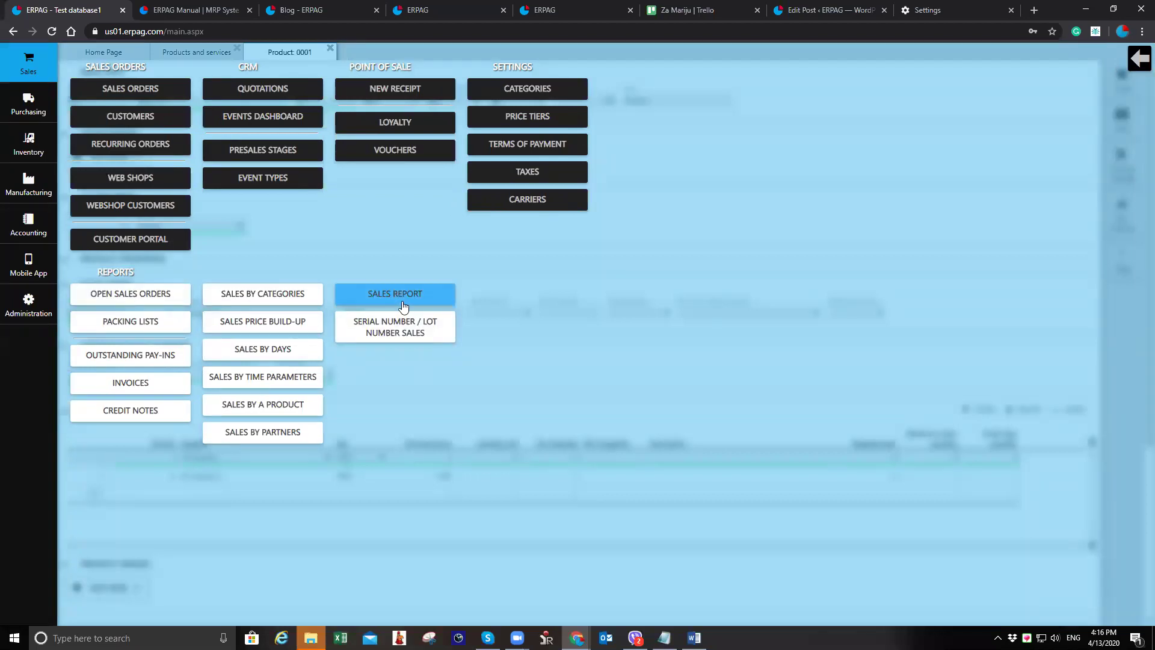
pyautogui.click(144, 295)
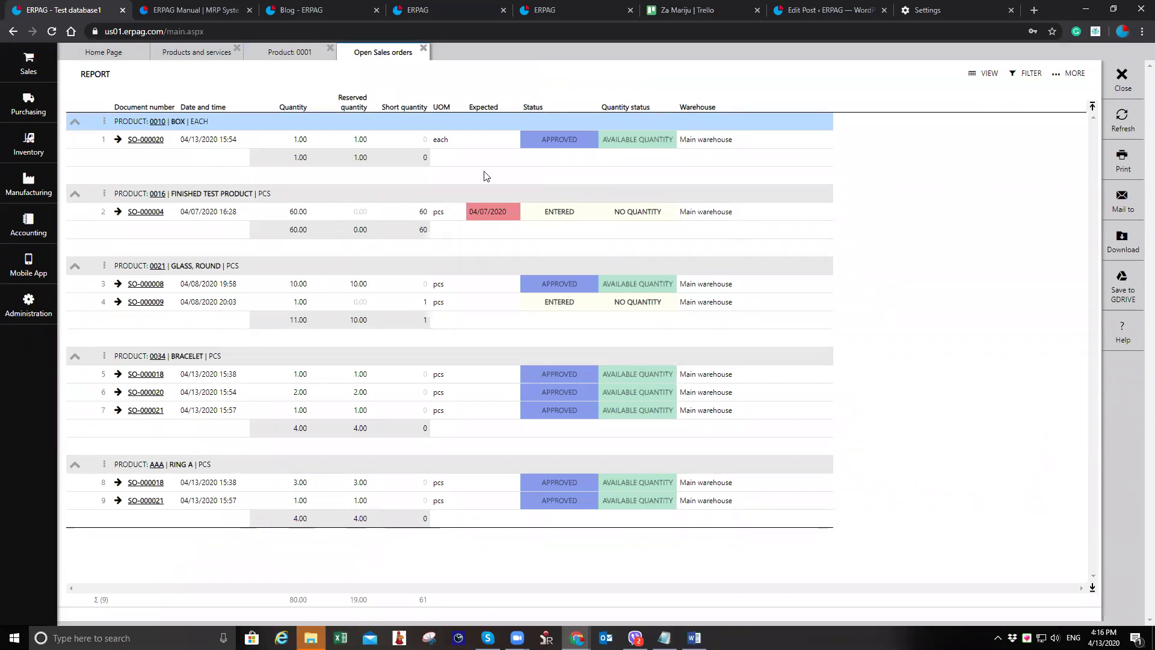
pyautogui.click(482, 144)
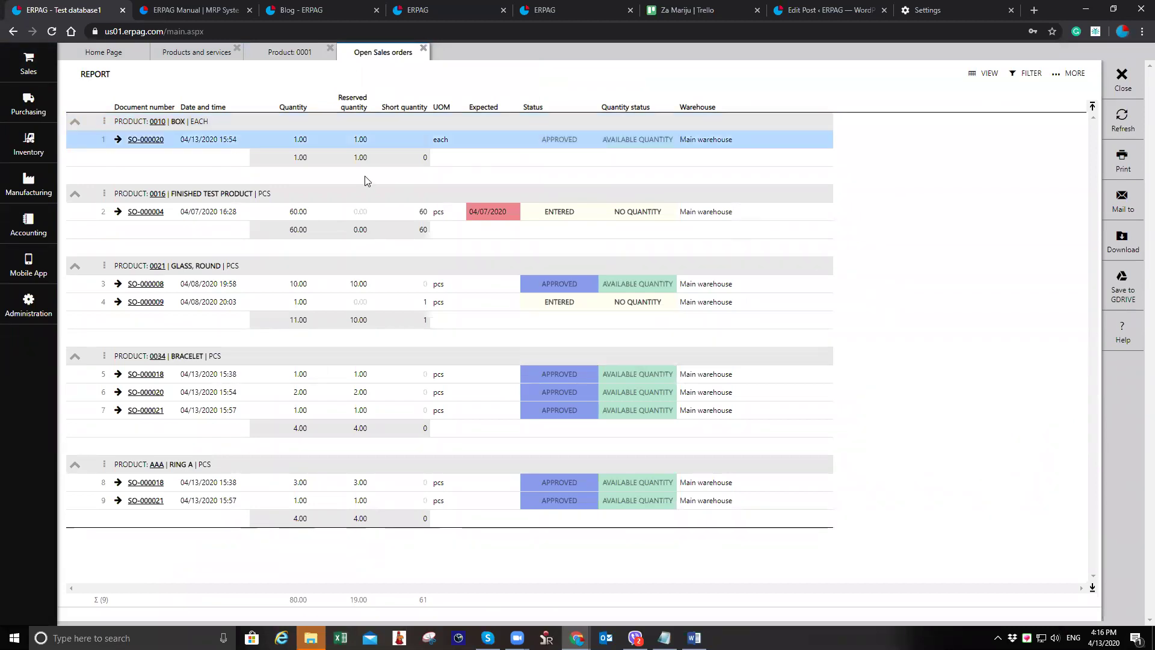
pyautogui.click(643, 284)
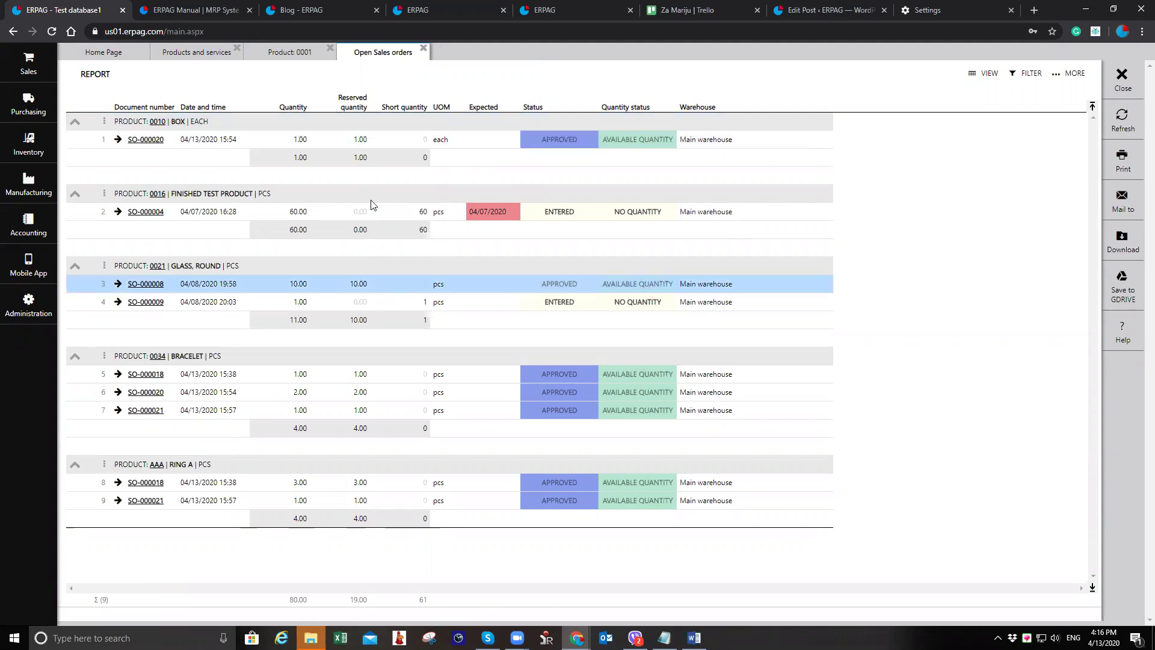
# - Close the open orders report, the product and the products list, and open the Sales report
pyautogui.click(424, 49)
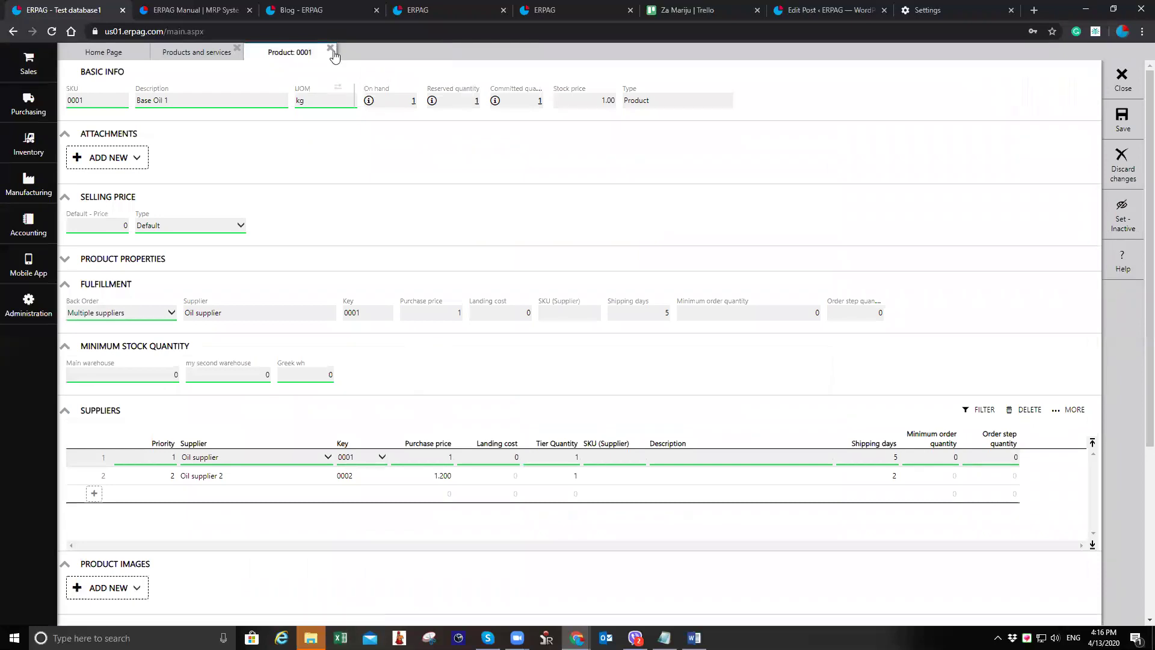
pyautogui.click(330, 48)
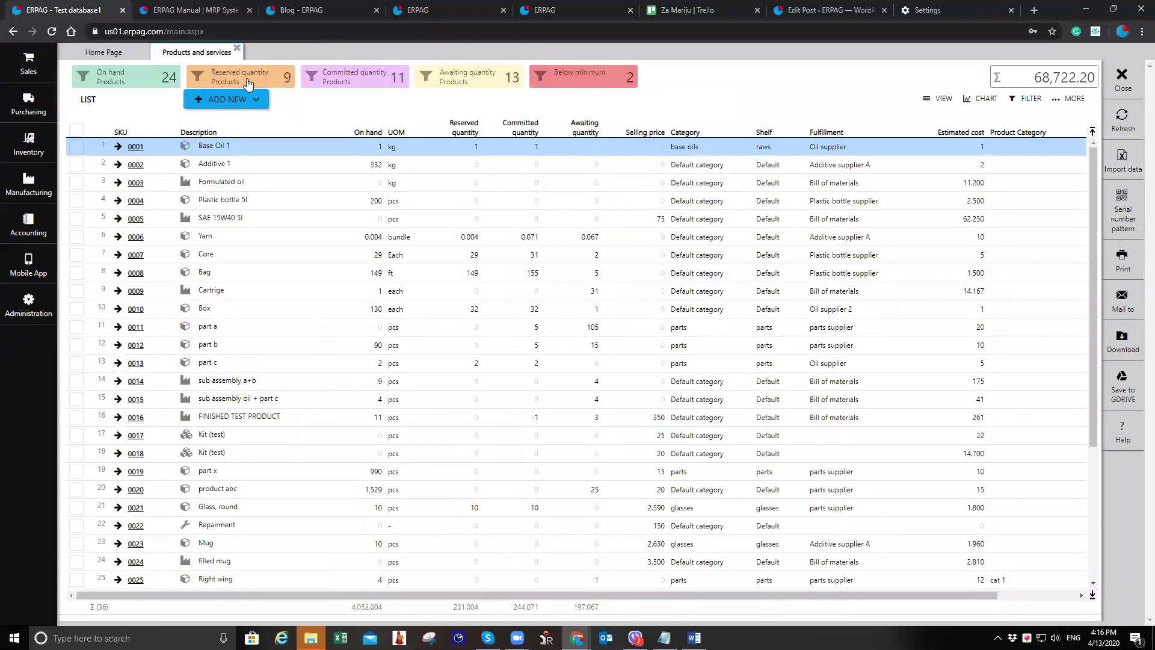
pyautogui.click(240, 51)
pyautogui.click(31, 69)
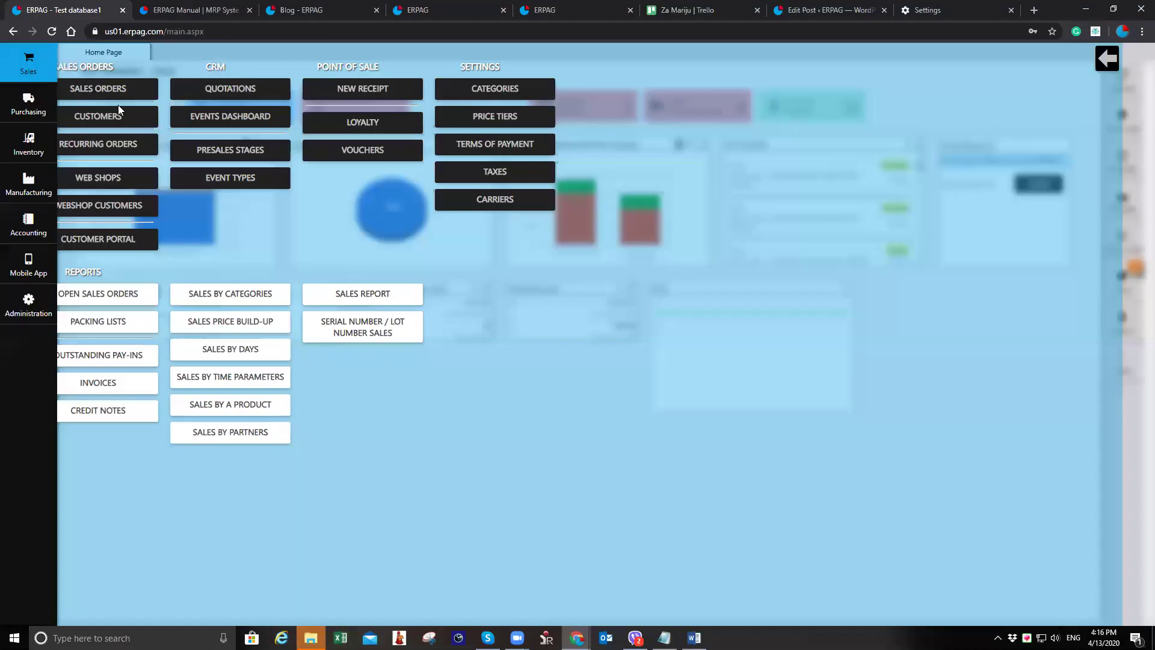
pyautogui.click(421, 300)
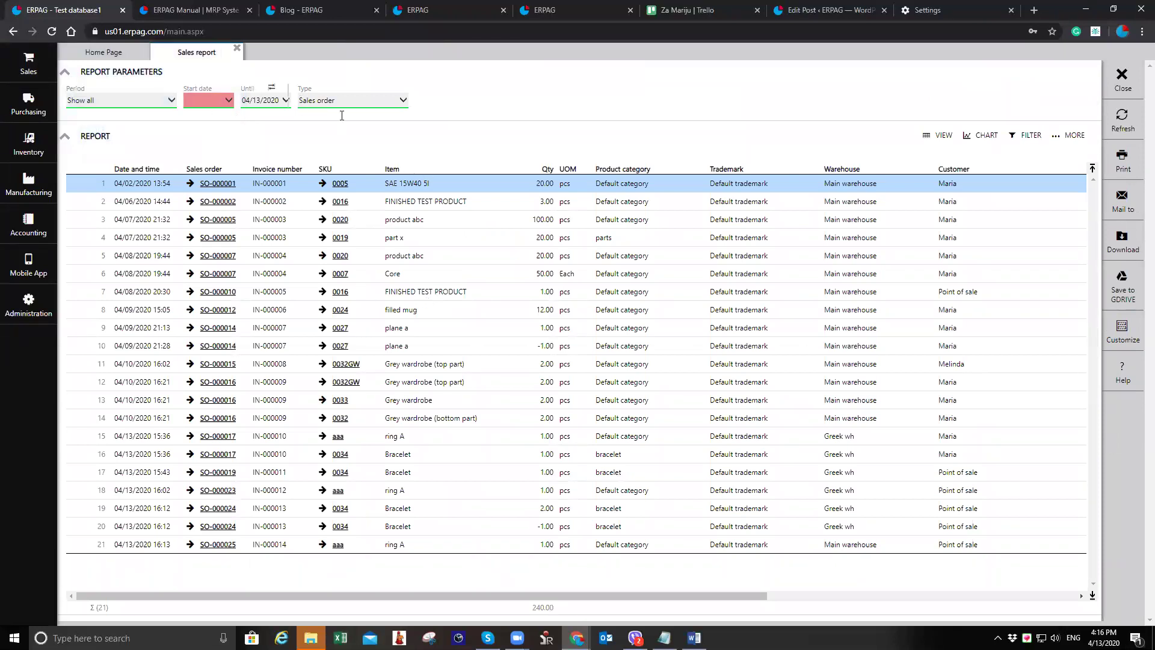
# - Filter the sales report by item "ring" and by warehouse "gree", and view its price and margin columns
pyautogui.rightClick(397, 192)
pyautogui.click(400, 186)
pyautogui.write('ring')
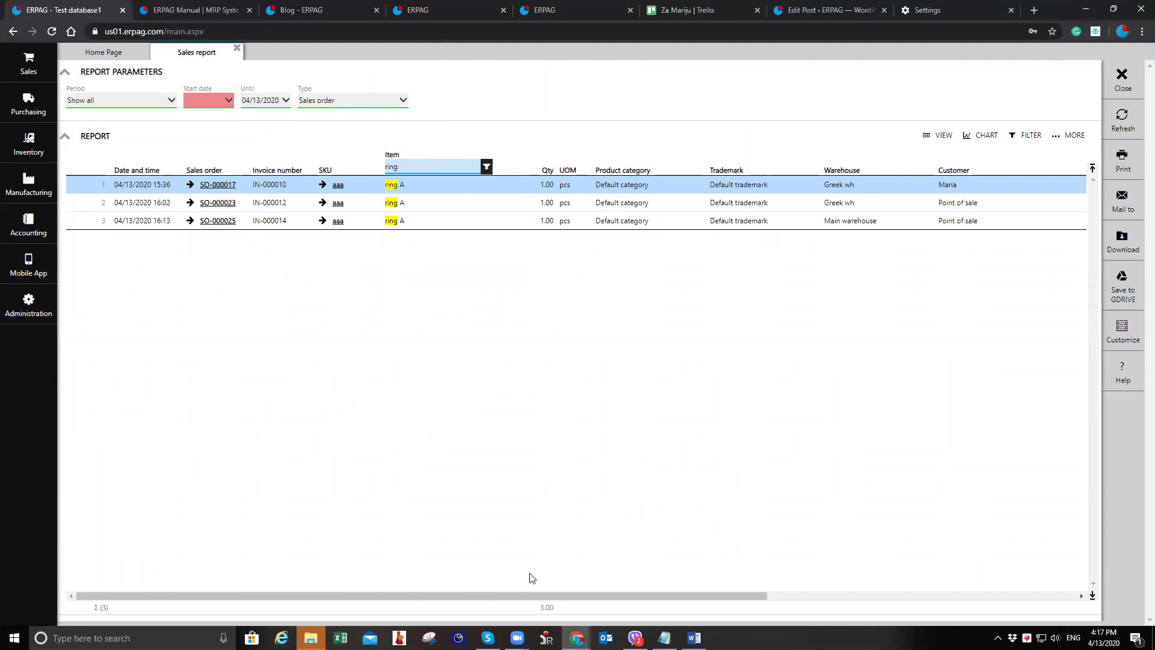
pyautogui.moveTo(542, 592); pyautogui.dragTo(827, 544)
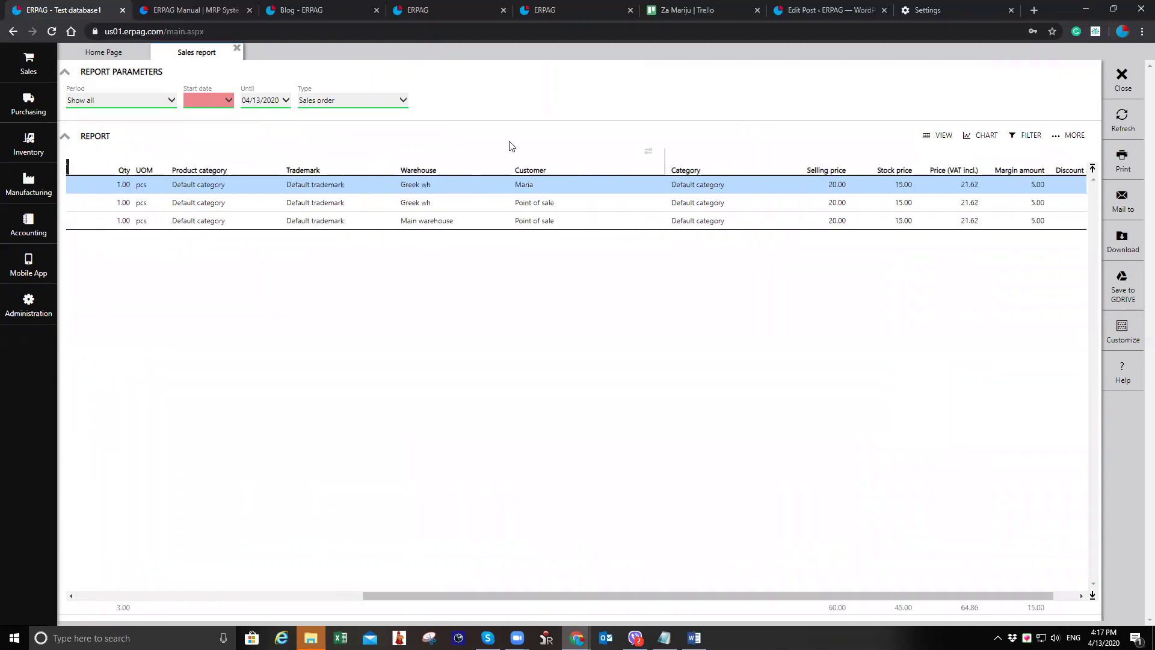
pyautogui.rightClick(421, 169)
pyautogui.click(426, 188)
pyautogui.write('gree')
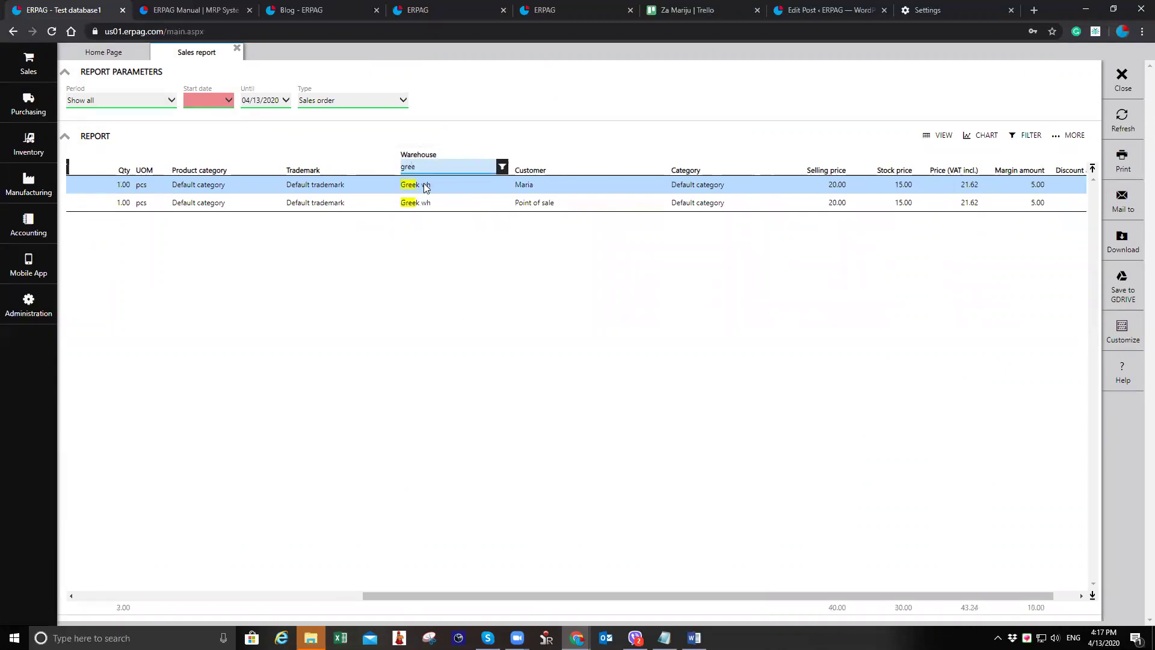
pyautogui.moveTo(654, 596); pyautogui.dragTo(677, 596)
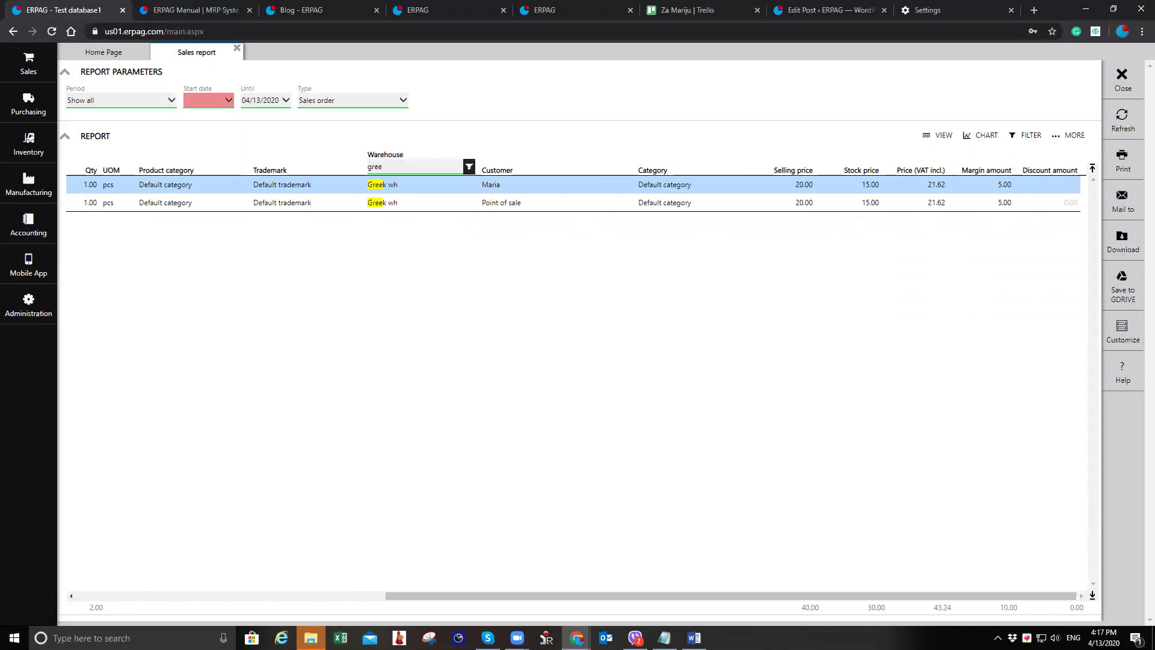
# - Check the report's additional options, and clear the warehouse and item filters
pyautogui.click(1072, 136)
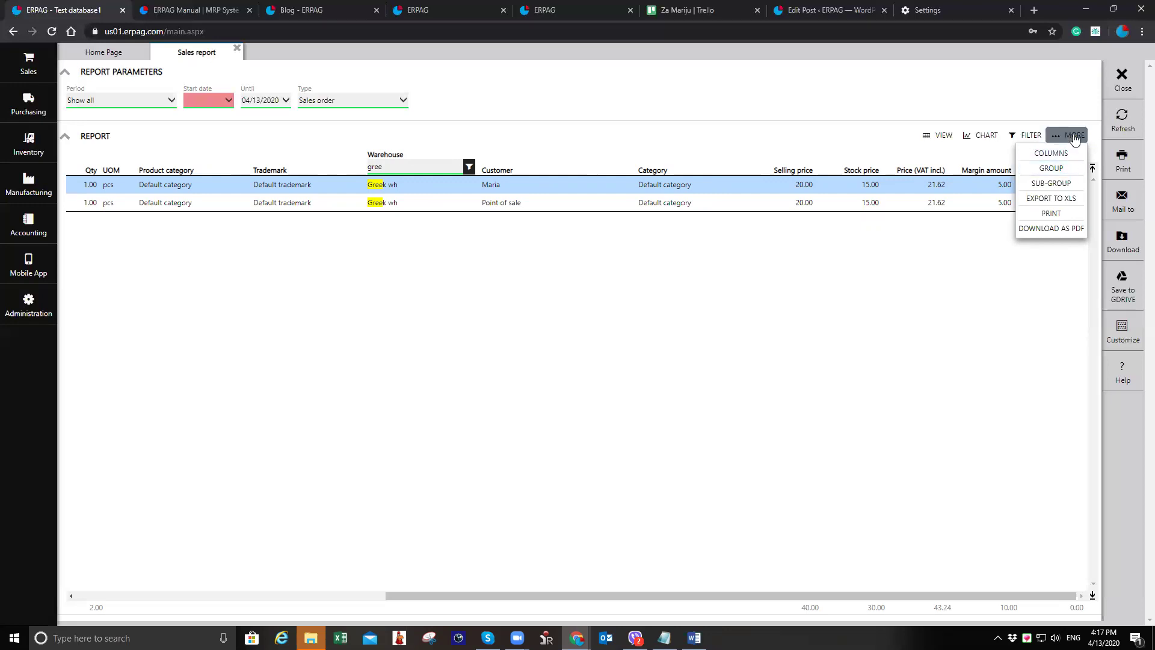
pyautogui.click(1073, 136)
pyautogui.doubleClick(430, 171)
pyautogui.press('BackSpace')
pyautogui.moveTo(600, 595); pyautogui.dragTo(363, 546)
pyautogui.click(323, 165)
pyautogui.doubleClick(322, 165)
pyautogui.press('BackSpace')
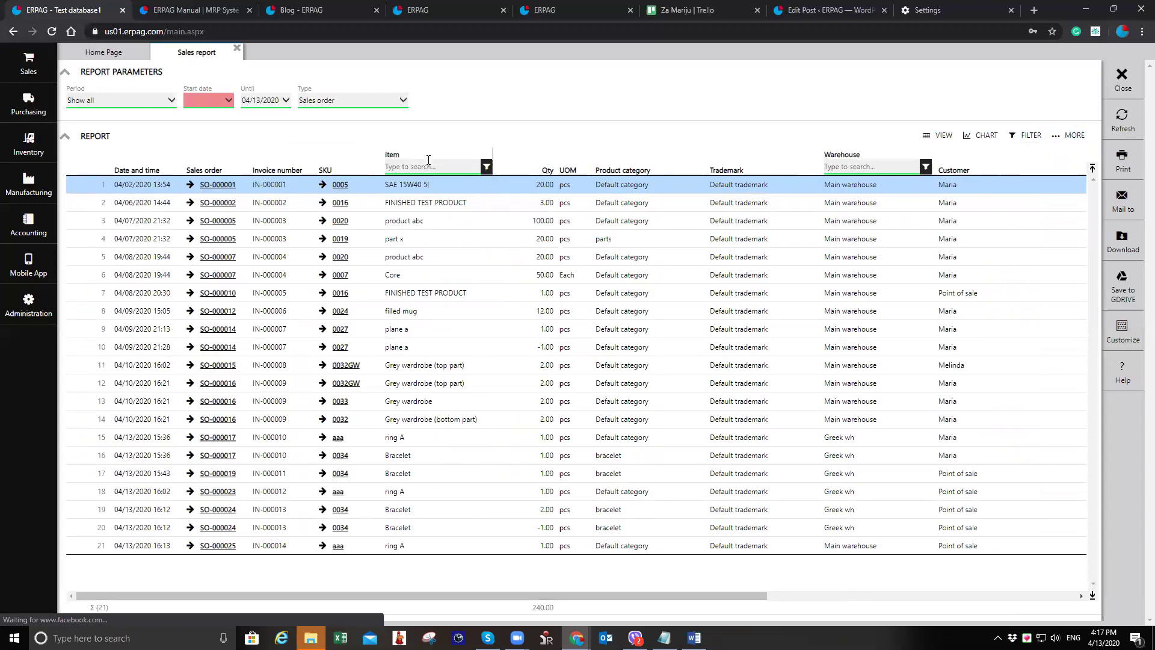
# - Examine the selectable filter values of the Item and Warehouse columns without applying a filter
pyautogui.click(1072, 136)
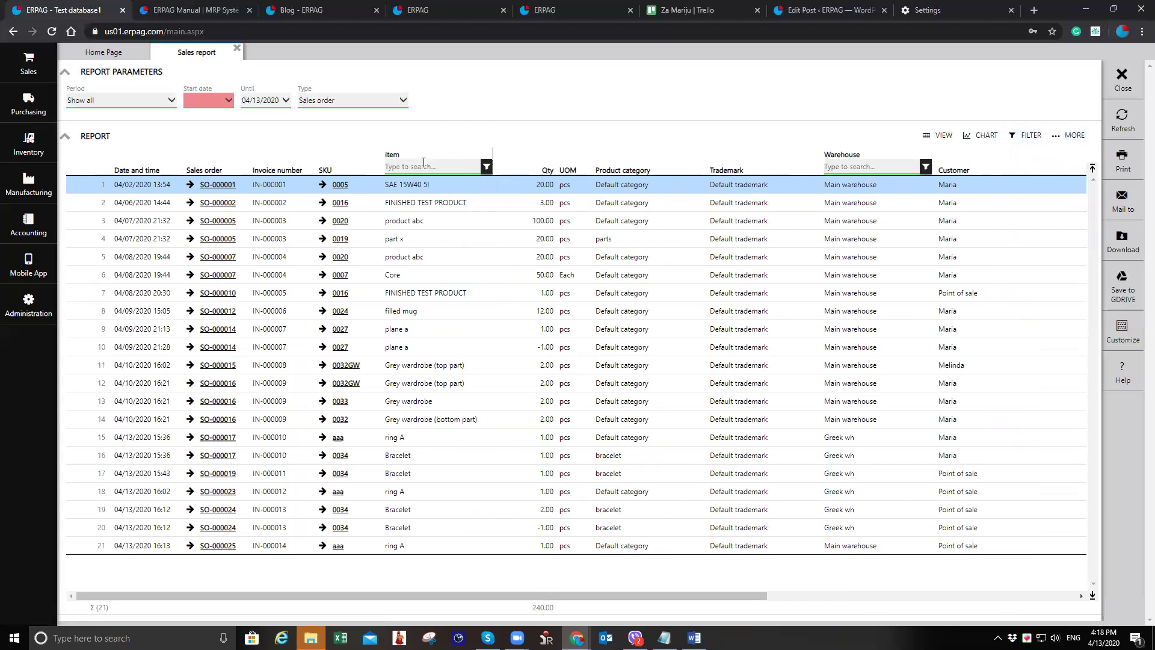
pyautogui.click(485, 168)
pyautogui.click(486, 169)
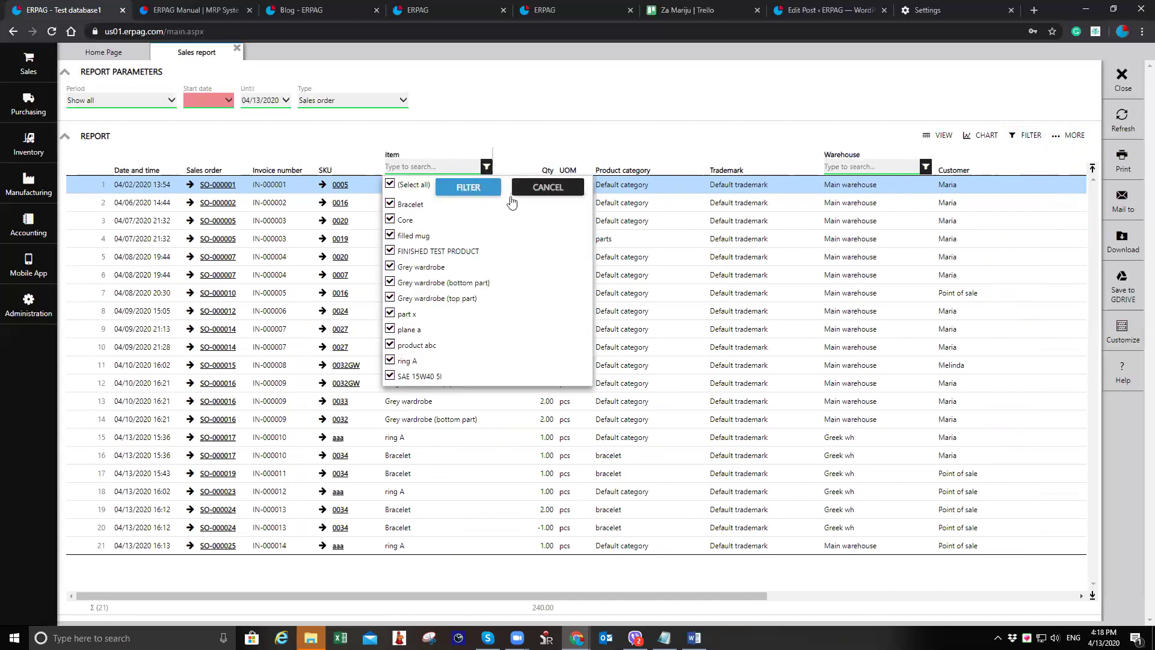
pyautogui.click(927, 167)
pyautogui.click(995, 191)
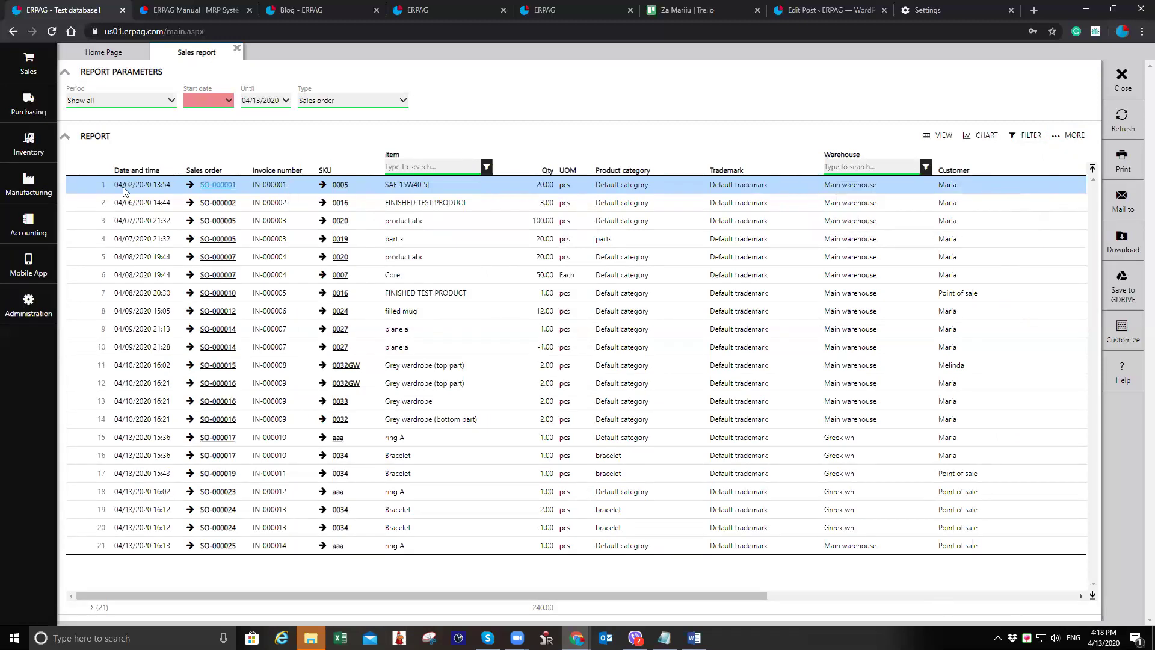
# - Group the sales report by month on the date and time column, and collapse and expand the April group
pyautogui.click(133, 166)
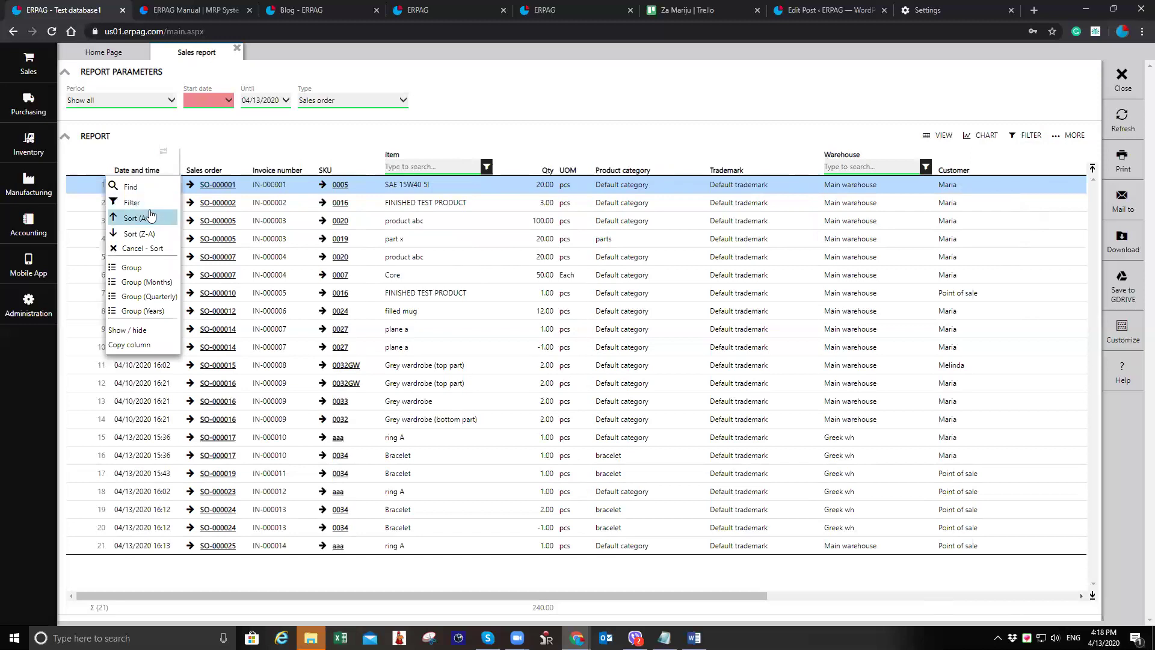
pyautogui.click(168, 282)
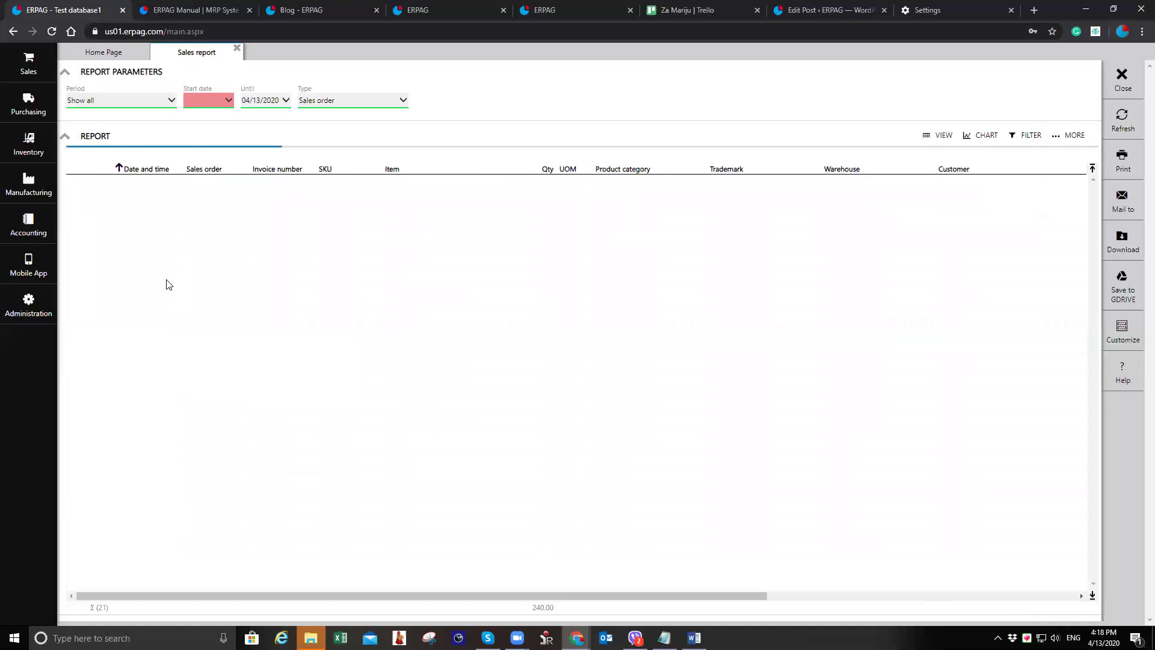
pyautogui.click(75, 184)
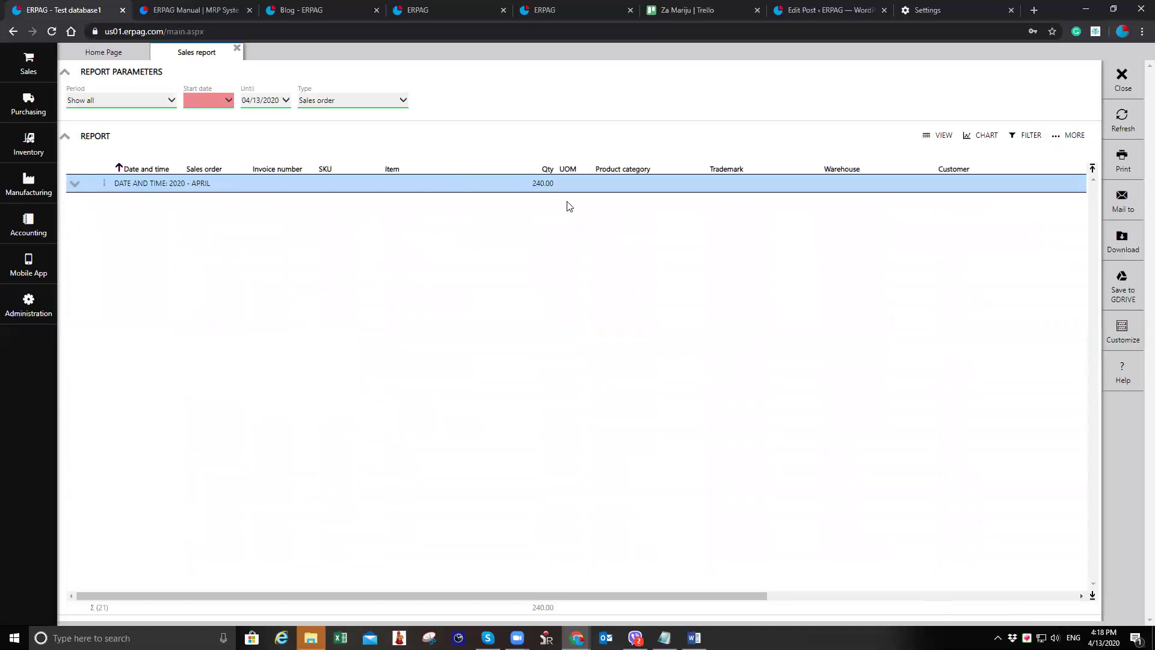
pyautogui.click(75, 185)
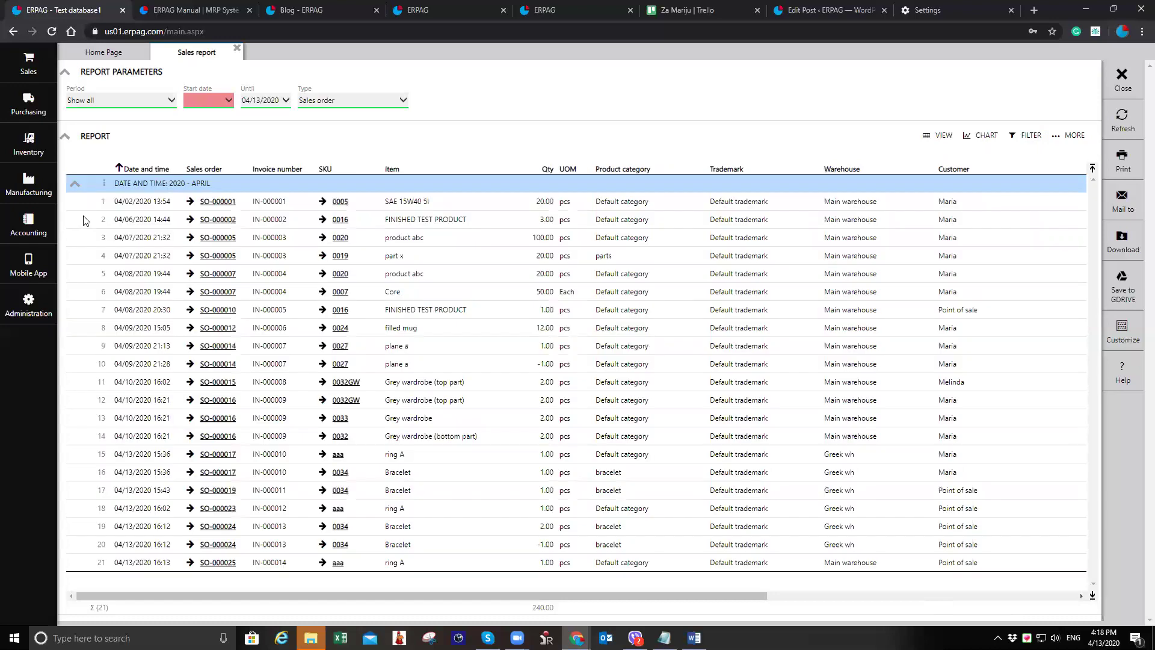
# - Group the sales report by item, and collapse the Bracelet and Core groups
pyautogui.click(416, 171)
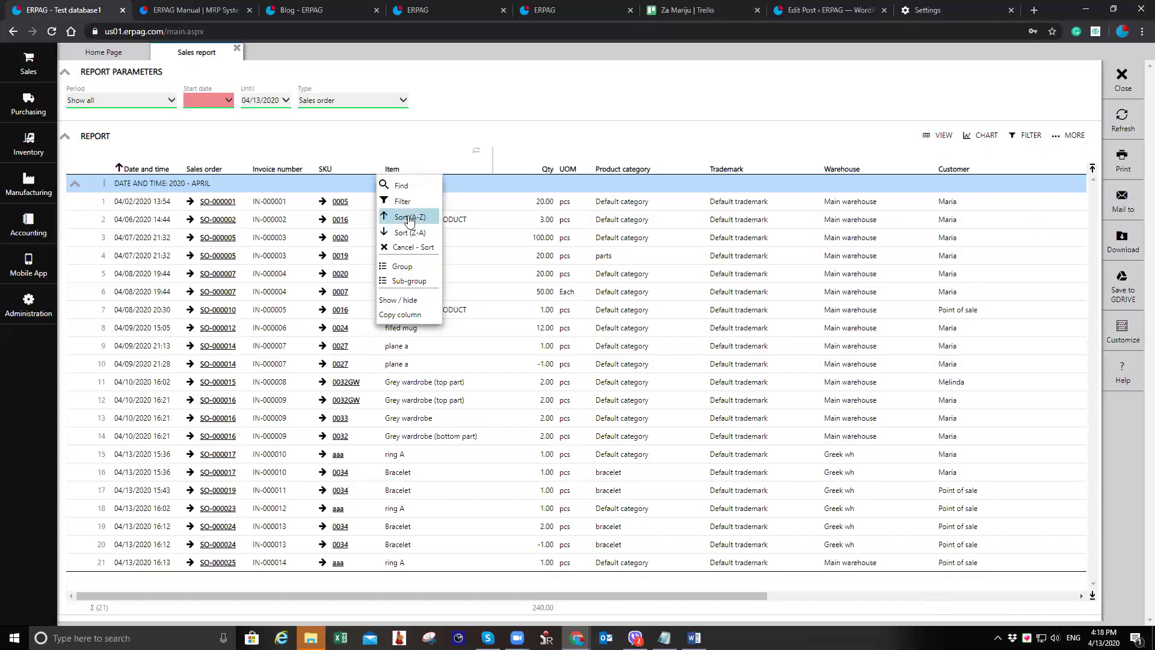
pyautogui.click(415, 266)
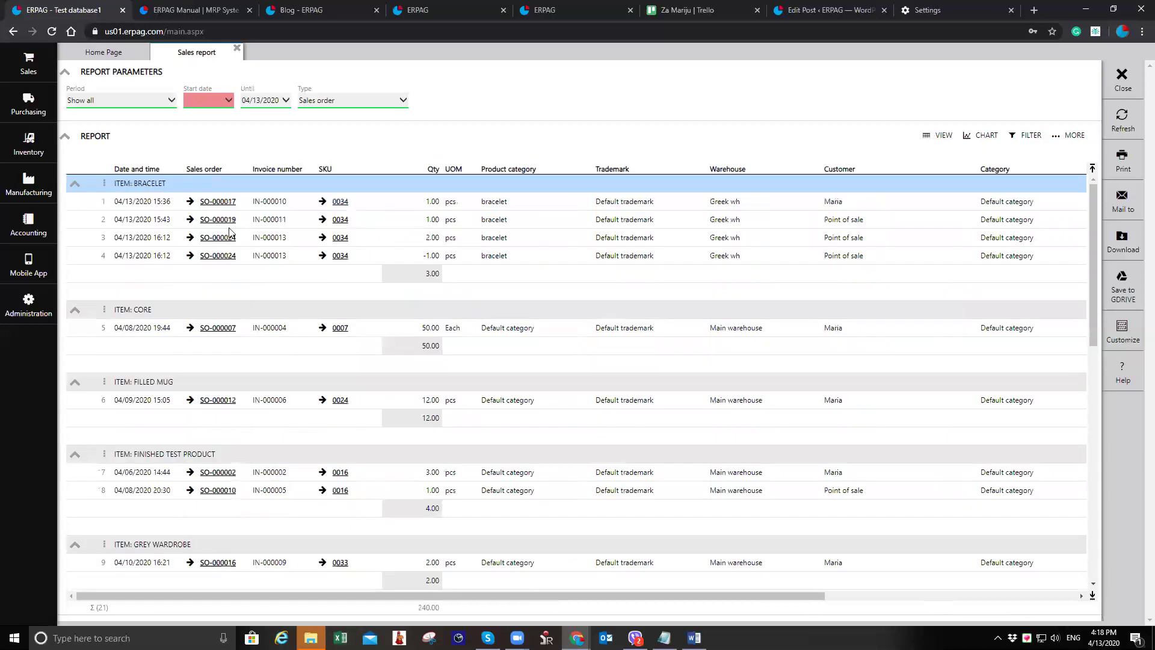
pyautogui.click(75, 184)
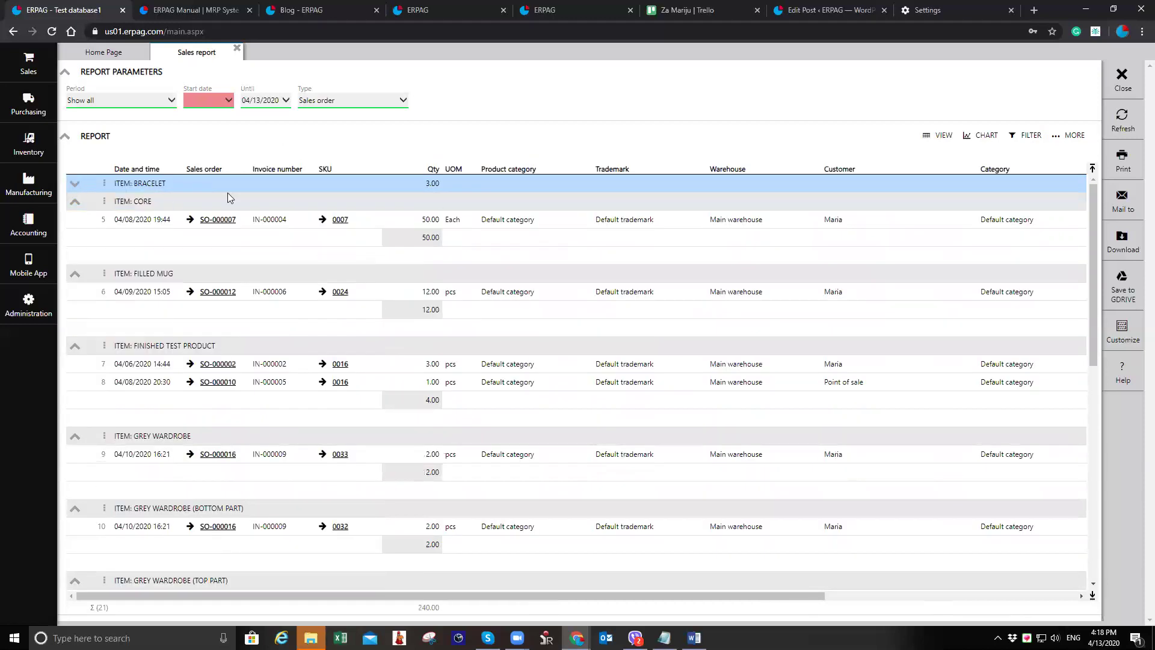
pyautogui.click(74, 202)
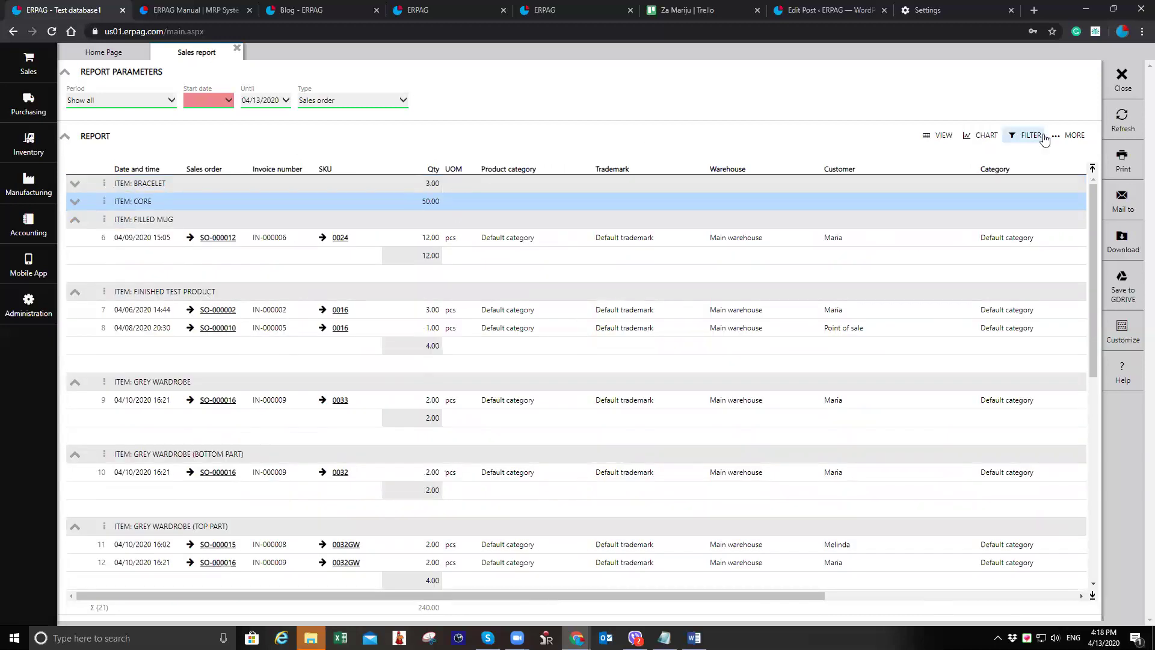
# - Check the report's additional options, and save the current grouped view as "Group:Item"
pyautogui.click(1069, 135)
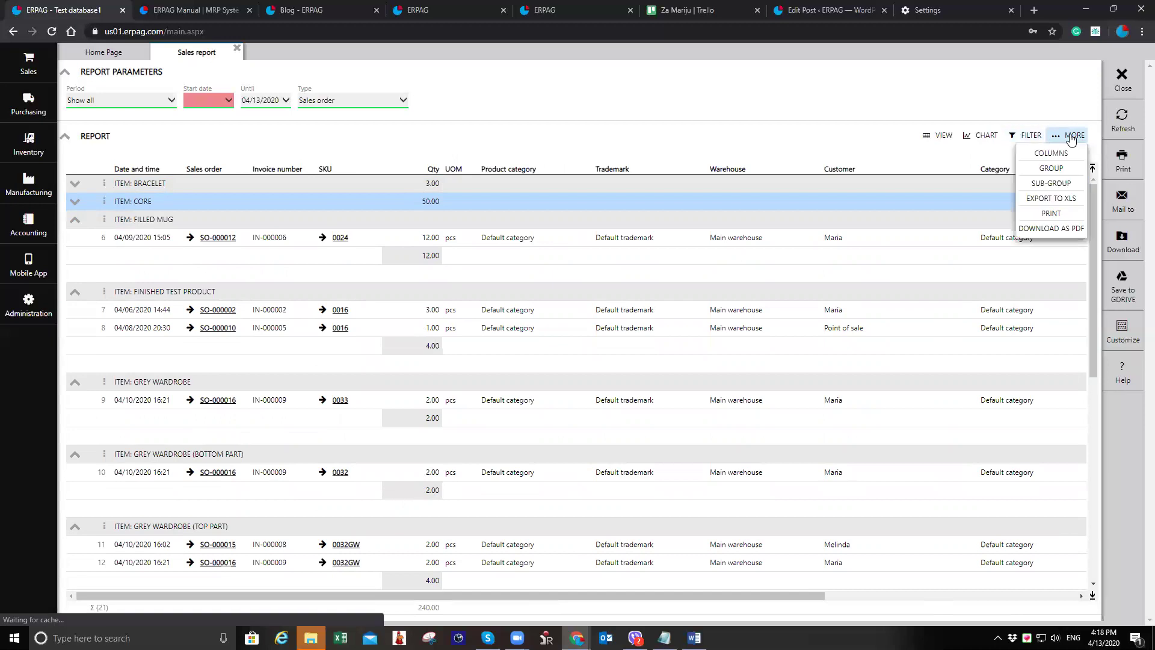
pyautogui.click(1070, 169)
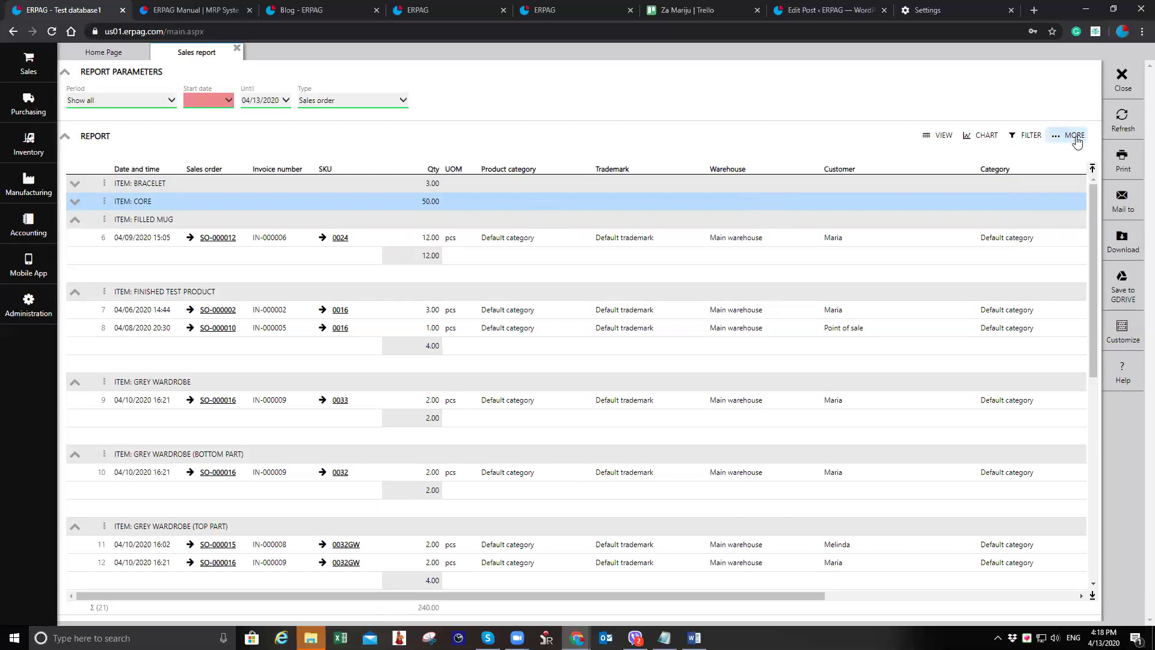
pyautogui.click(950, 139)
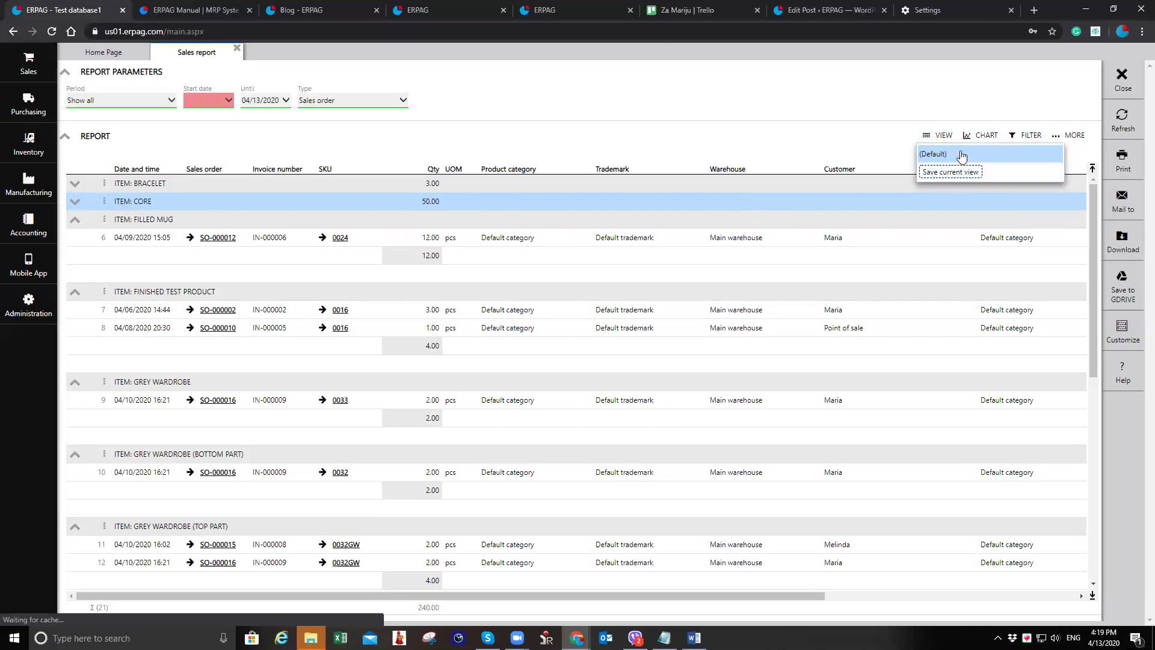
pyautogui.click(951, 172)
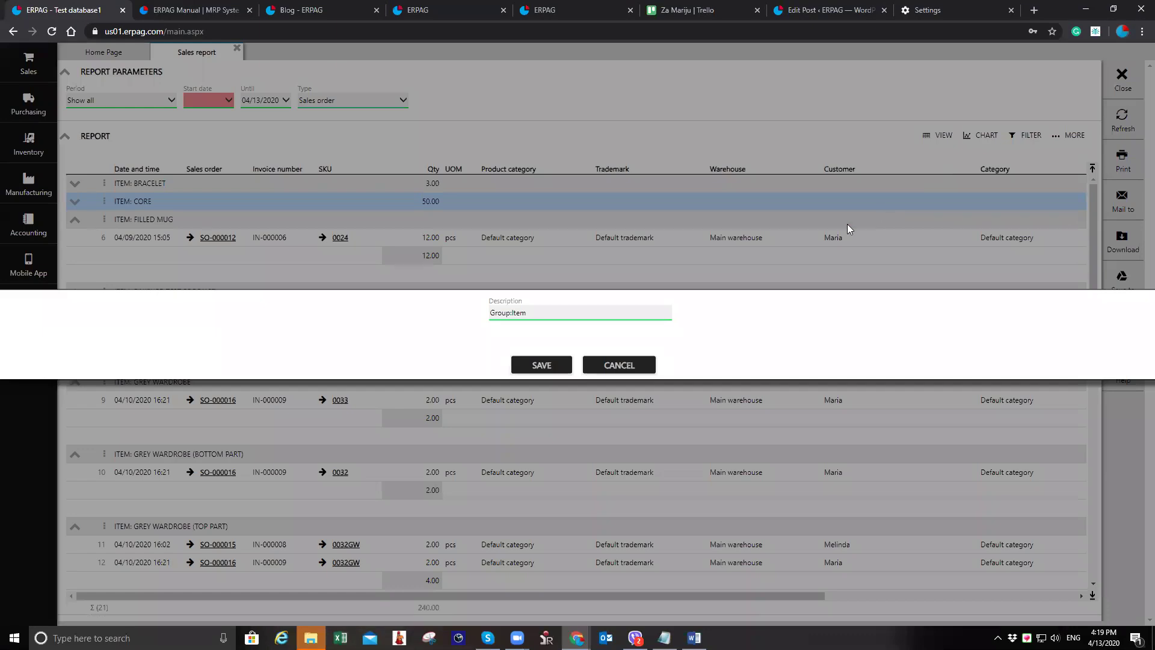
pyautogui.click(539, 365)
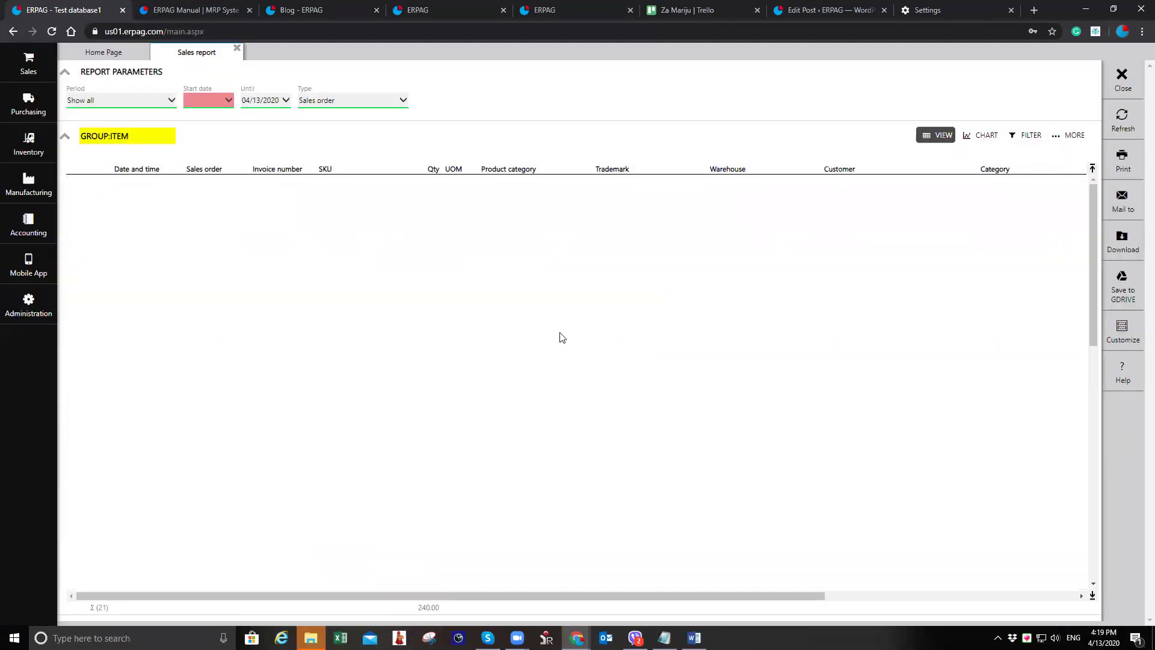
# - Close and reopen the sales report, apply the saved "Group:Item" view, and close the report
pyautogui.click(1122, 79)
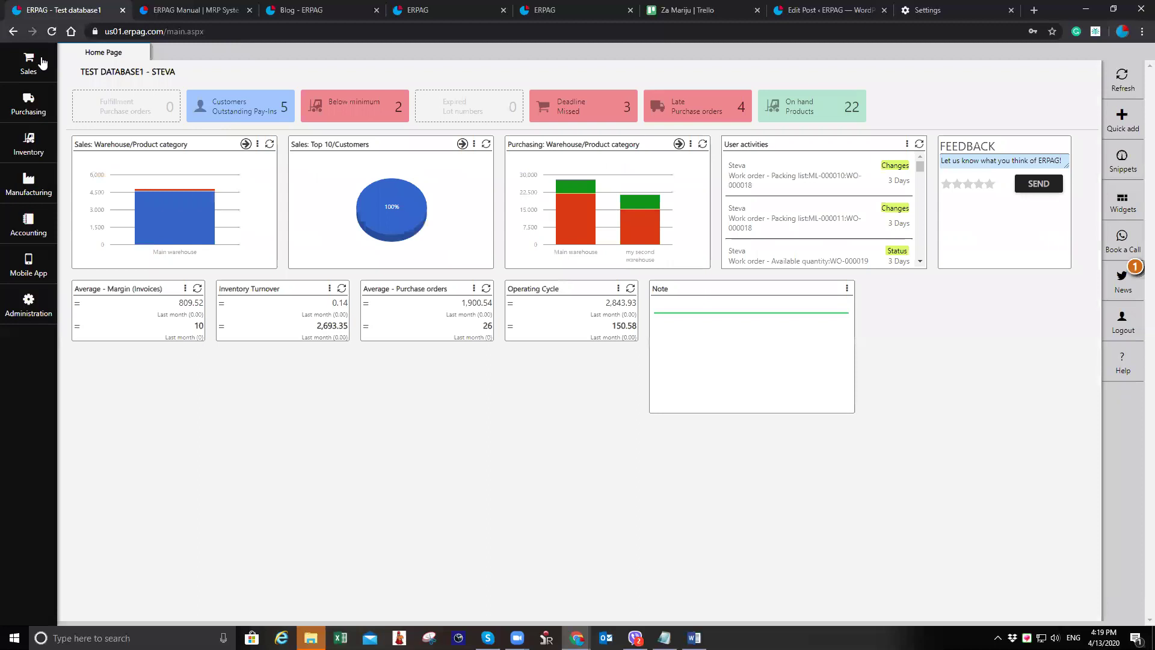
pyautogui.click(41, 62)
pyautogui.click(446, 297)
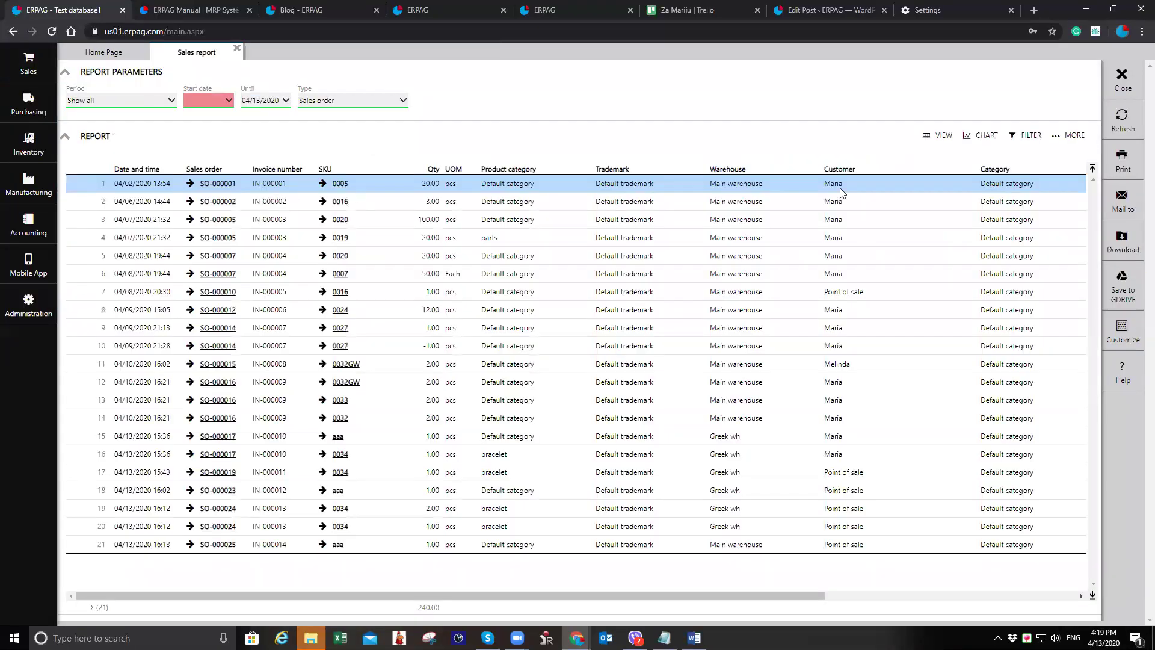
pyautogui.click(940, 135)
pyautogui.click(944, 171)
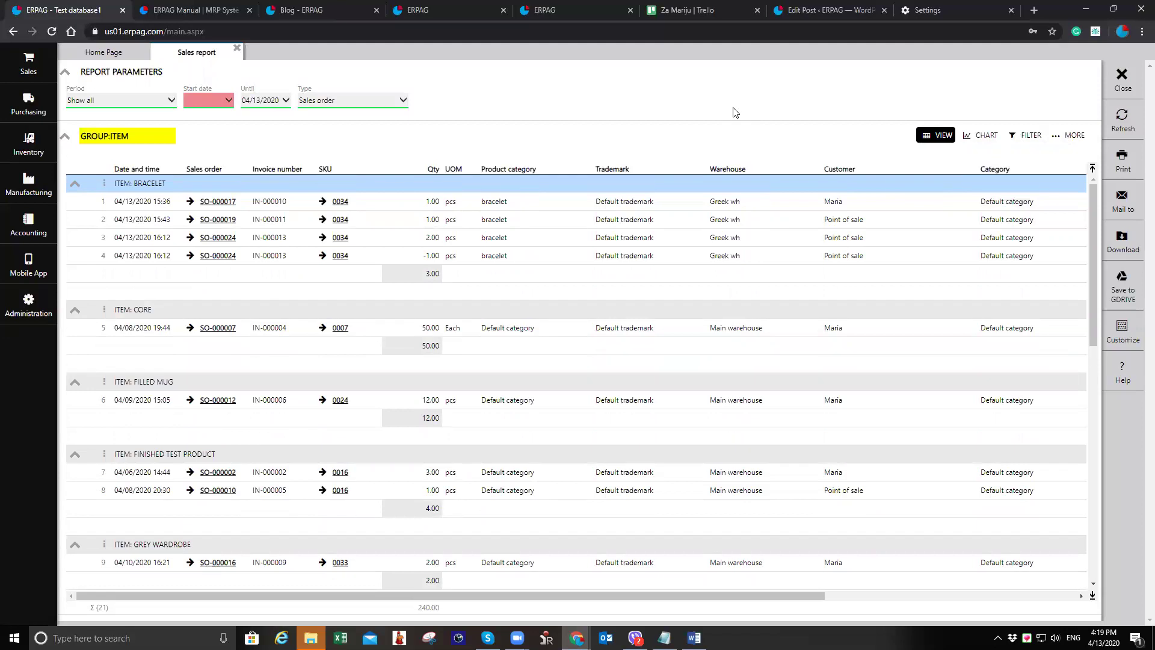
pyautogui.click(237, 49)
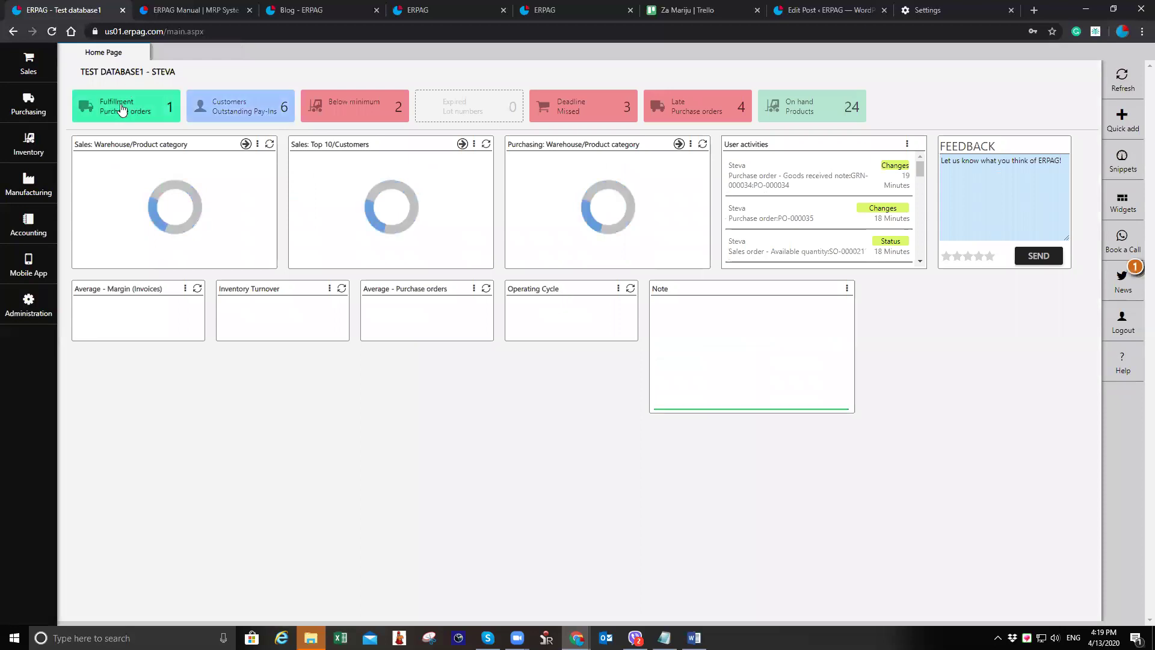
# - View the below-minimum items and the late purchase orders from the home page shortcuts, closing each list
pyautogui.click(358, 112)
pyautogui.click(237, 48)
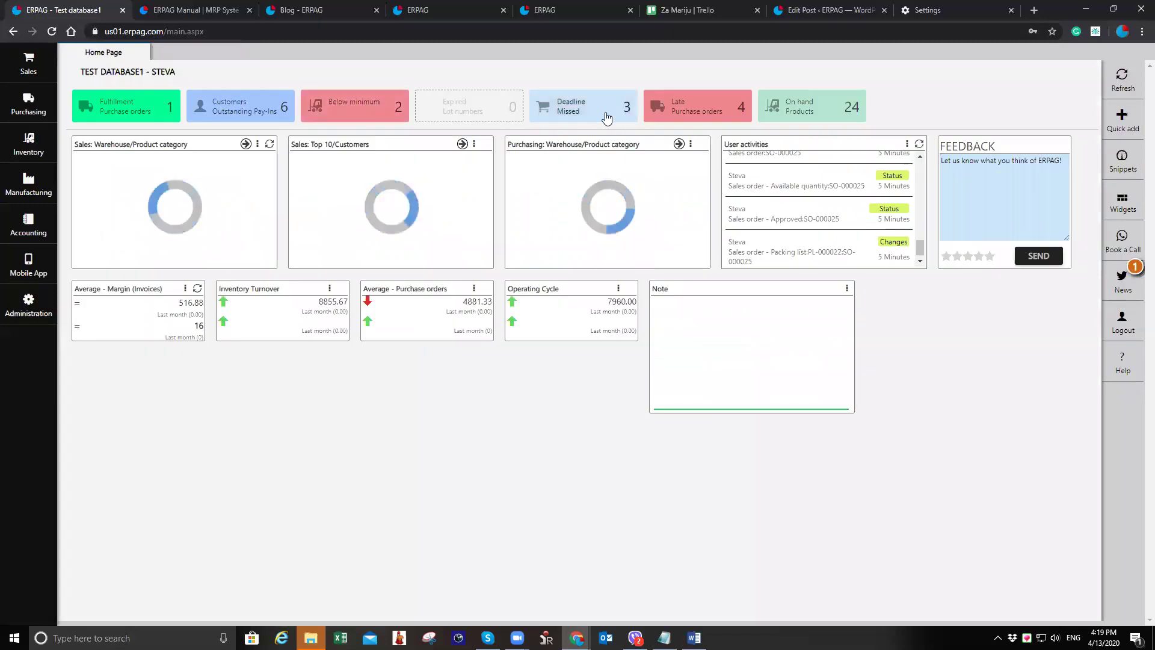
pyautogui.click(707, 111)
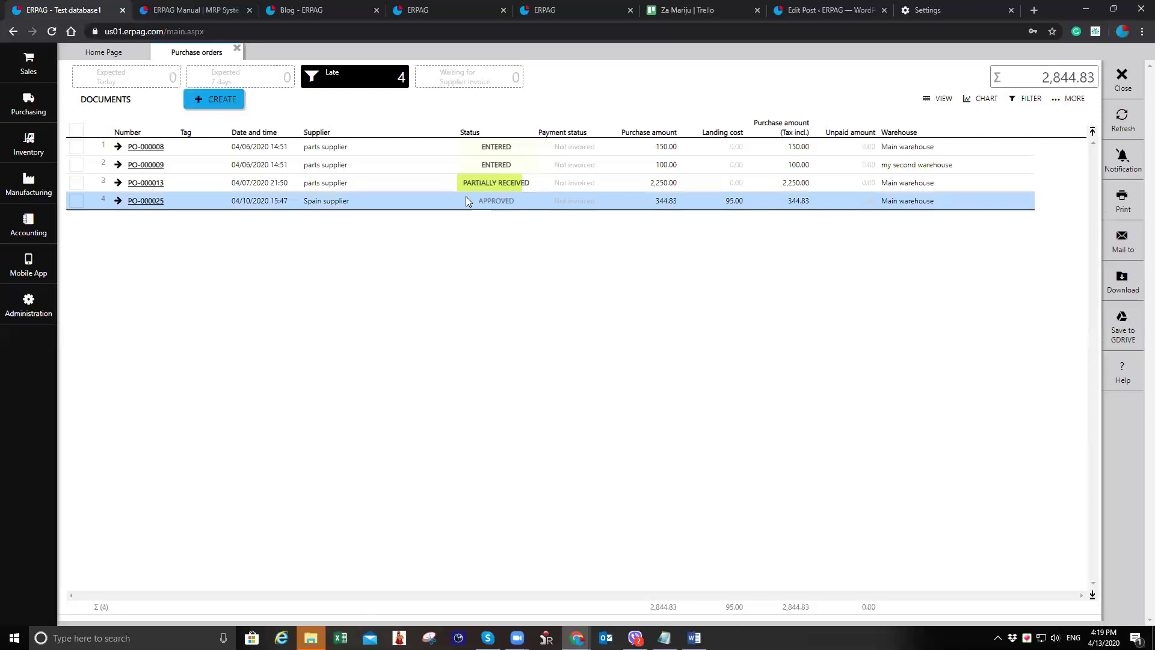
pyautogui.click(238, 49)
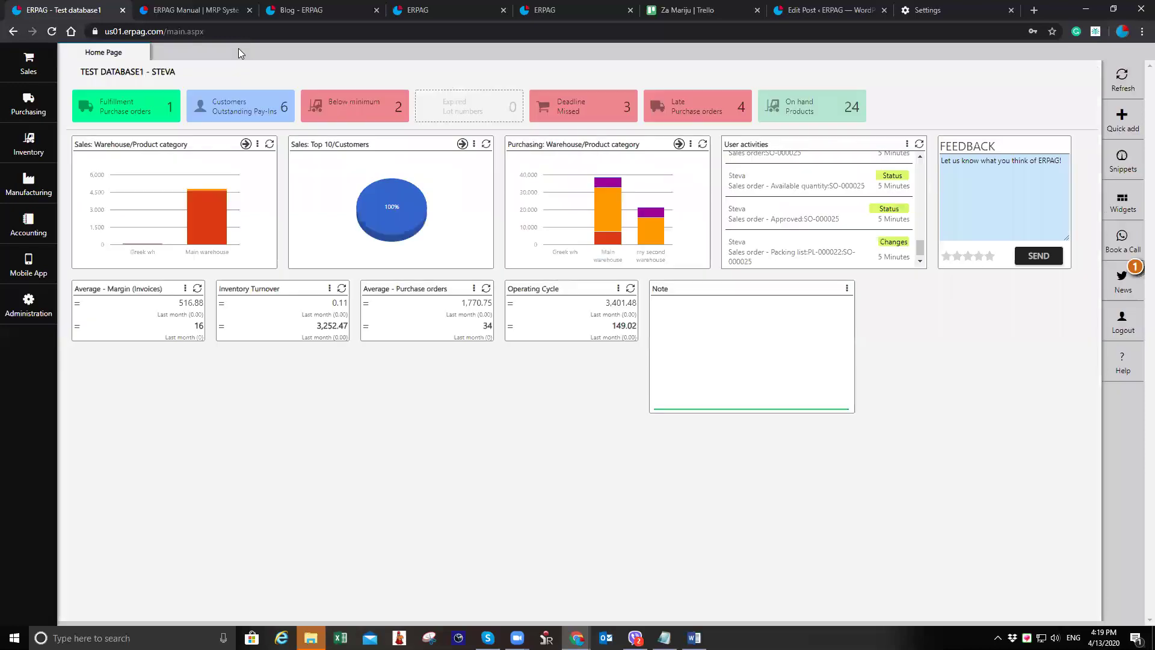
# - Open the sales orders list and its snippet settings
pyautogui.click(28, 64)
pyautogui.click(133, 94)
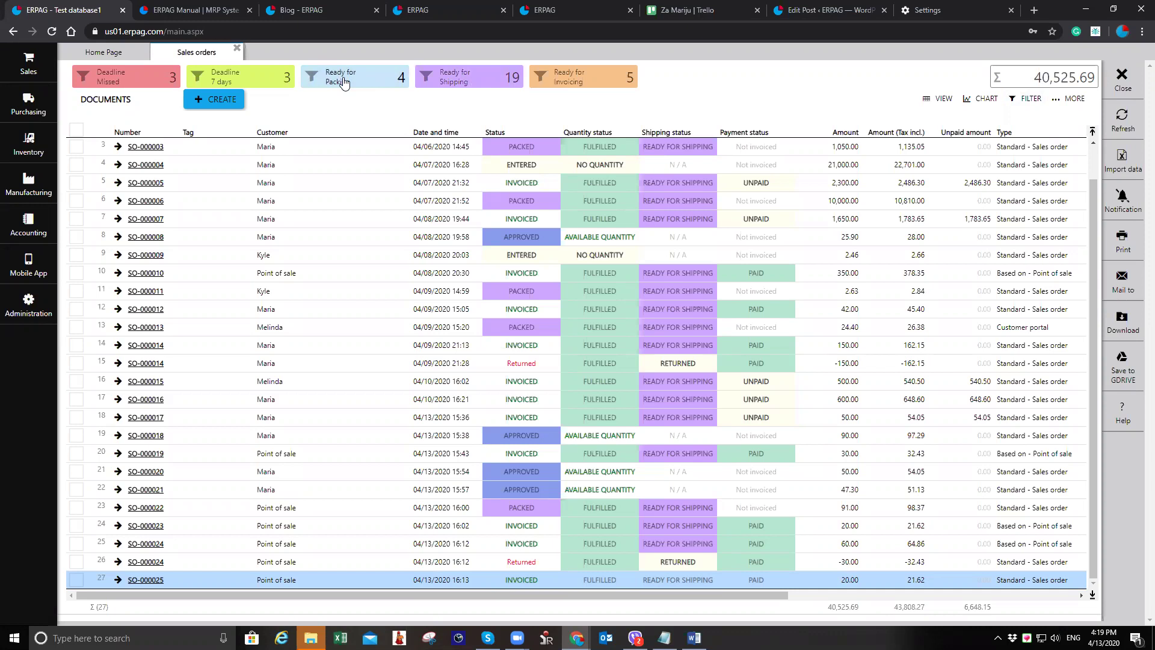
pyautogui.click(1067, 98)
pyautogui.click(1066, 136)
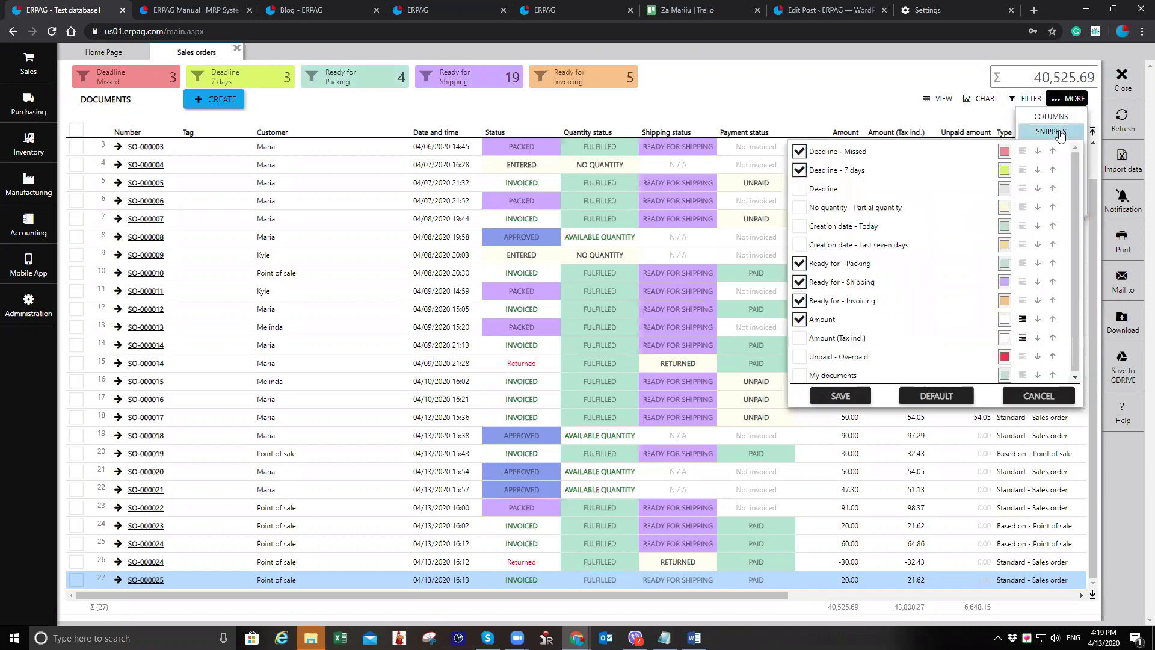